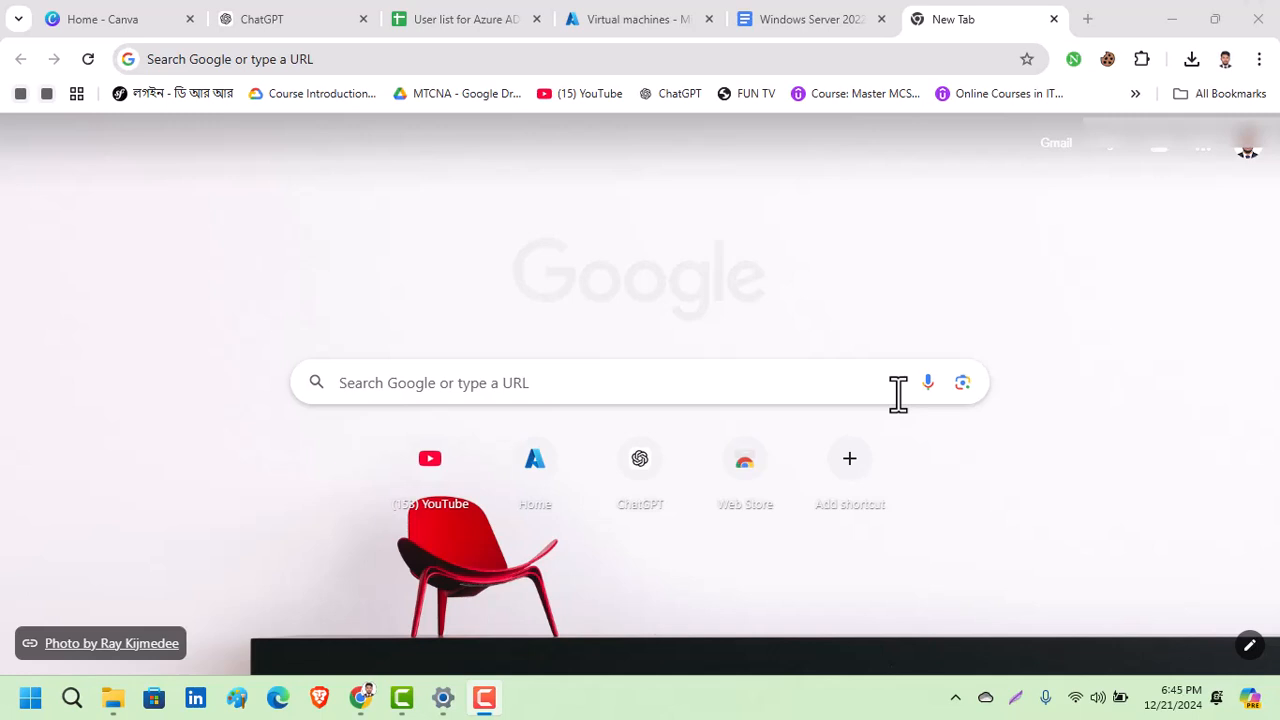
Step: Open the Azure portal at portal.azure.com and dismiss the remaining-credit notification
click(582, 62)
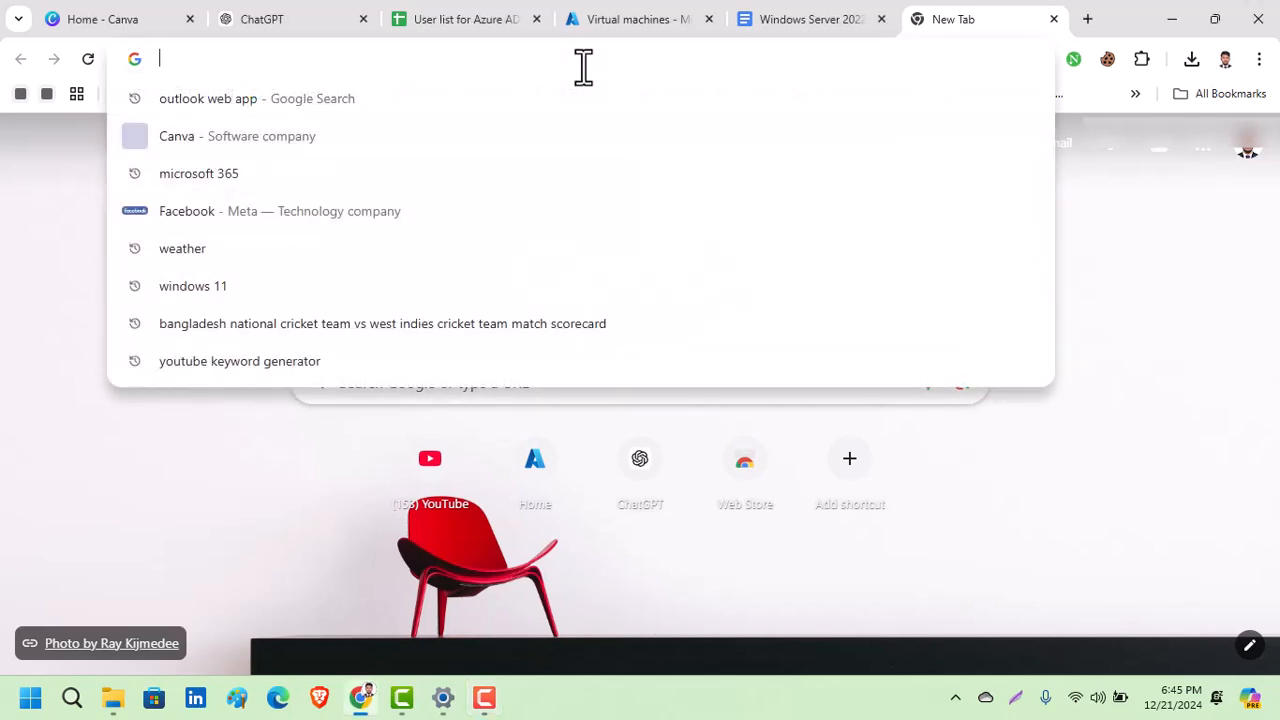
text(po)
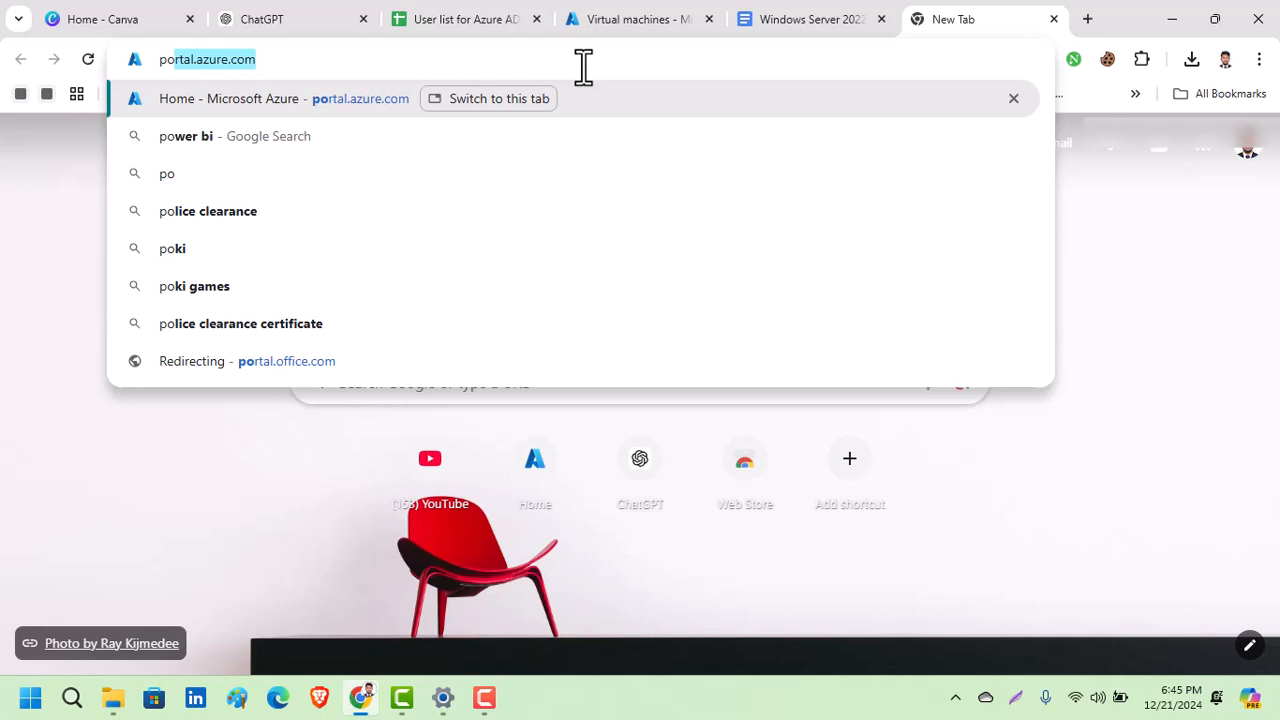
text(rt)
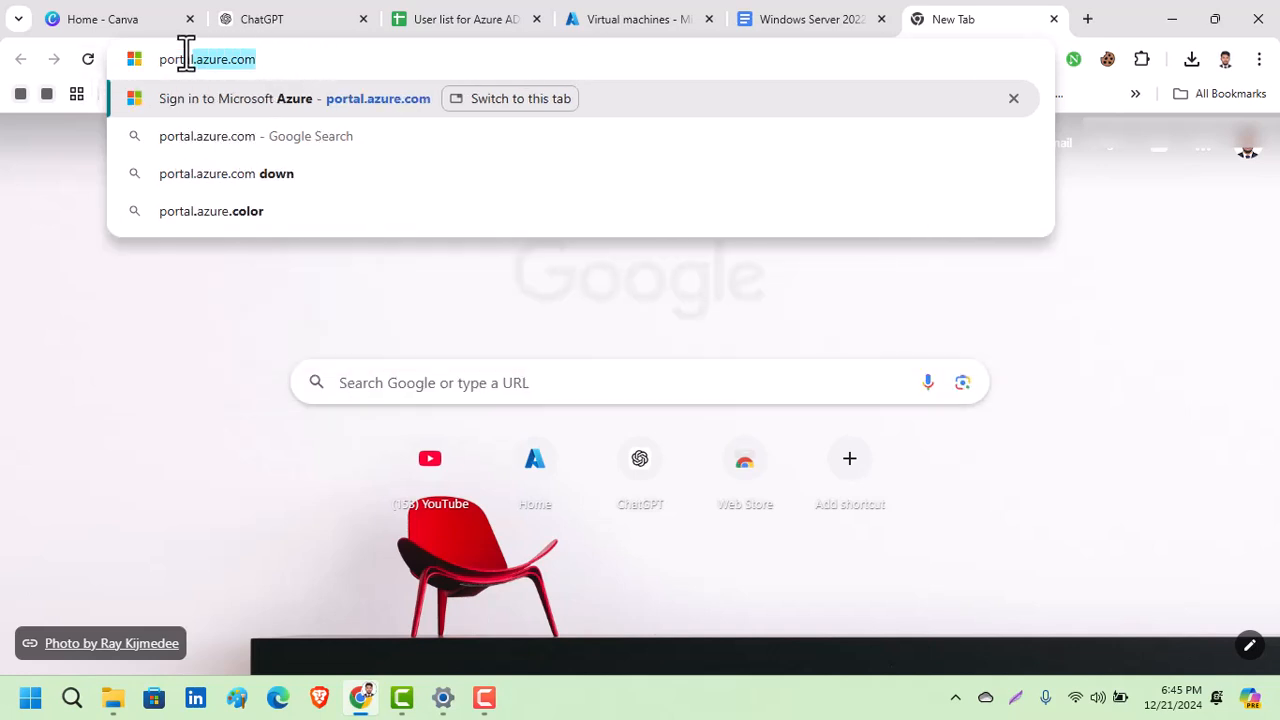
drag(186, 54, 153, 55)
key(Return)
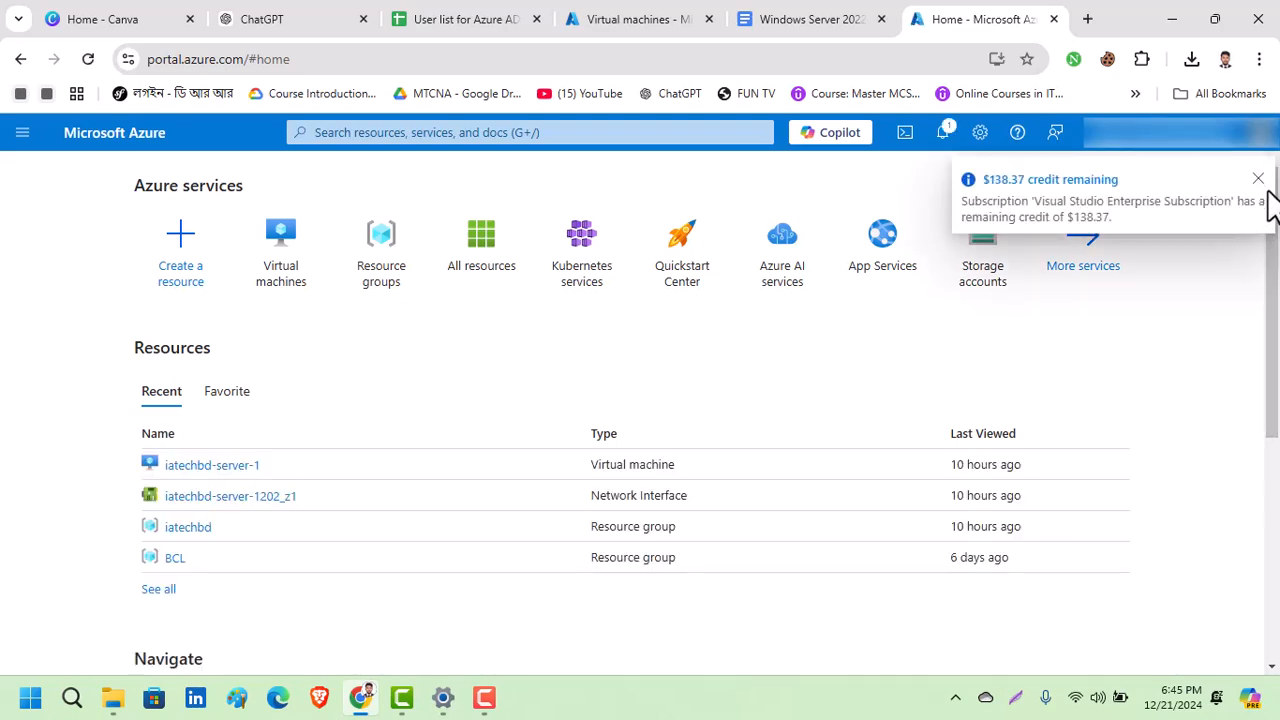
click(1258, 180)
Step: Look over the portal home page and the list of existing resource groups, and return to the home page
scroll(280, 350, down, 4)
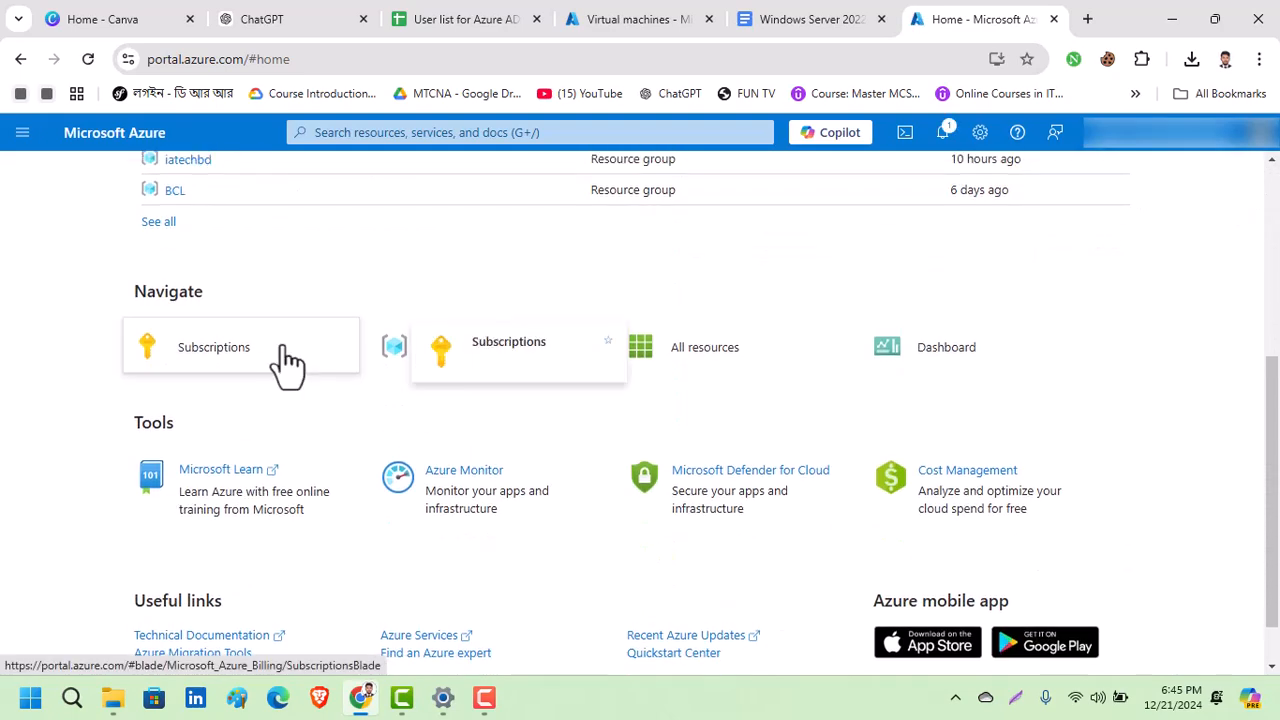
scroll(283, 362, up, 4)
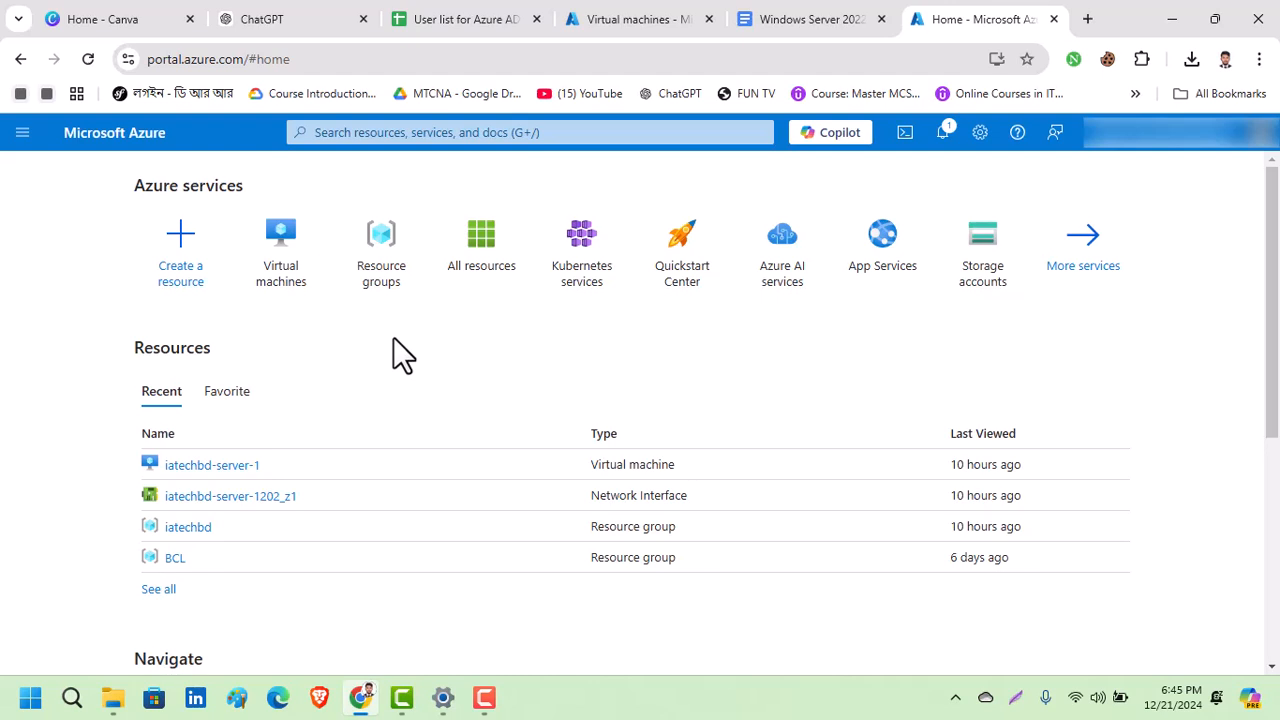
click(400, 262)
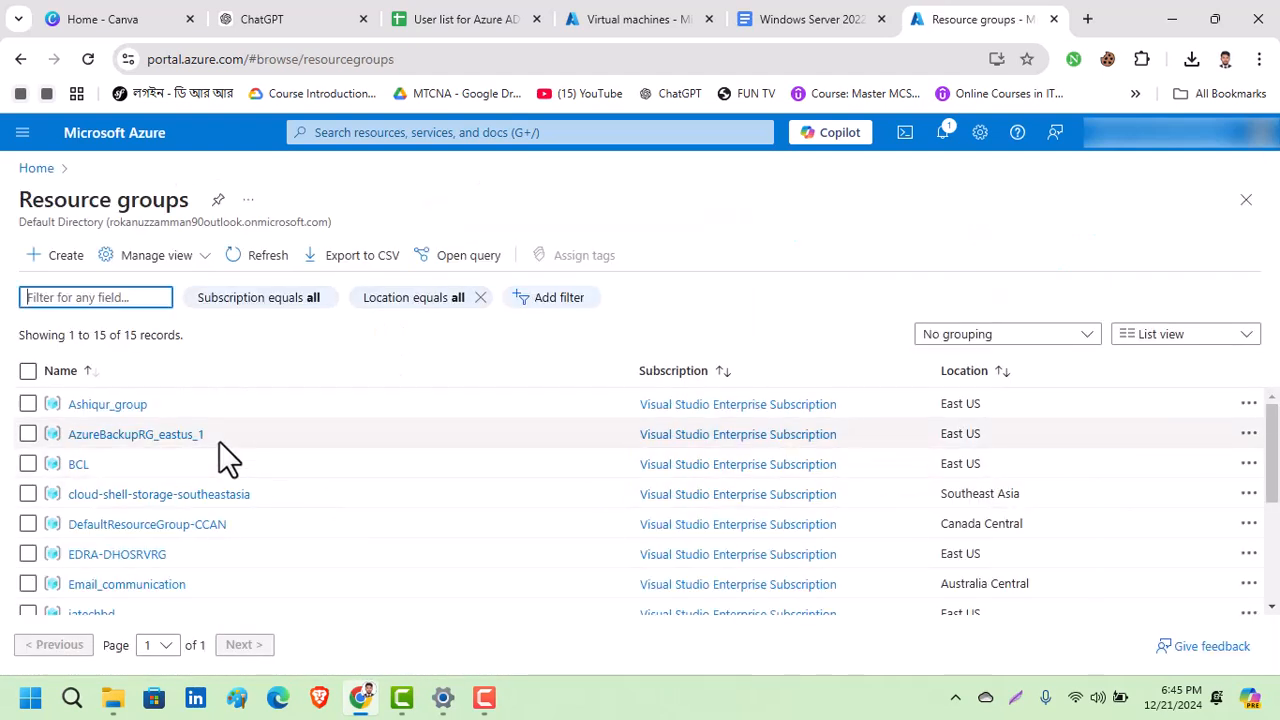
scroll(219, 441, down, 5)
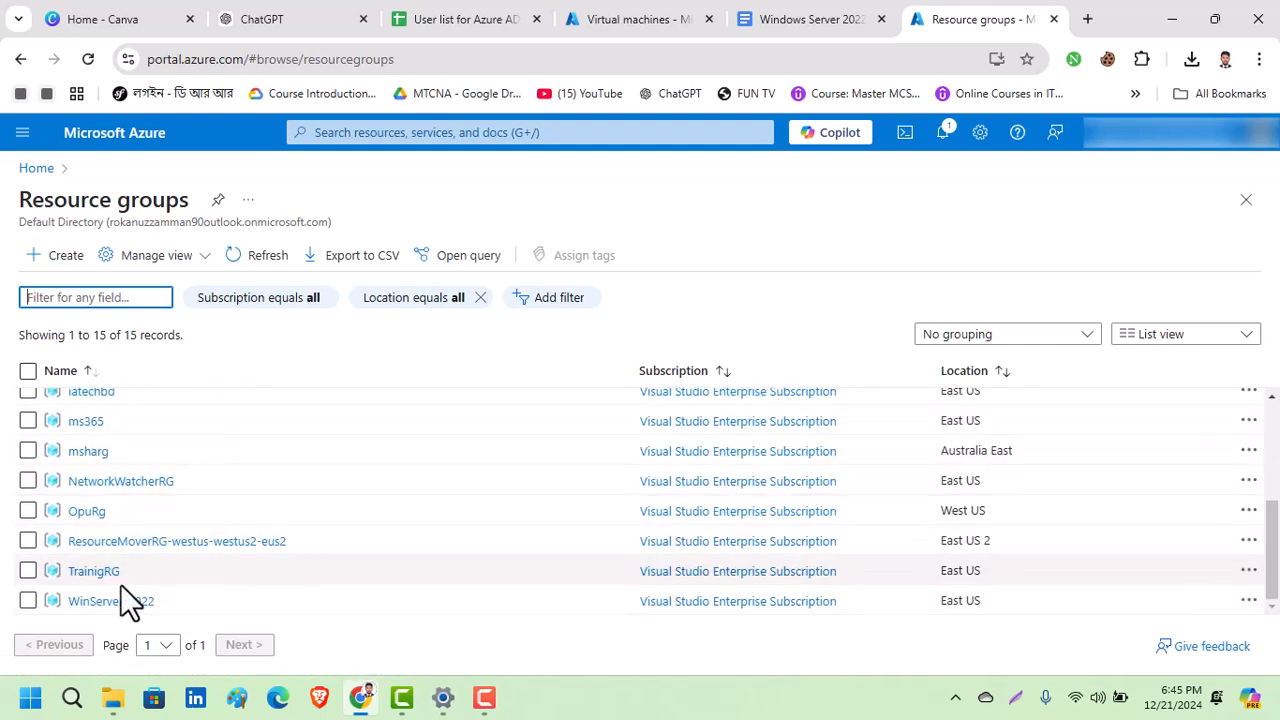
scroll(123, 580, up, 3)
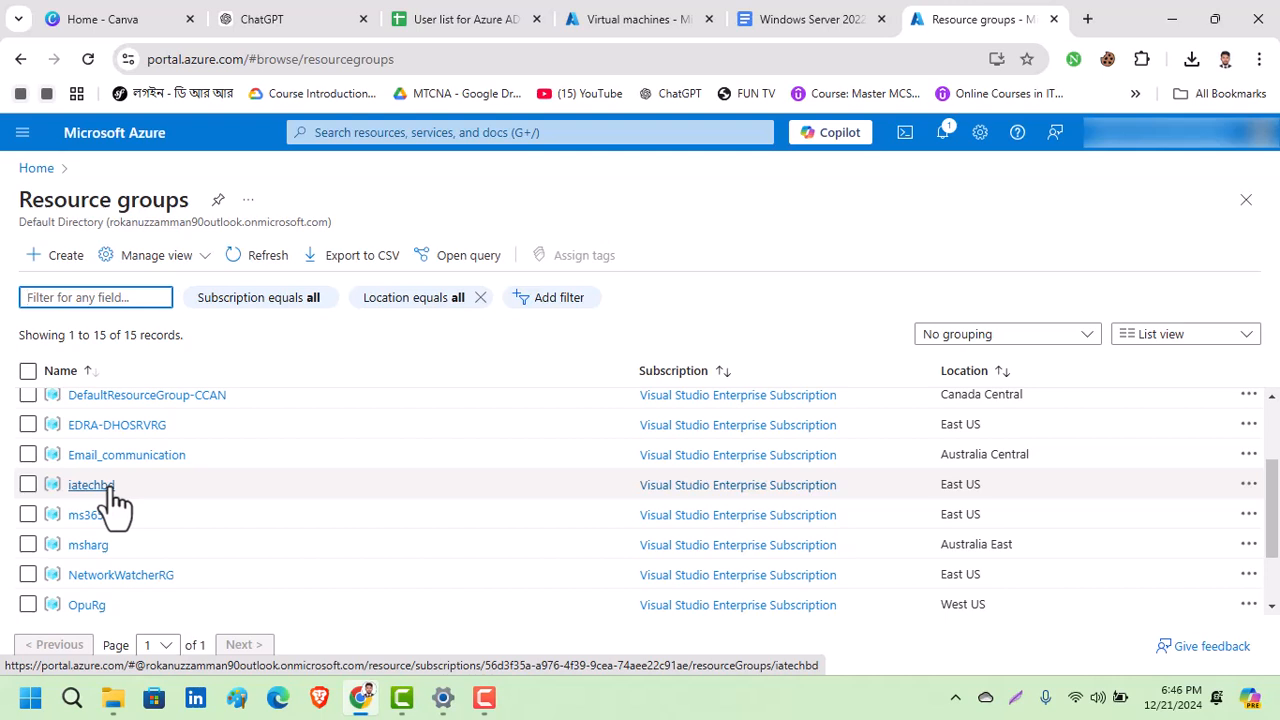
click(38, 168)
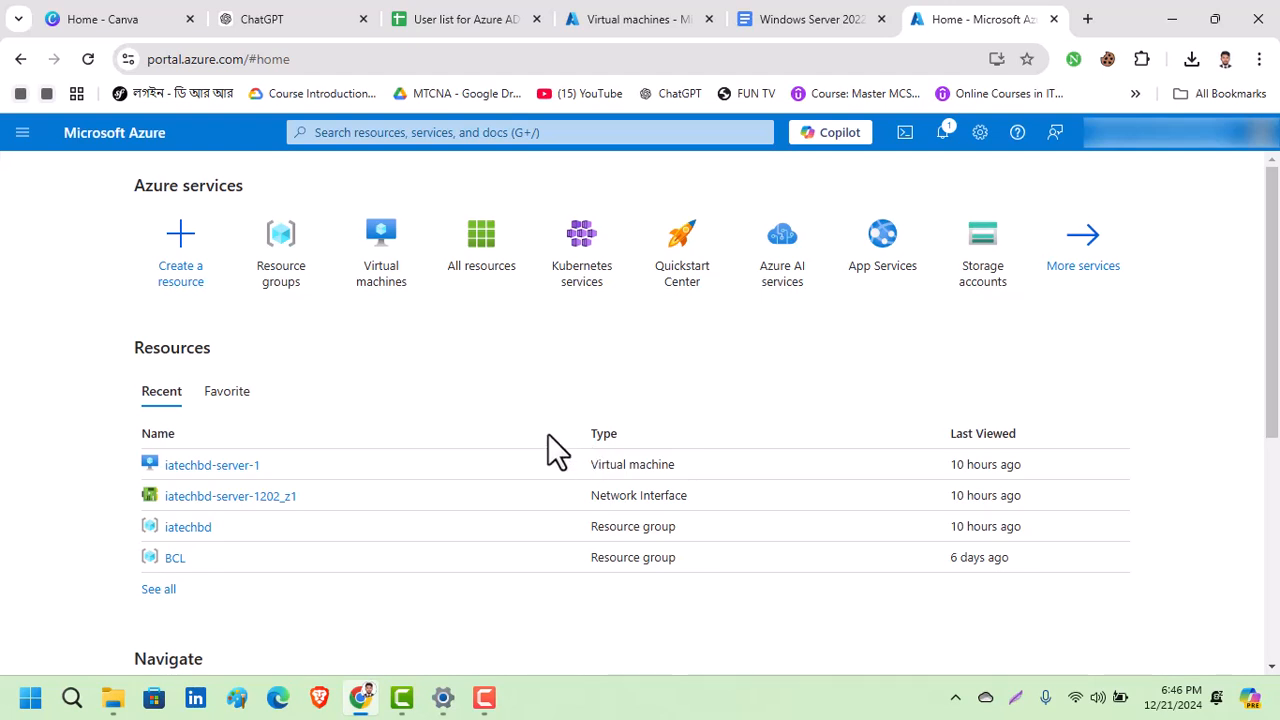
Step: Start creating a new Azure virtual machine from the virtual machines list
click(386, 255)
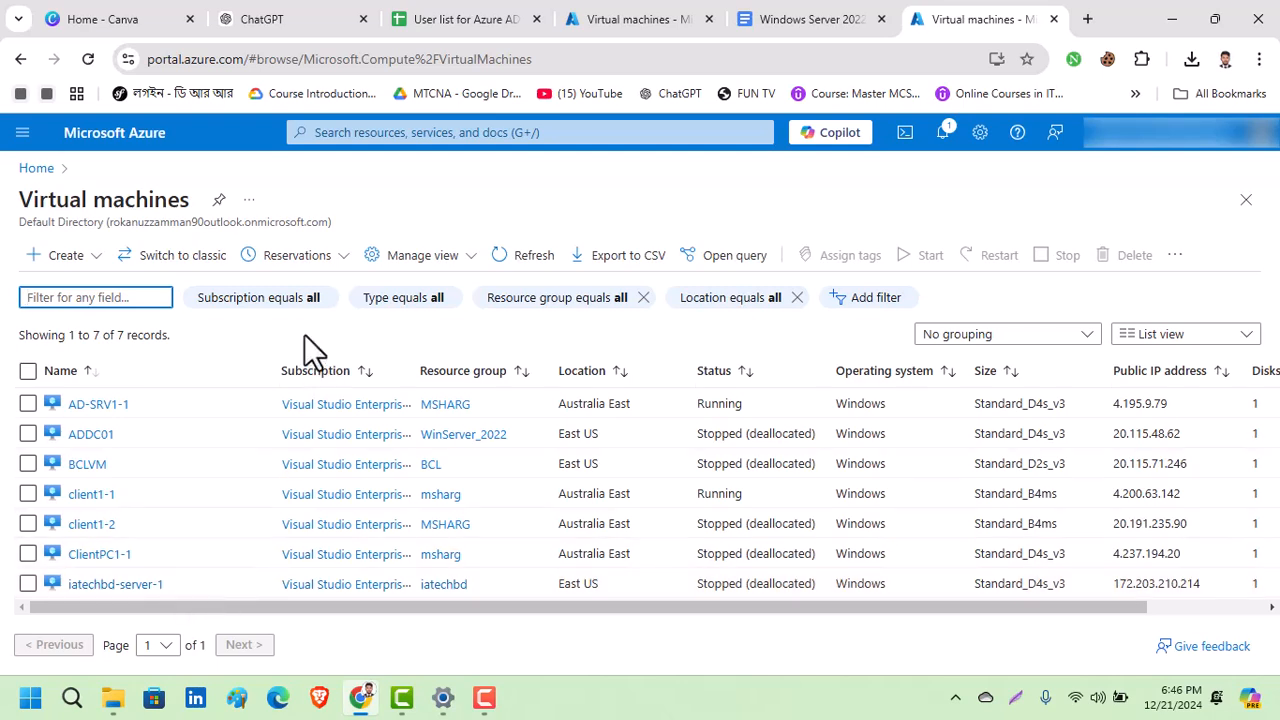
click(66, 256)
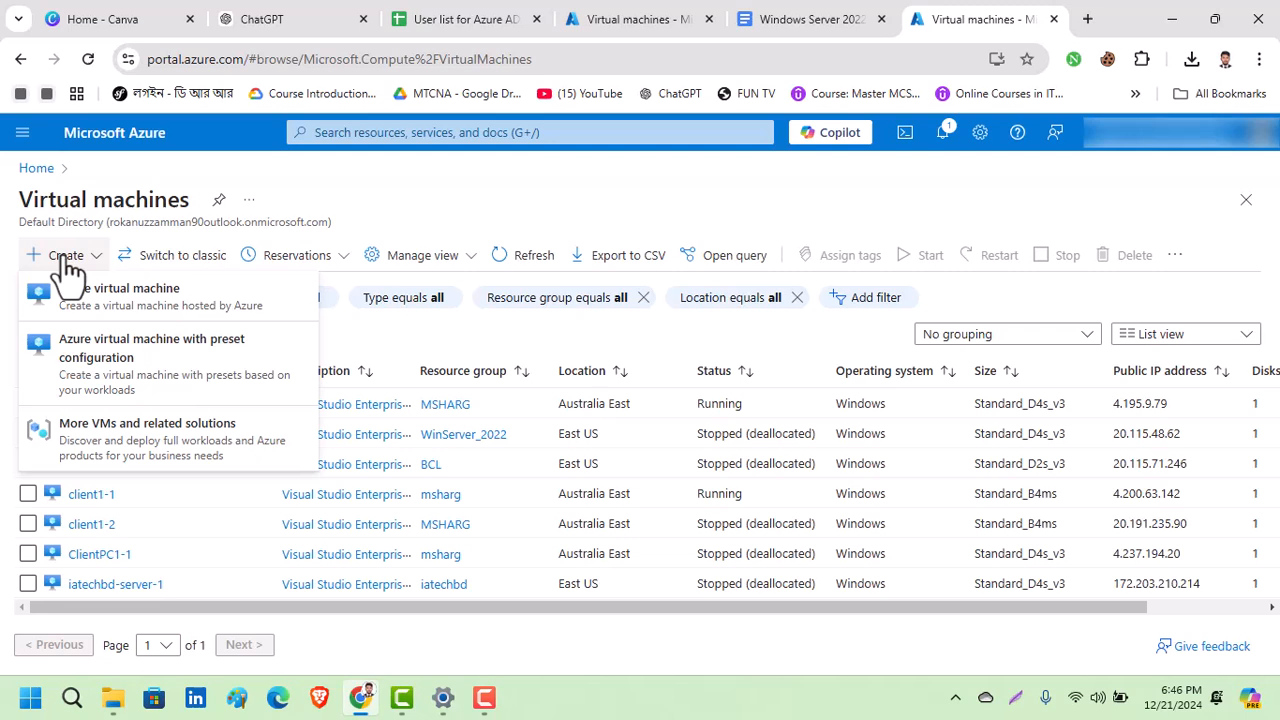
click(166, 304)
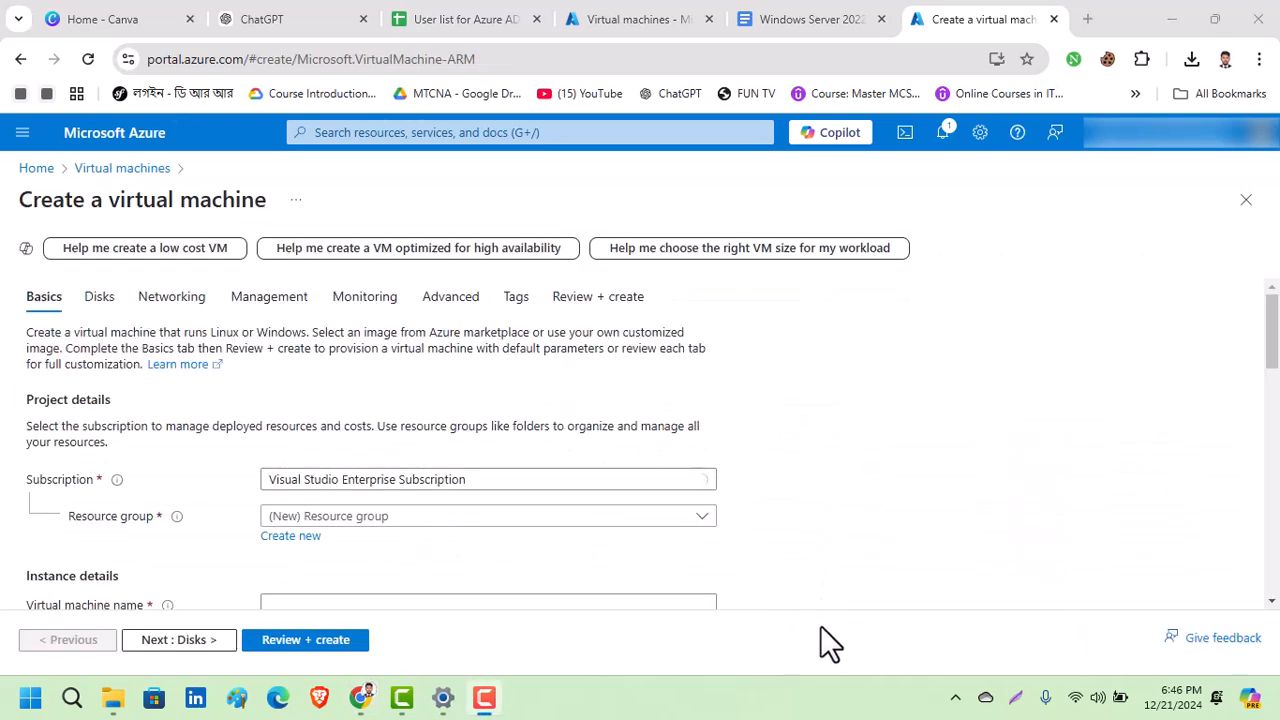
Step: Assign the new virtual machine to the existing iatechbd resource group
scroll(520, 420, down, 1)
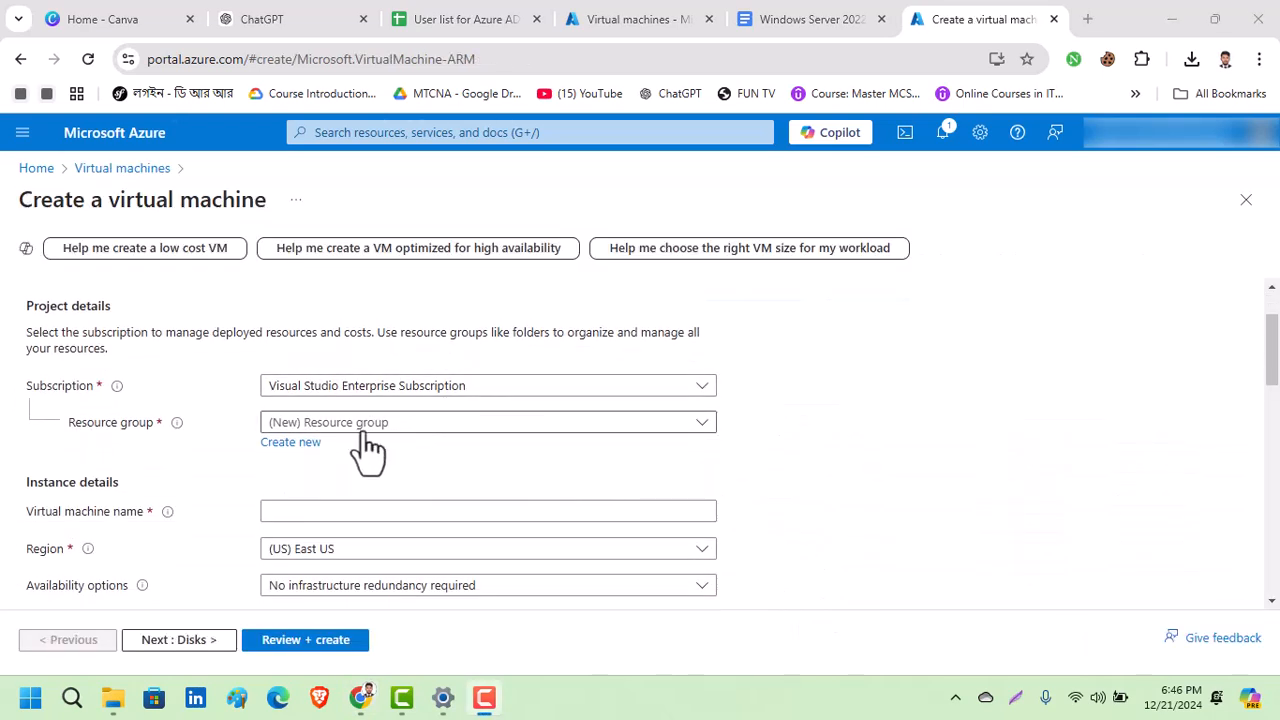
scroll(165, 390, up, 1)
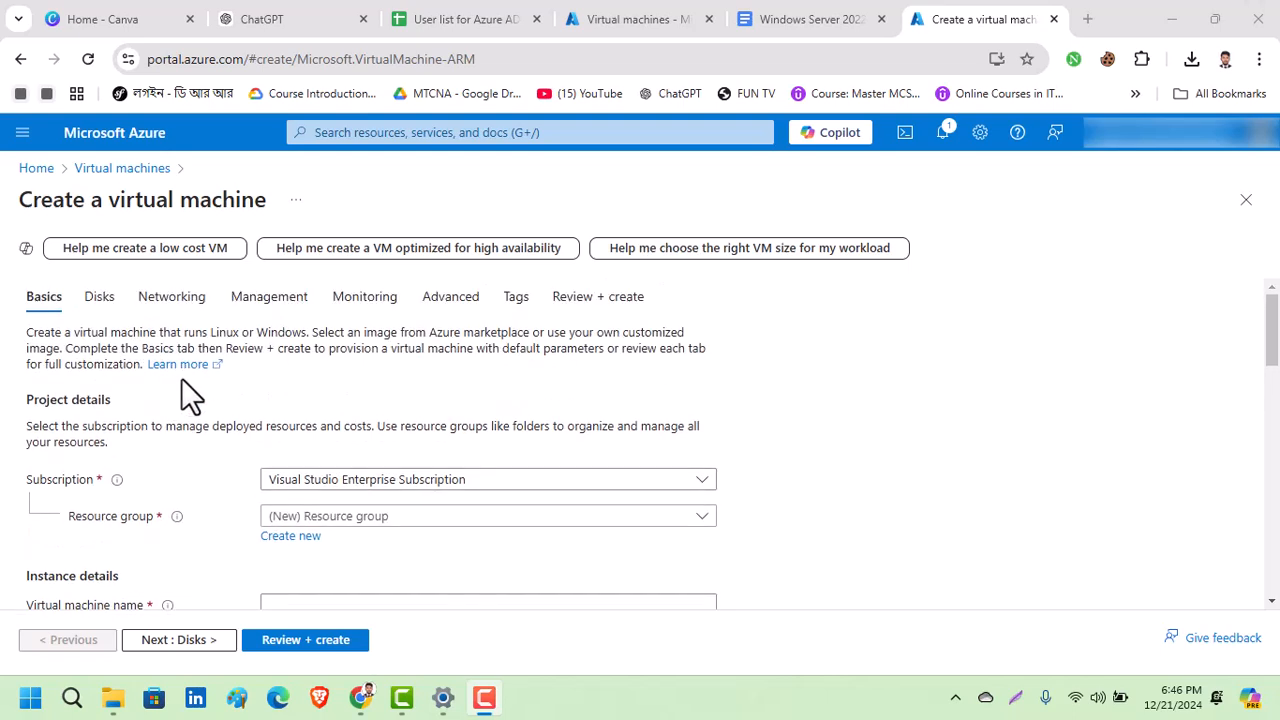
scroll(195, 410, down, 1)
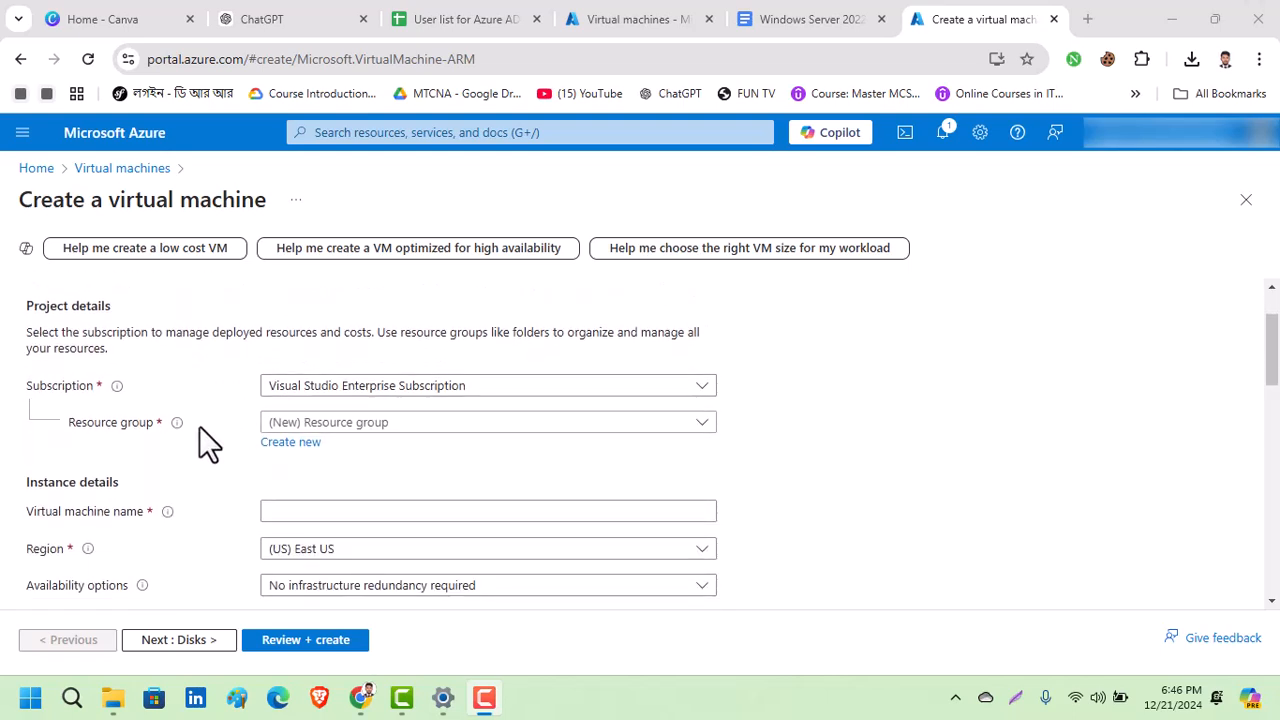
click(318, 425)
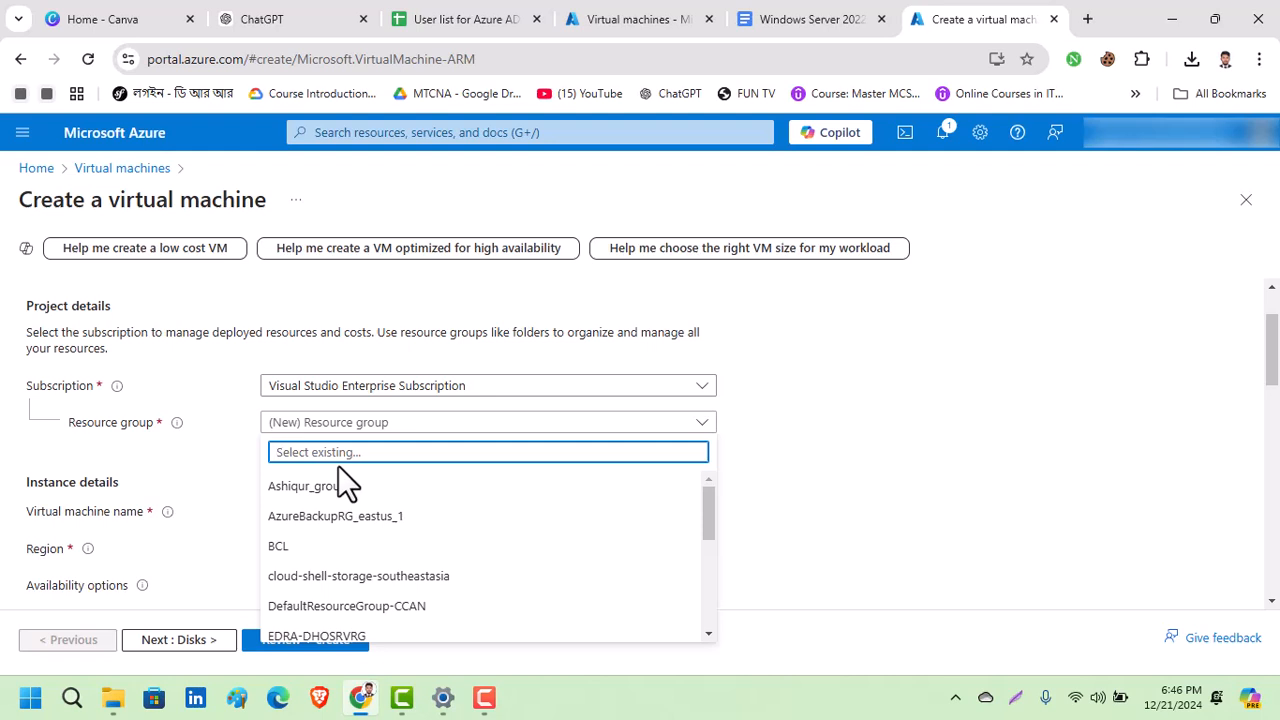
text(ia)
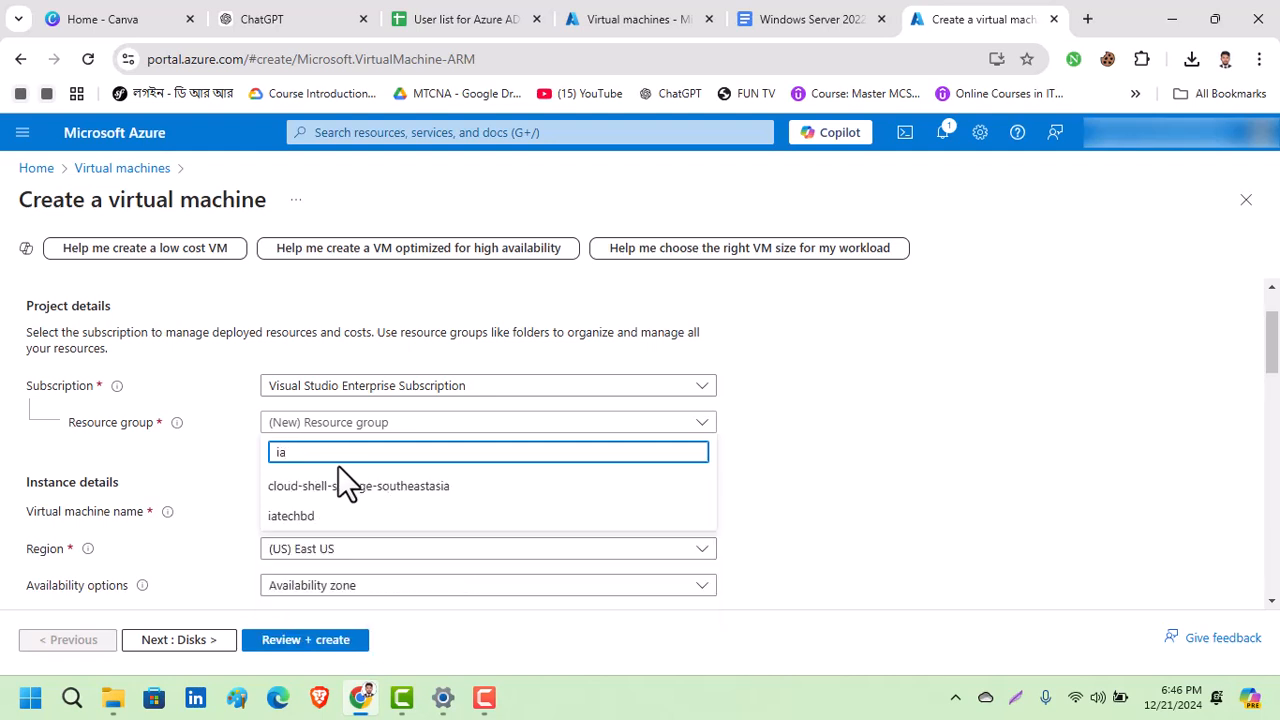
click(291, 518)
Step: Name the virtual machine iatechbd-Clicent-PC
scroll(423, 414, down, 1)
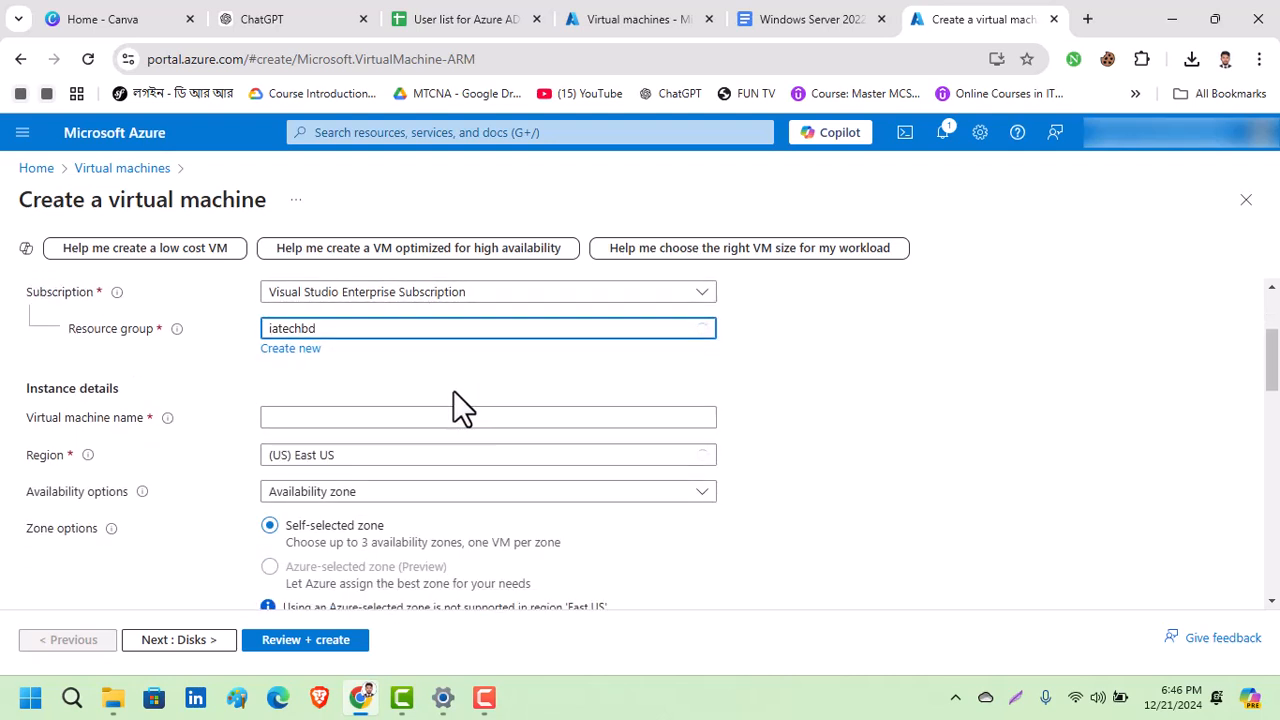
click(356, 418)
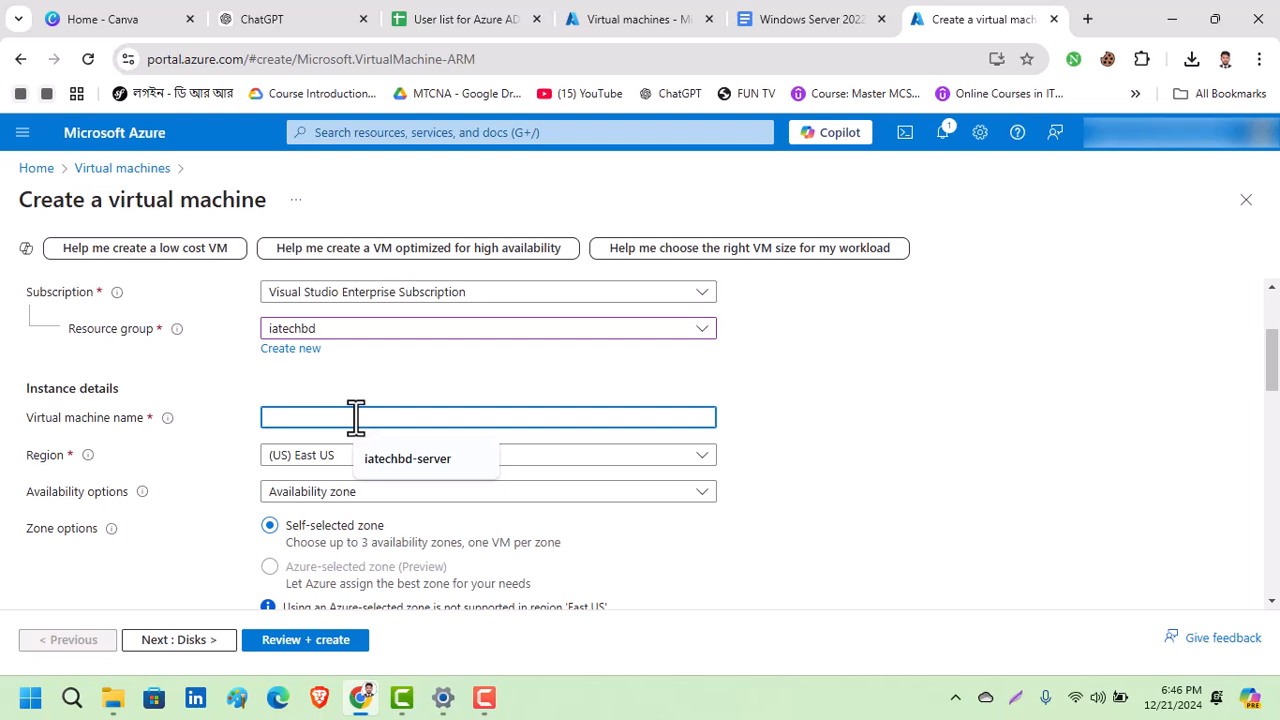
click(394, 462)
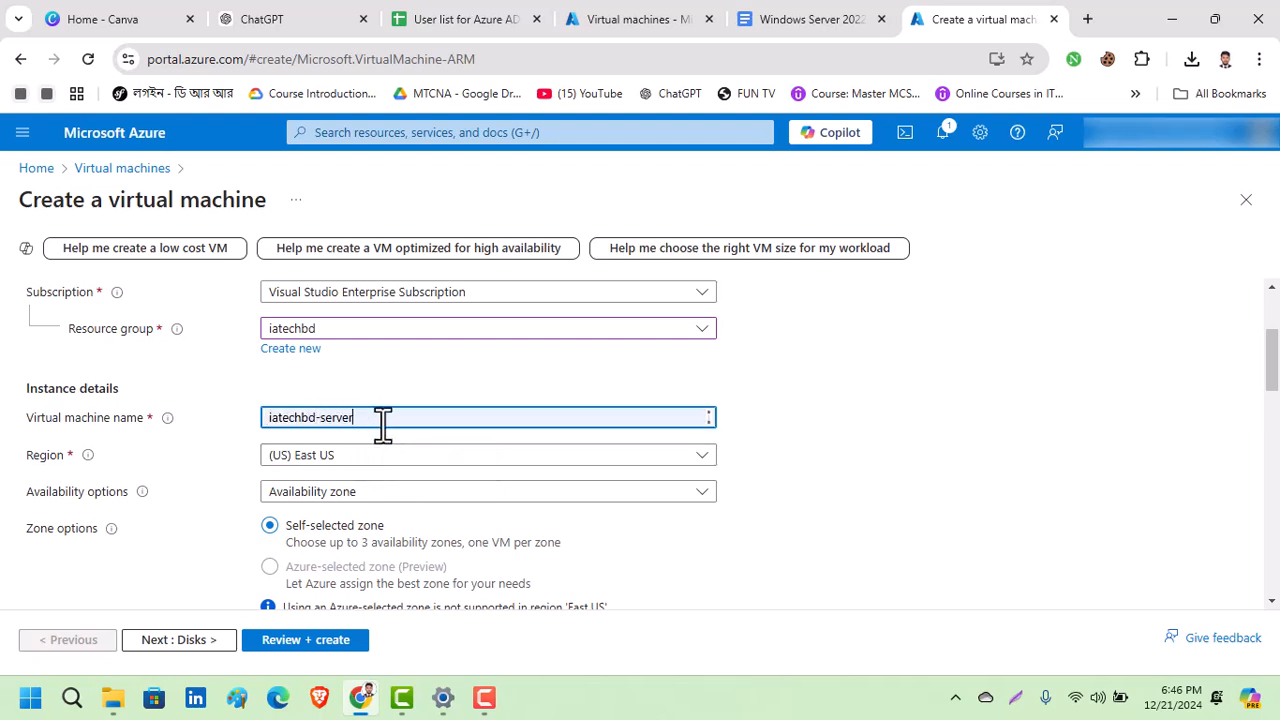
key(BackSpace)
key(BackSpace)
key(BackSpace)
key(BackSpace)
key(BackSpace)
key(BackSpace)
text(C)
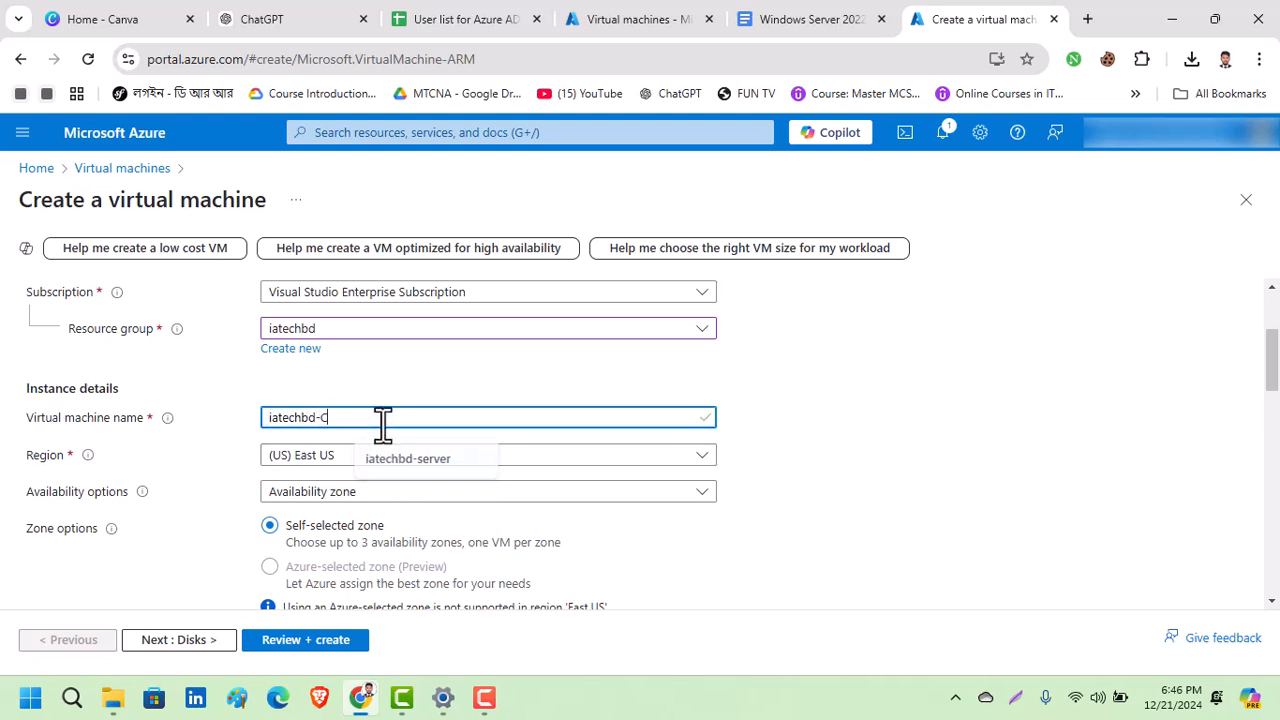
text(licent)
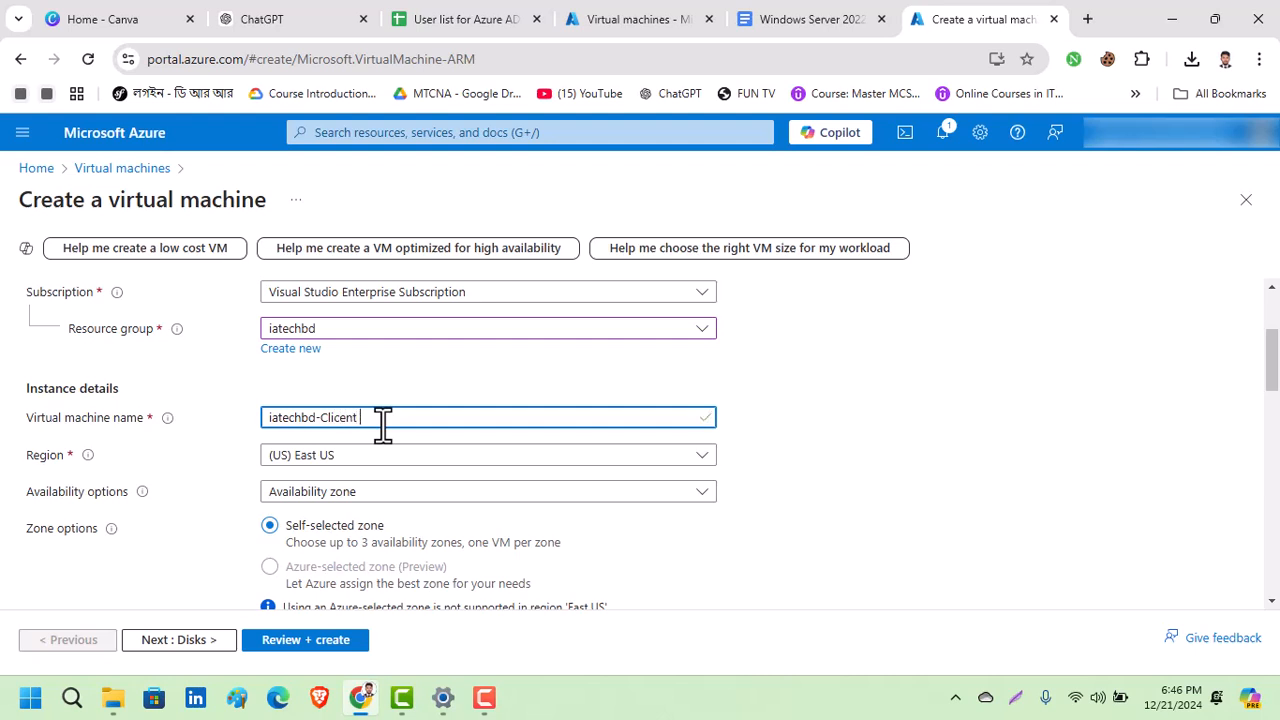
key(BackSpace)
text(-PC)
click(838, 452)
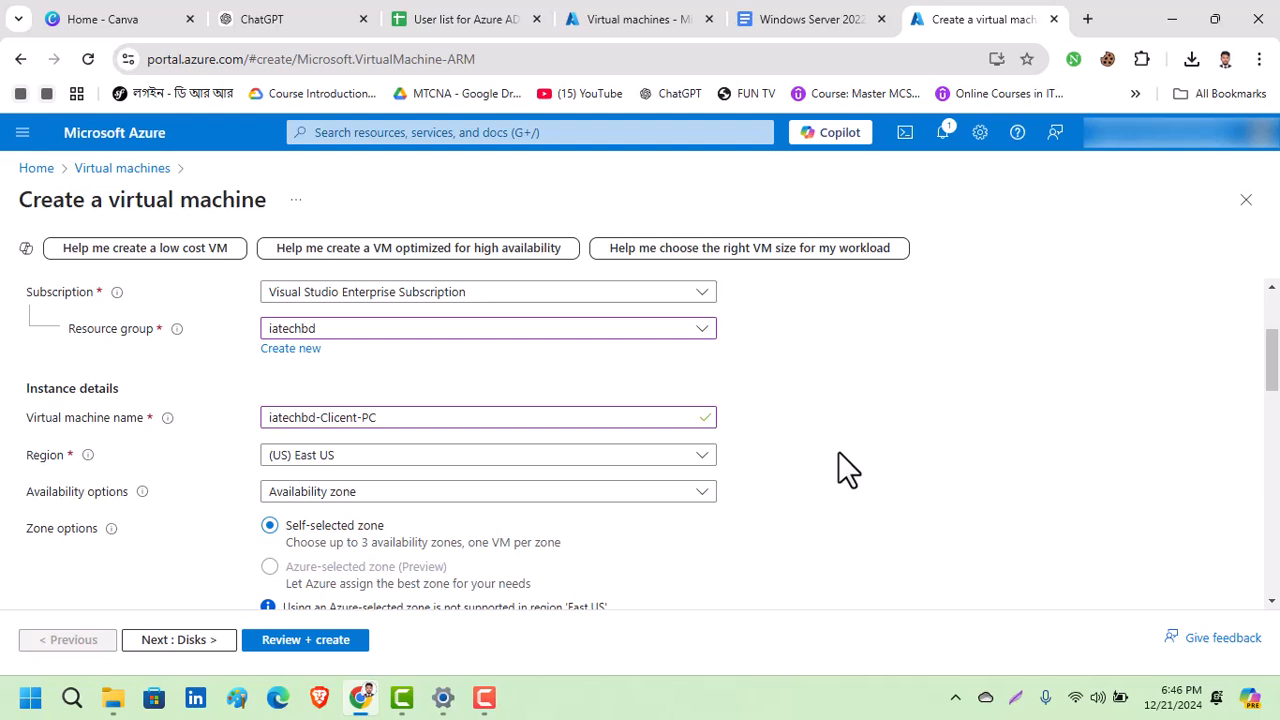
Step: Choose (US) East US as the region and look through the other available regions
click(357, 463)
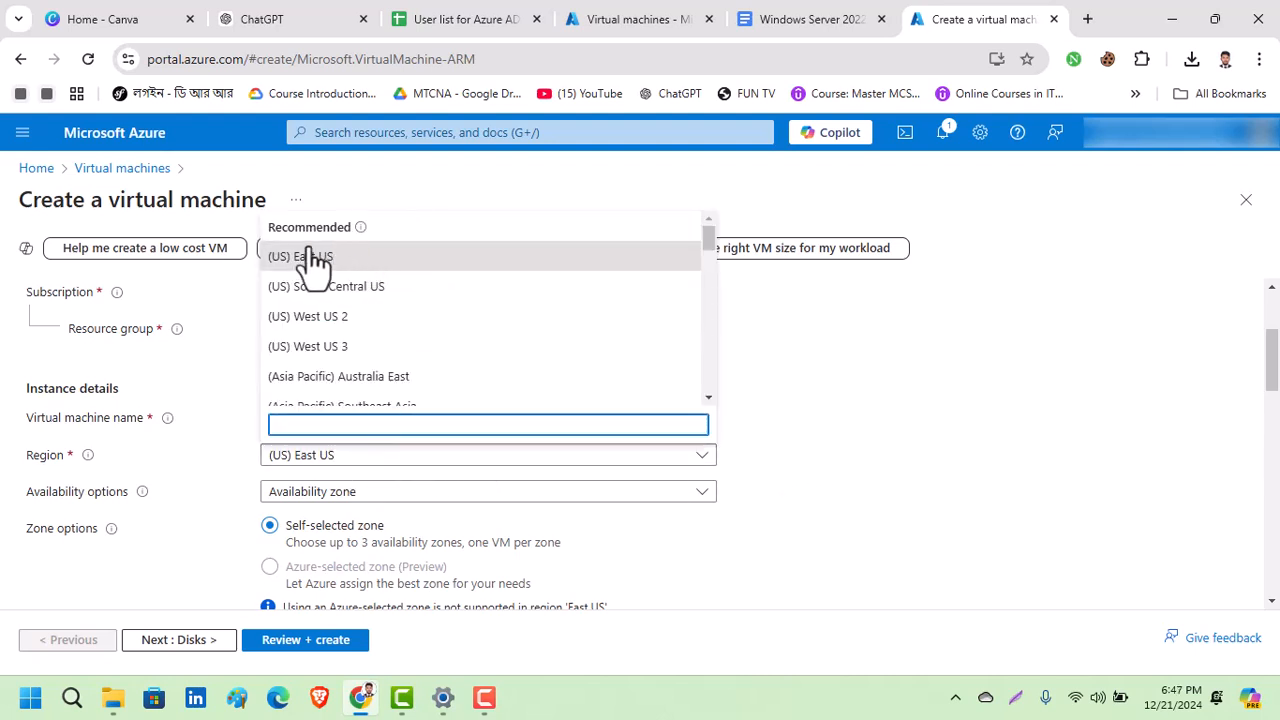
click(358, 258)
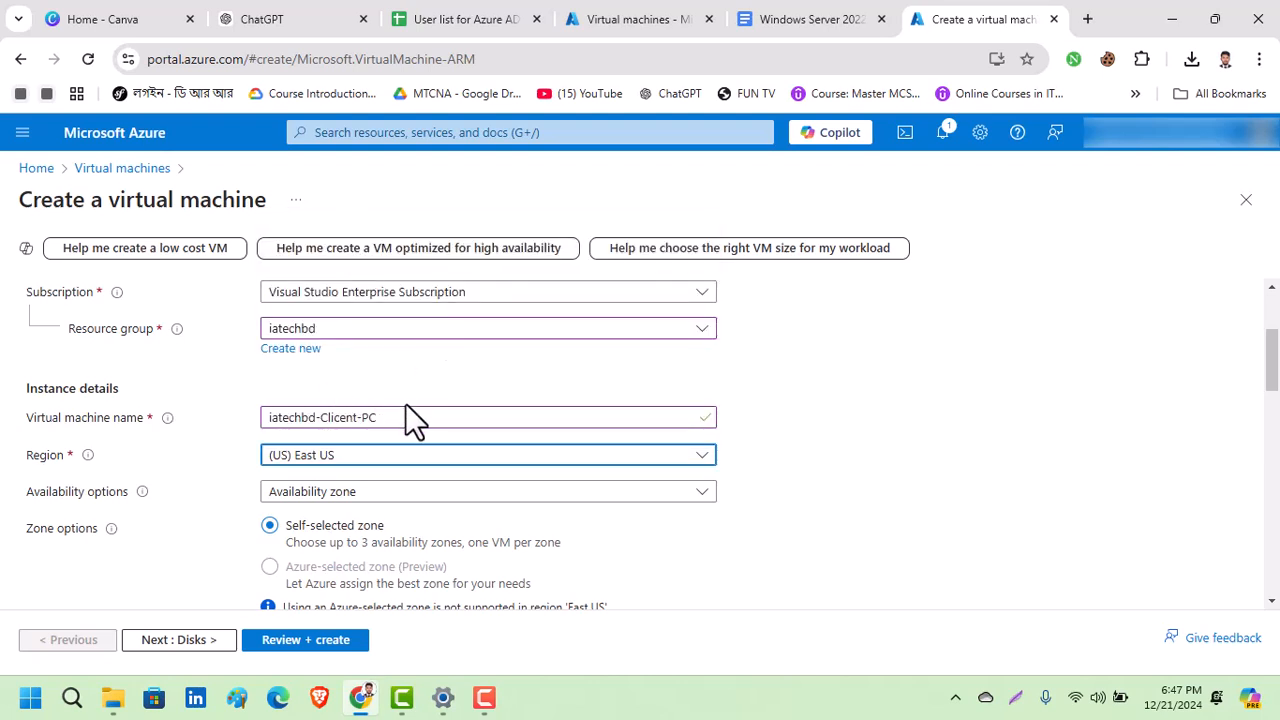
click(355, 458)
scroll(443, 349, down, 3)
scroll(443, 352, down, 3)
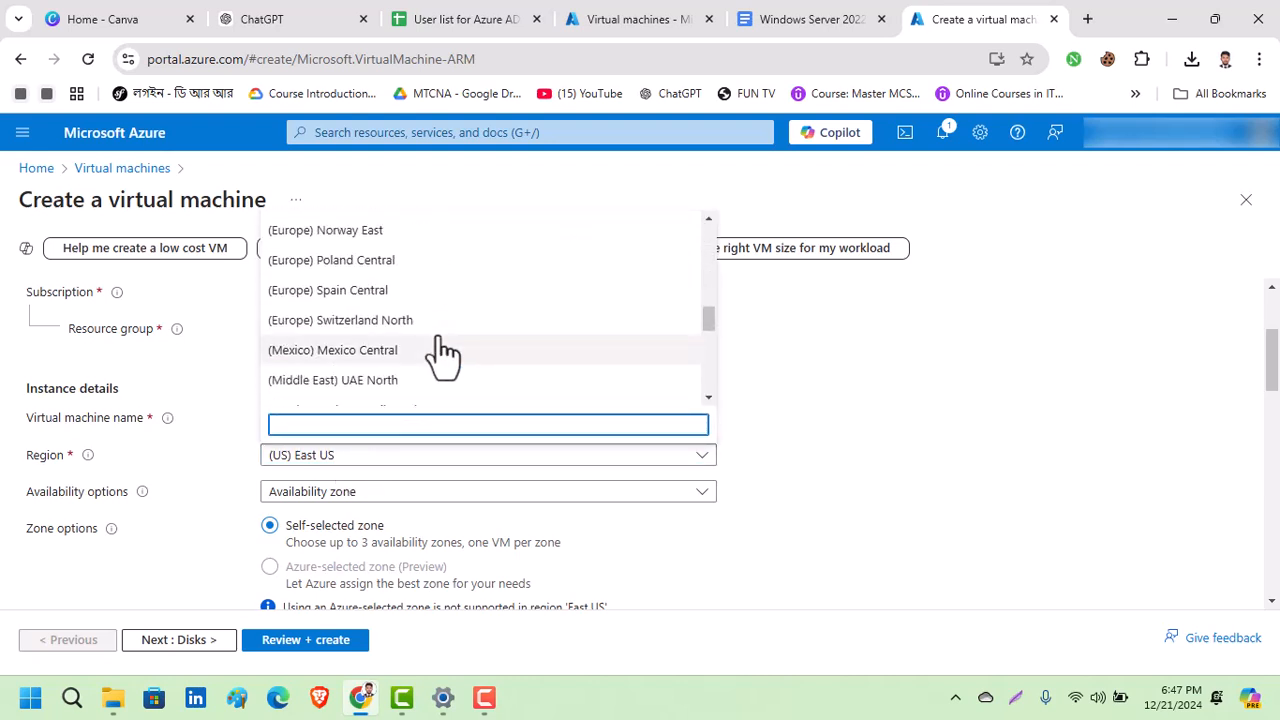
scroll(443, 352, up, 3)
scroll(443, 352, up, 5)
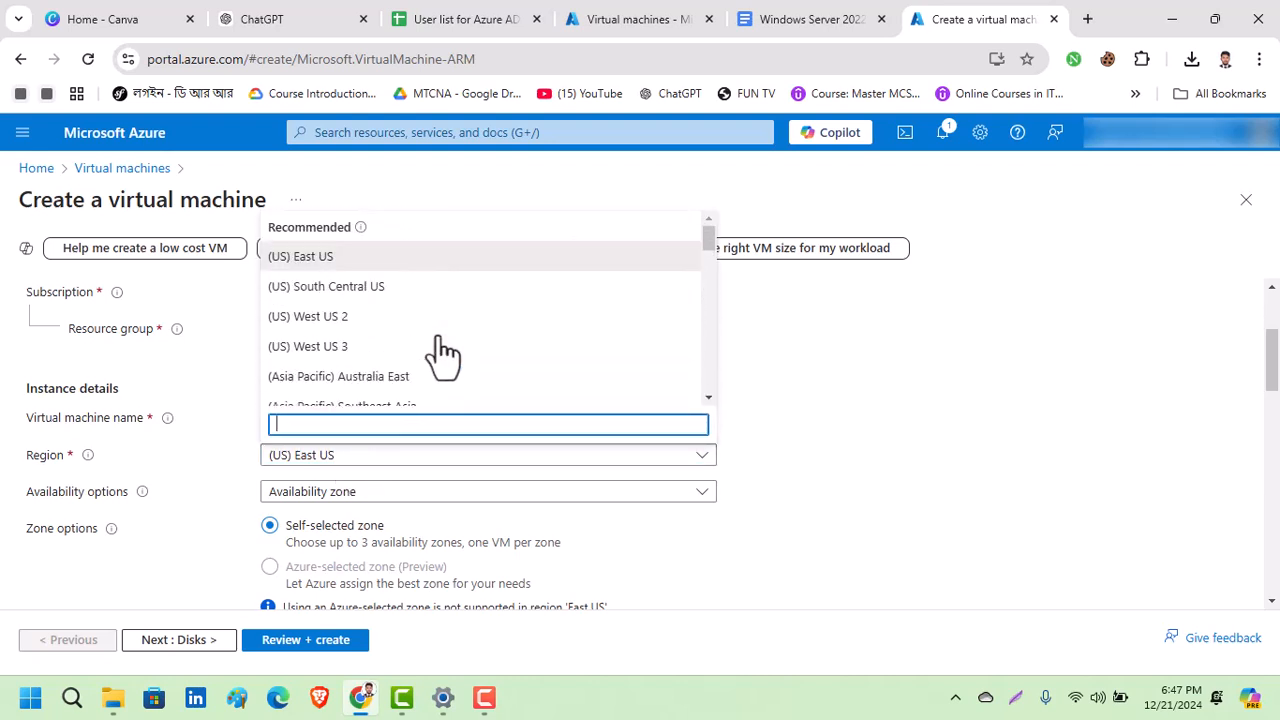
click(1054, 446)
Step: Select Availability zone as the availability option, keep Zone 1, and read the availability zone help text
scroll(726, 432, down, 1)
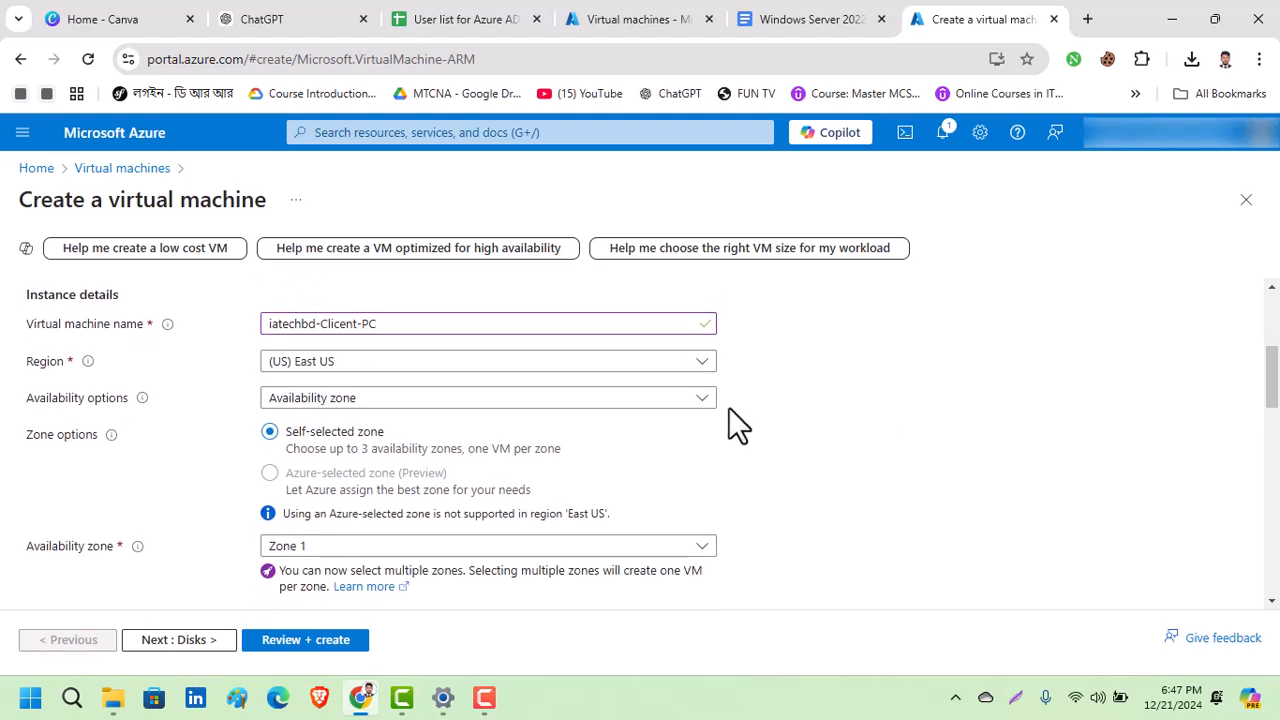
click(330, 400)
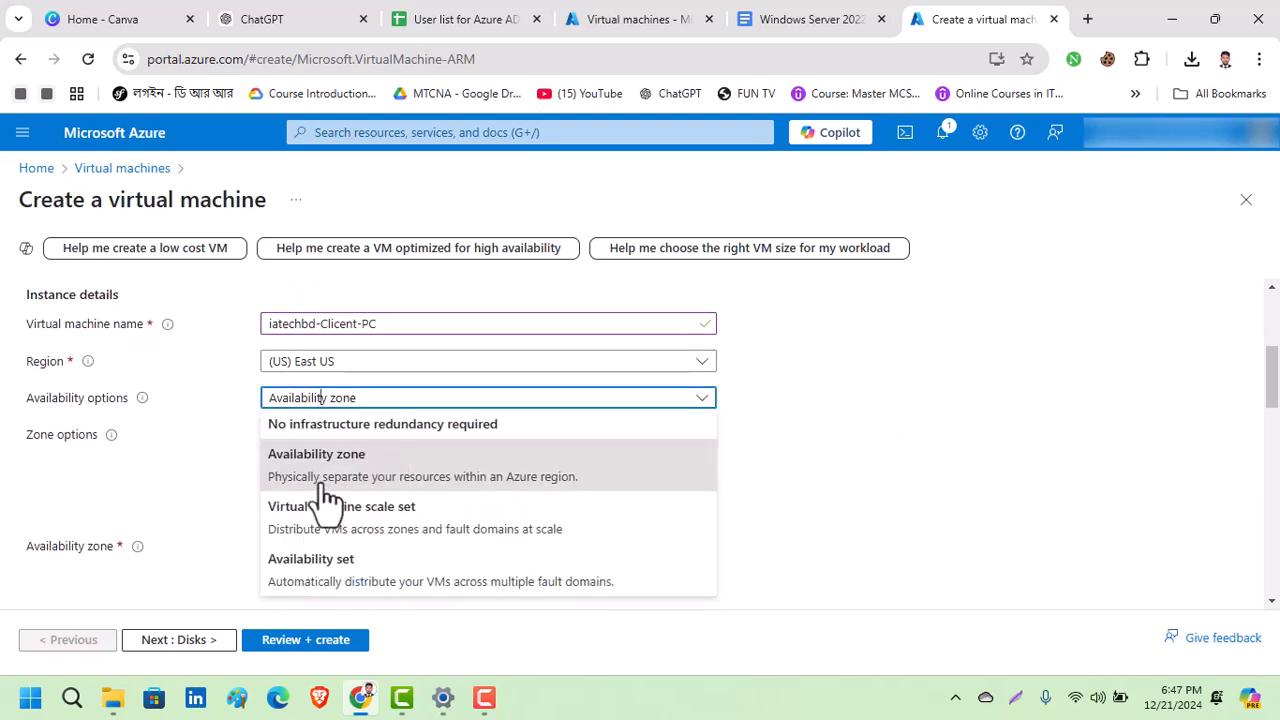
click(350, 485)
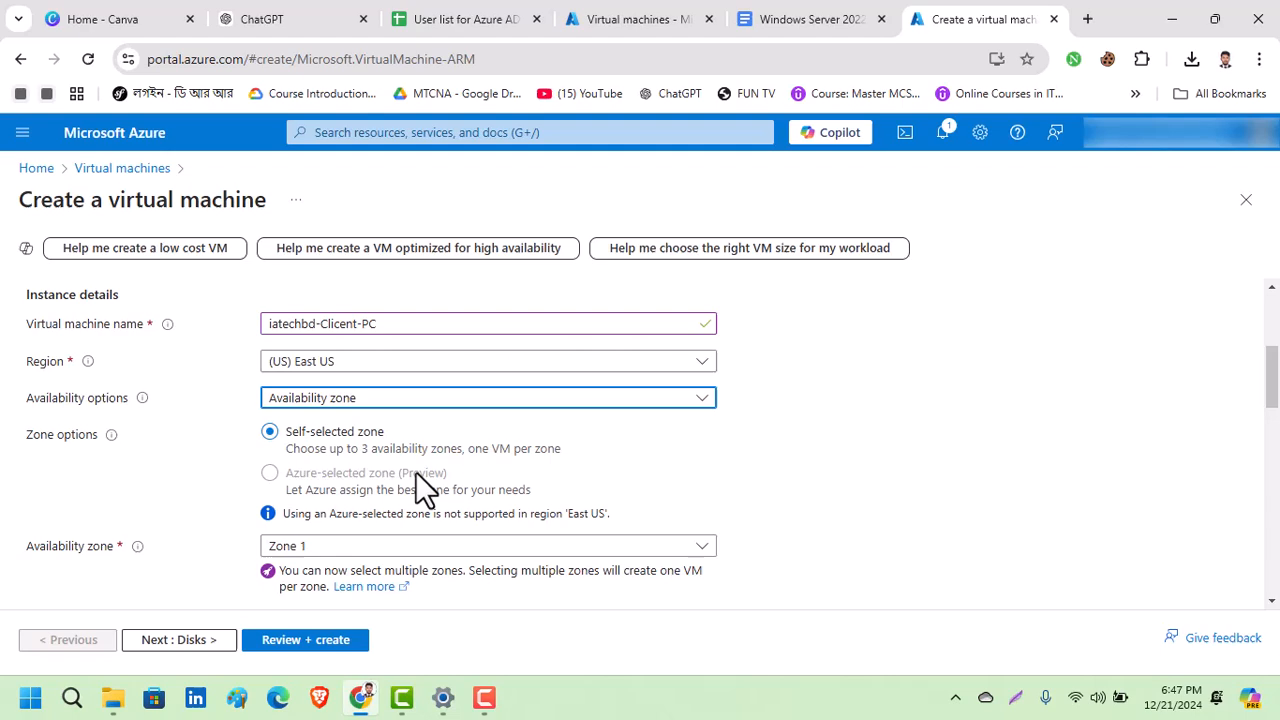
scroll(430, 471, down, 1)
click(338, 456)
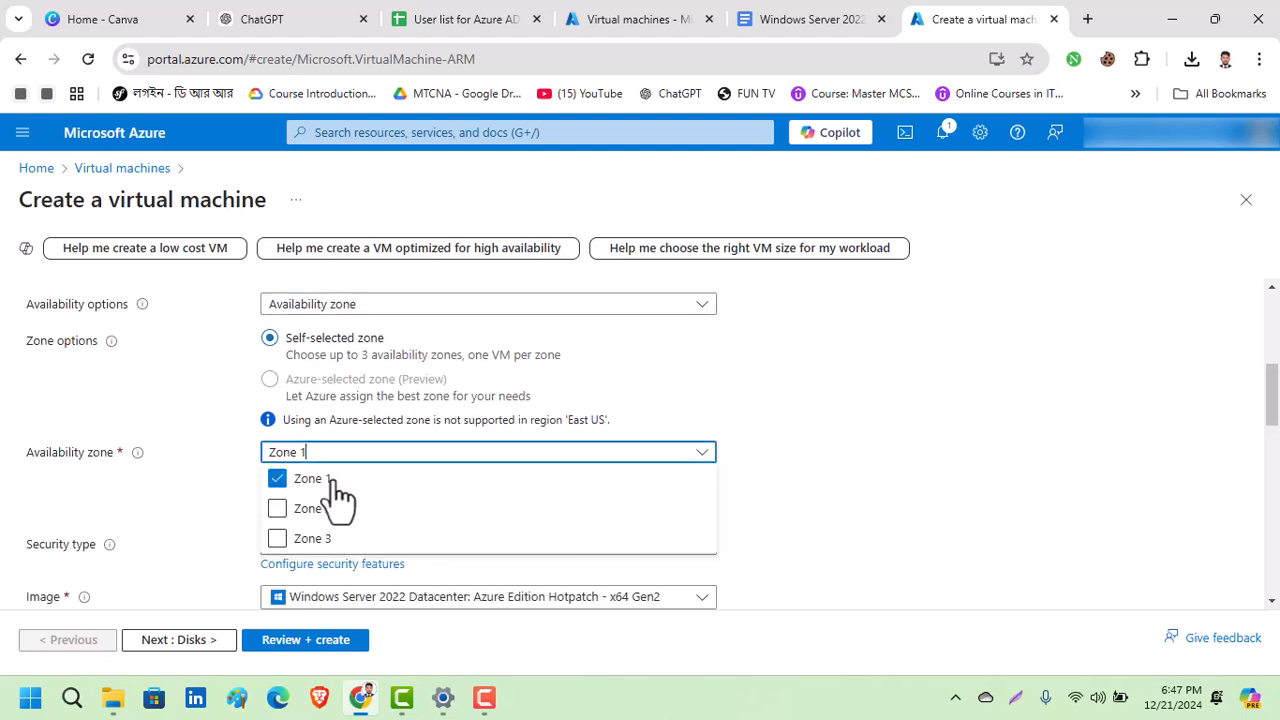
click(790, 448)
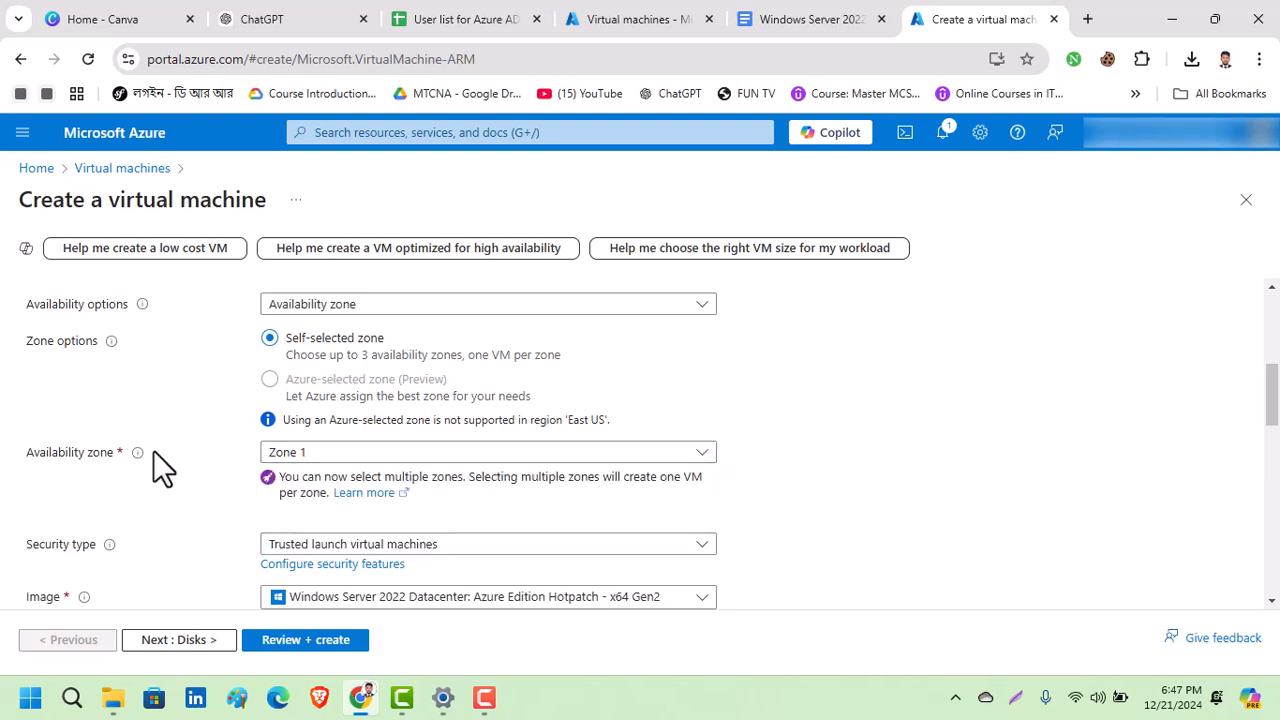
mouse_move(137, 456)
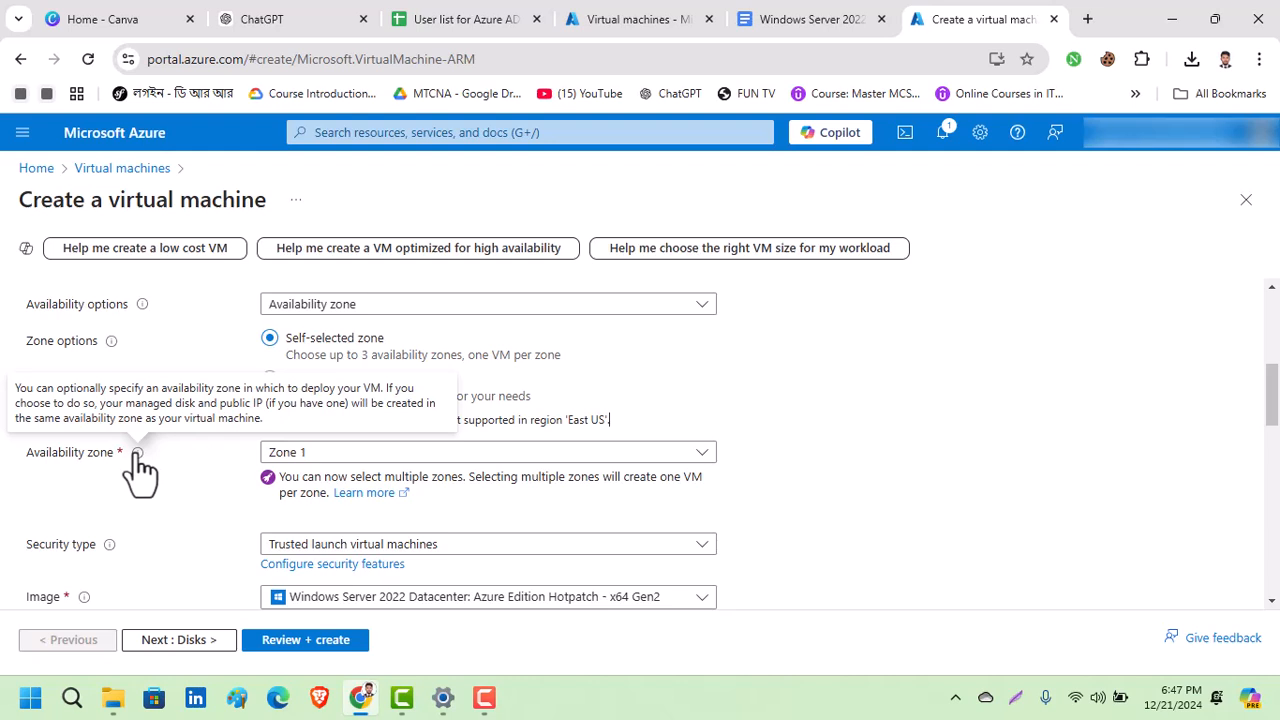
scroll(906, 465, down, 1)
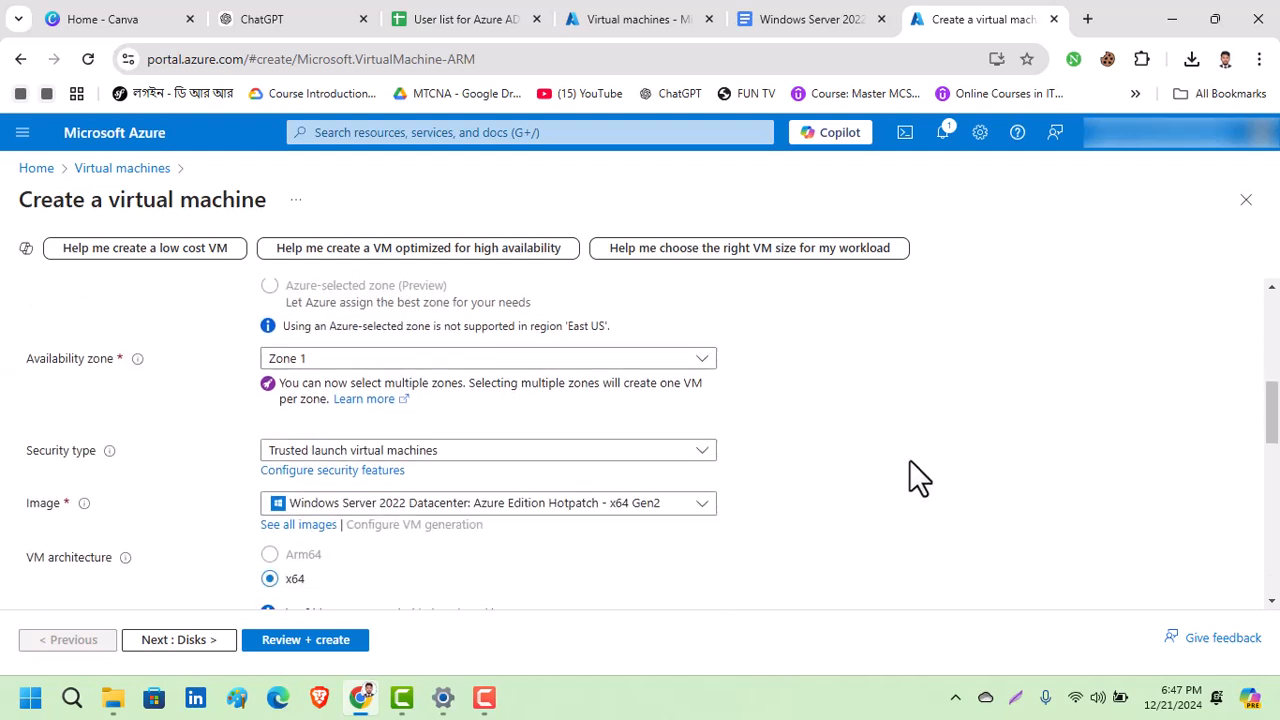
Step: Set the virtual machine's security type to Standard
click(351, 451)
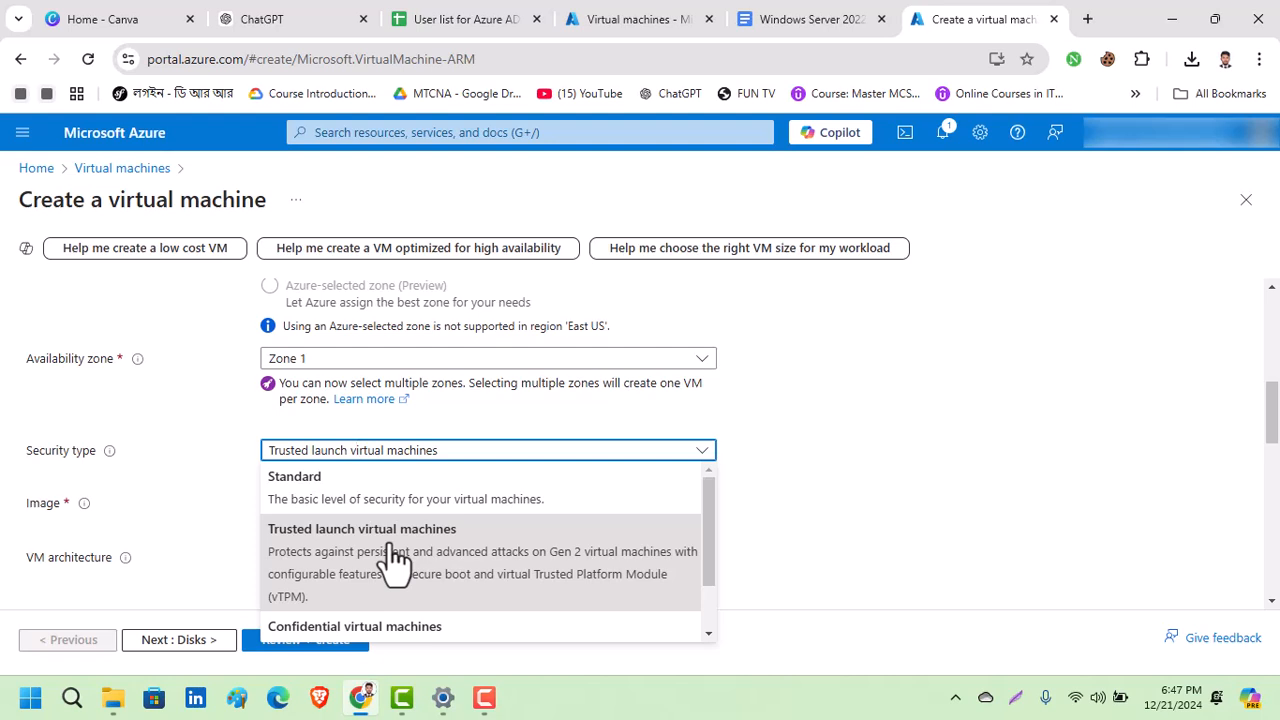
click(335, 500)
scroll(505, 471, down, 1)
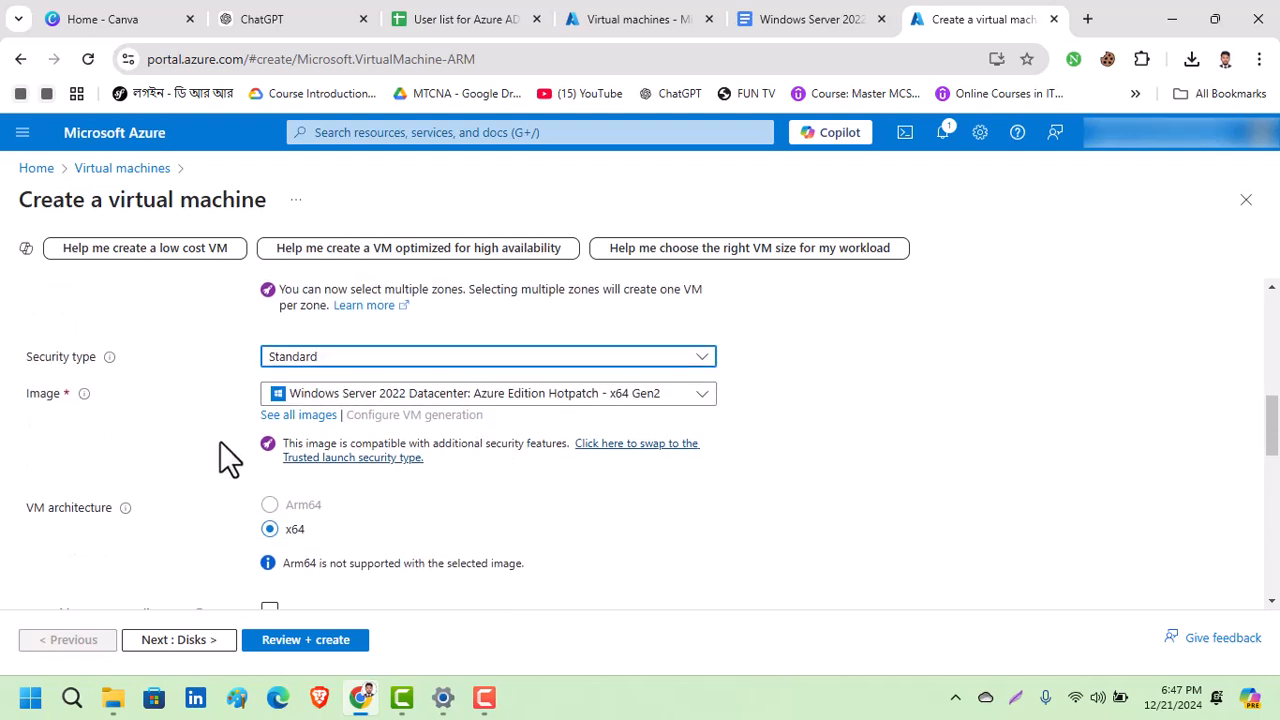
Step: Search the images for windows and choose Windows 10 Pro, version 22H2 - x64 Gen2 for the virtual machine
click(467, 400)
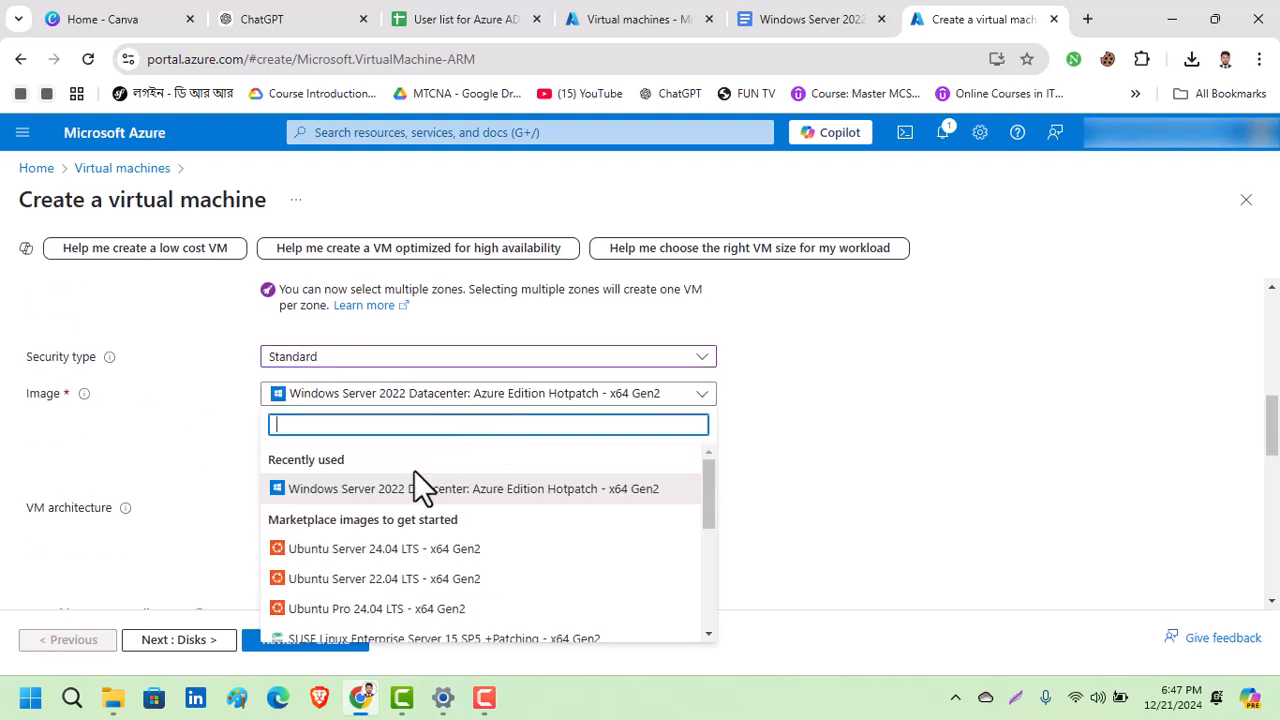
text(wind)
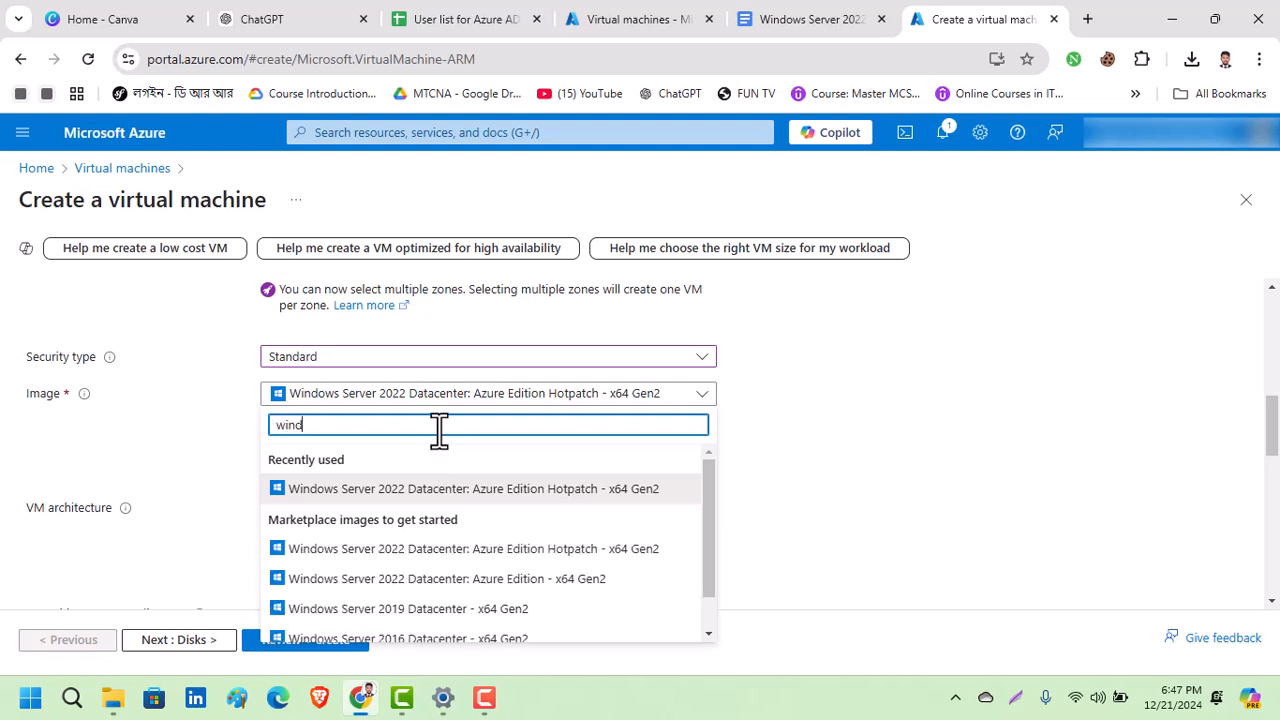
text(ows)
scroll(455, 575, down, 1)
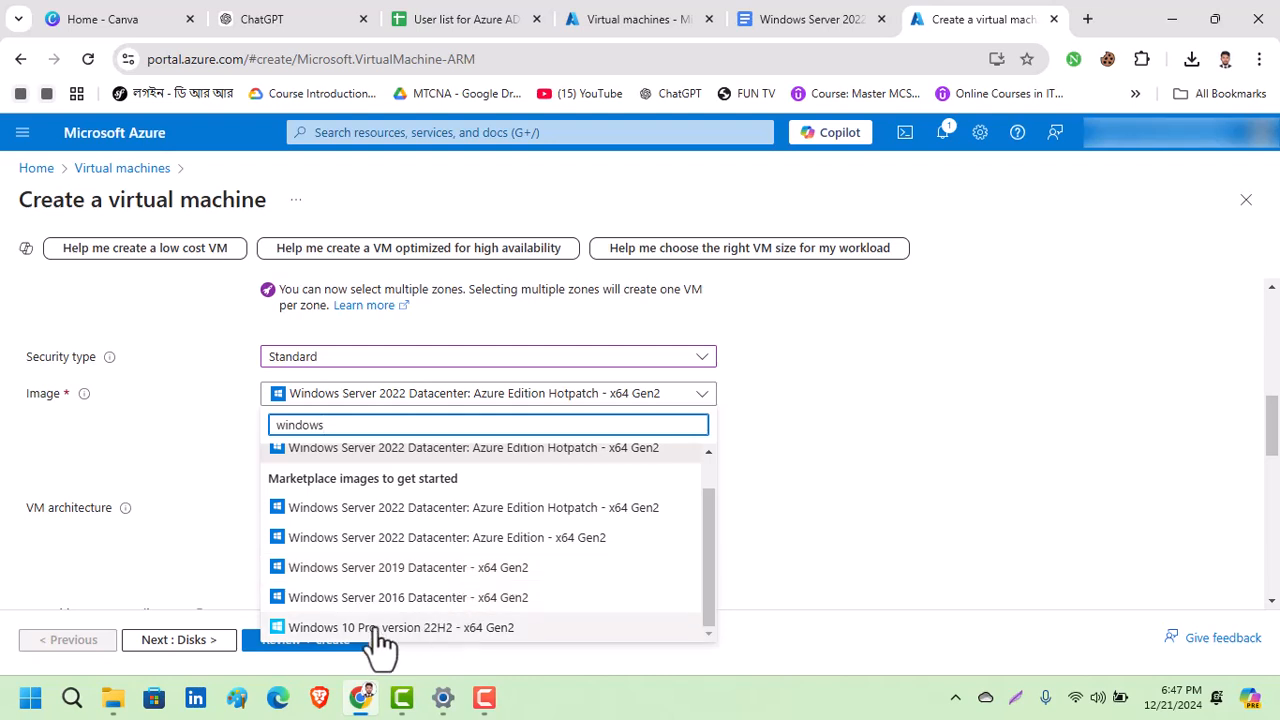
scroll(430, 580, up, 1)
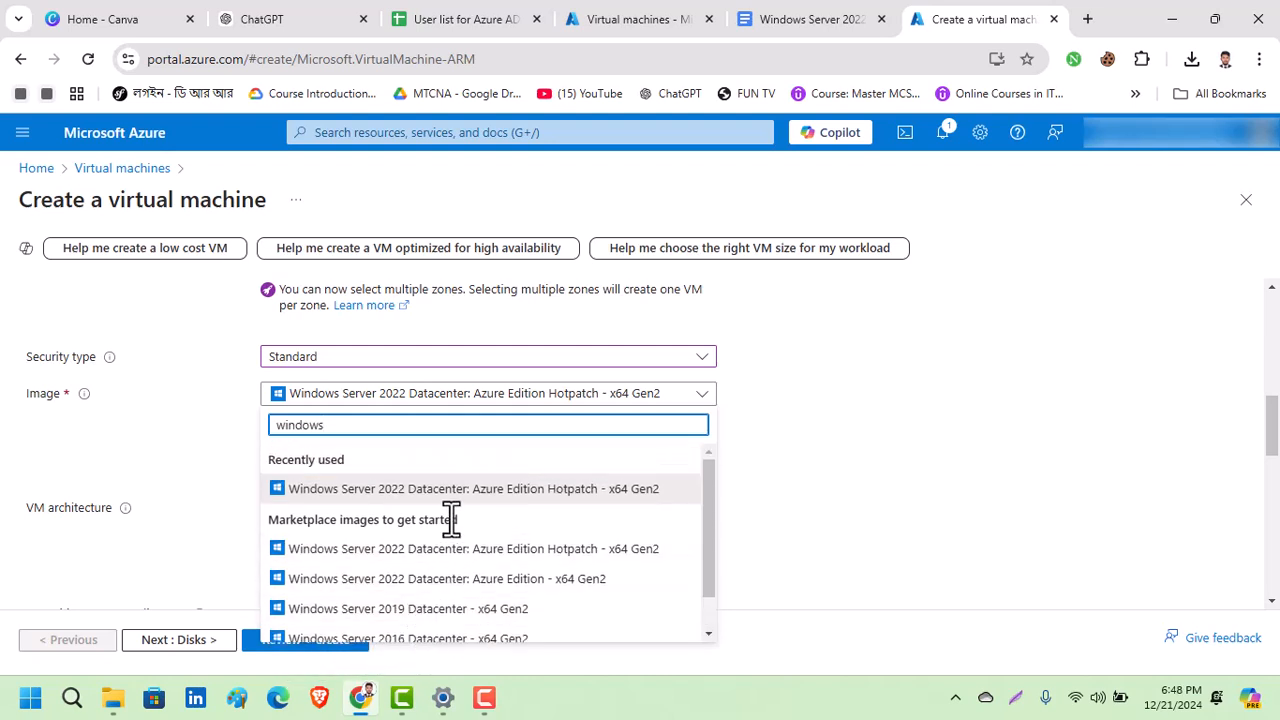
scroll(460, 560, down, 1)
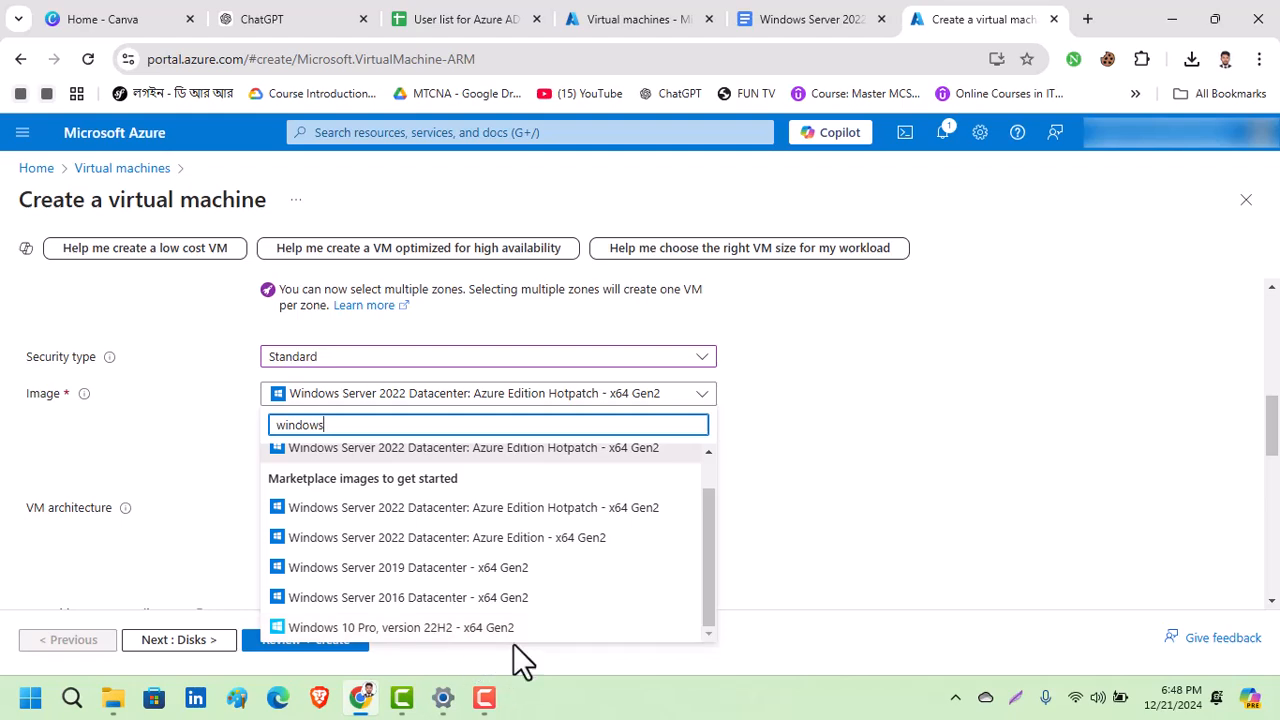
click(467, 627)
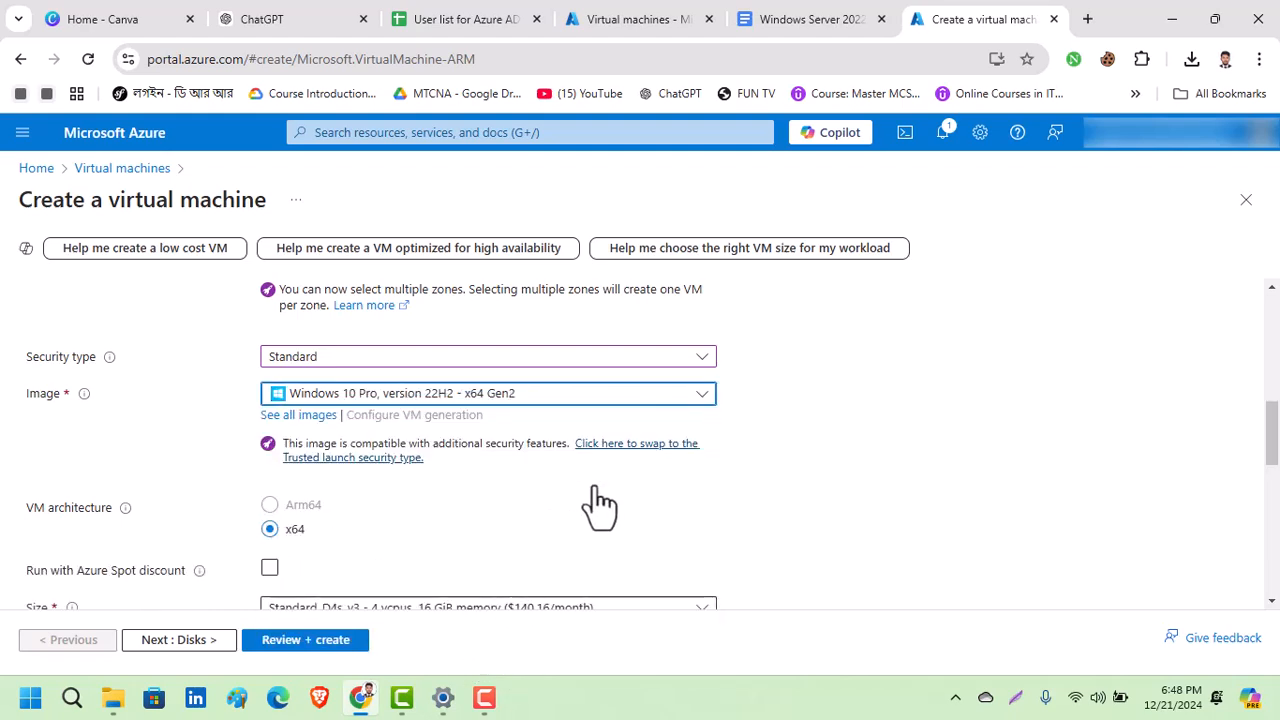
Step: Set the virtual machine size to Standard_E2s_v3 with 2 vcpus and 16 GiB memory
scroll(531, 470, down, 3)
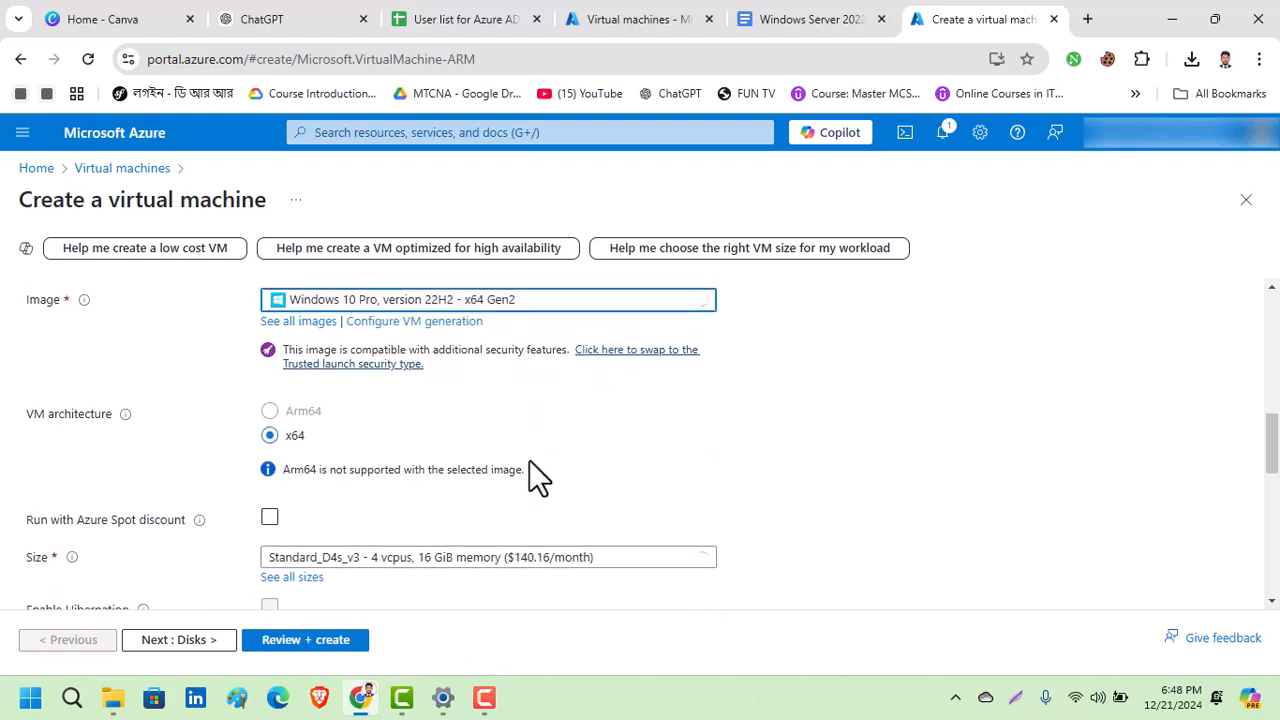
scroll(566, 455, up, 1)
scroll(567, 449, up, 1)
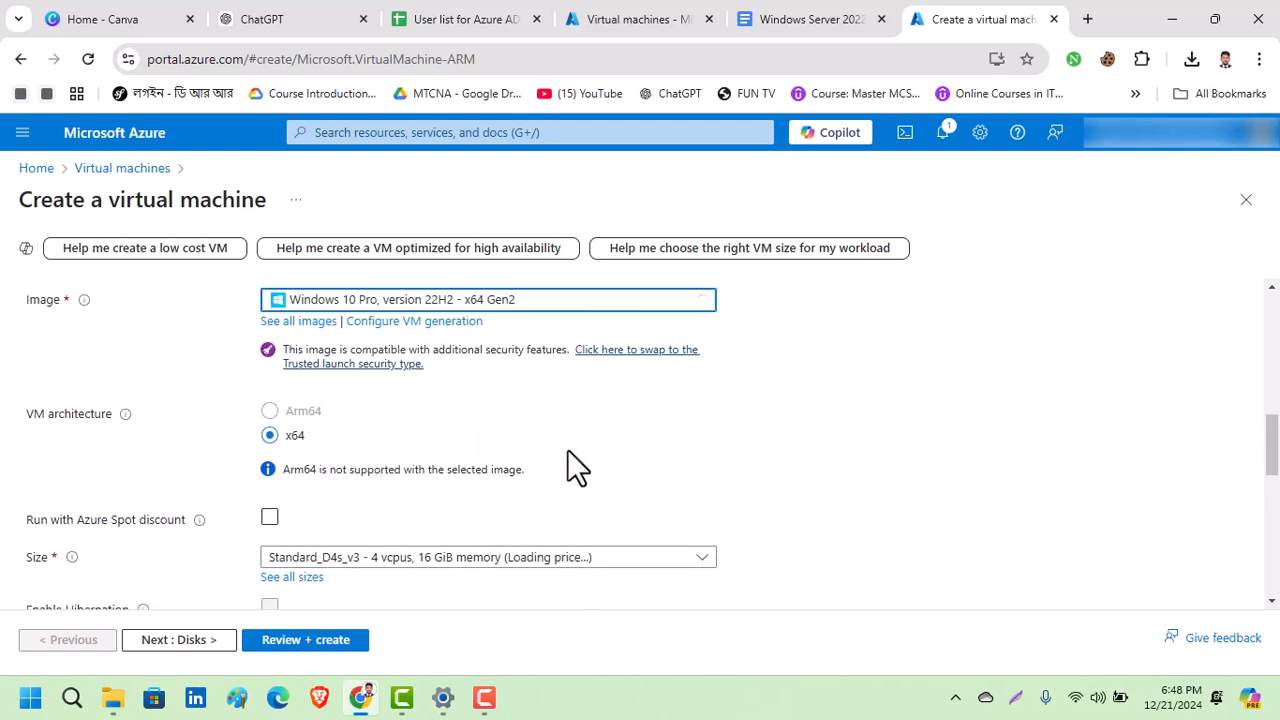
scroll(567, 449, down, 1)
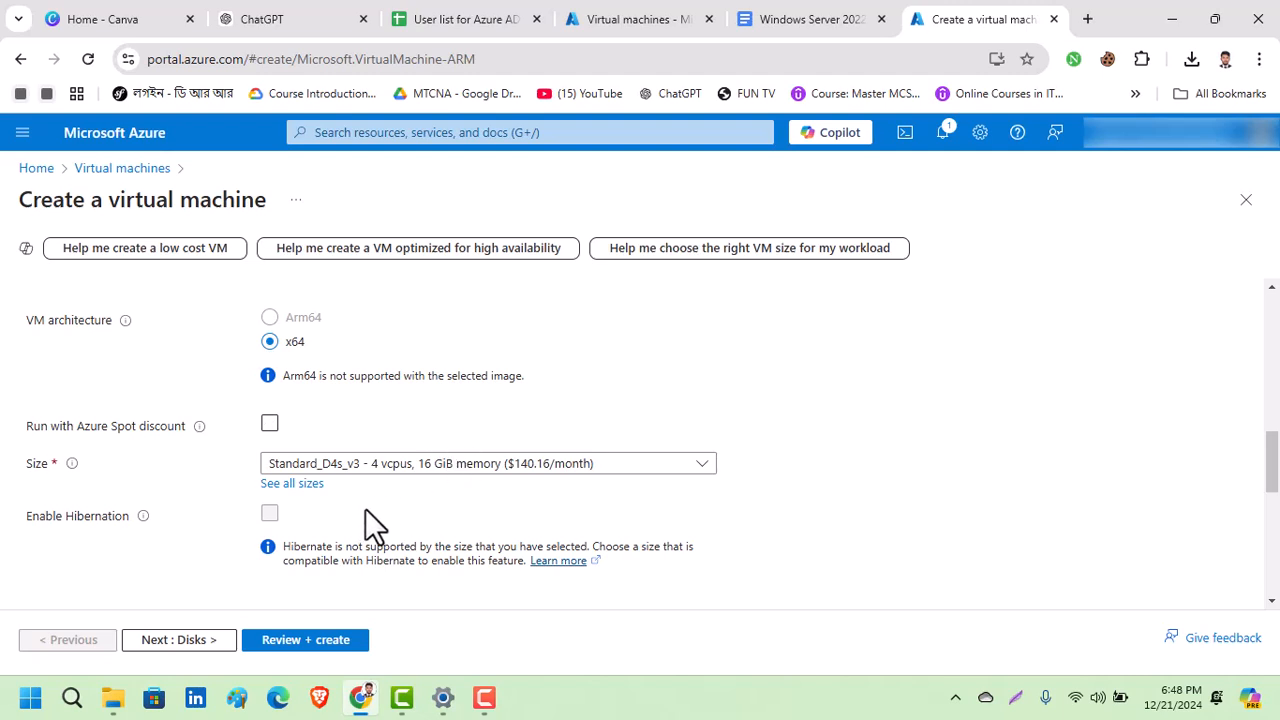
click(430, 466)
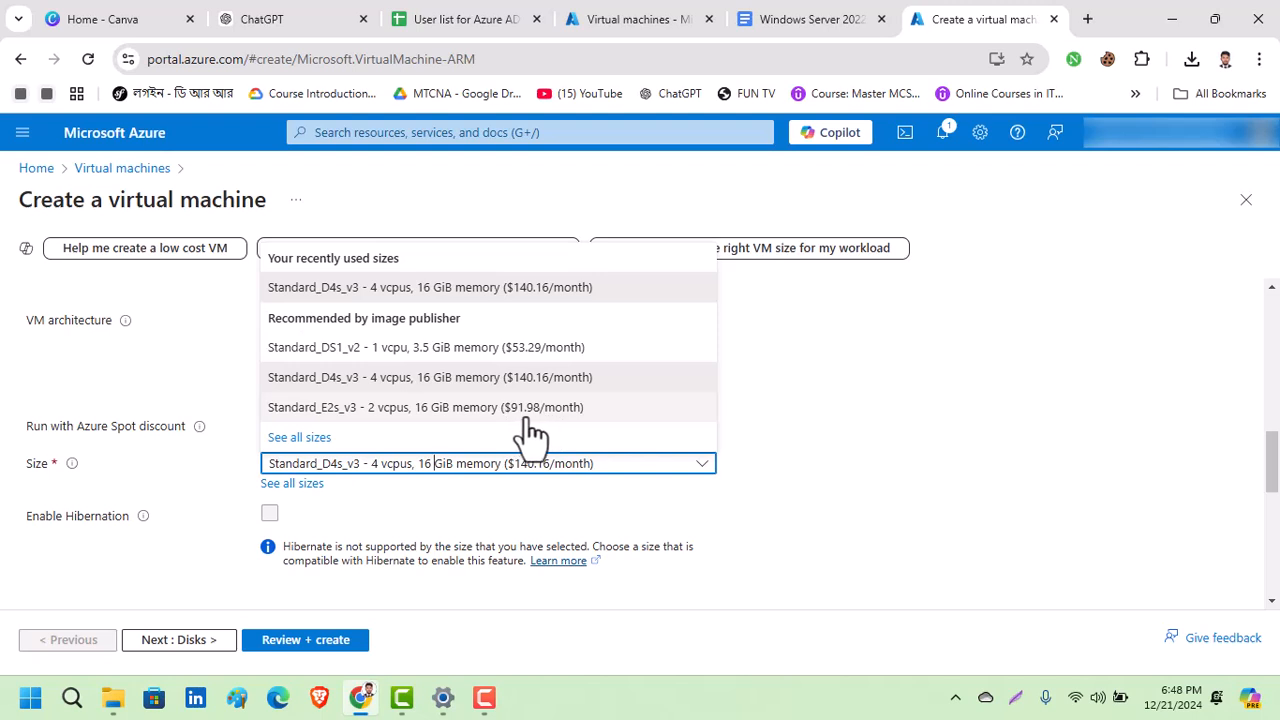
click(455, 410)
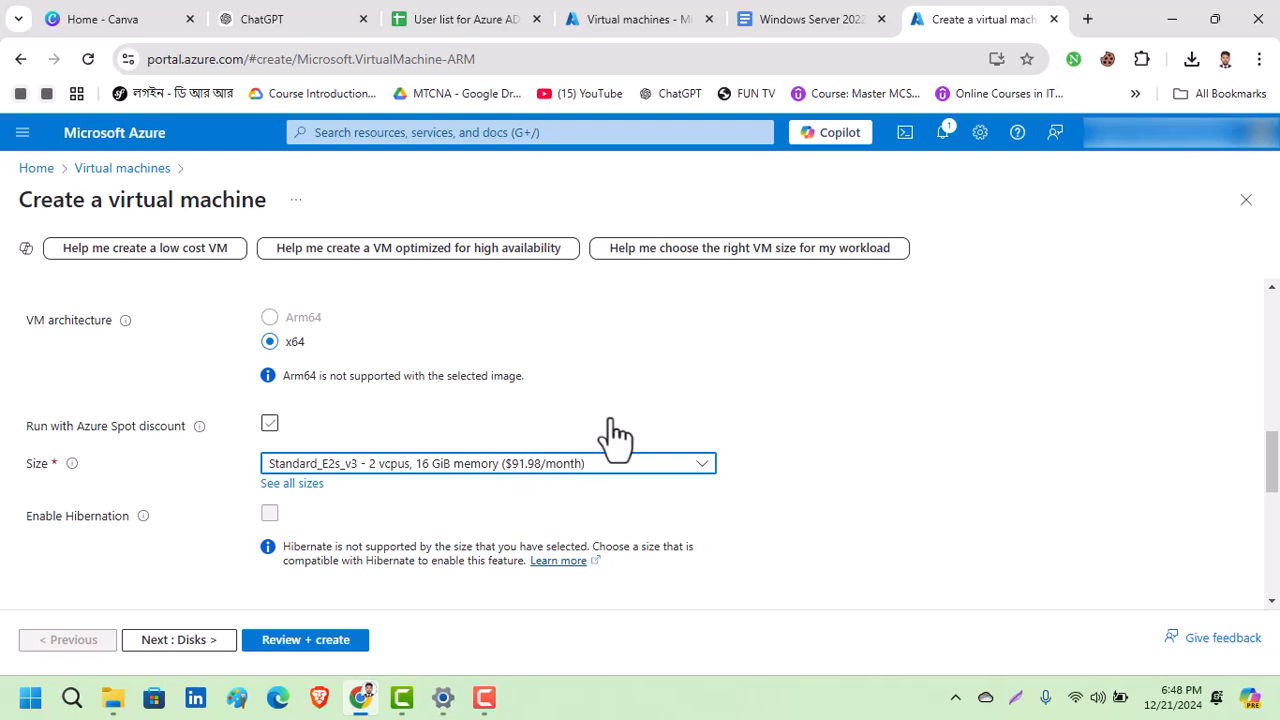
Step: For the administrator account, copy the existing username from cell B1 of the User list for Azure AD Creations spreadsheet
scroll(500, 437, down, 1)
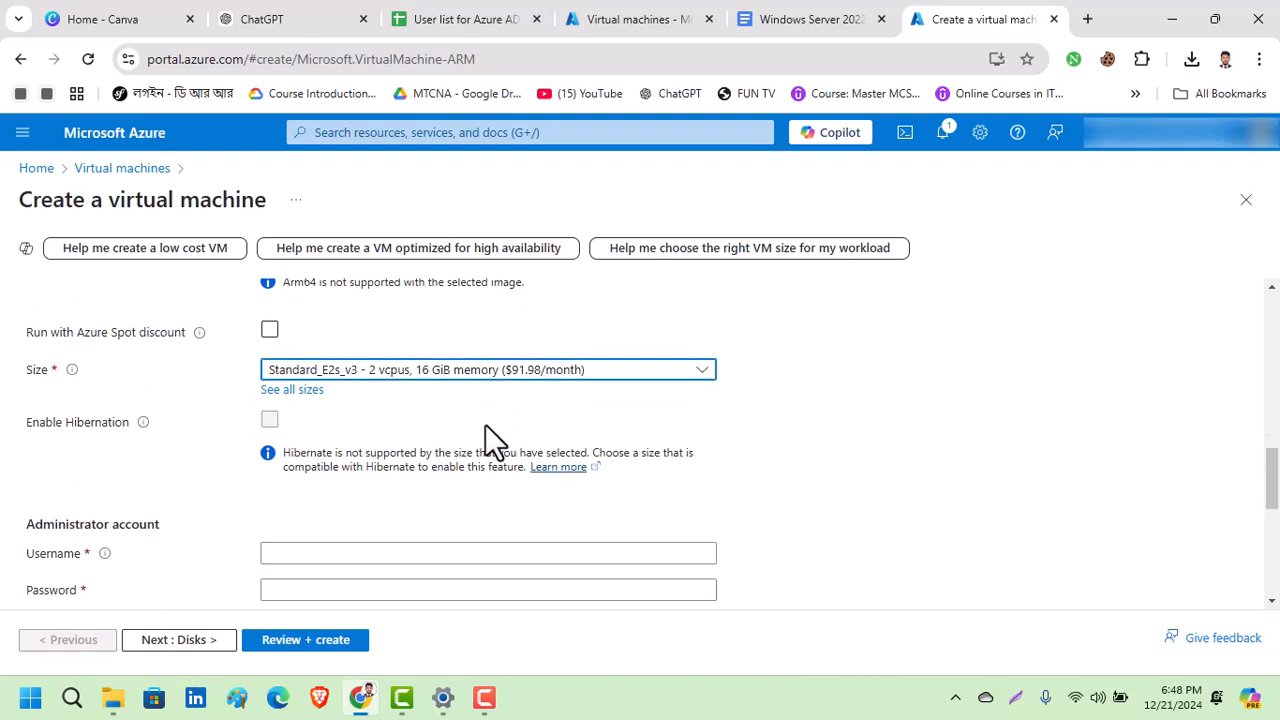
scroll(496, 430, down, 1)
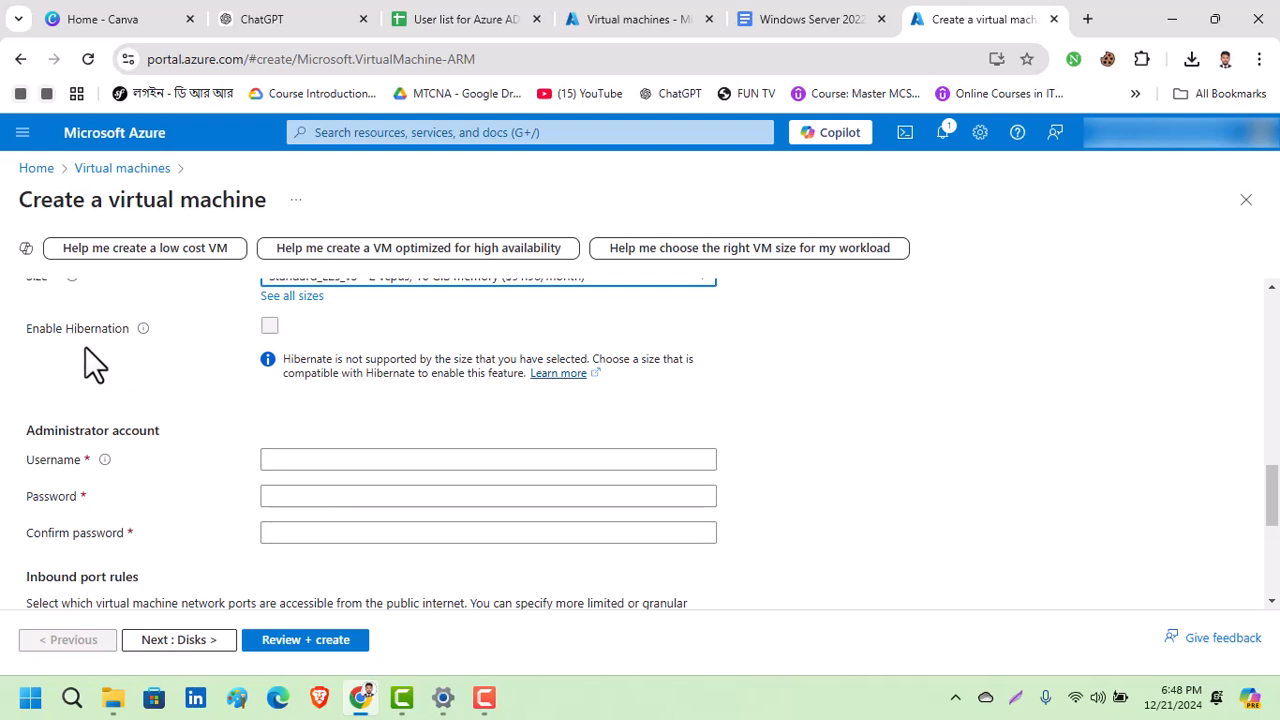
scroll(295, 378, down, 1)
click(303, 366)
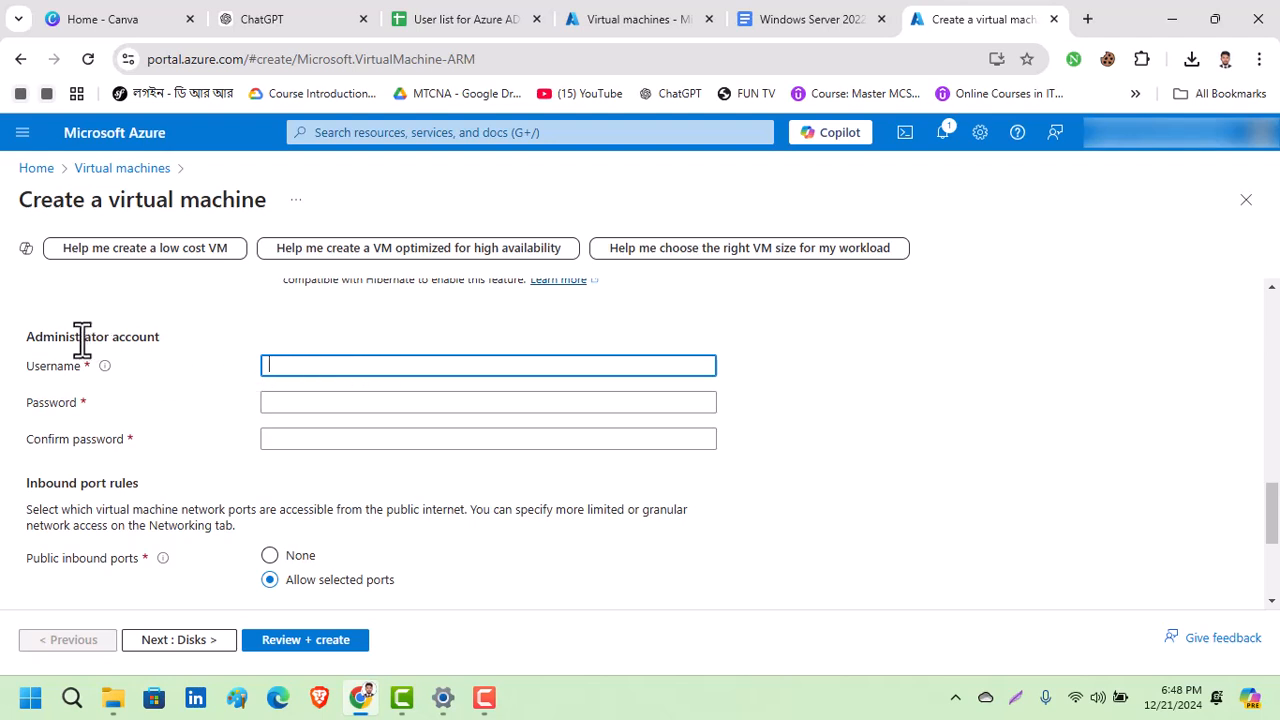
drag(35, 337, 190, 365)
click(204, 333)
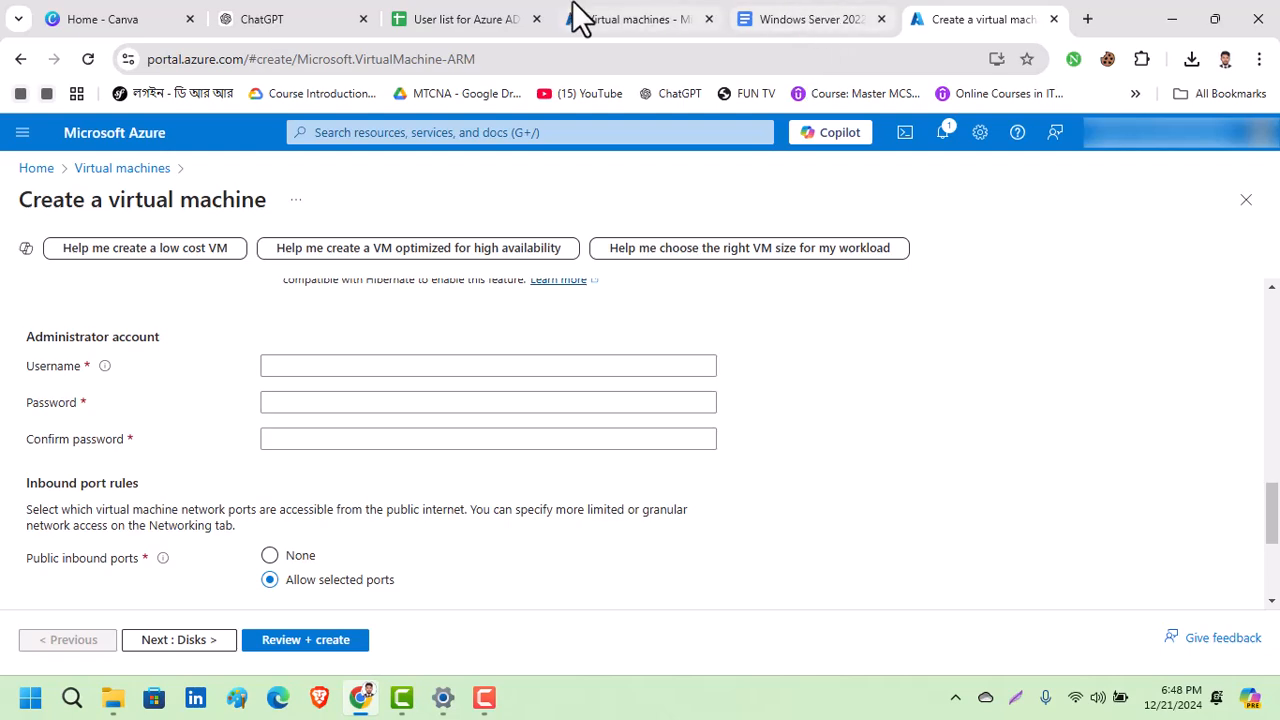
click(472, 22)
click(285, 418)
click(187, 278)
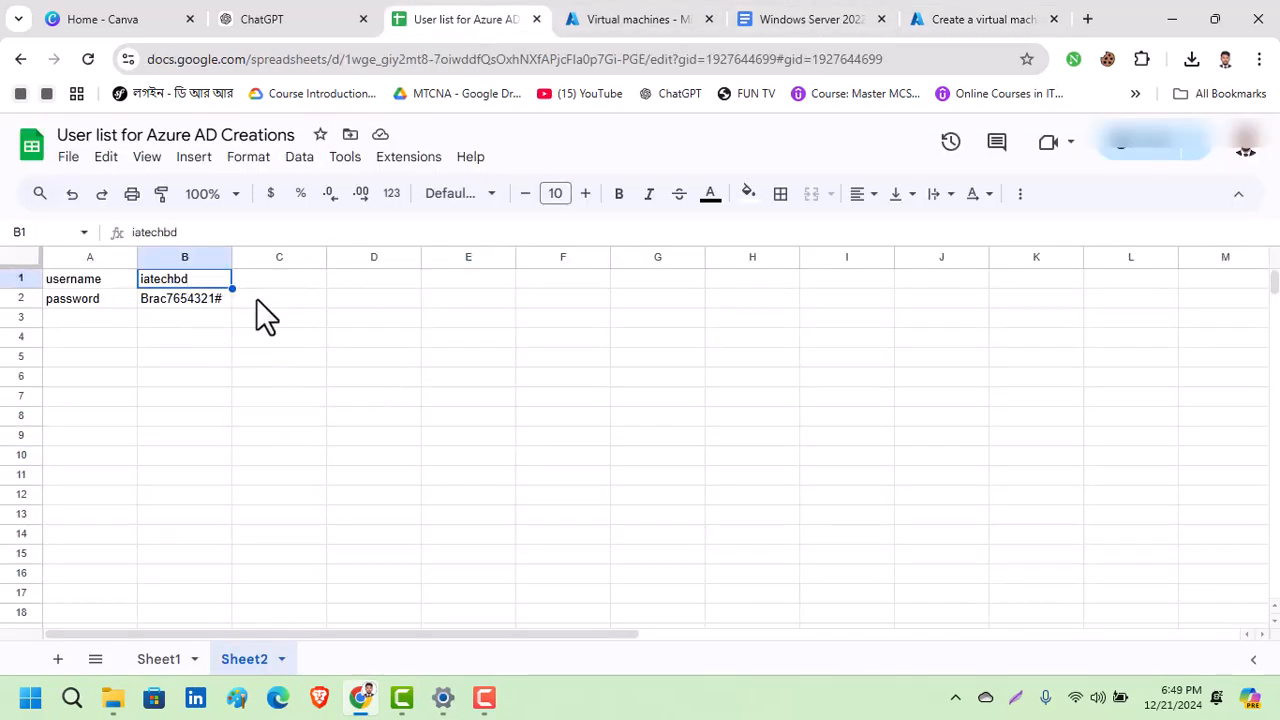
Step: Enter iatechbd-Clicent as the administrator username on the Azure virtual machine form
click(946, 18)
click(314, 365)
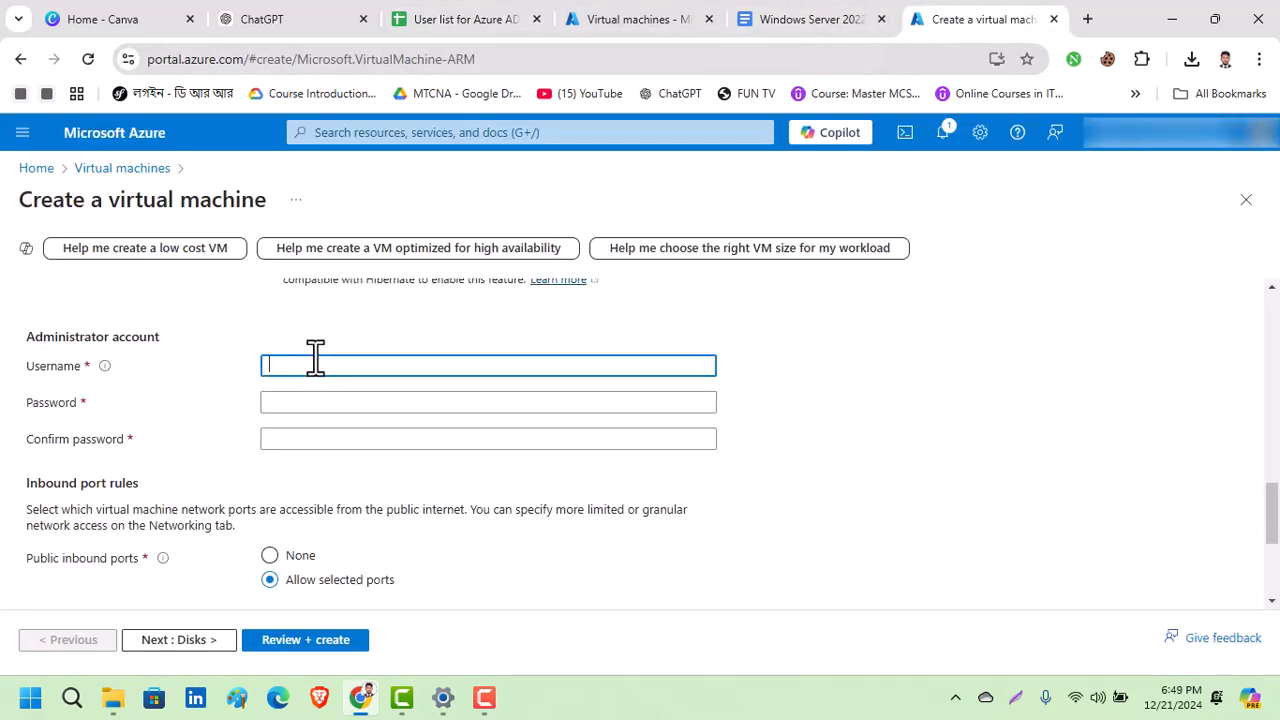
text(iatechbd)
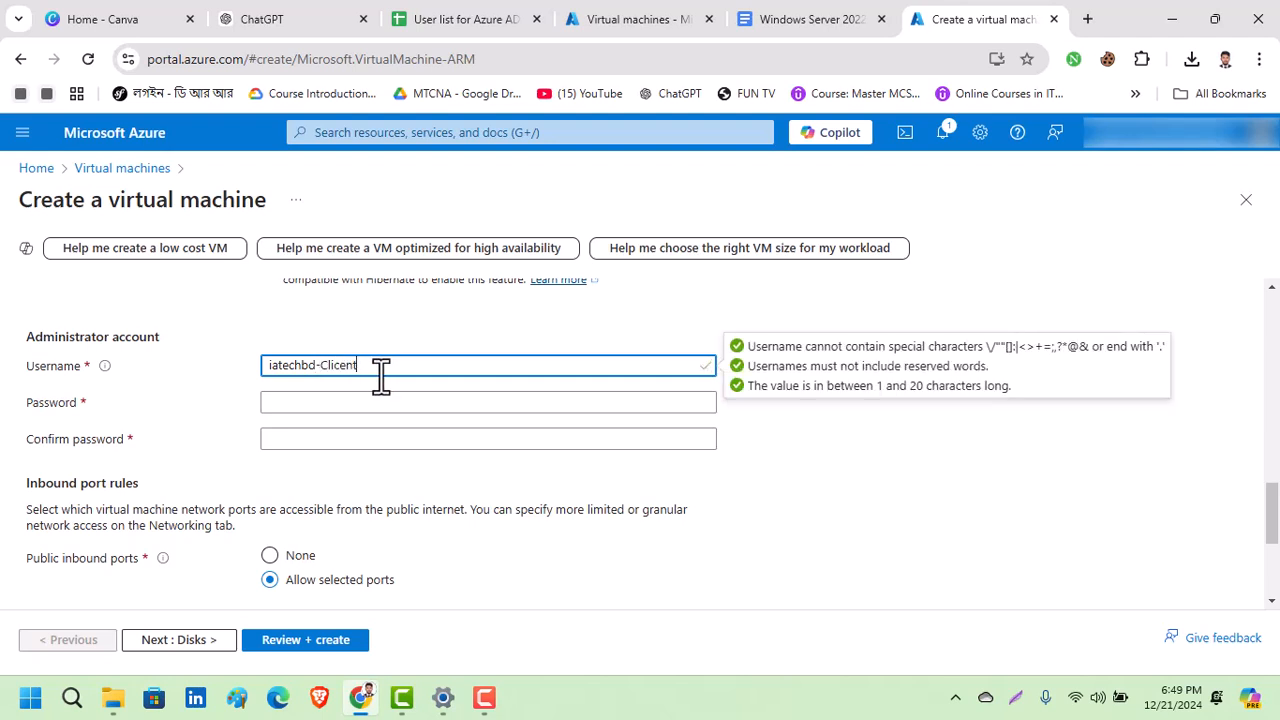
Step: Copy the administrator username from the Azure form into cell B4 of the user list spreadsheet
triple_click(380, 368)
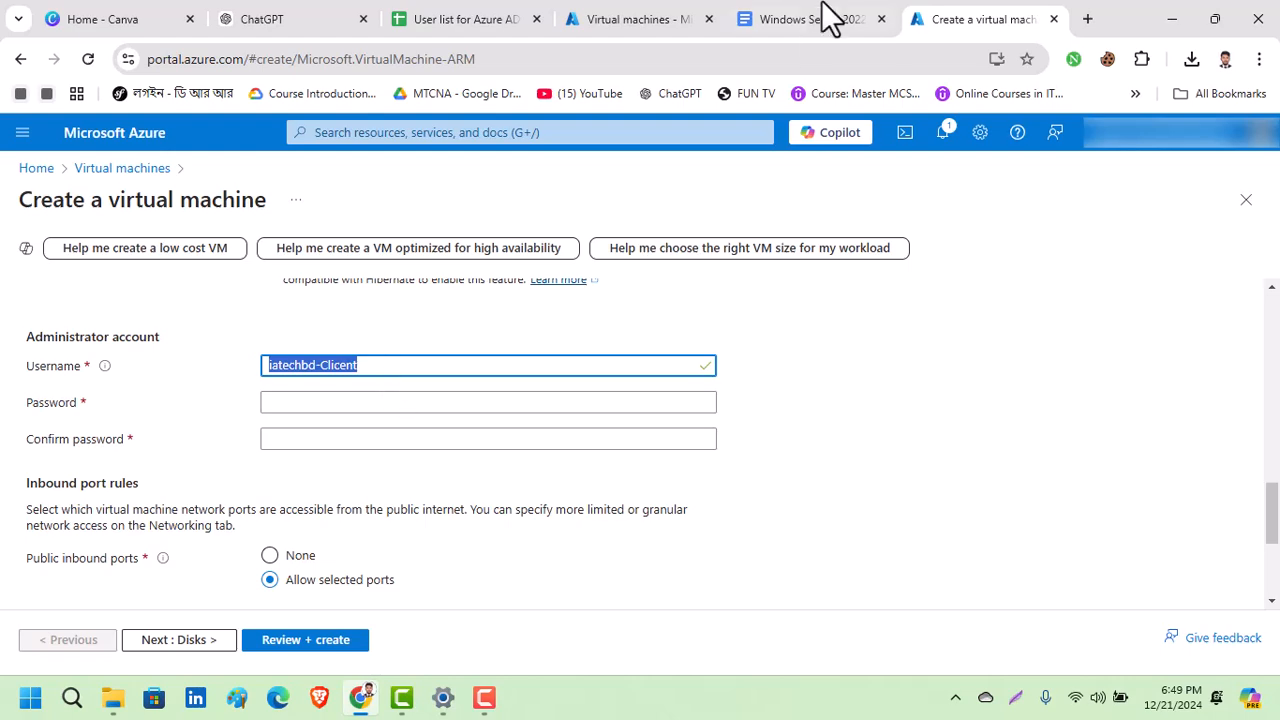
click(462, 19)
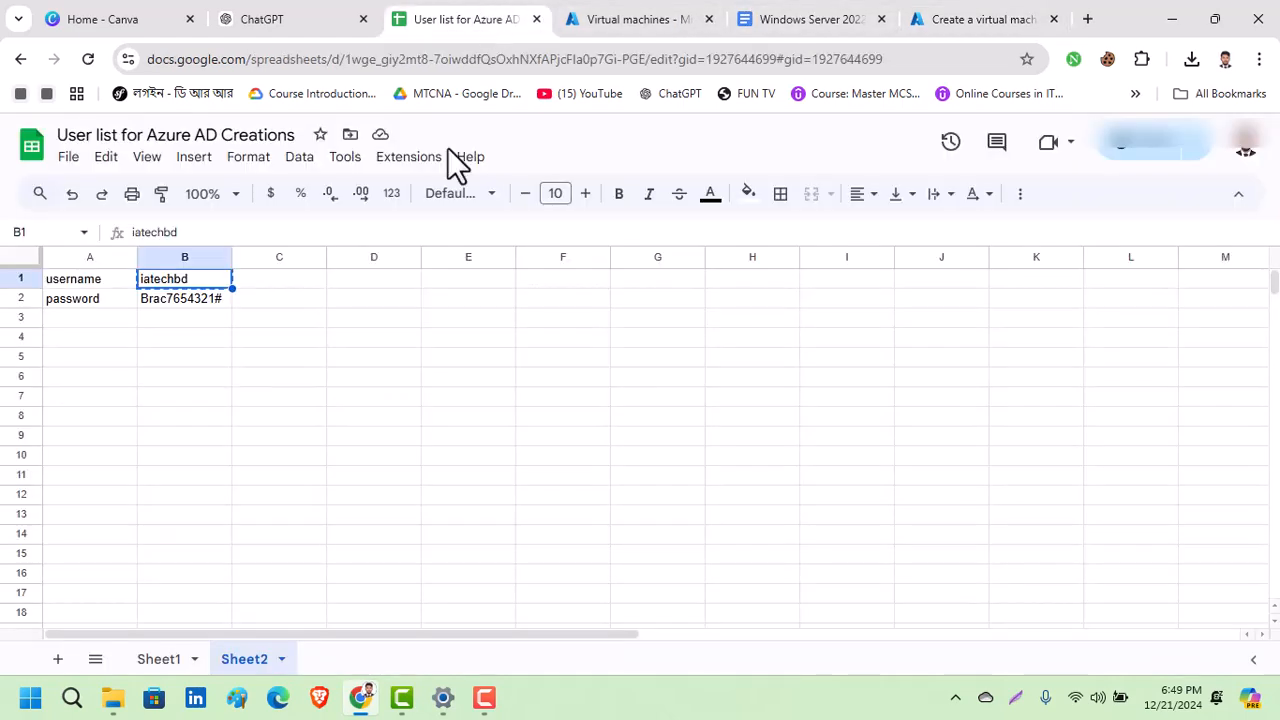
click(62, 338)
double_click(168, 341)
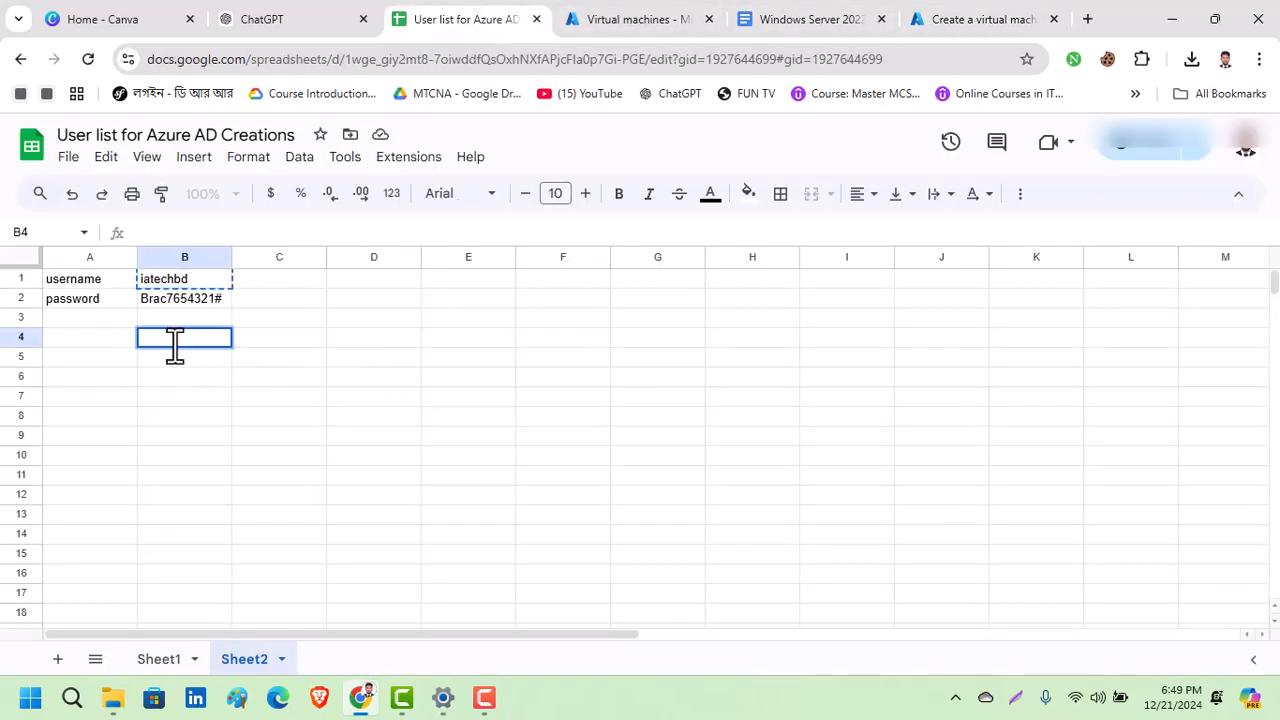
key(ctrl+v)
click(235, 377)
Step: Copy the username label from cell A1 into cell A4
click(105, 340)
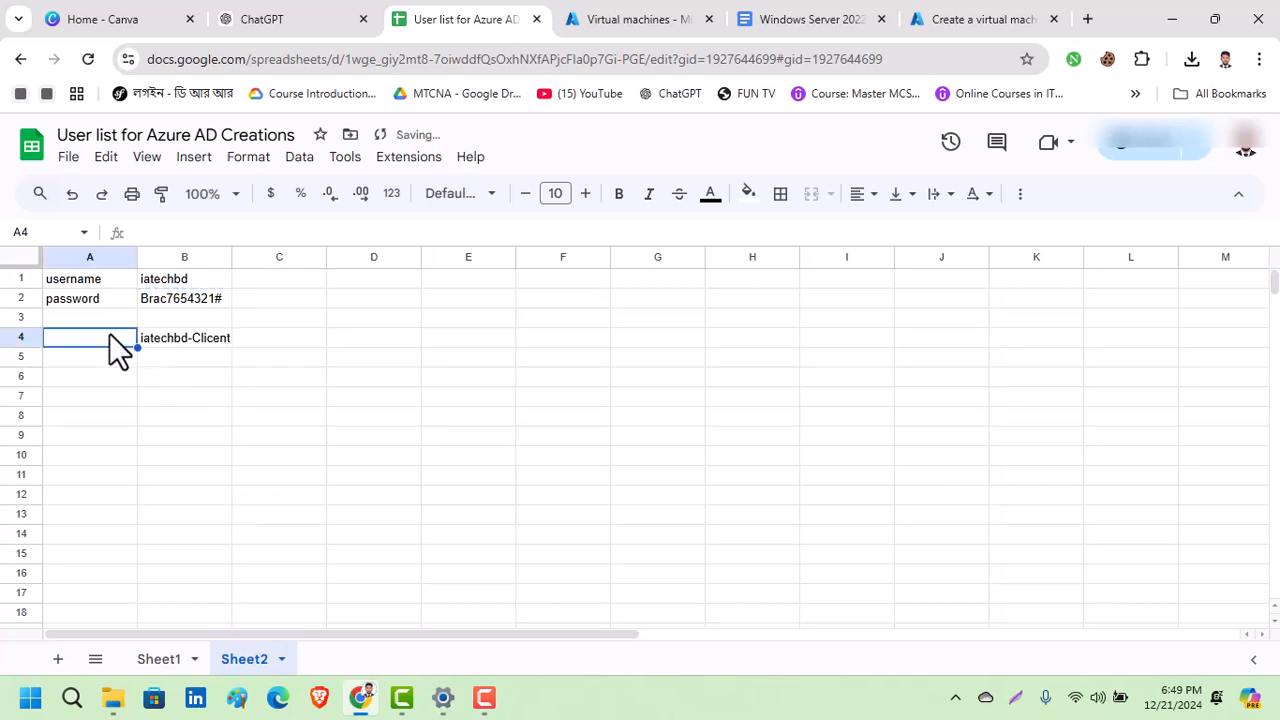
click(108, 284)
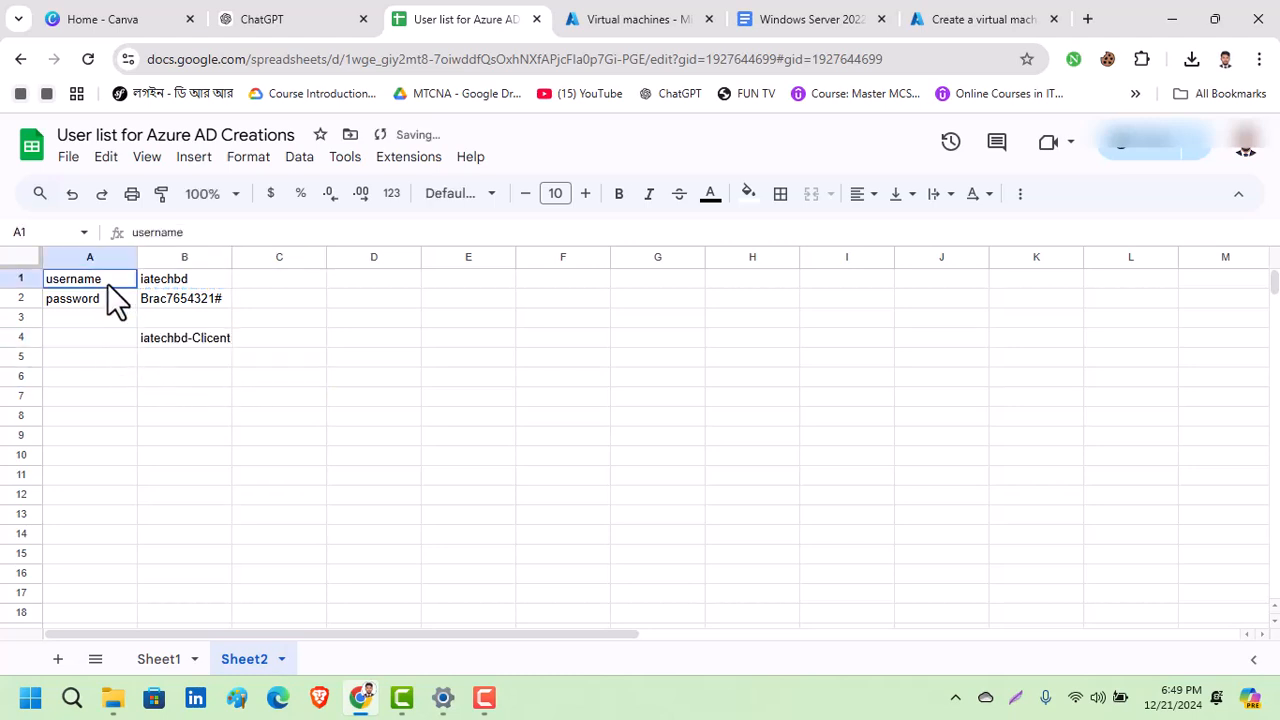
click(78, 337)
key(ctrl+v)
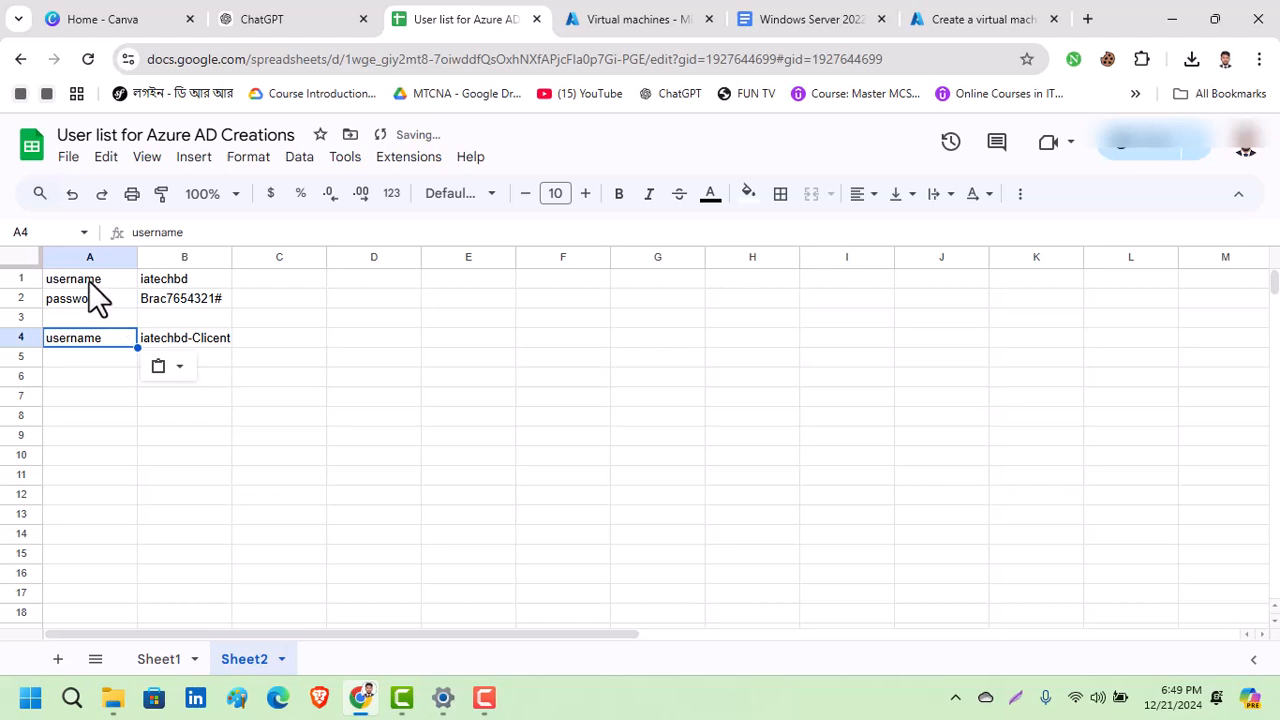
Step: Apply all borders to the first username and password block, cells A1:B2
drag(89, 281, 177, 298)
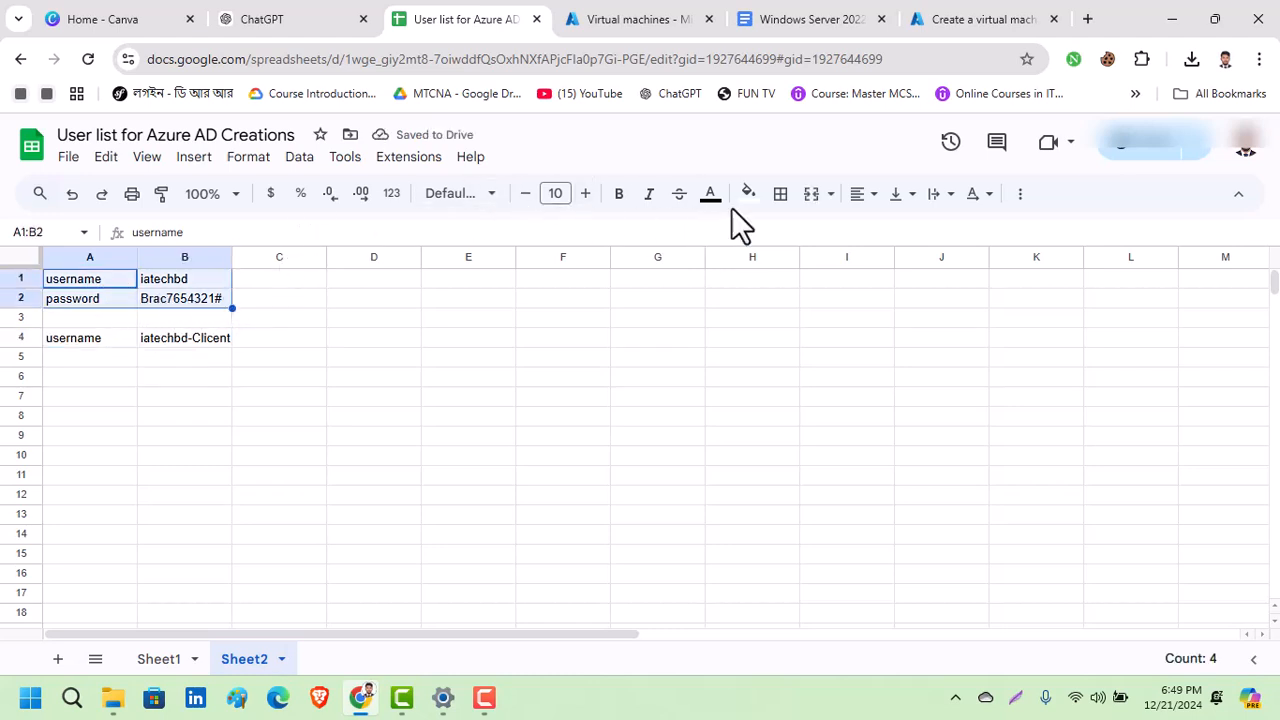
click(780, 193)
click(786, 234)
click(409, 318)
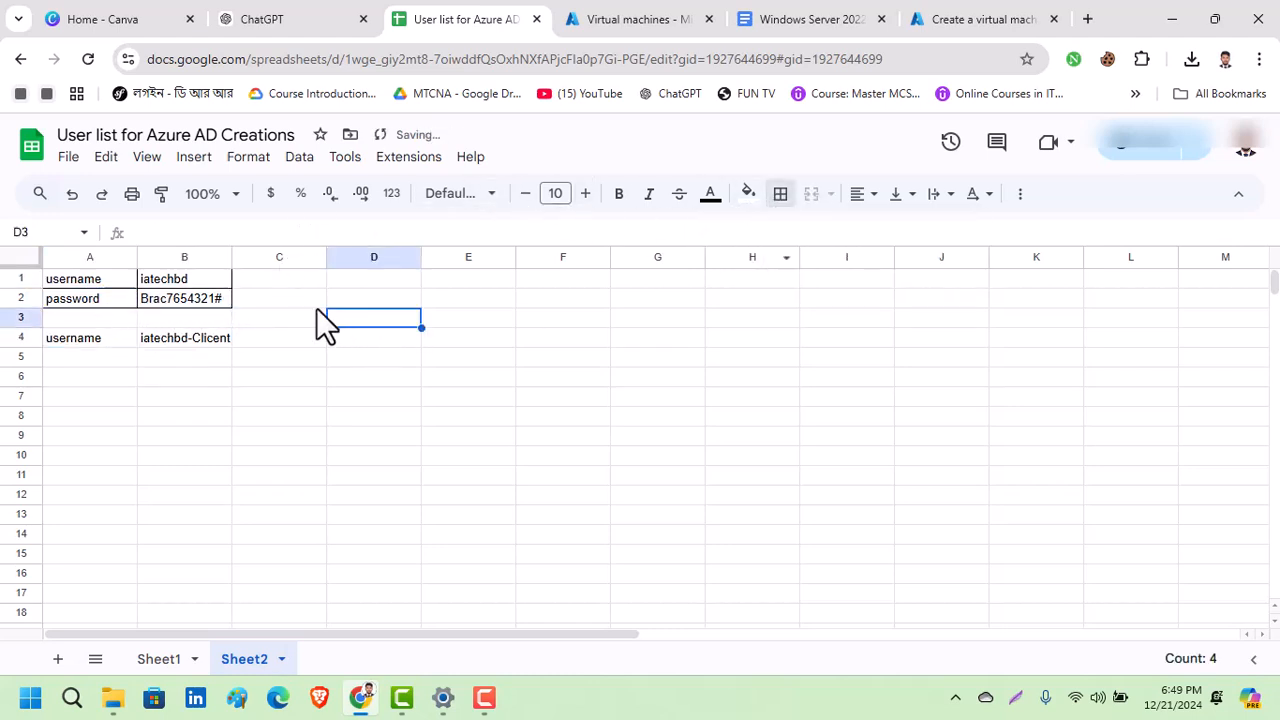
Step: Label the two credential entries with "For server" in cell C1 and "for client" in cell C4
click(271, 280)
text(Fo)
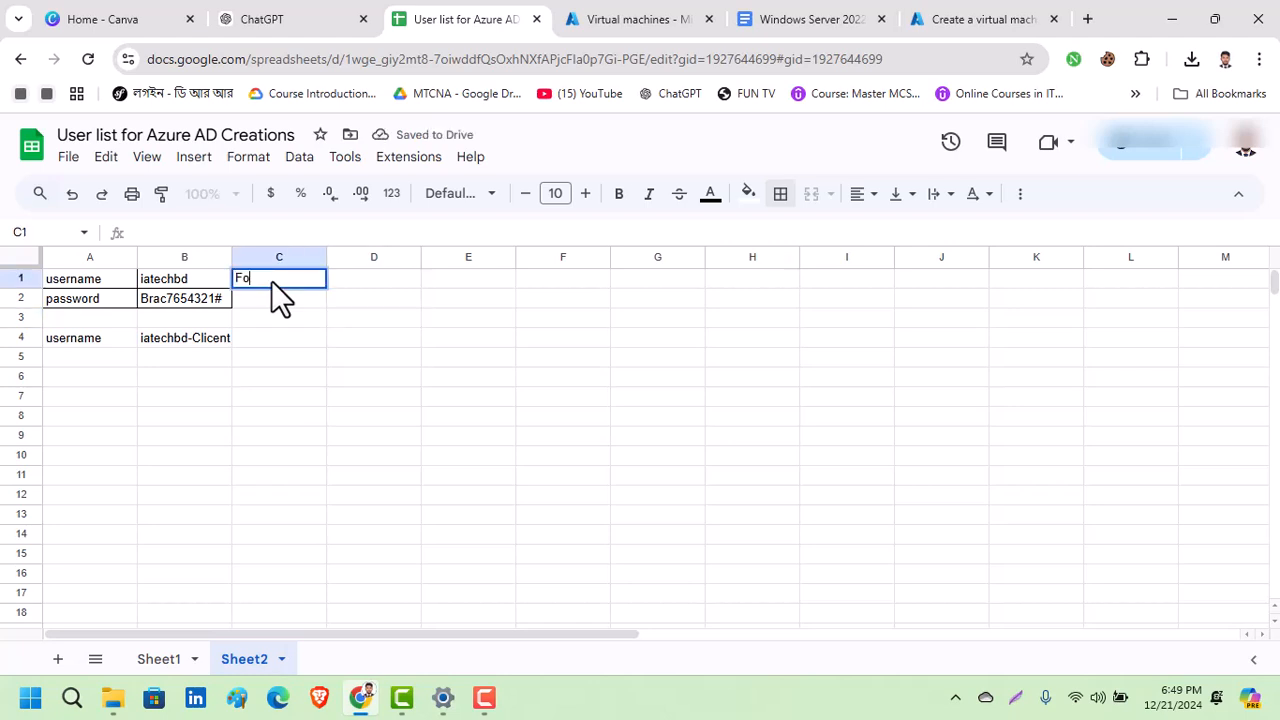
text(r server)
click(283, 334)
text(for)
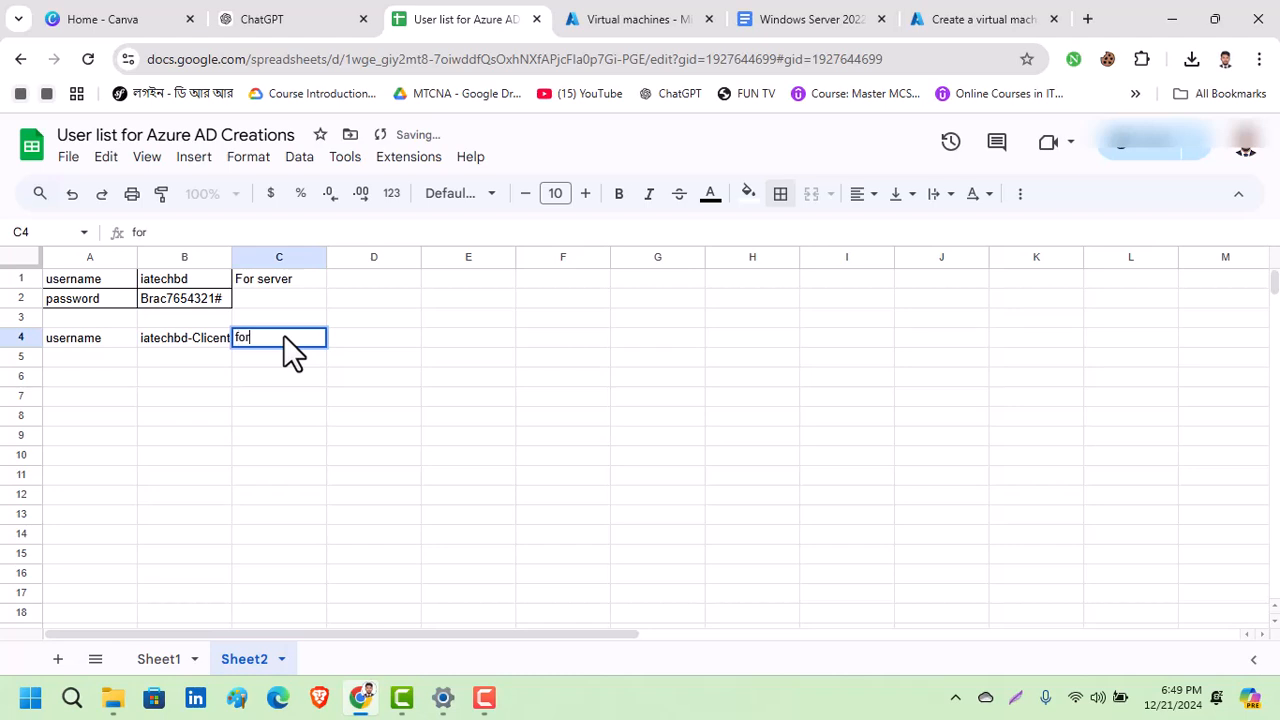
text( client)
Step: Correct the username in cell B4 to iatechbd-Client
click(185, 340)
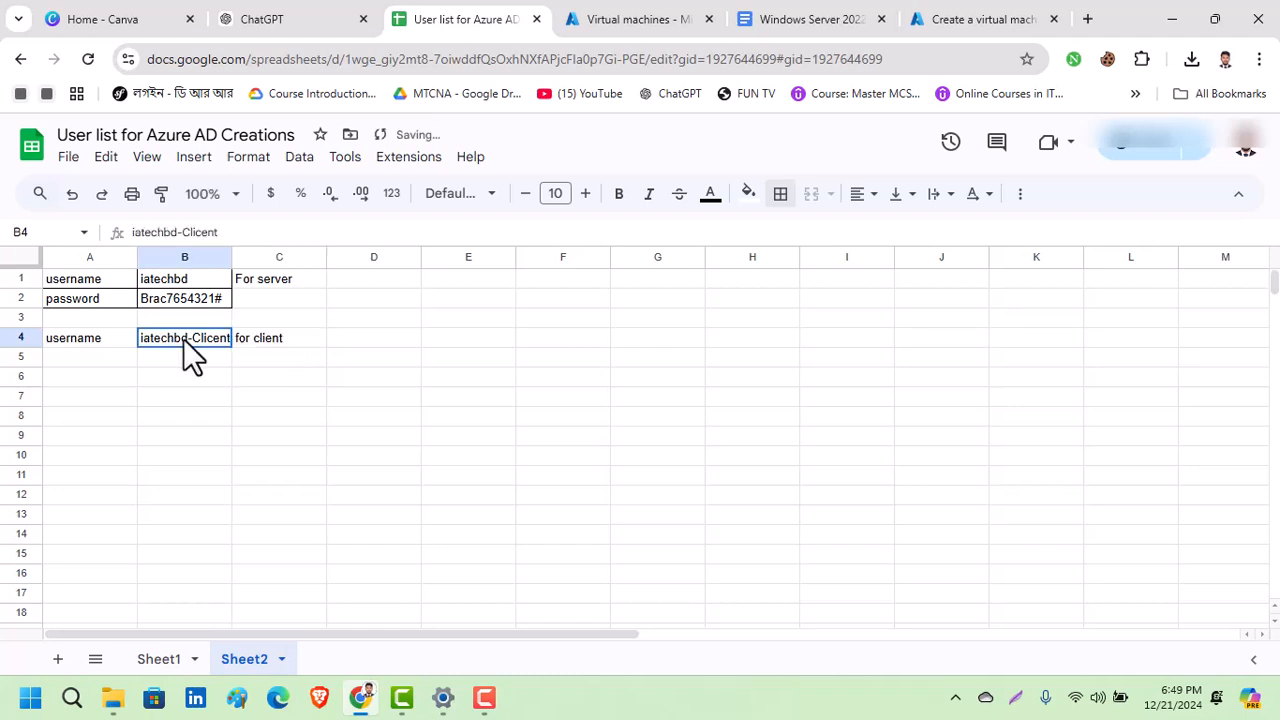
click(236, 231)
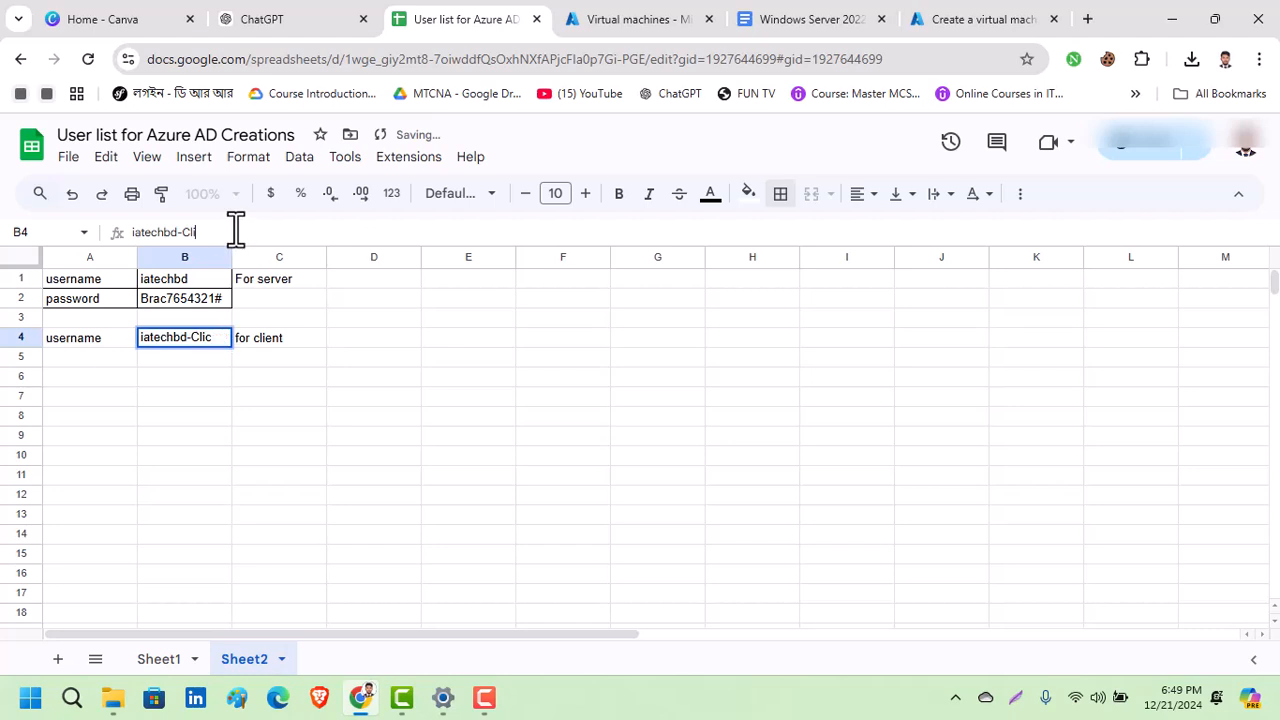
text(ent)
click(227, 382)
Step: Copy the corrected username from cell B4 and replace the administrator username on the Azure form with iatechbd-Client
triple_click(196, 339)
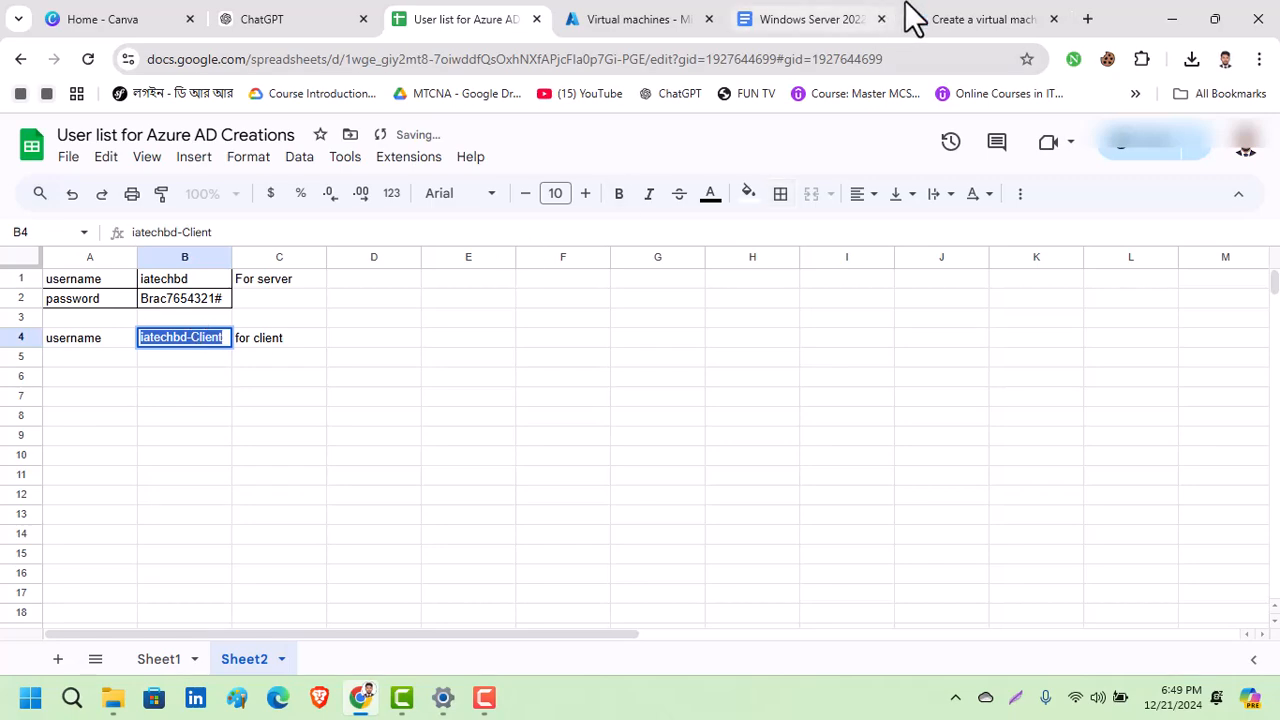
click(935, 19)
key(ctrl+v)
click(349, 398)
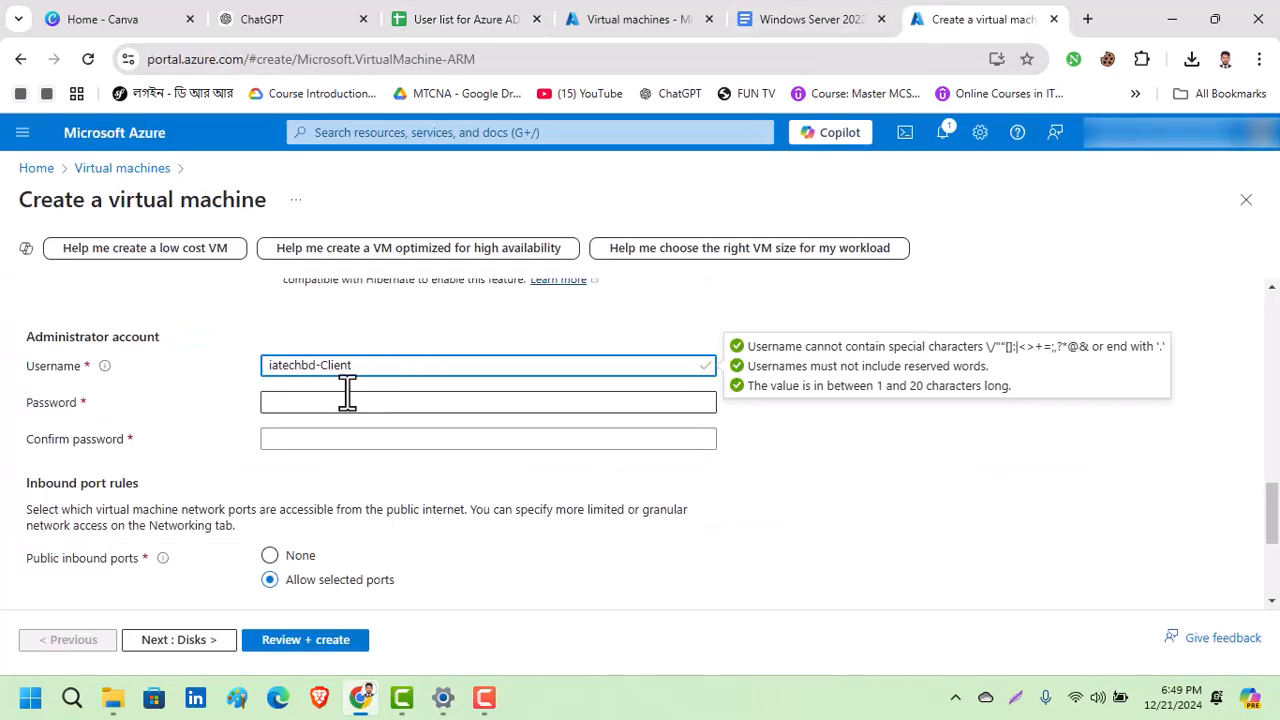
Step: In the user list spreadsheet, copy the server password from cell B2 into cell B5 as the client password
click(486, 12)
click(304, 380)
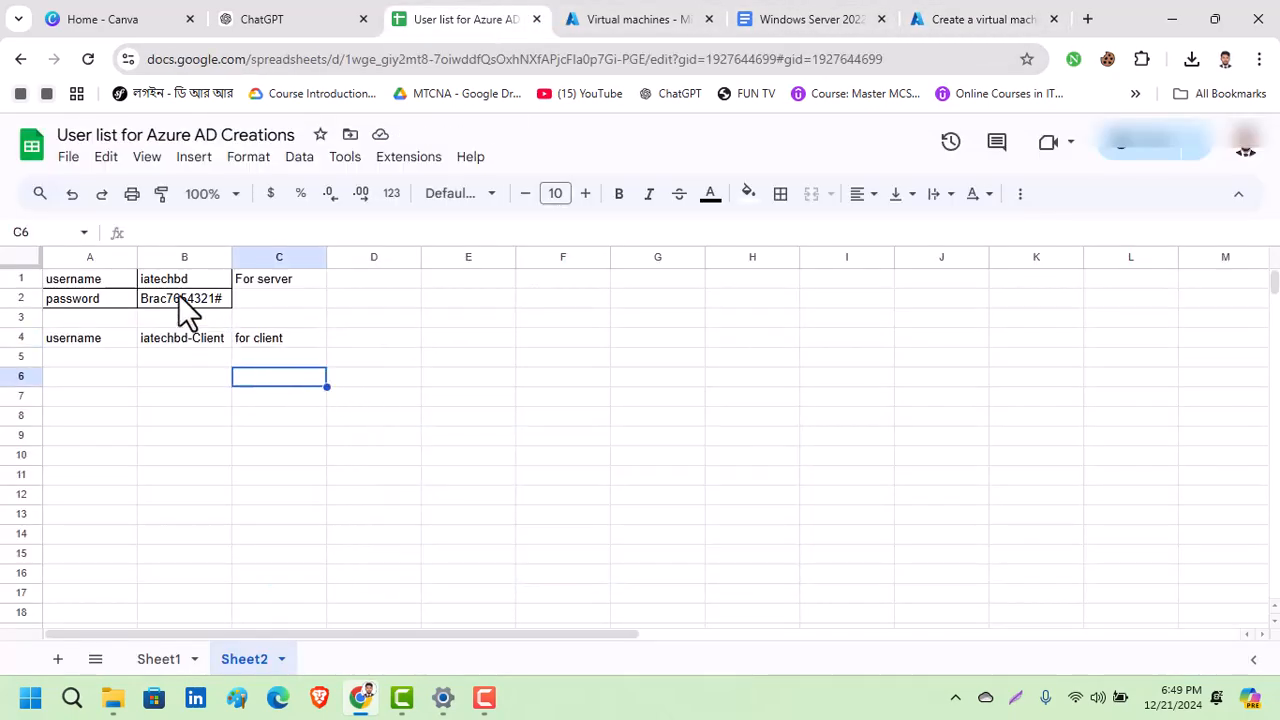
click(178, 294)
key(ctrl+c)
click(167, 356)
key(ctrl+v)
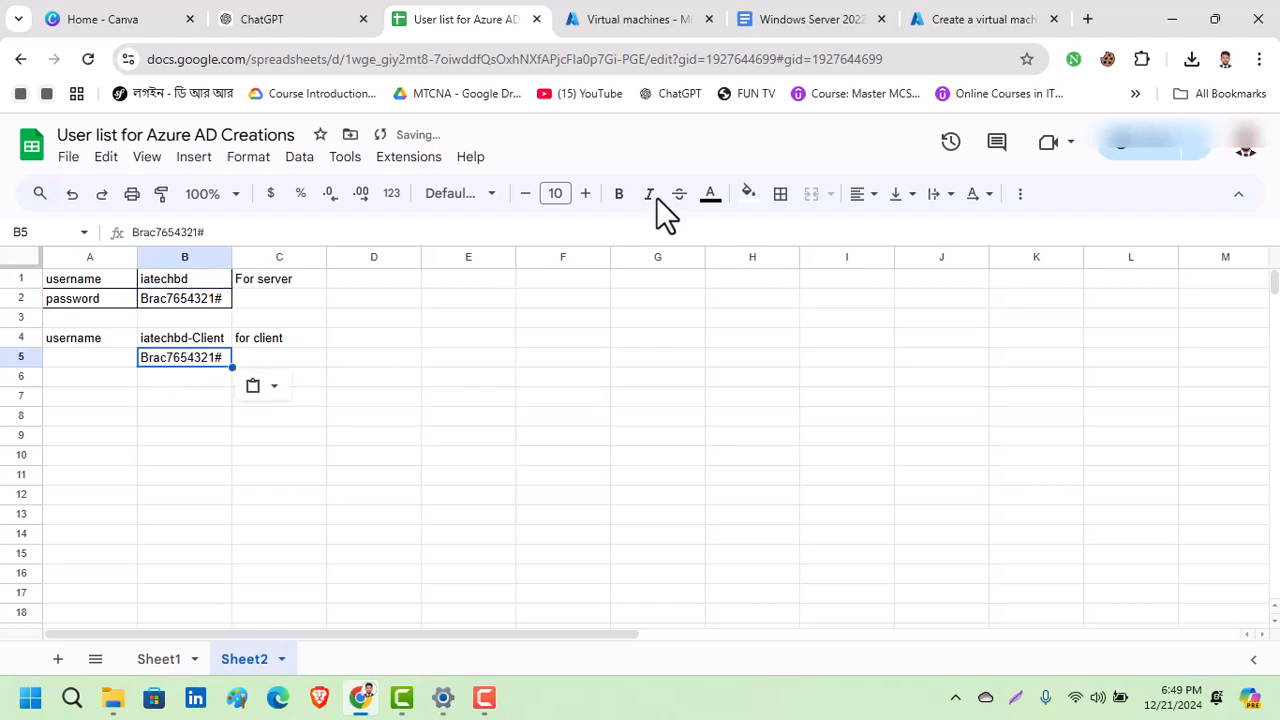
Step: Return to the Azure form and paste the copied password into the administrator account's Password and Confirm password fields
click(930, 17)
key(ctrl+v)
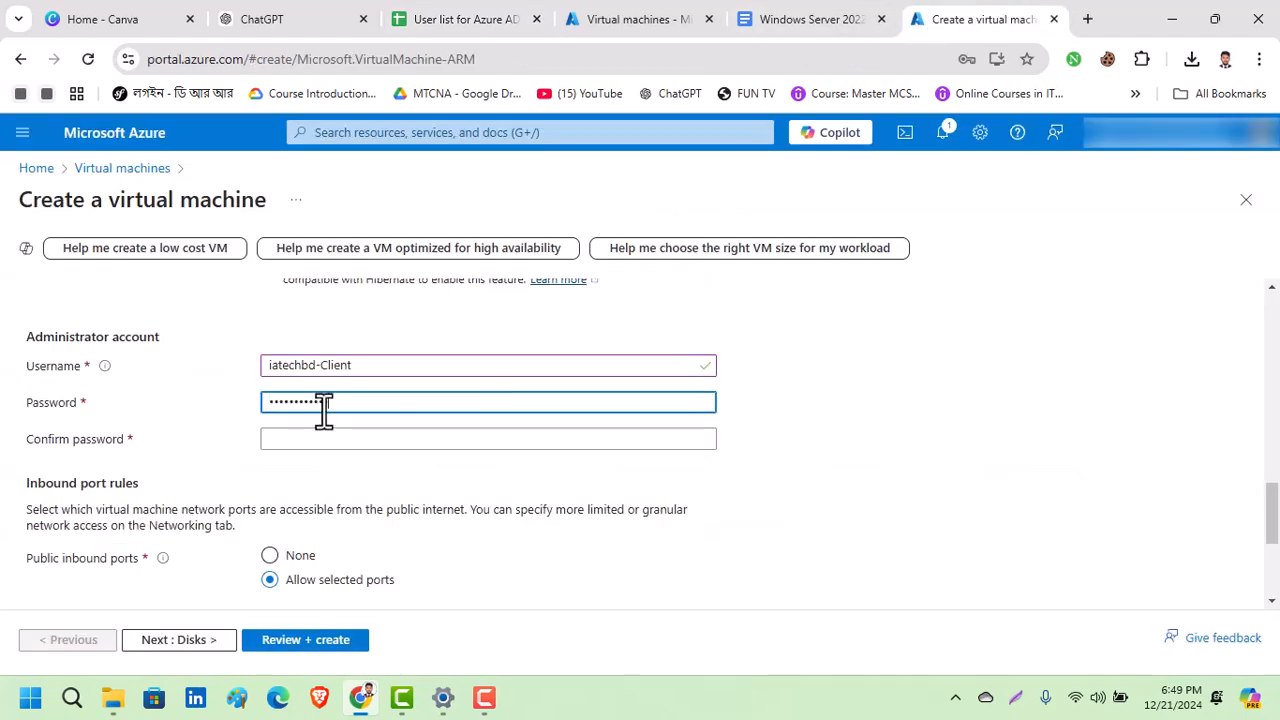
click(343, 436)
key(ctrl+v)
click(765, 451)
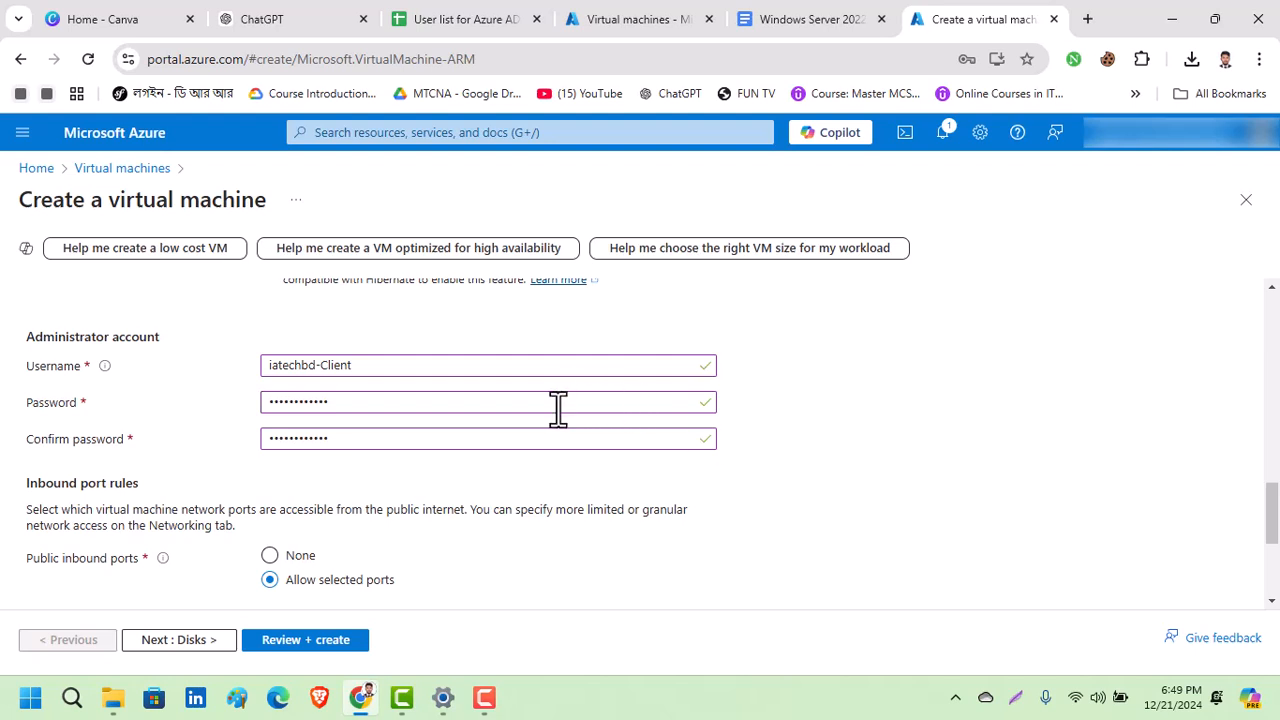
Step: Review the selectable public inbound ports in the inbound port rules, keeping RDP (3389) selected
scroll(558, 408, down, 2)
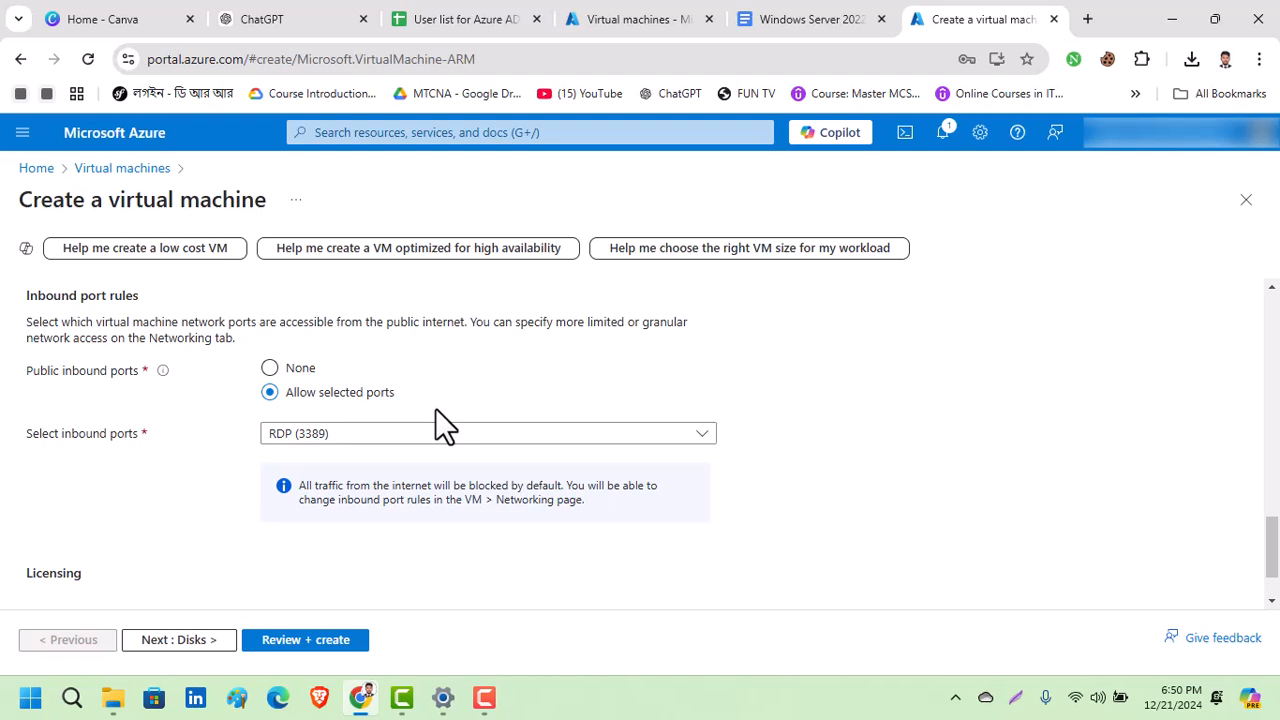
click(447, 438)
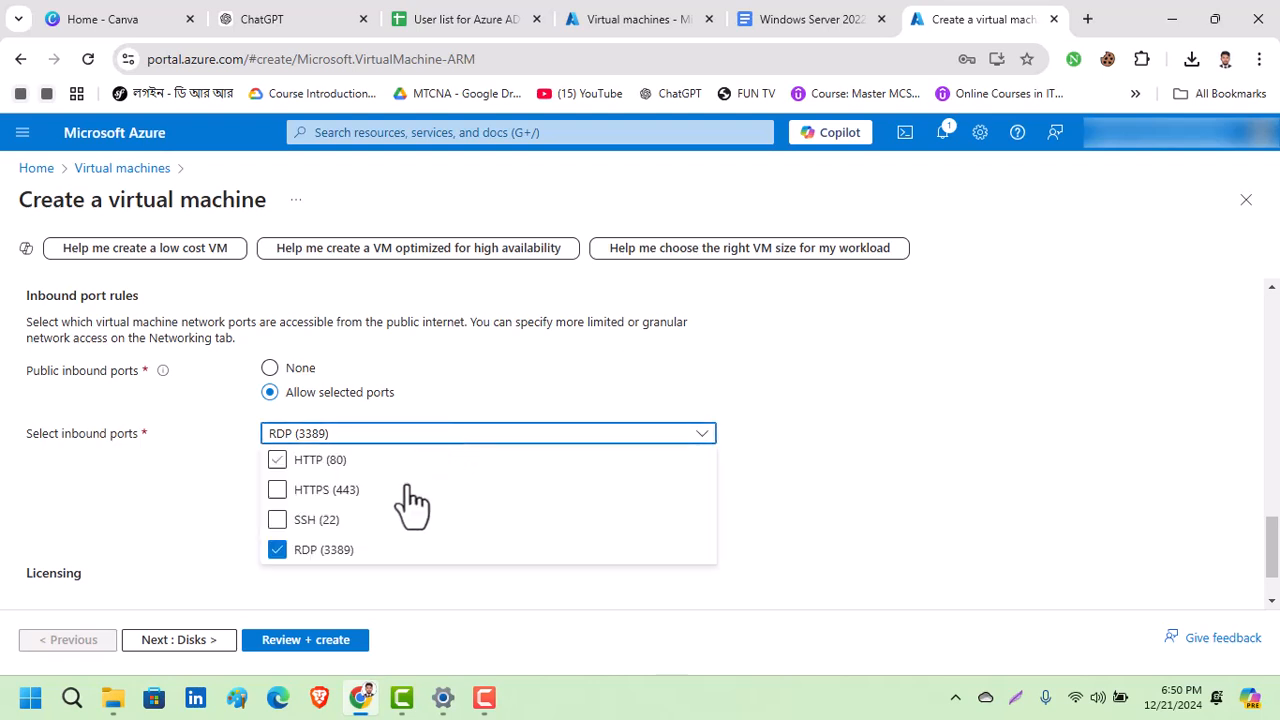
click(783, 425)
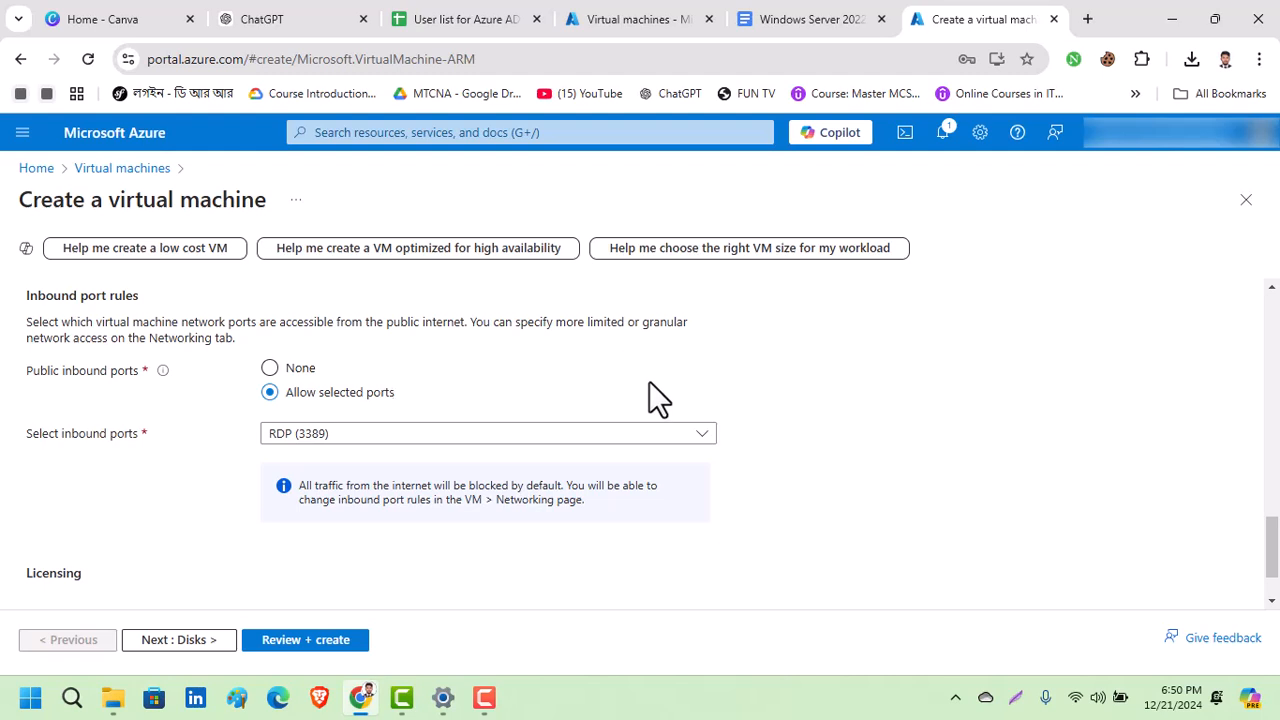
Step: Confirm the eligible Windows 10/11 license with multi-tenant hosting rights and proceed to the disk settings, dismissing the browser's password-saving offer
scroll(600, 395, down, 1)
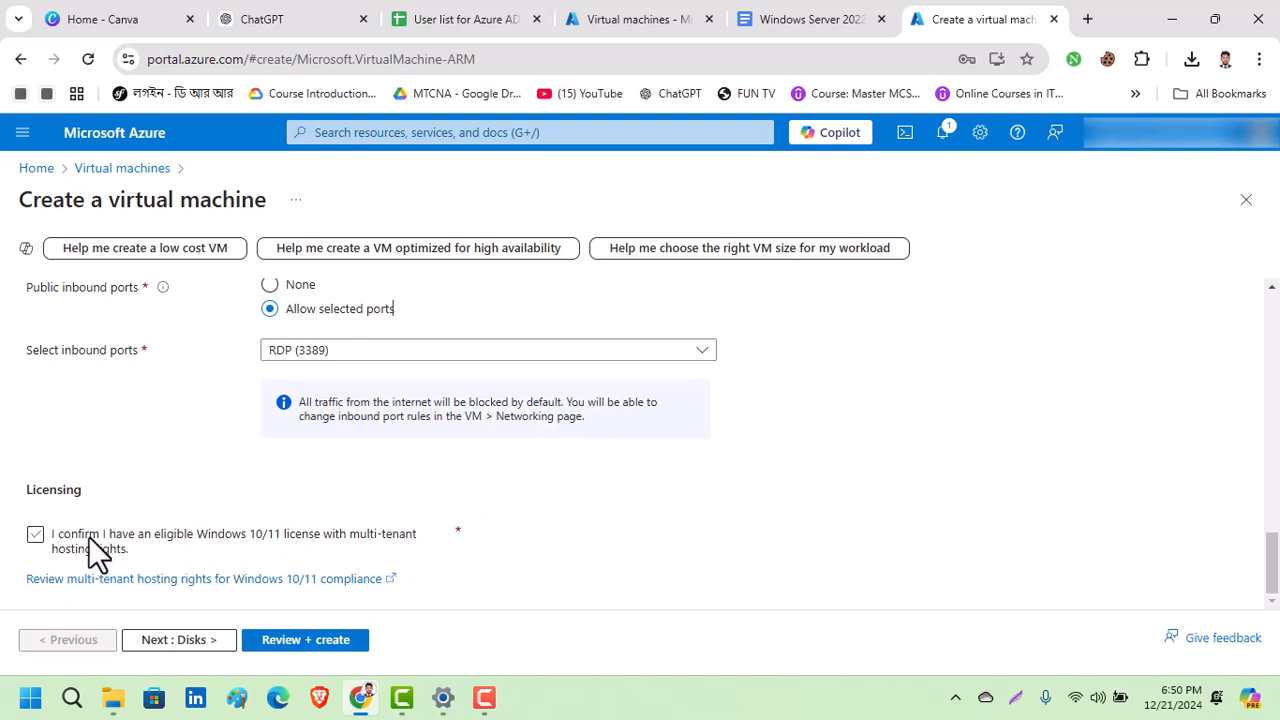
click(35, 536)
click(180, 640)
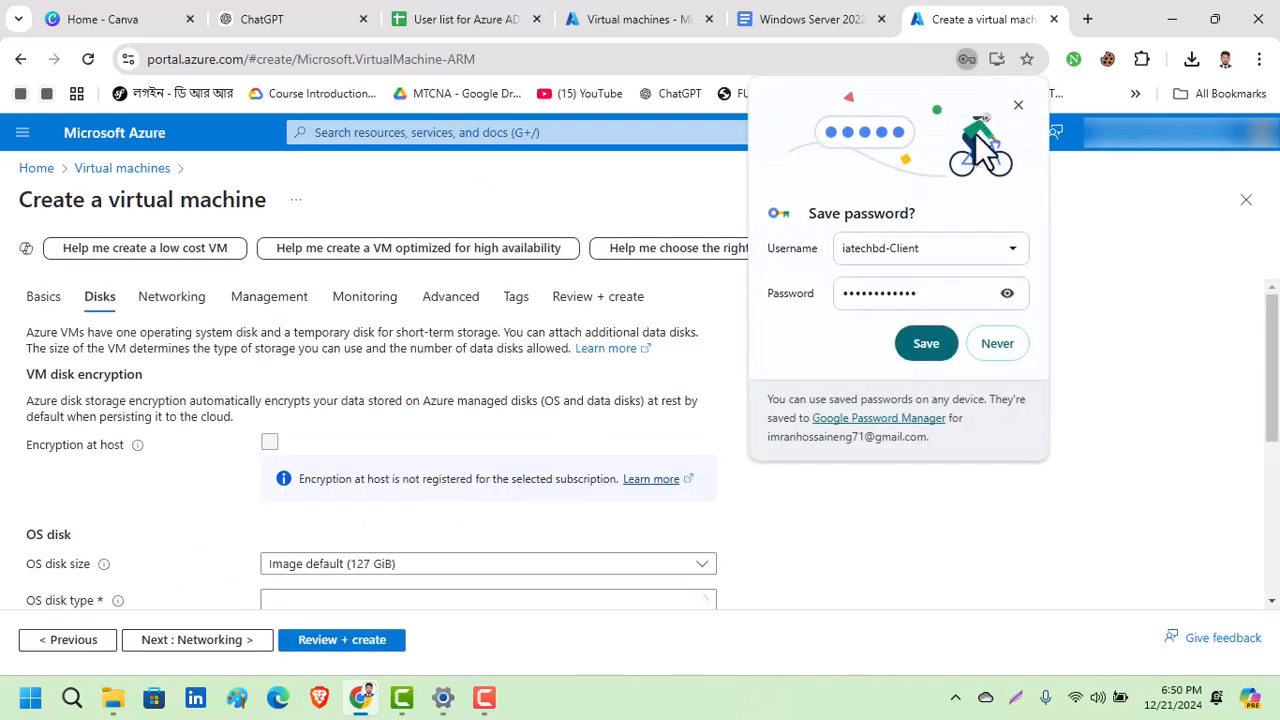
click(1017, 104)
Step: Review the OS disk size options and choose Image default (127 GiB)
scroll(323, 368, down, 2)
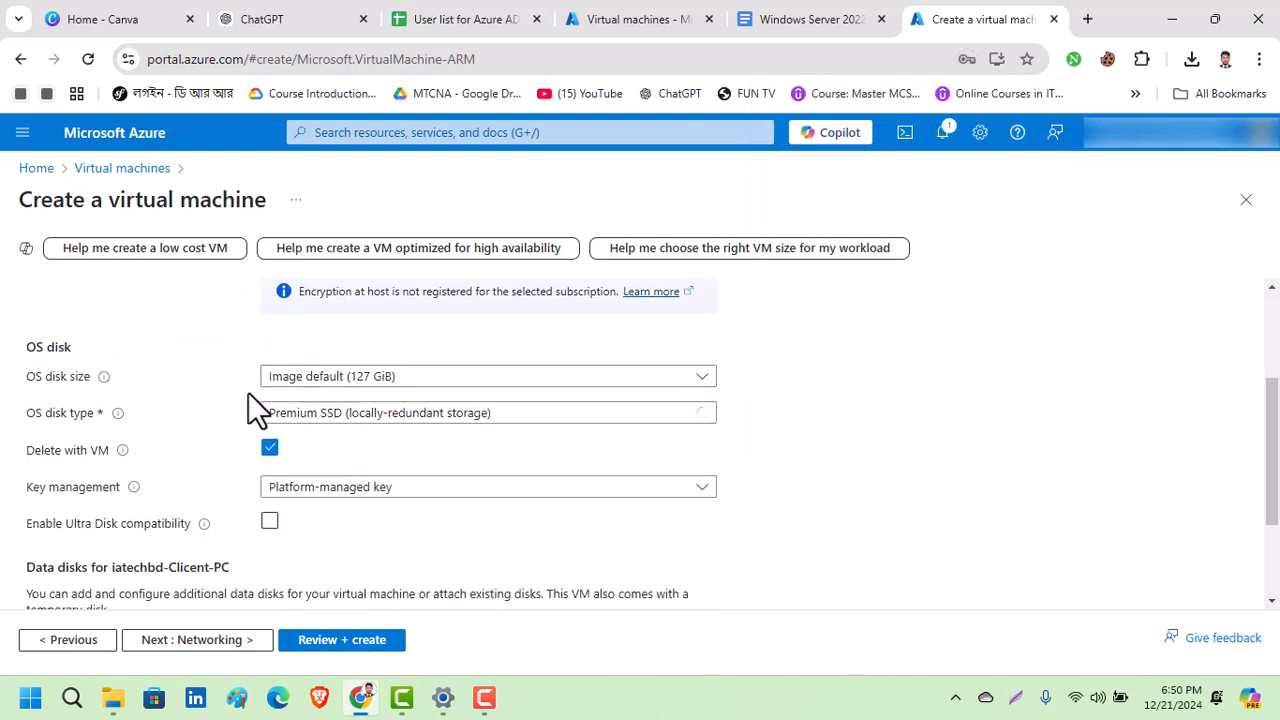
scroll(371, 400, up, 2)
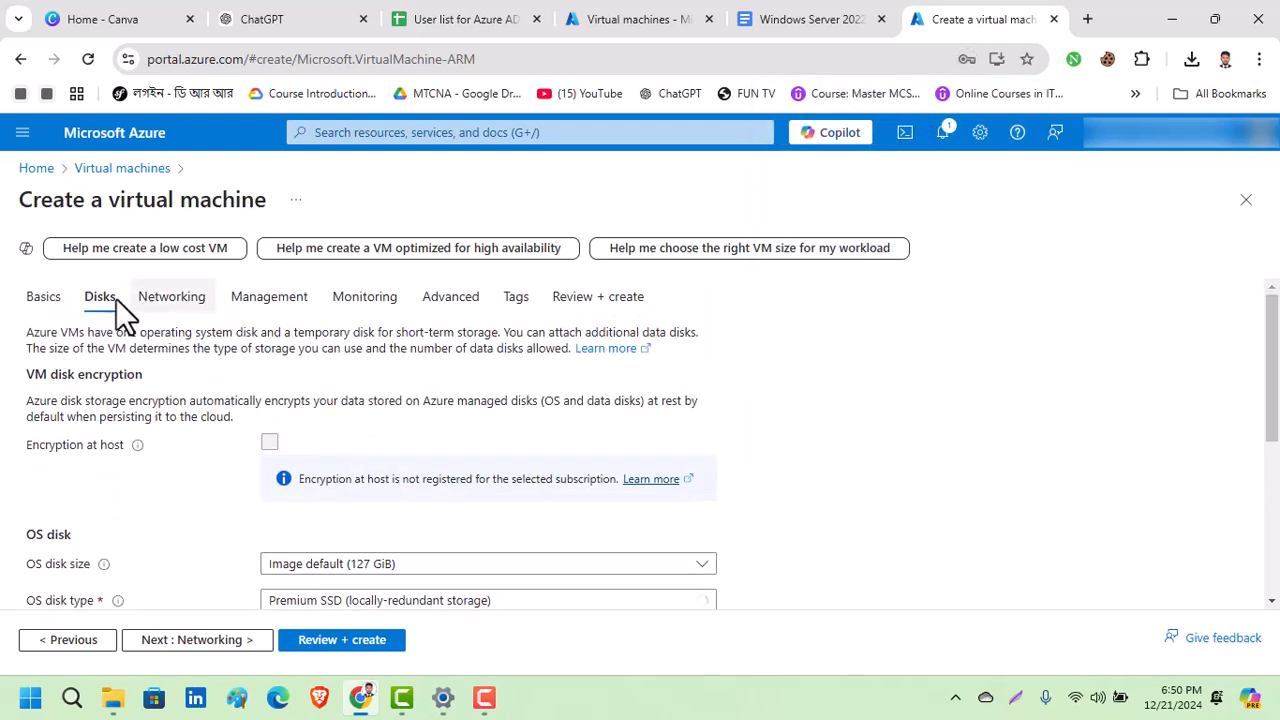
scroll(160, 420, down, 1)
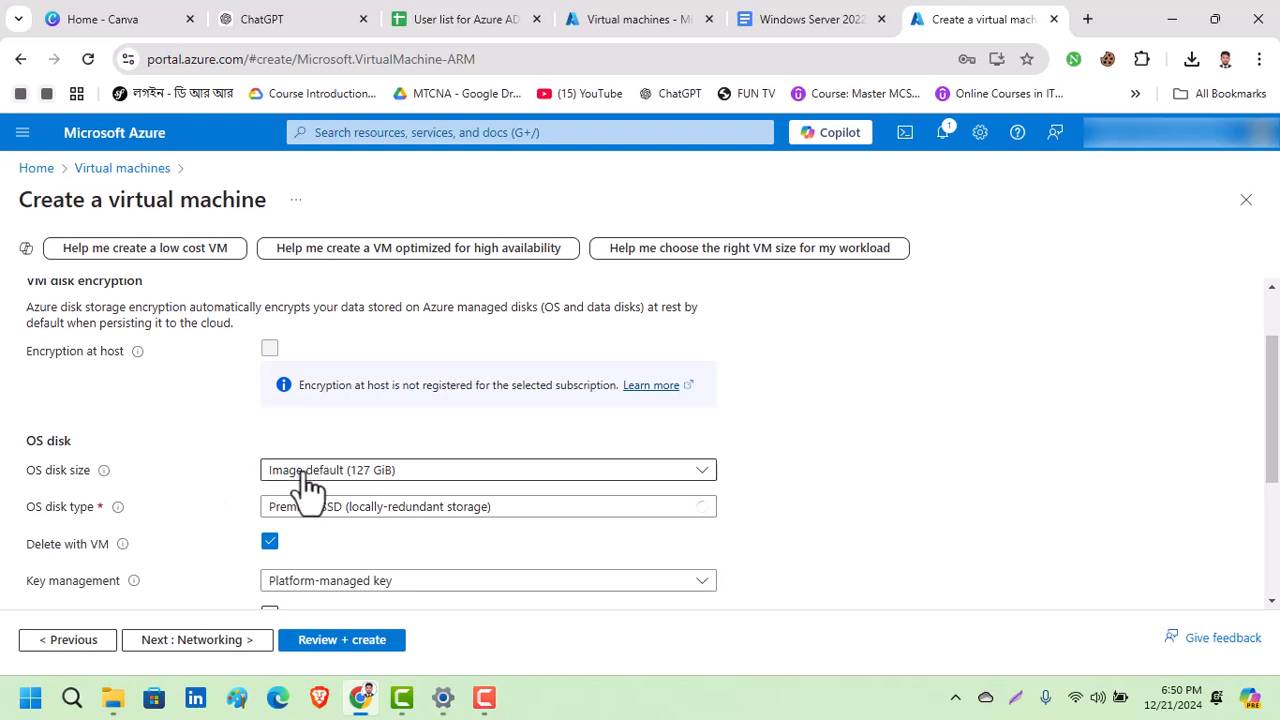
scroll(373, 488, down, 1)
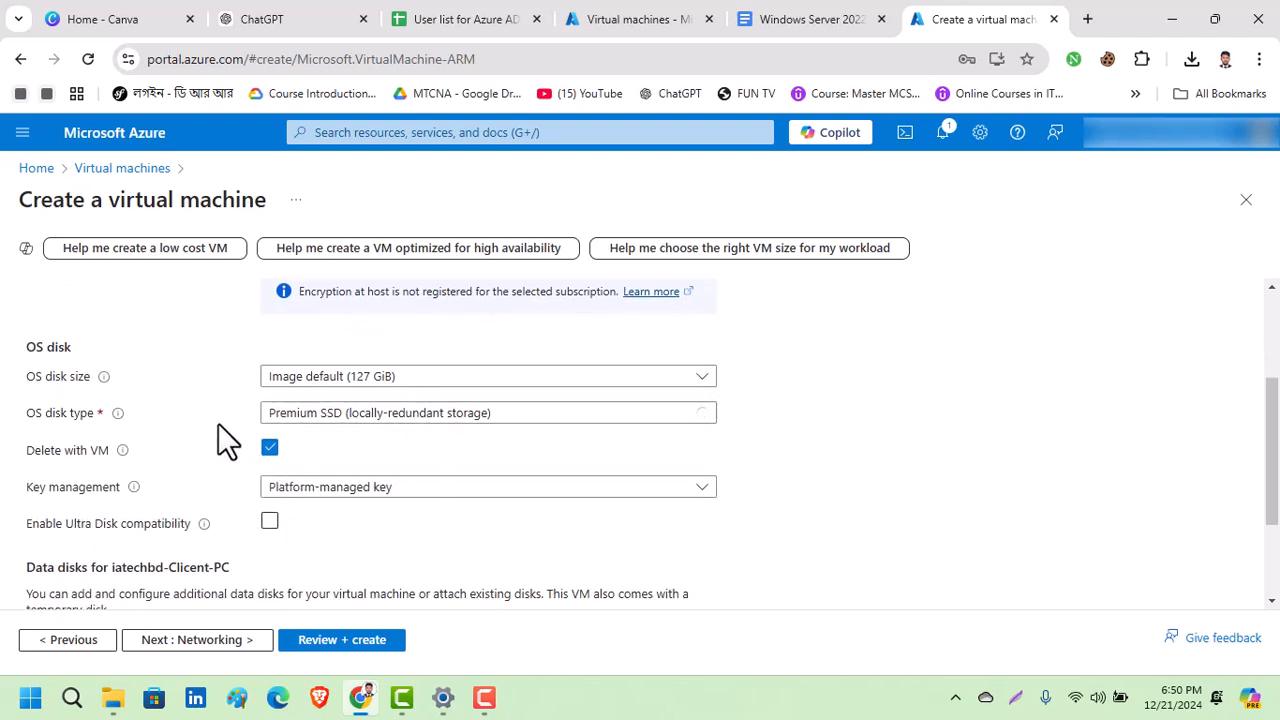
click(372, 380)
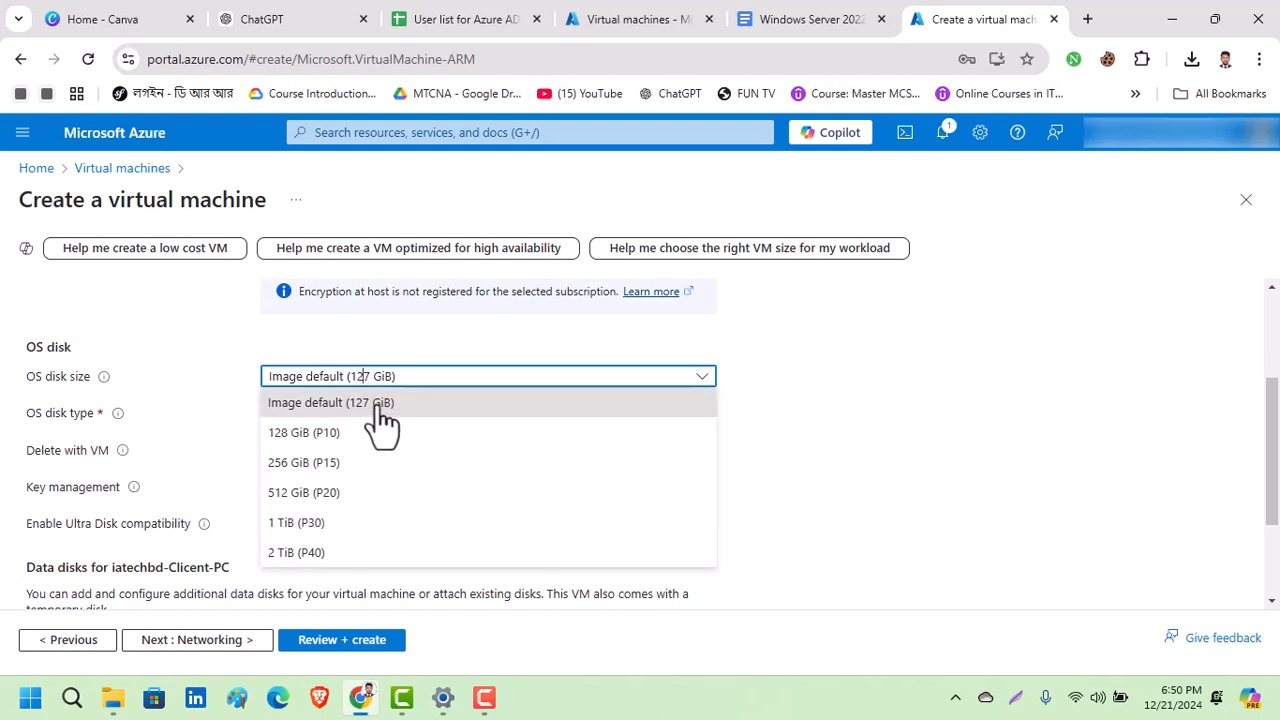
click(380, 408)
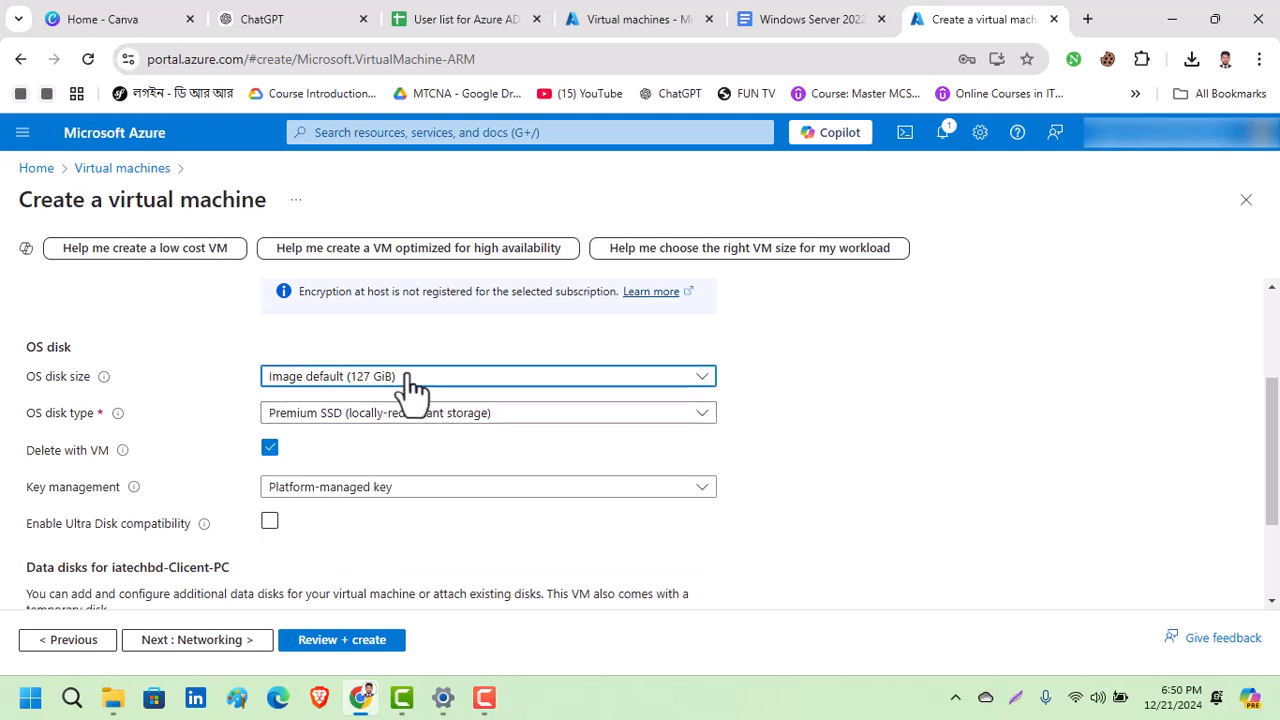
click(482, 377)
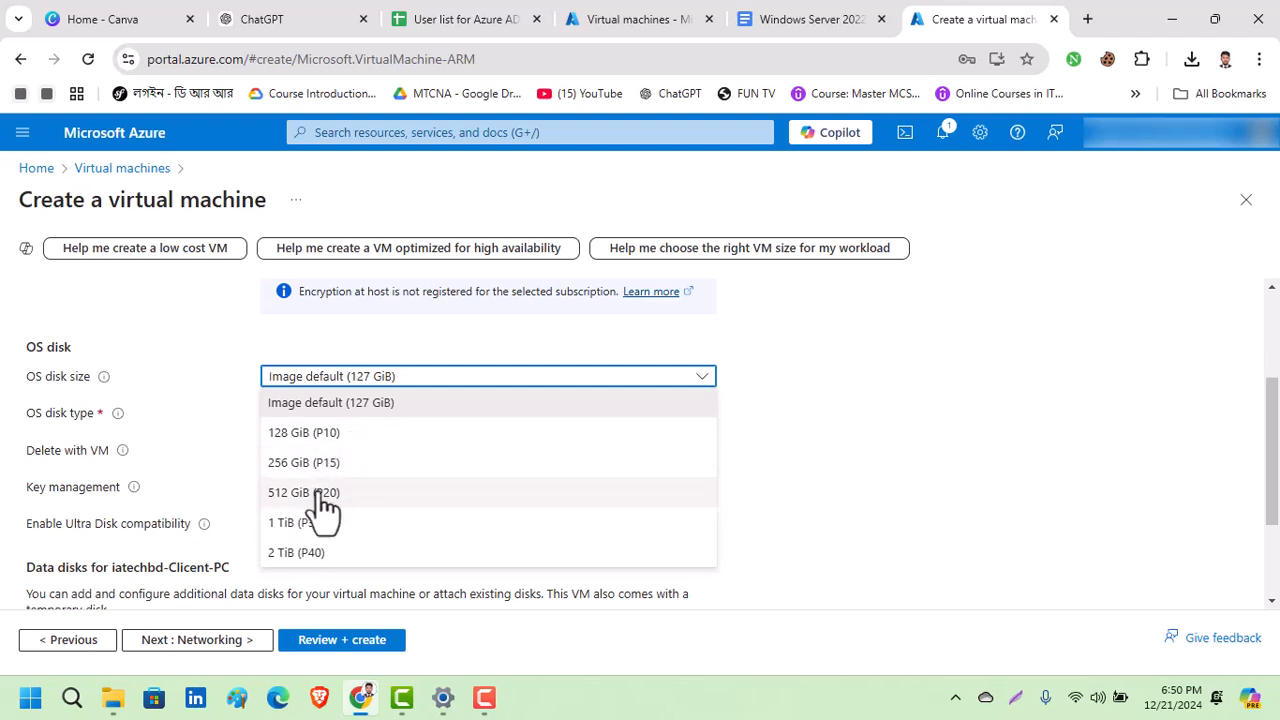
click(412, 400)
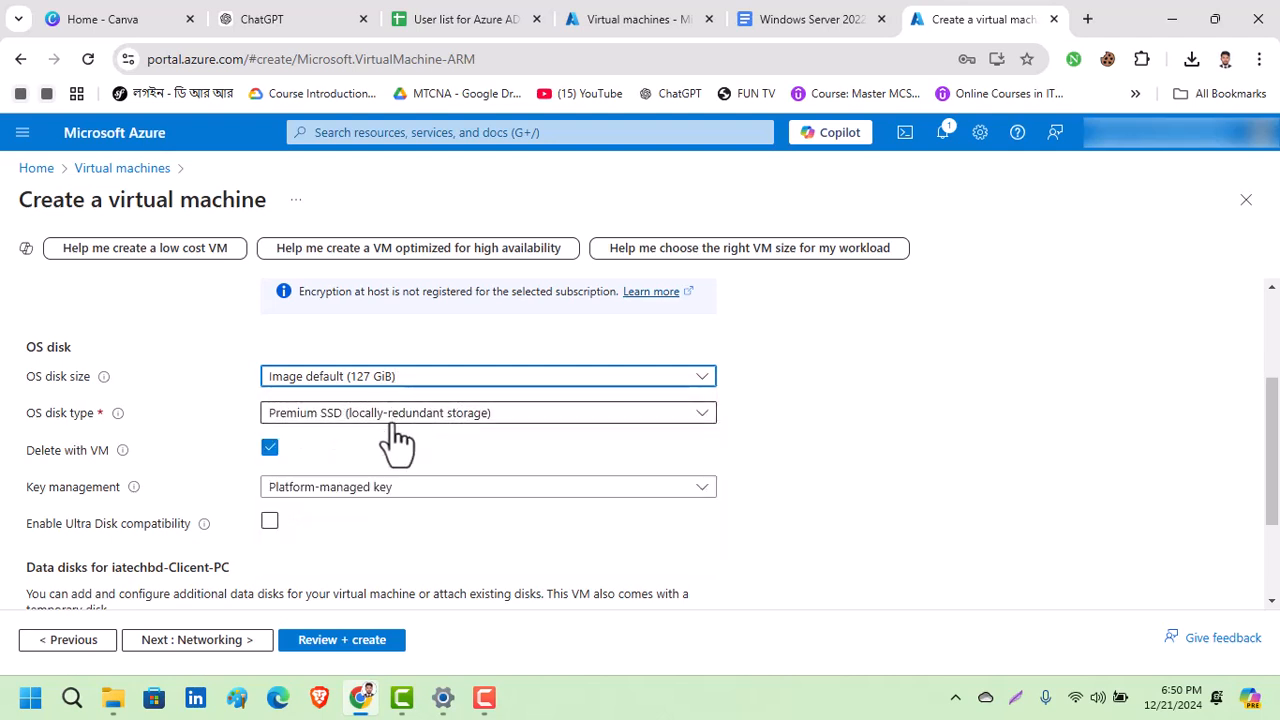
Step: Choose locally-redundant Premium SSD as the OS disk type
click(437, 425)
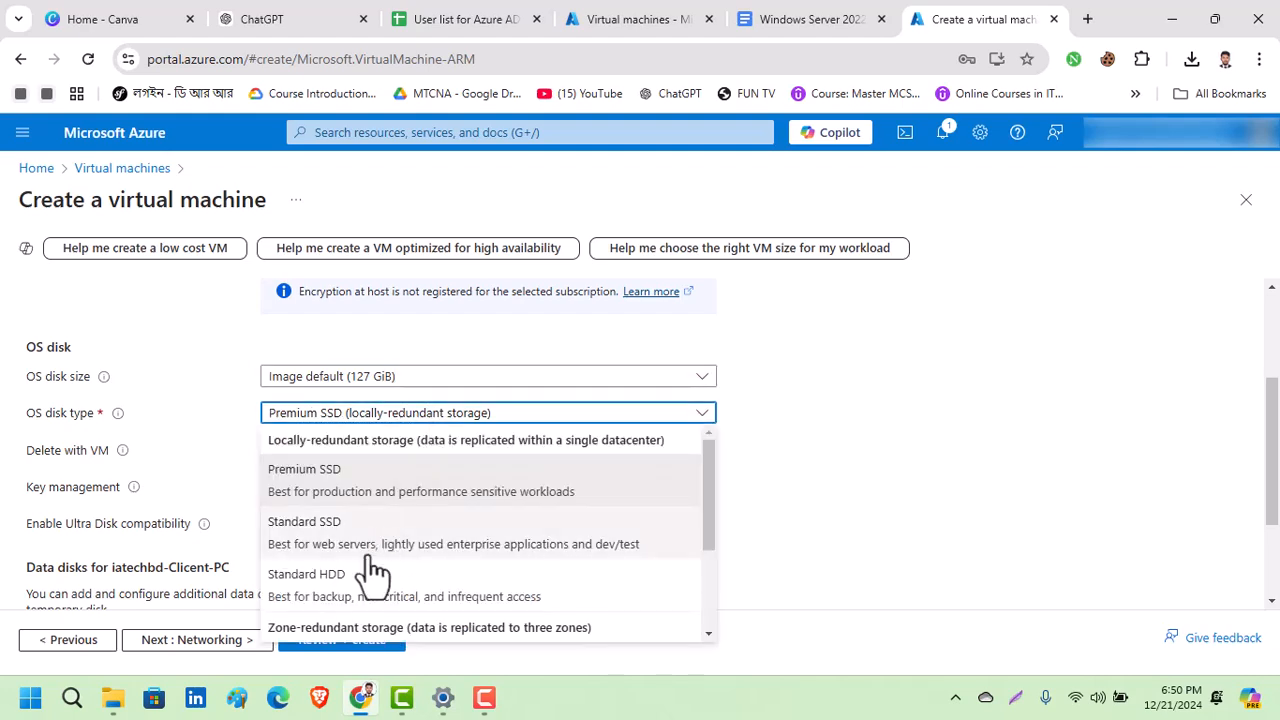
scroll(425, 545, down, 1)
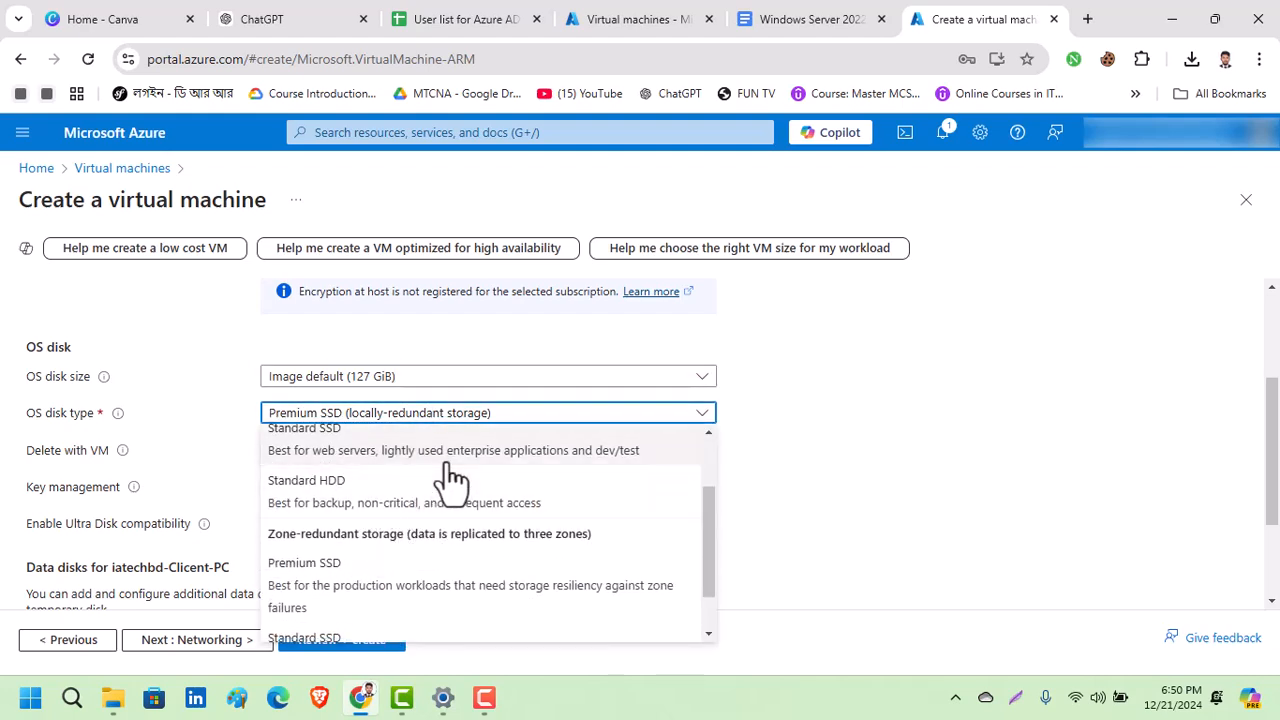
scroll(410, 500, up, 1)
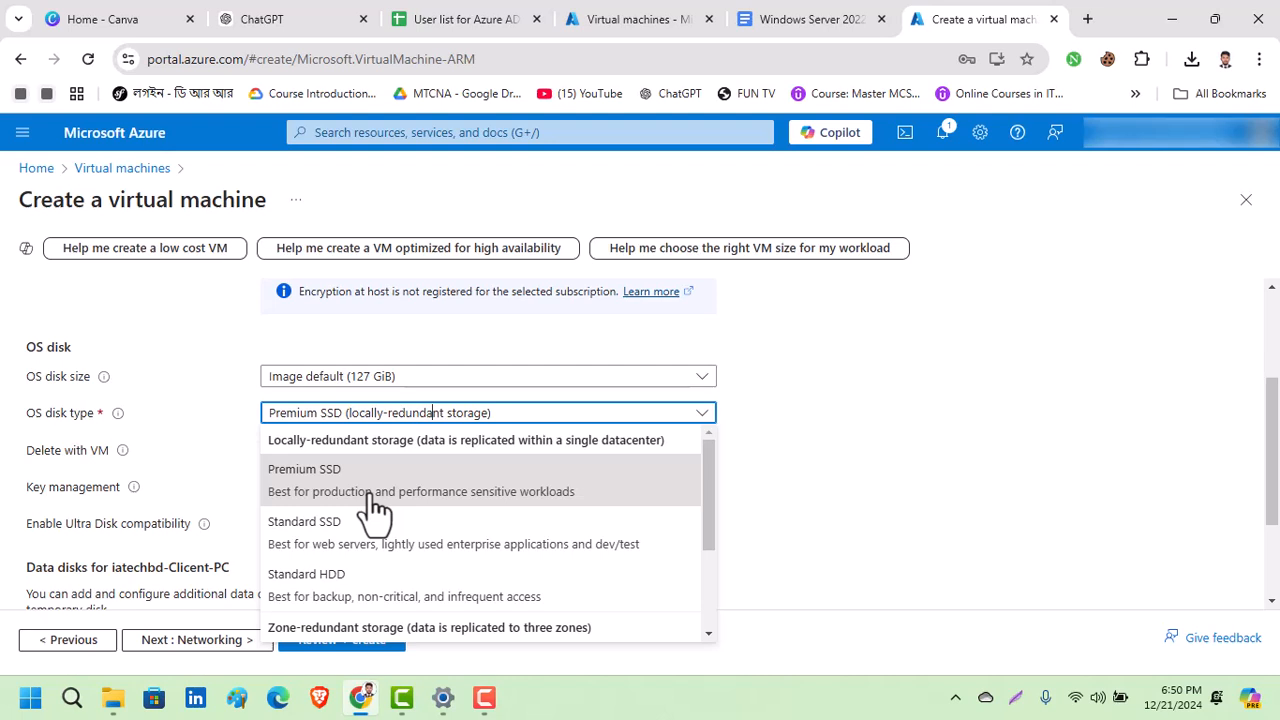
click(372, 493)
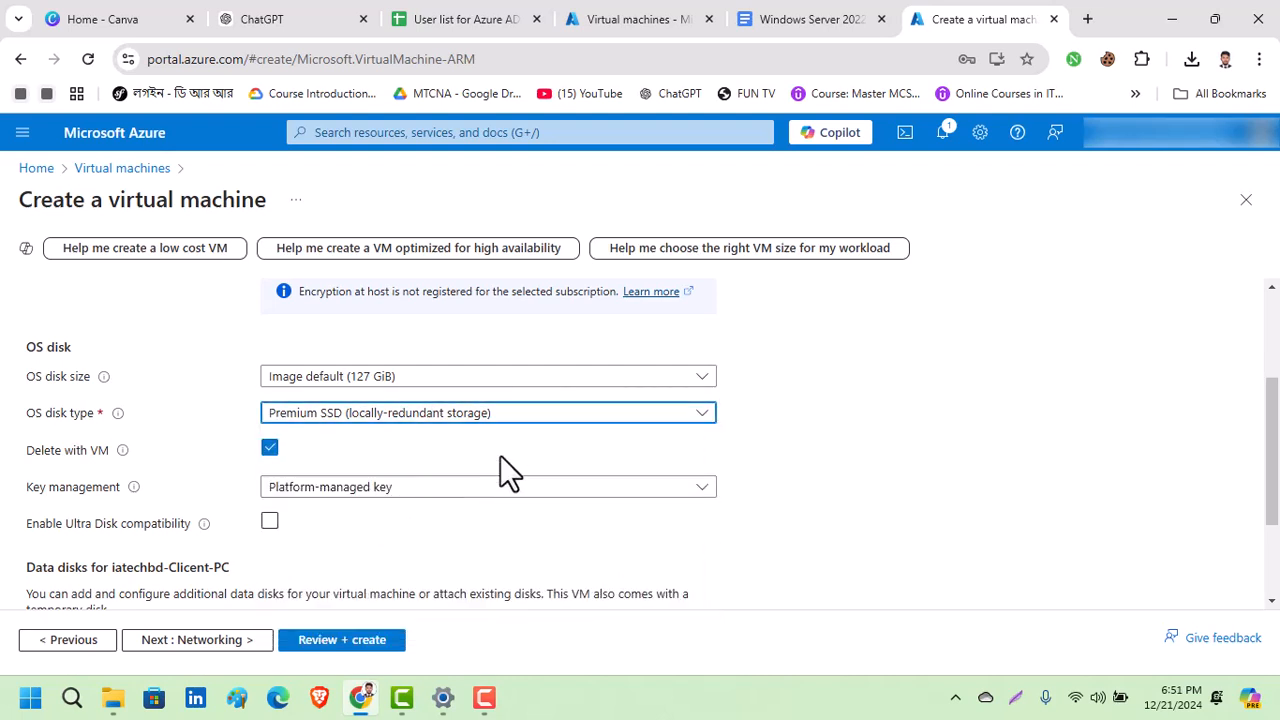
Step: Select Platform-managed key for the OS disk's key management and proceed to the networking settings
scroll(495, 458, down, 1)
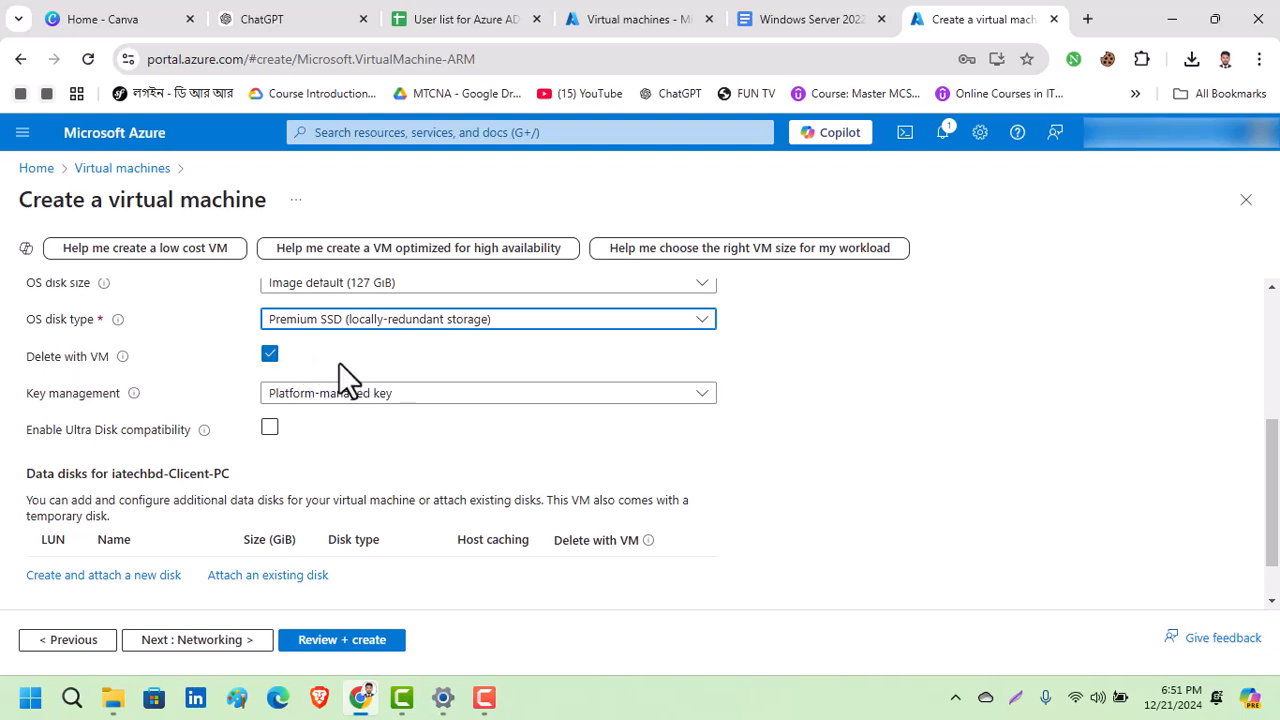
scroll(340, 370, up, 1)
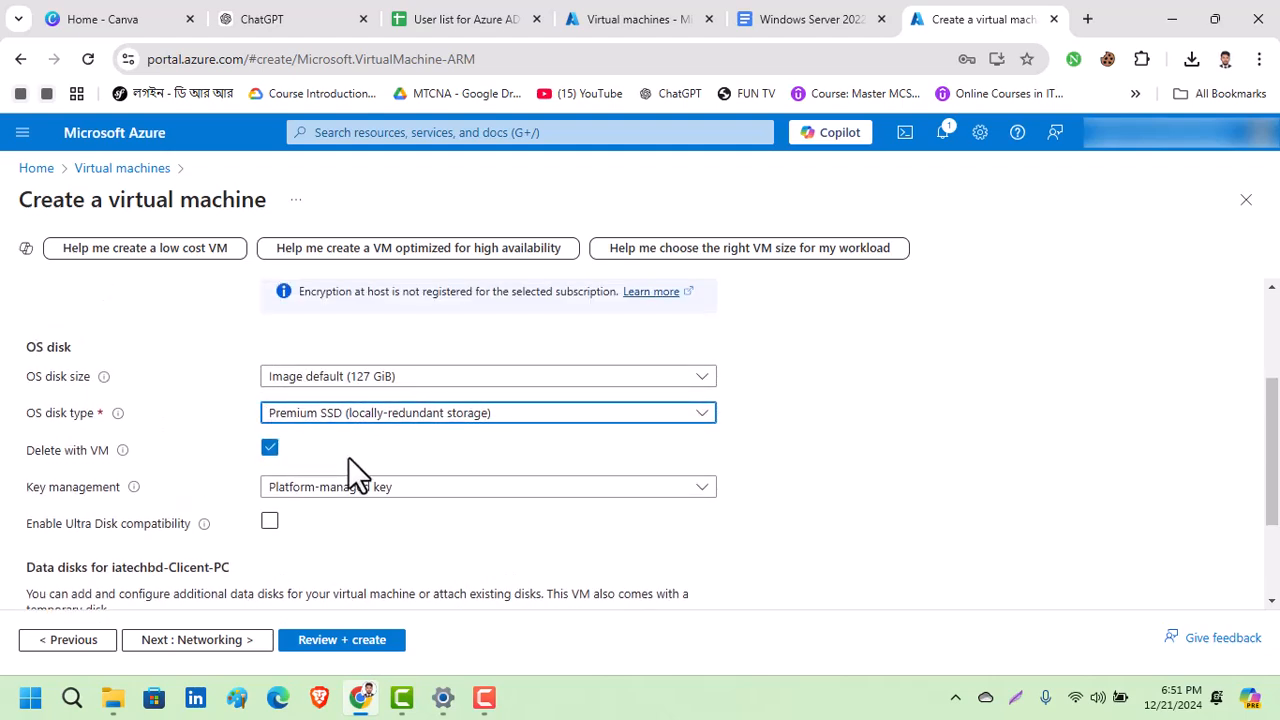
scroll(345, 457, down, 1)
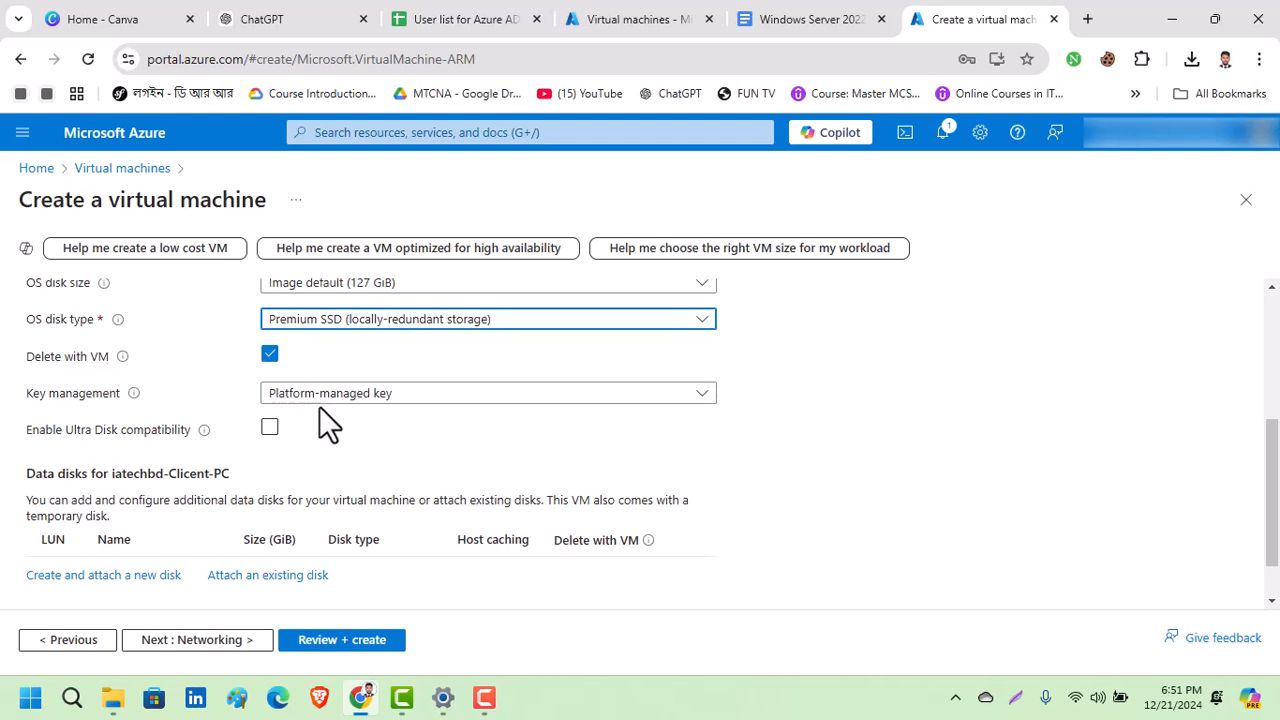
click(333, 398)
click(335, 452)
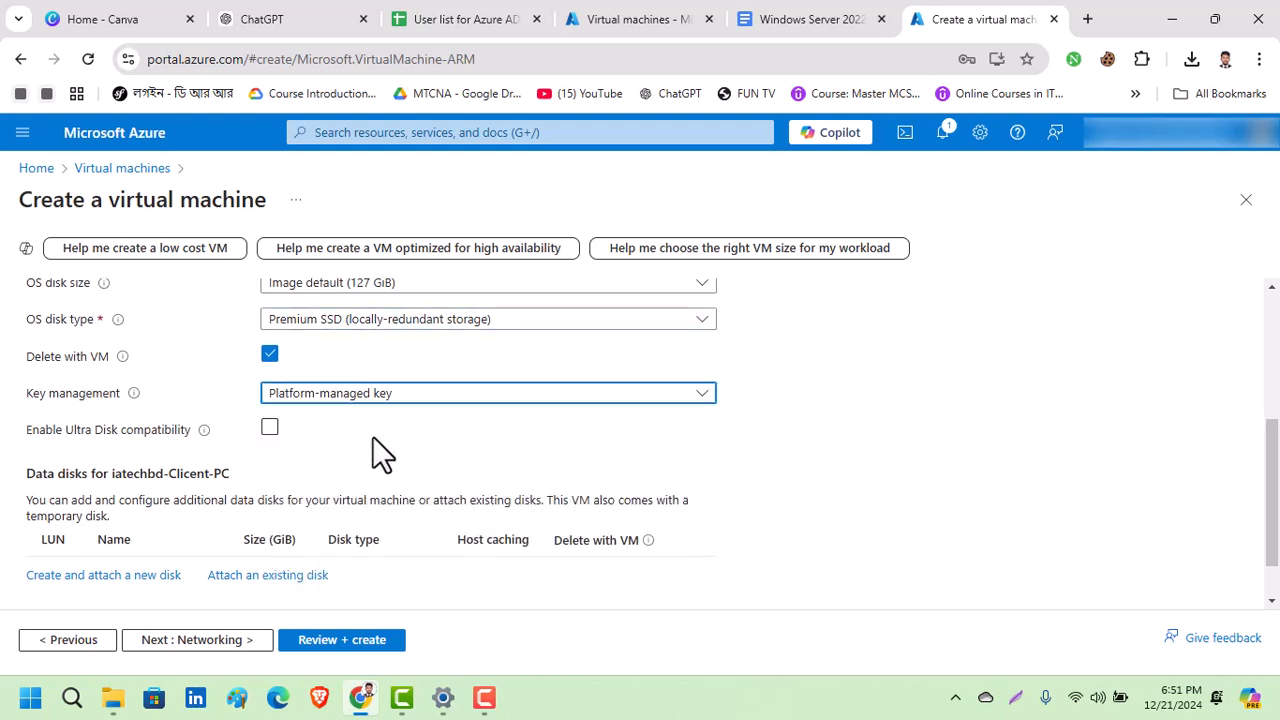
scroll(383, 455, down, 1)
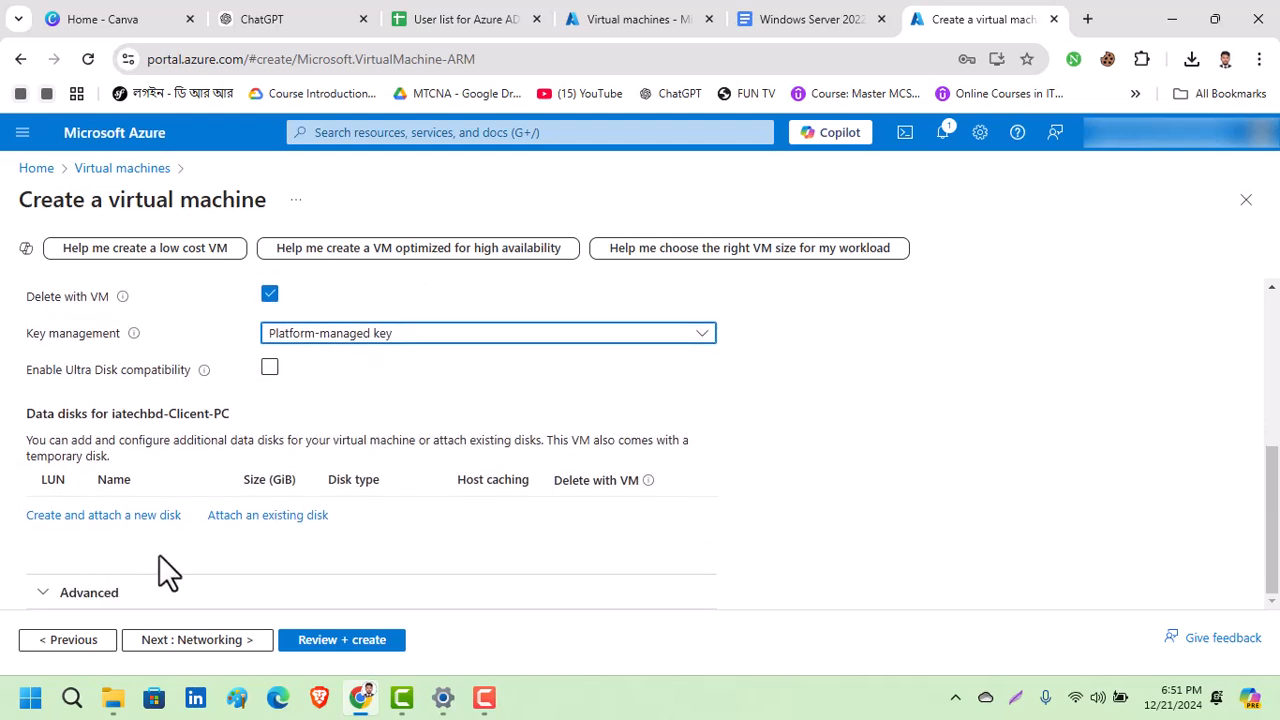
click(208, 645)
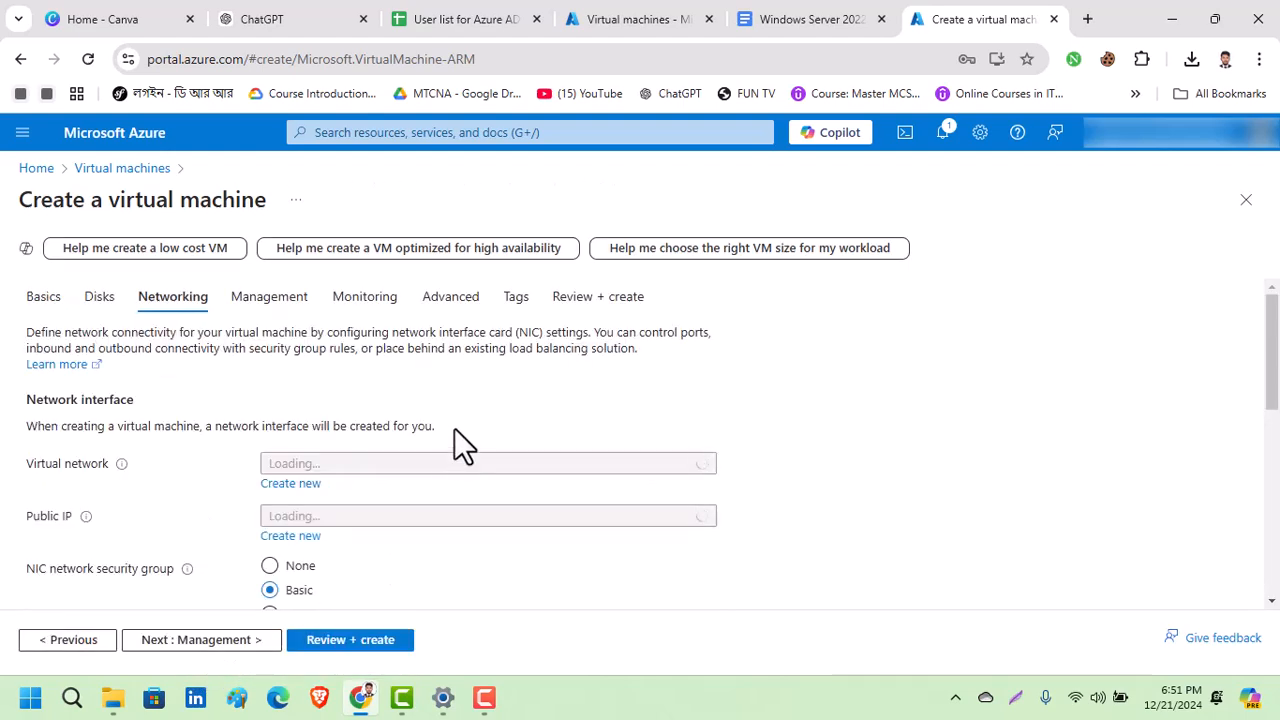
Step: Set the network interface's virtual network to iatechbd-server-1-vnet and its subnet to iatechbd-subnet (192.168.0.0/24)
scroll(483, 412, down, 1)
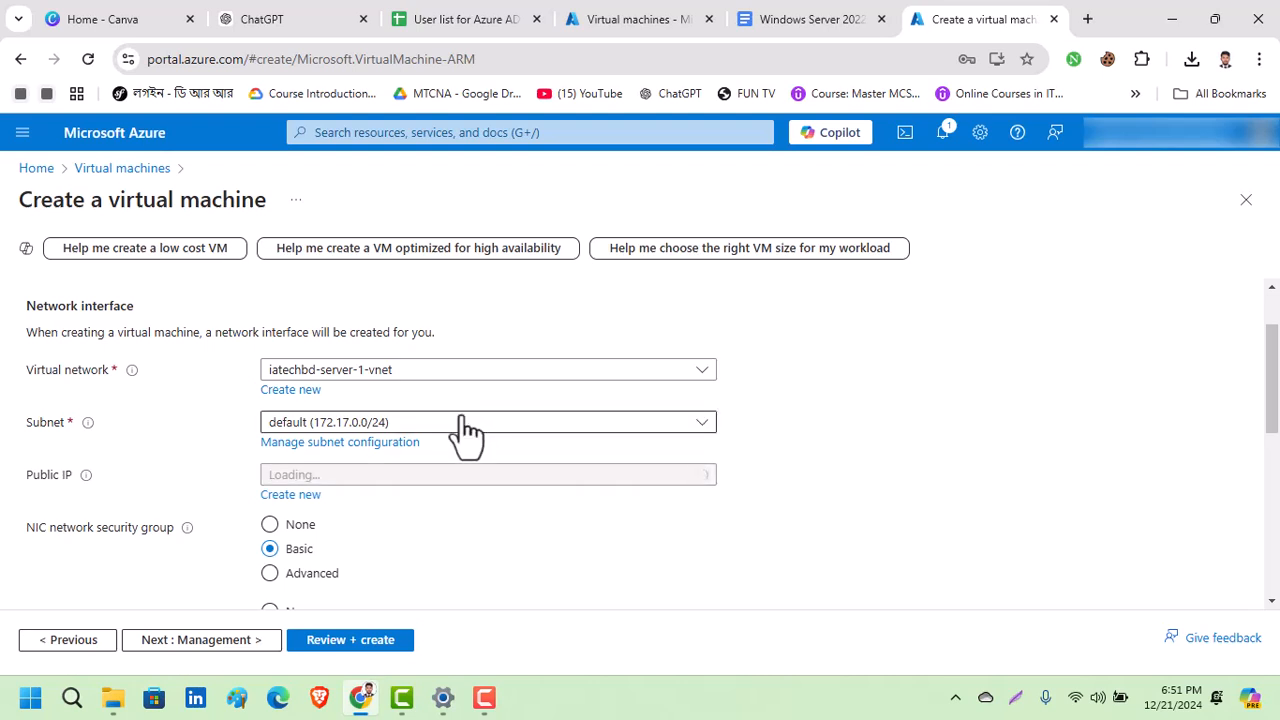
click(367, 392)
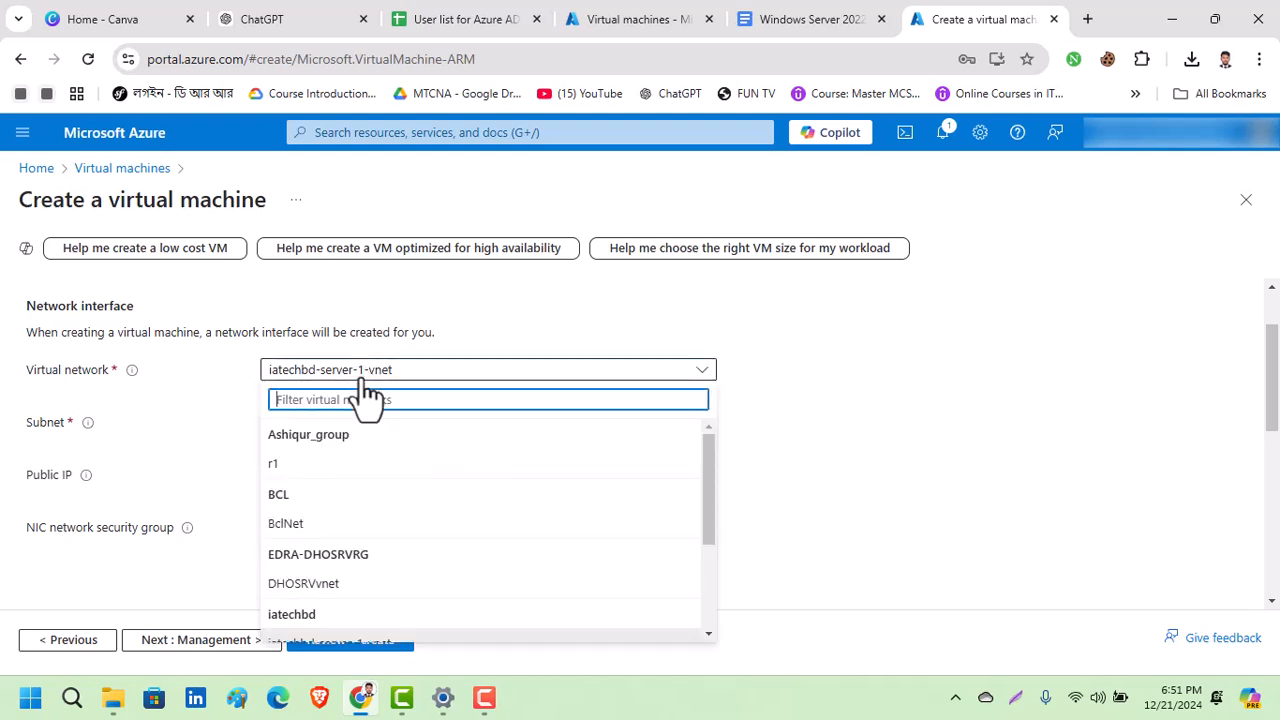
text(ia)
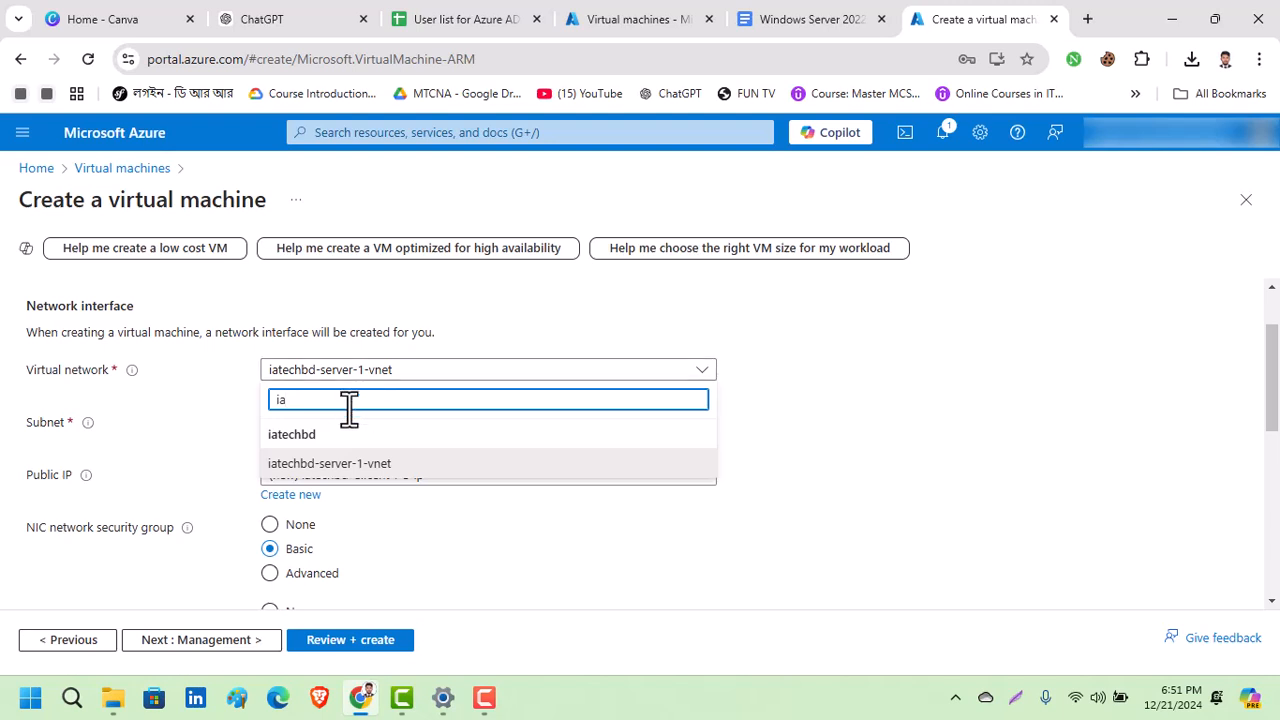
click(347, 464)
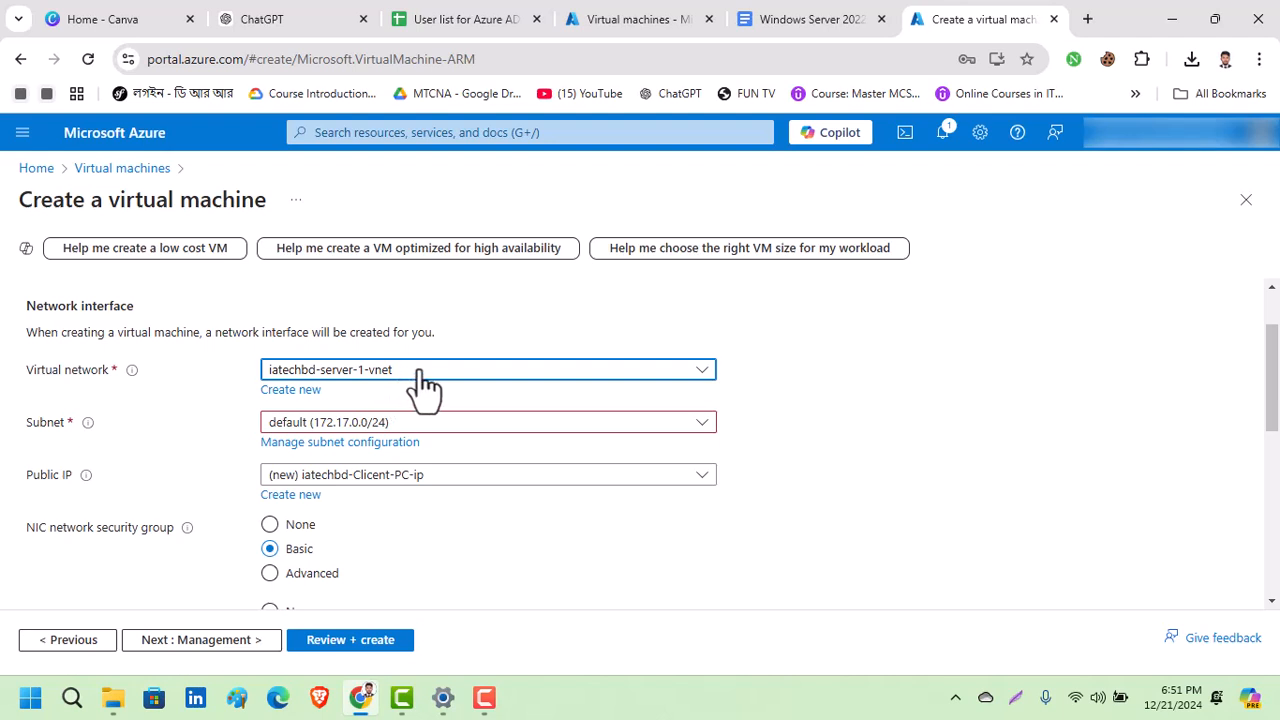
click(341, 424)
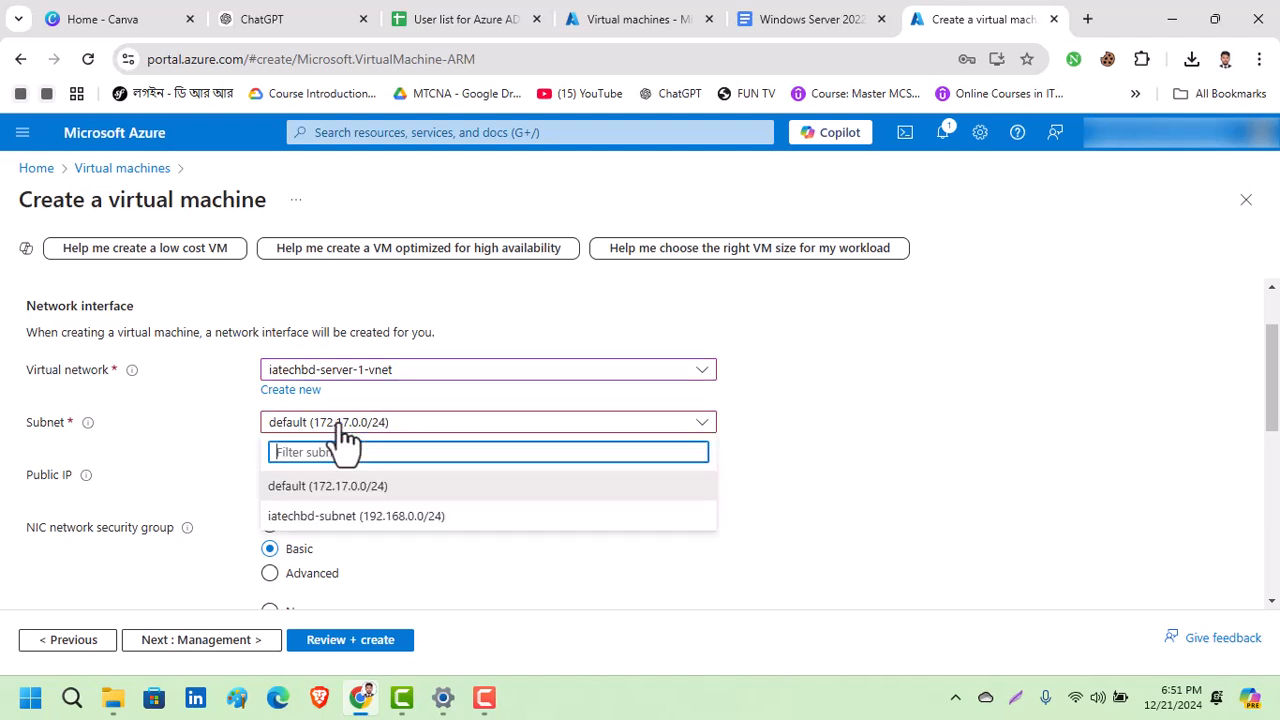
click(351, 516)
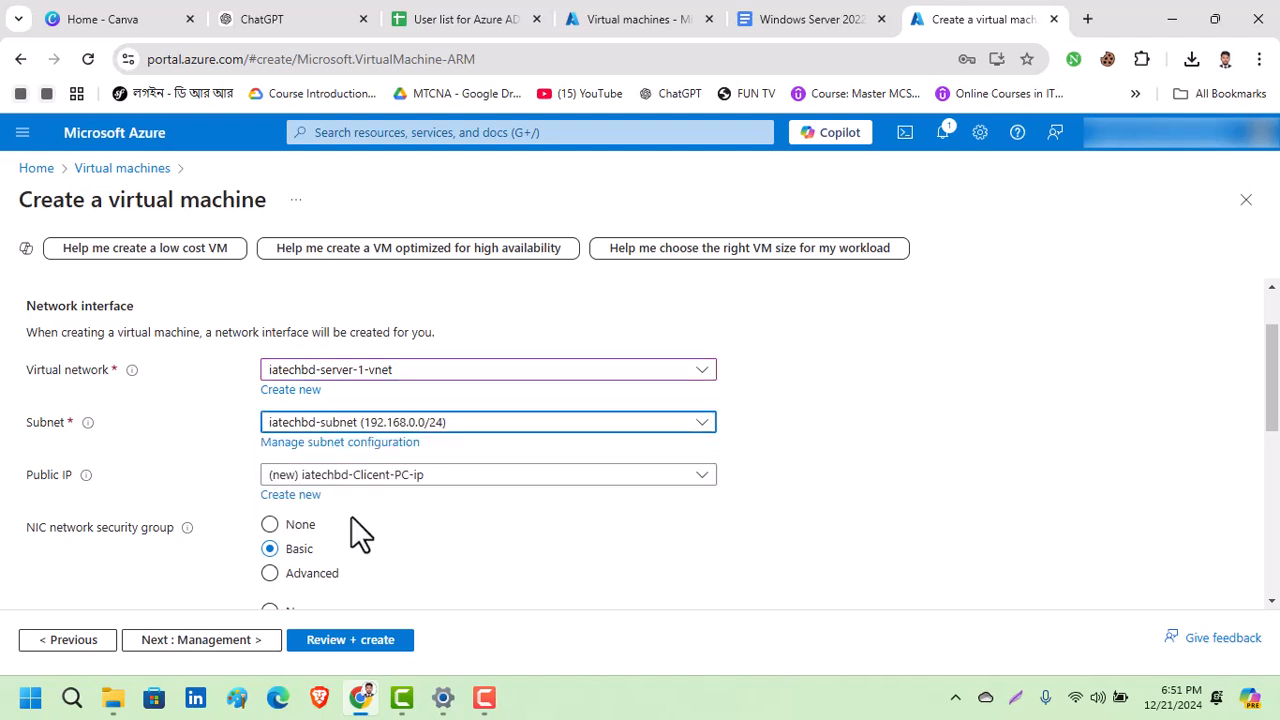
Step: Examine the address space and subnet fields for creating a new virtual network, and close the form without creating one
click(311, 399)
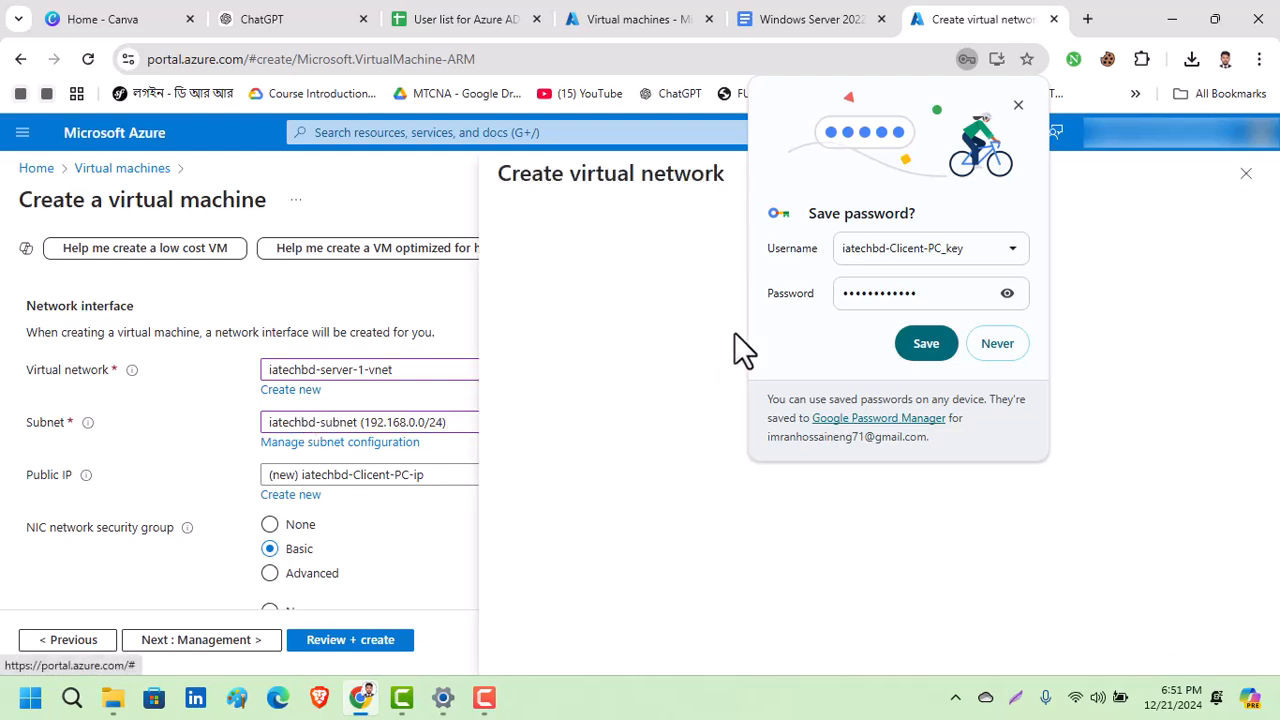
click(1017, 107)
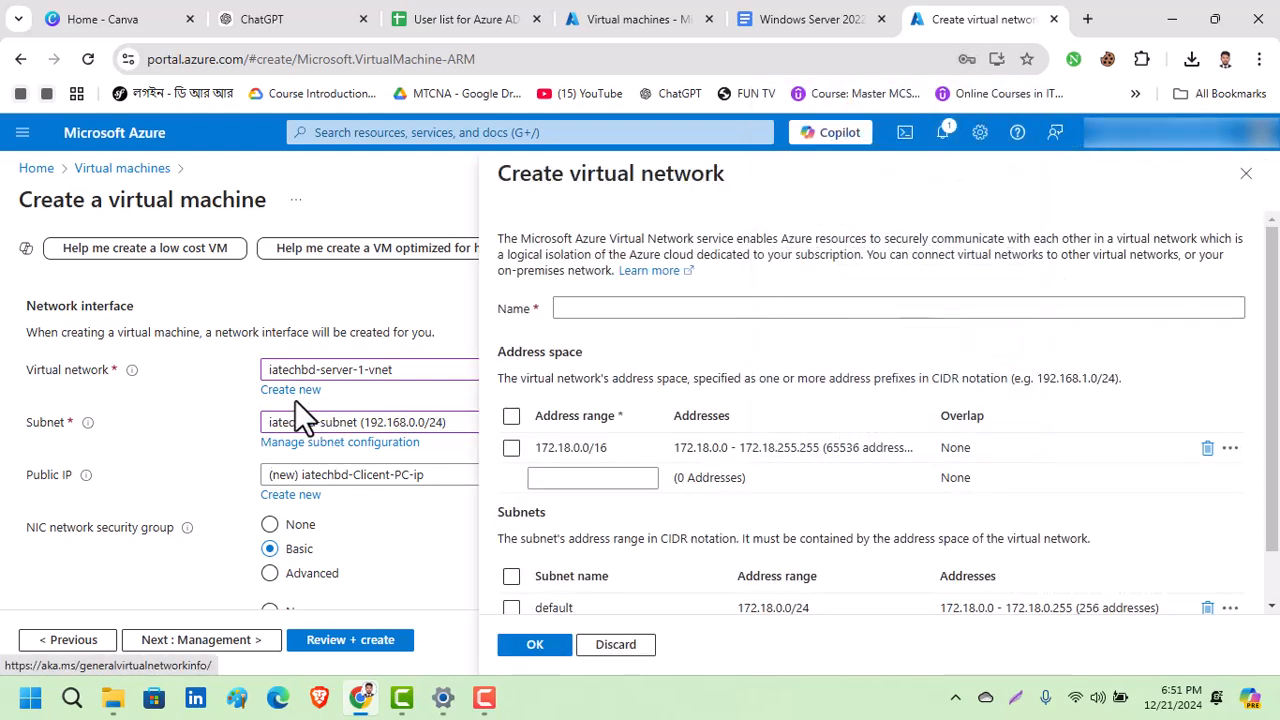
scroll(634, 534, down, 1)
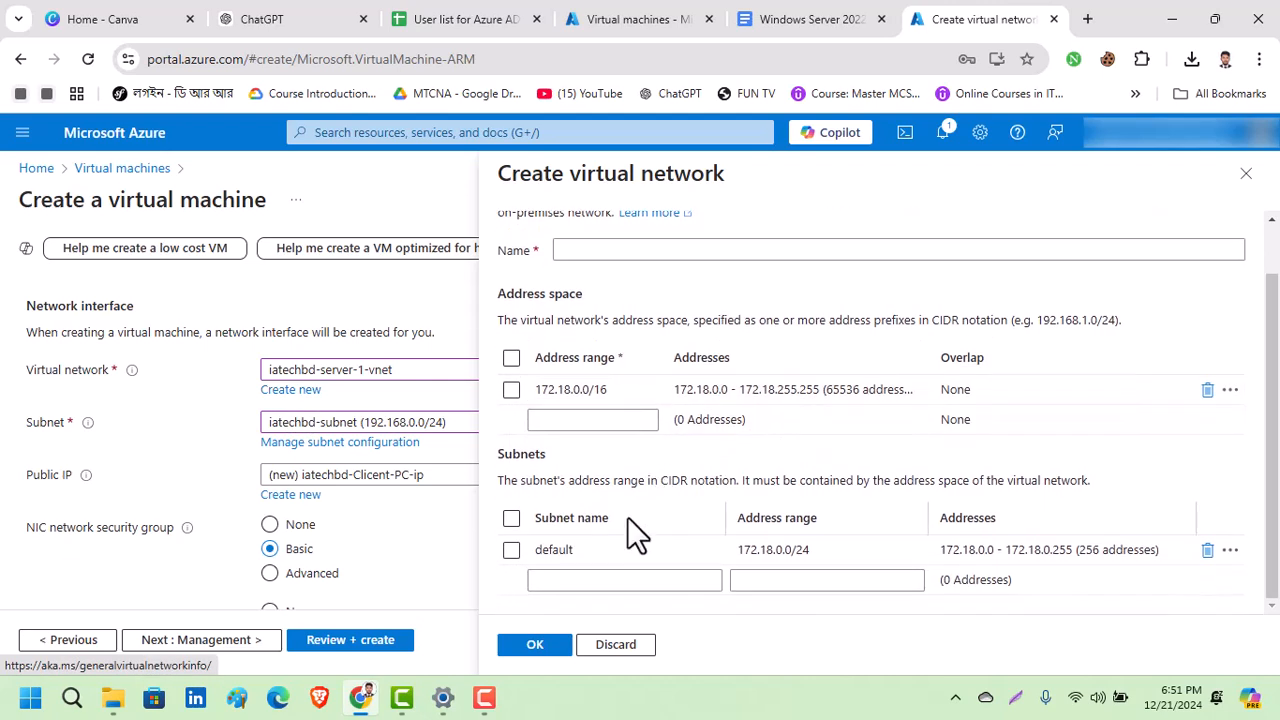
scroll(650, 570, up, 1)
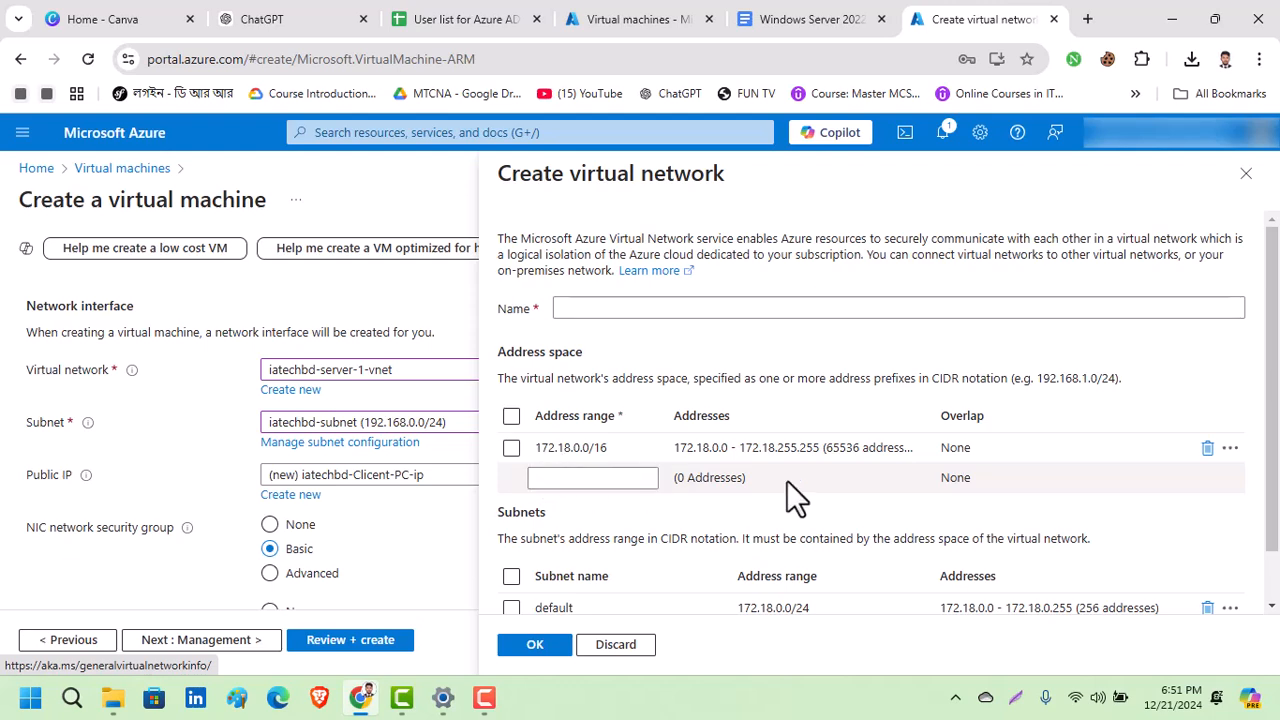
scroll(700, 485, down, 1)
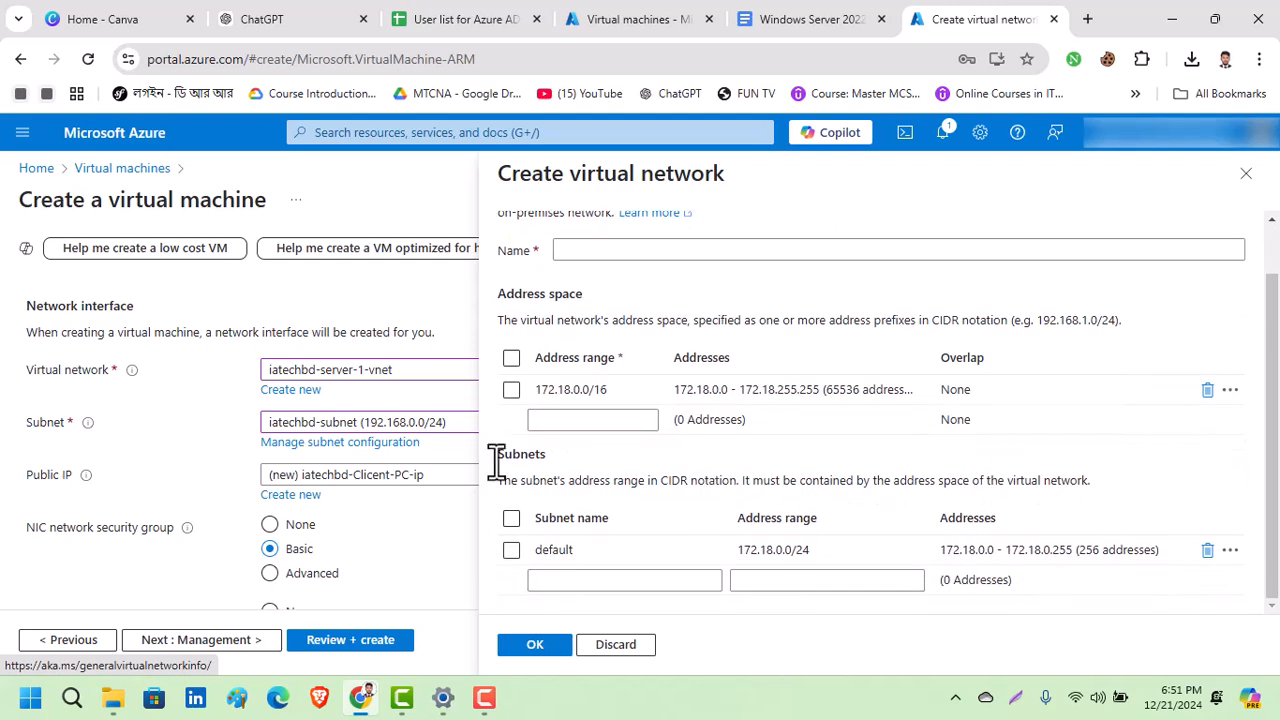
click(1246, 175)
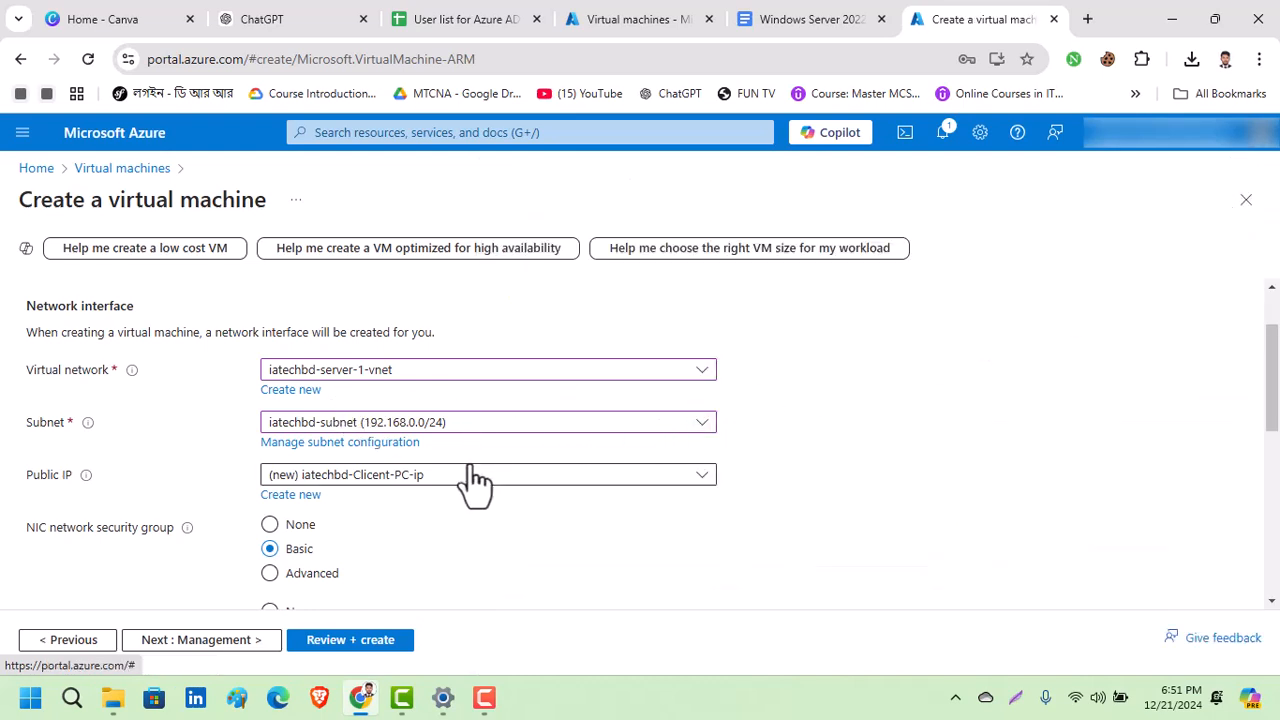
Step: Enable deletion of the public IP and NIC when the VM is deleted, and proceed to the management settings
scroll(474, 420, down, 1)
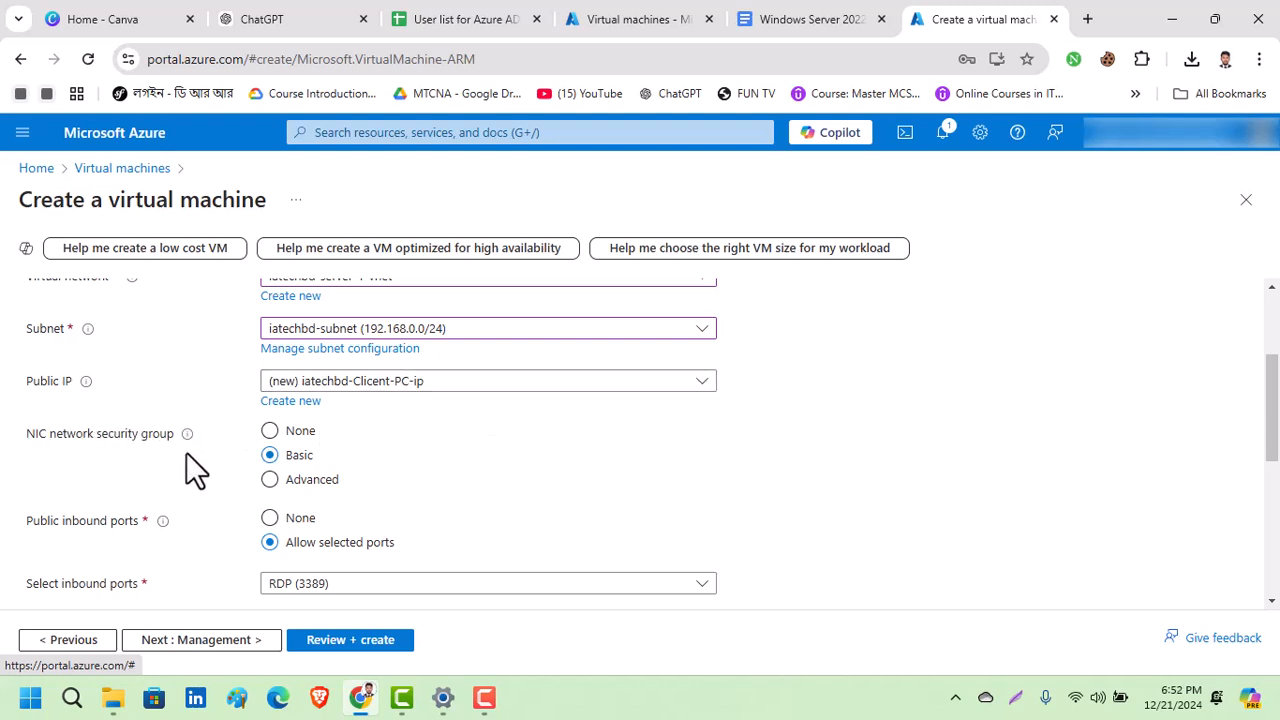
scroll(381, 440, down, 2)
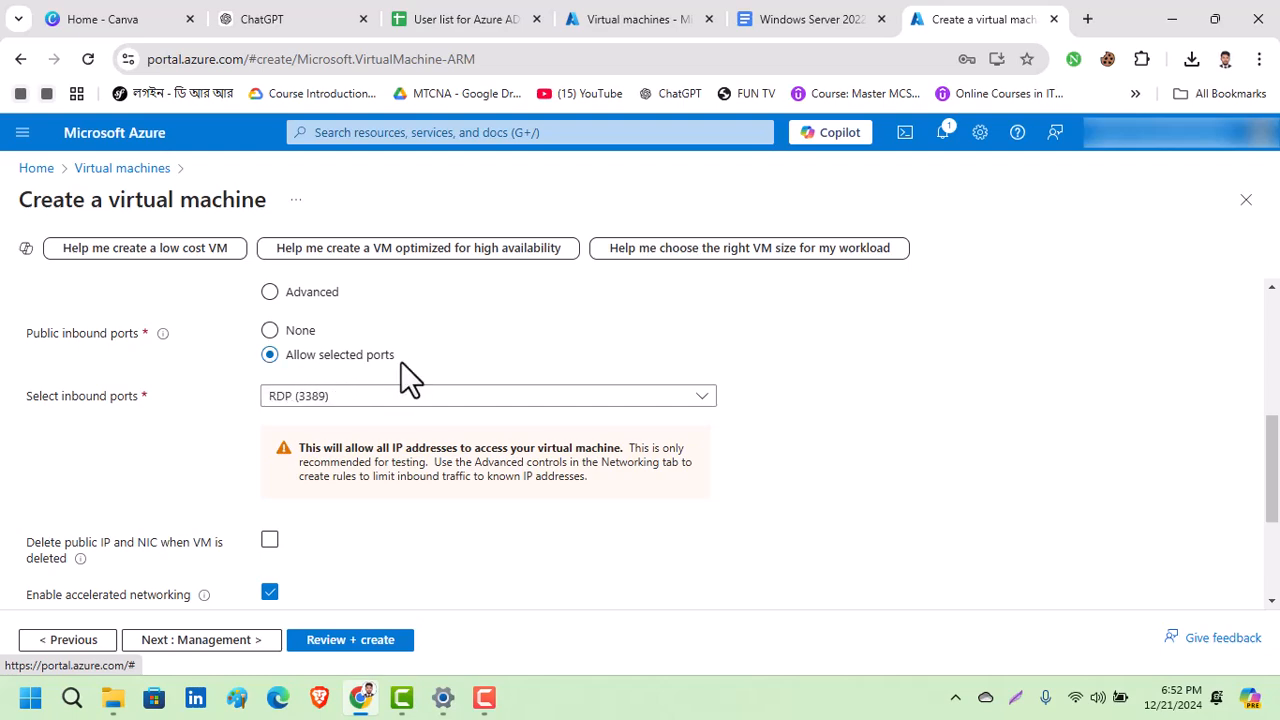
scroll(478, 406, down, 1)
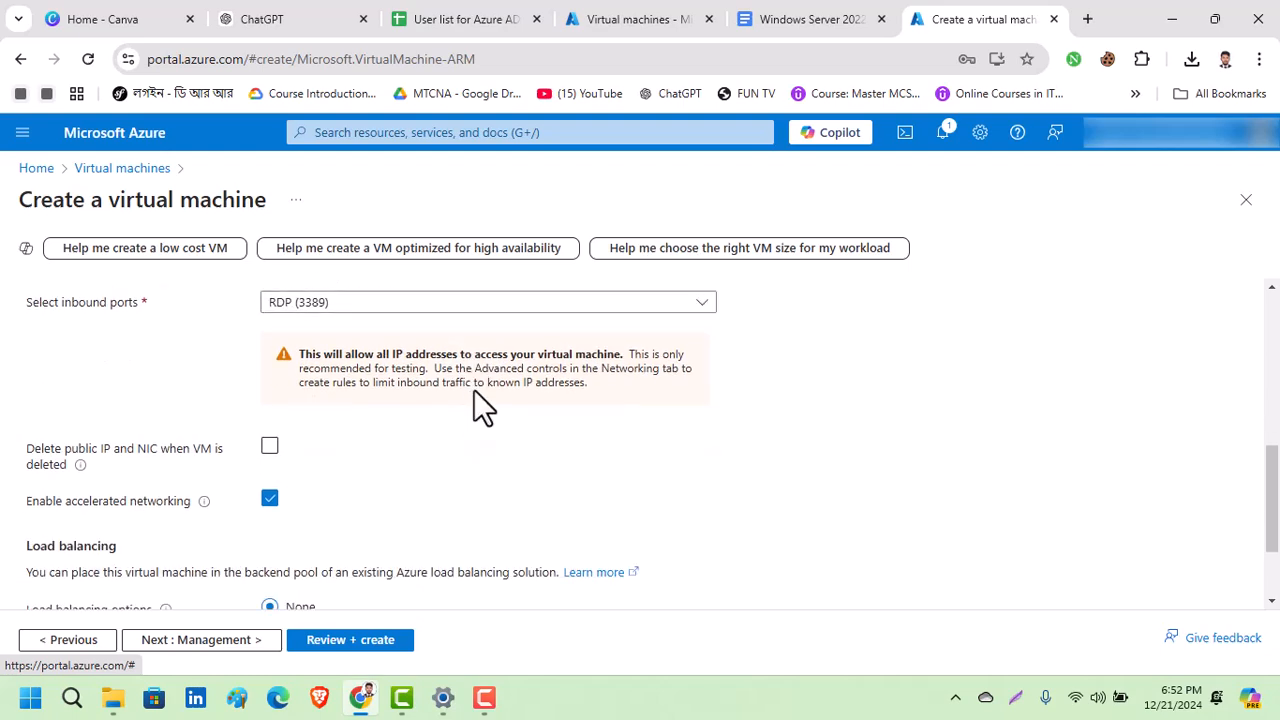
scroll(474, 389, down, 1)
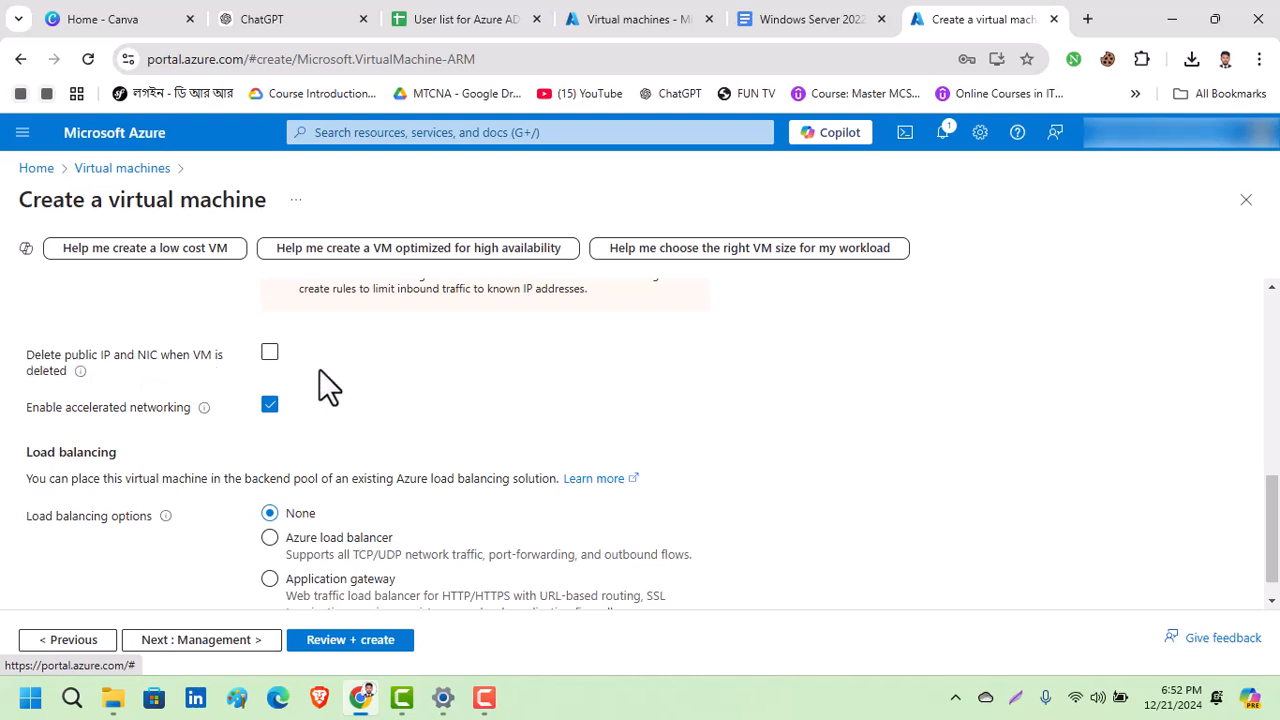
scroll(330, 380, up, 4)
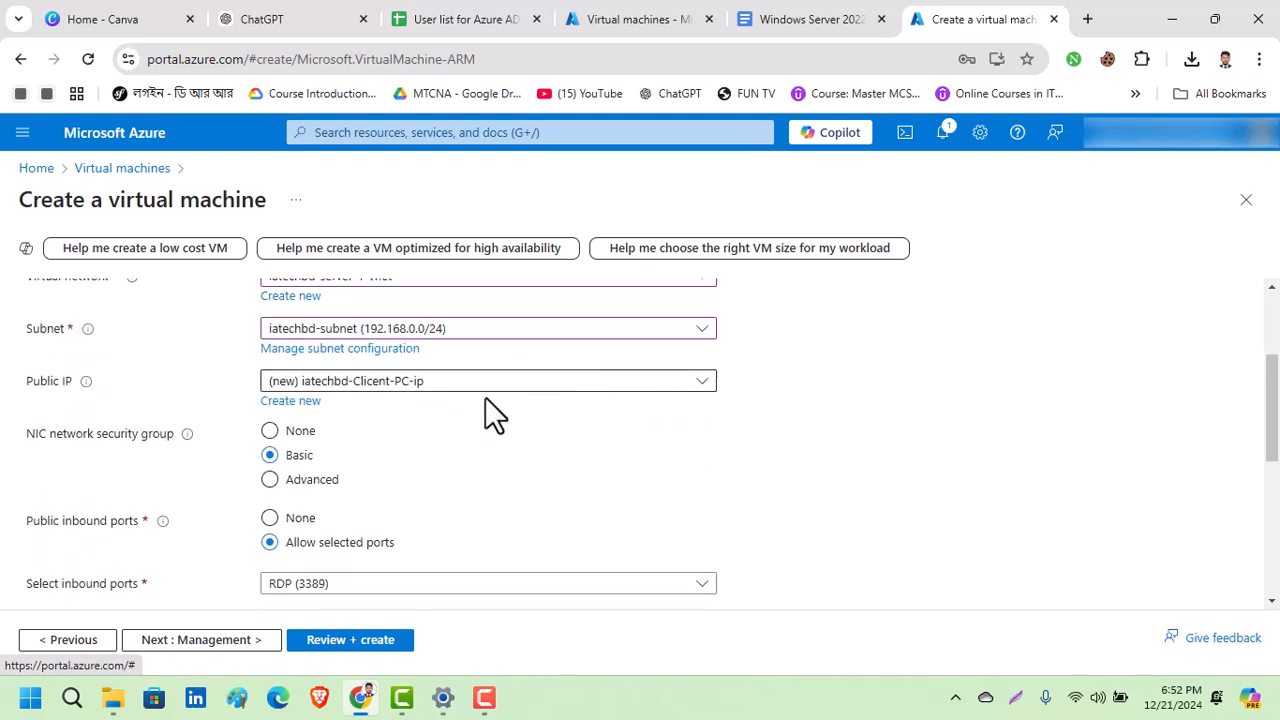
scroll(450, 432, down, 4)
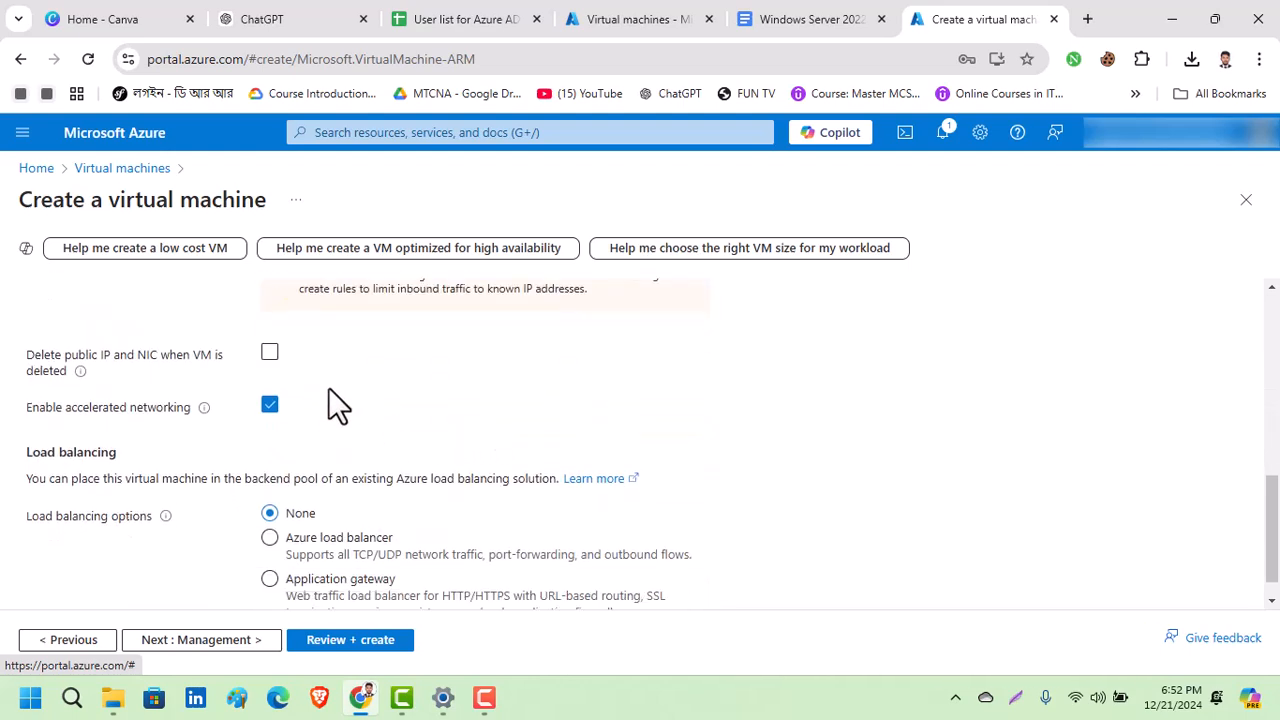
click(270, 353)
scroll(486, 402, down, 1)
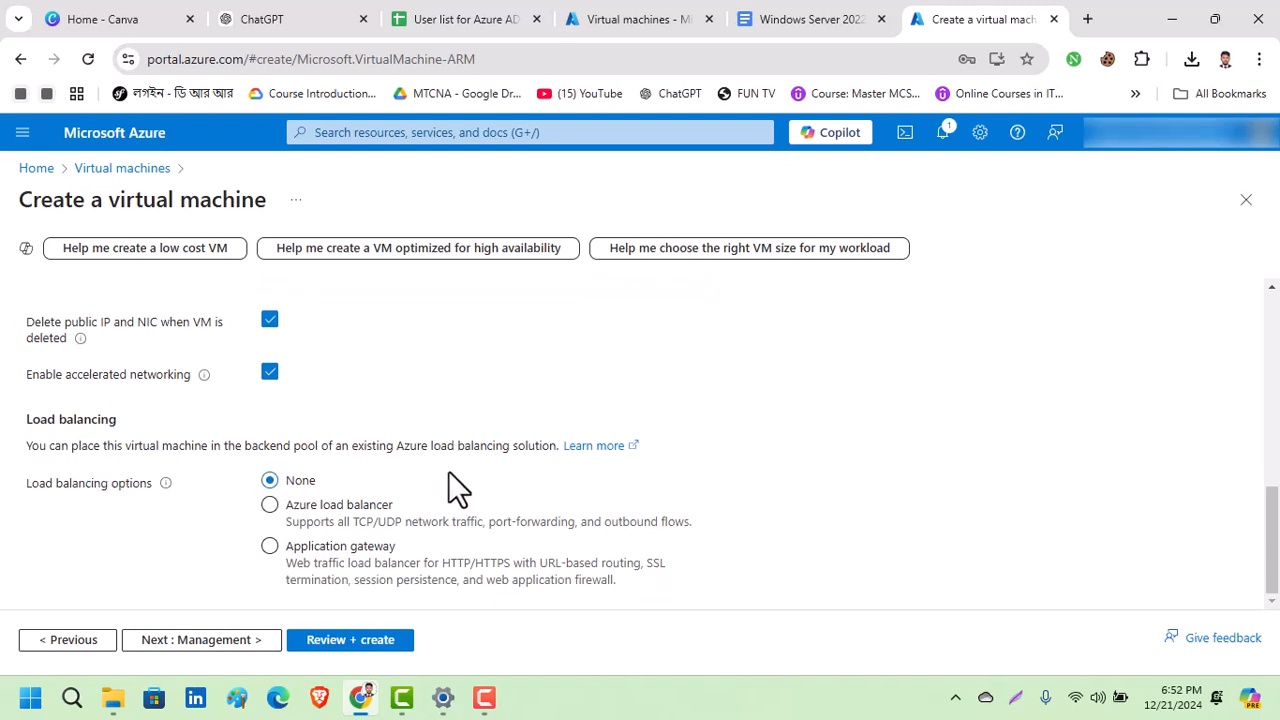
click(240, 642)
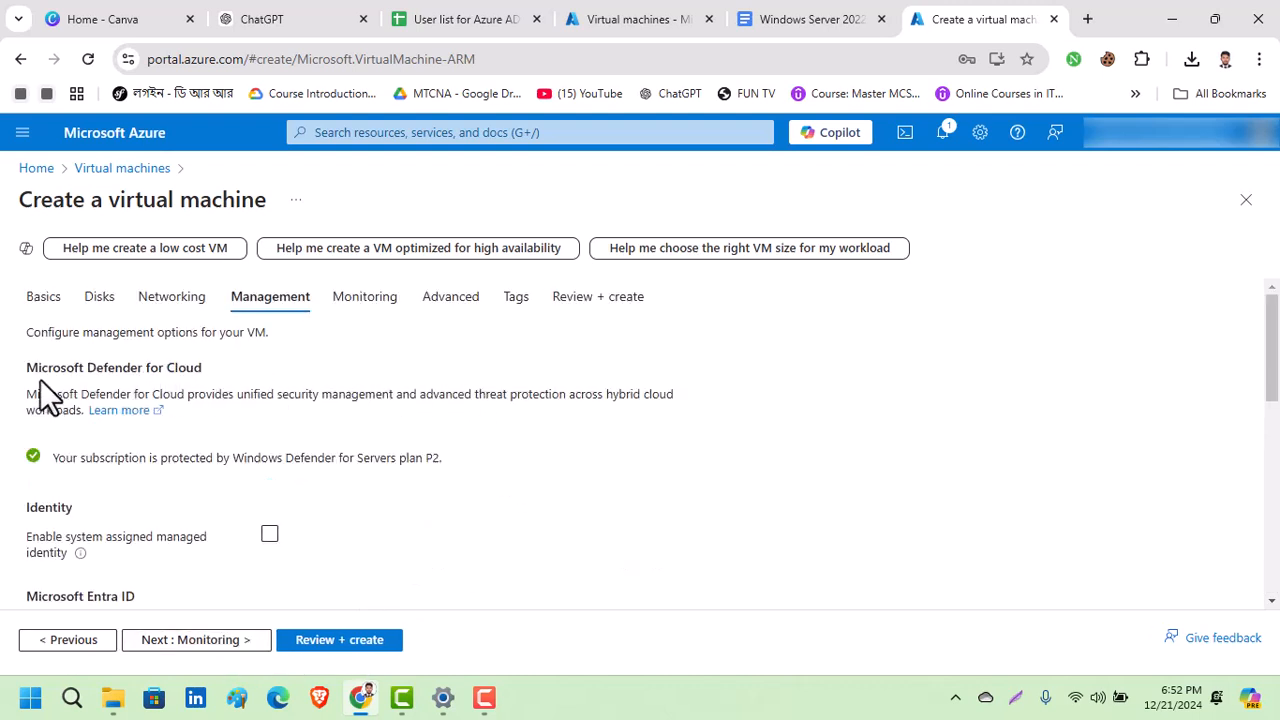
Step: Read the Microsoft Defender for Cloud section and its subscription protection message
drag(30, 368, 247, 369)
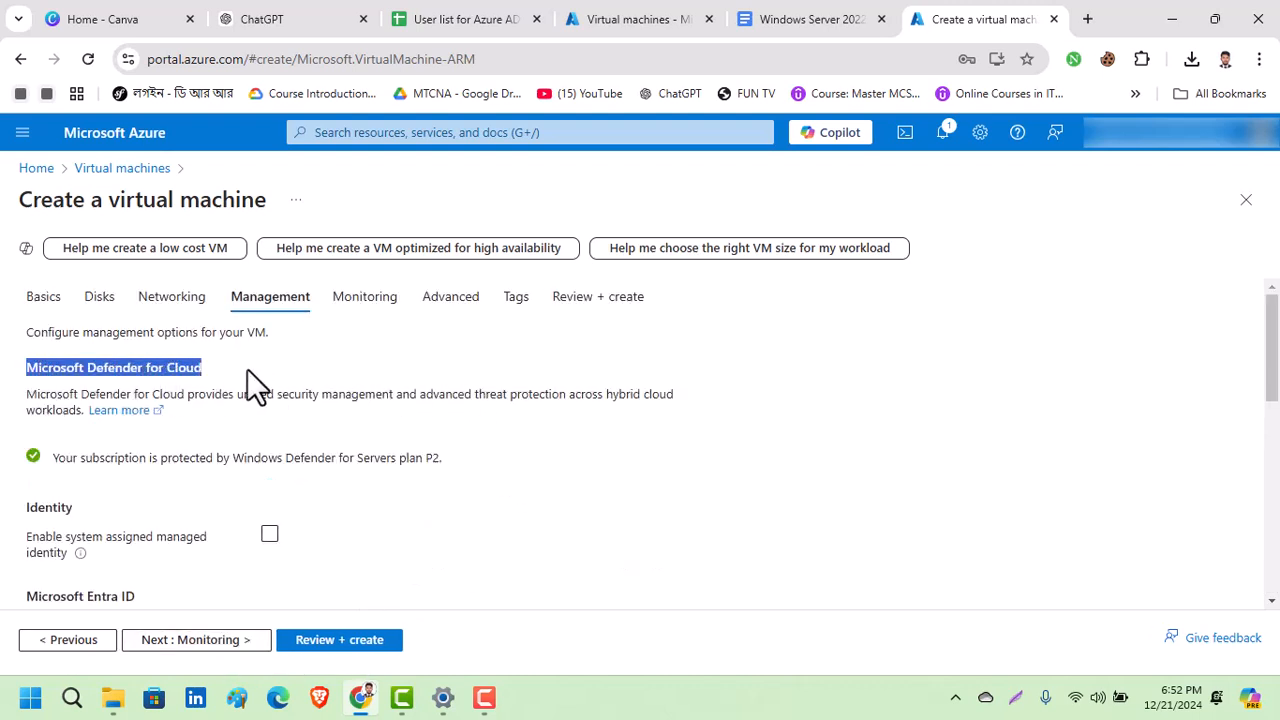
click(246, 457)
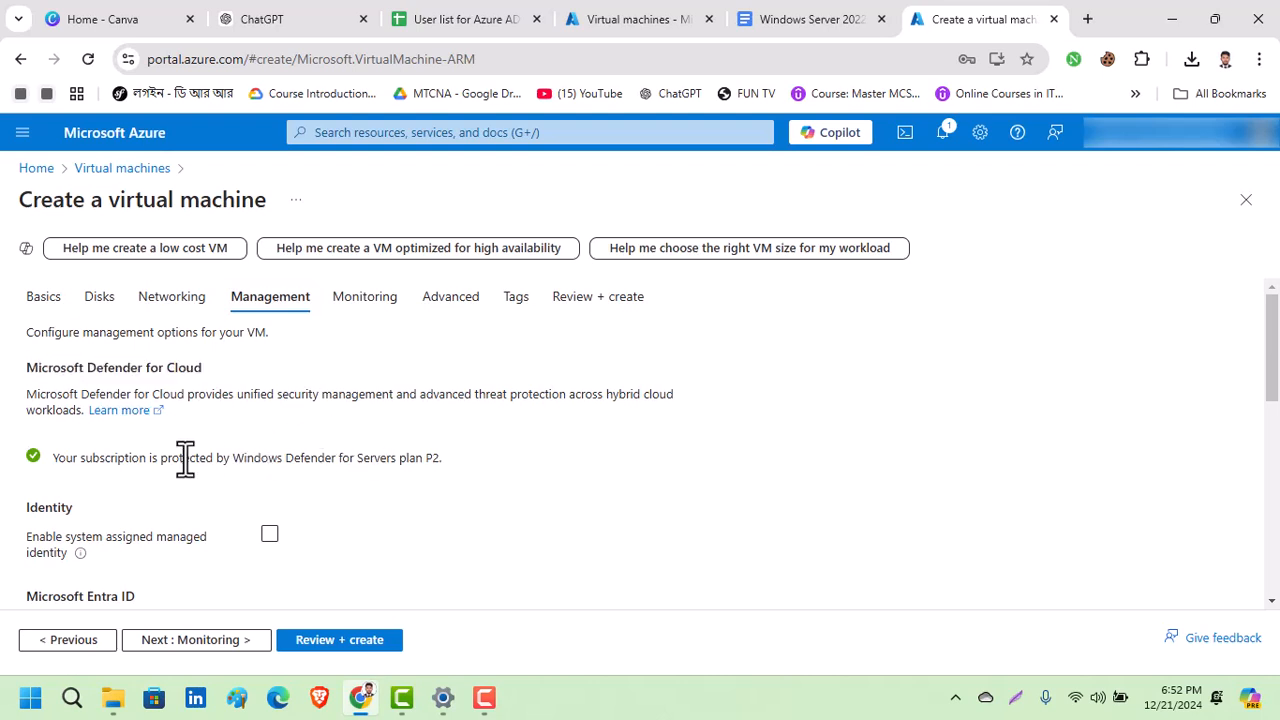
drag(55, 463, 90, 462)
click(437, 457)
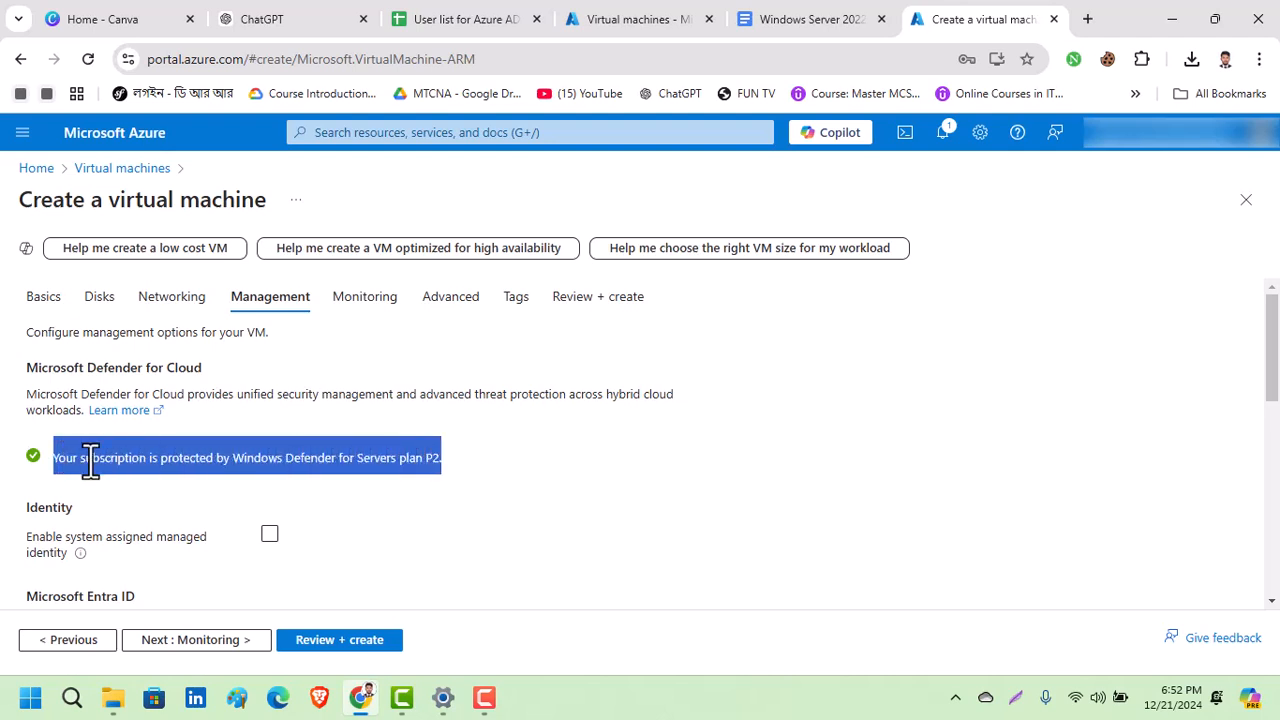
double_click(297, 462)
Step: Disable auto-shutdown for the virtual machine
scroll(386, 466, down, 1)
scroll(452, 390, down, 1)
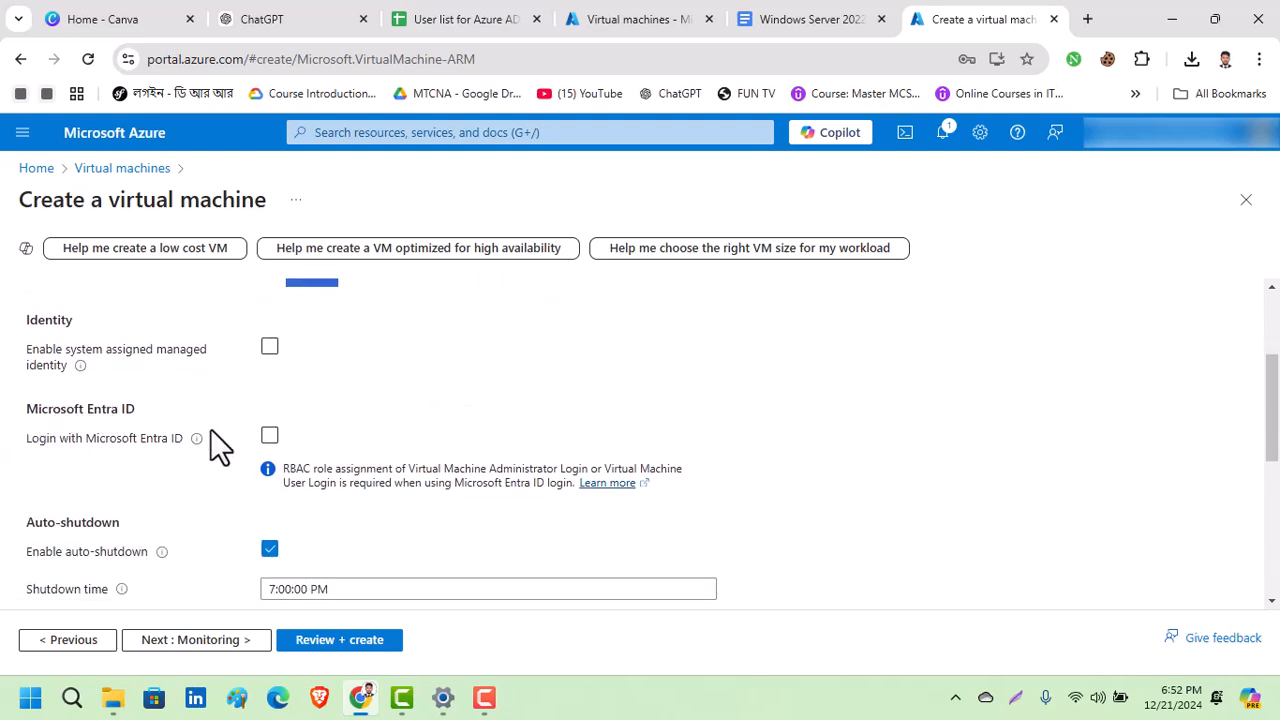
scroll(230, 432, down, 2)
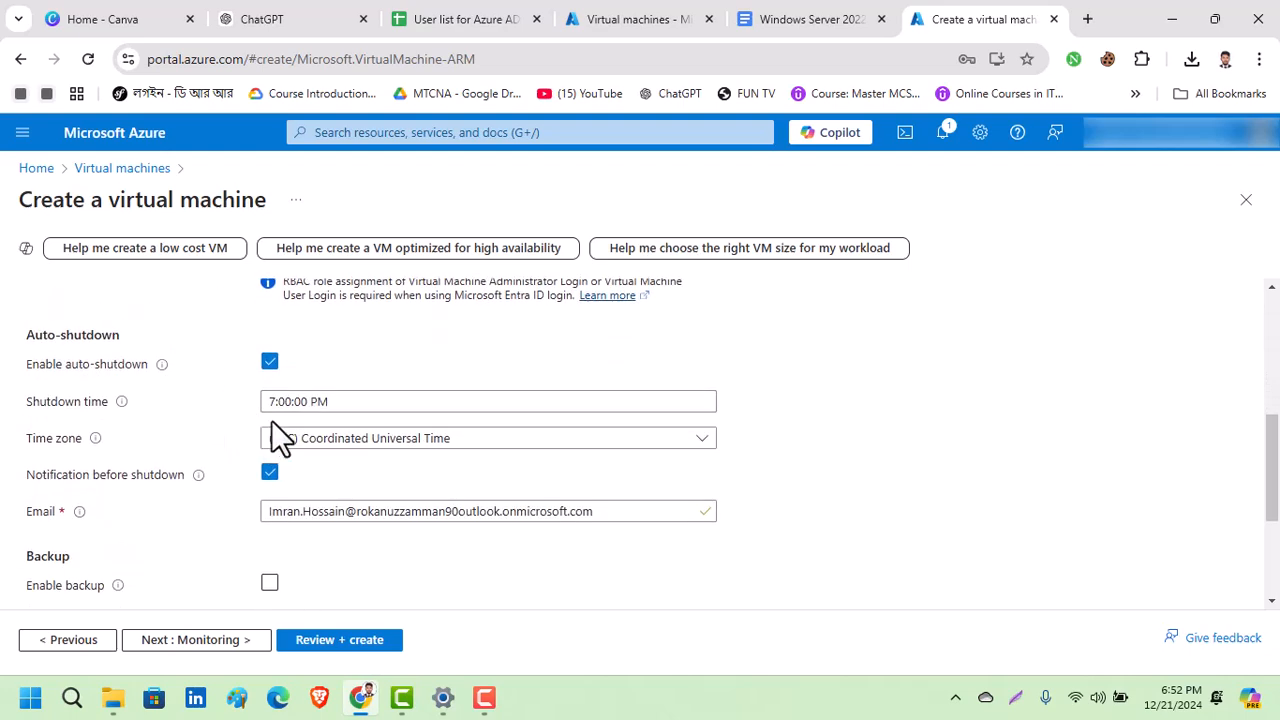
click(270, 364)
scroll(257, 451, down, 1)
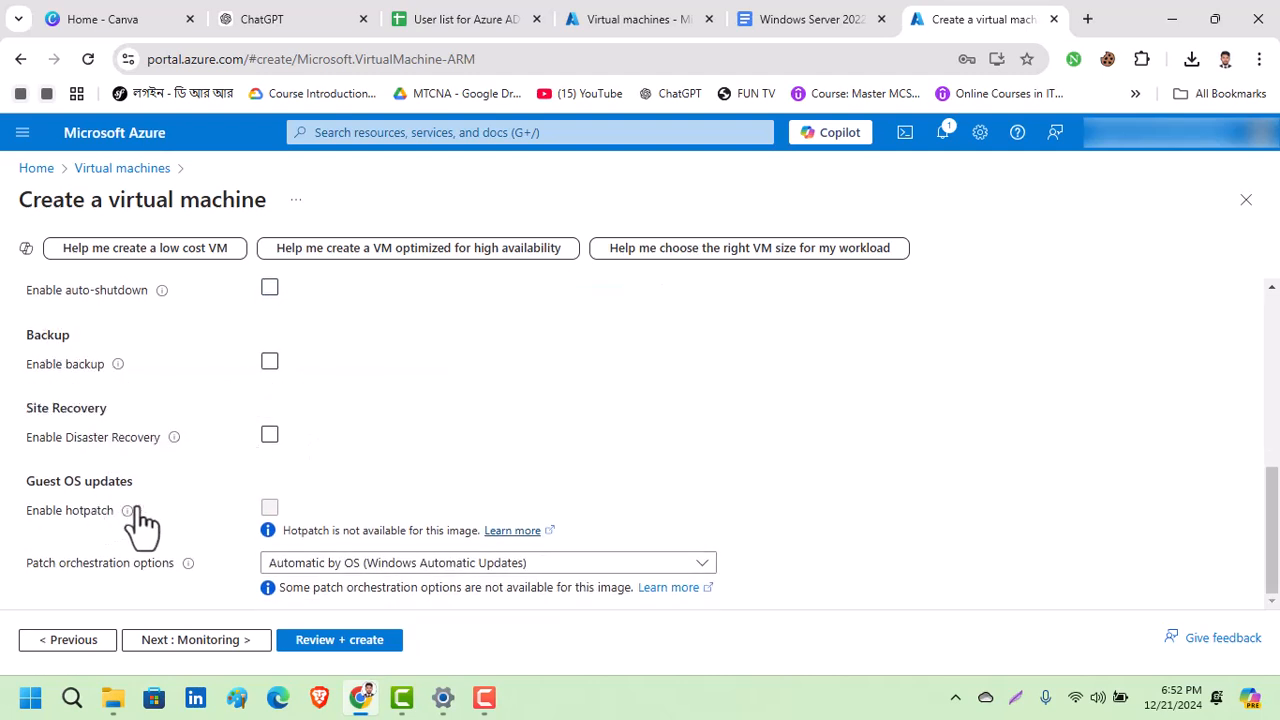
Step: Read the explanation of the backup option and proceed to the monitoring settings with backup disabled
scroll(229, 494, up, 1)
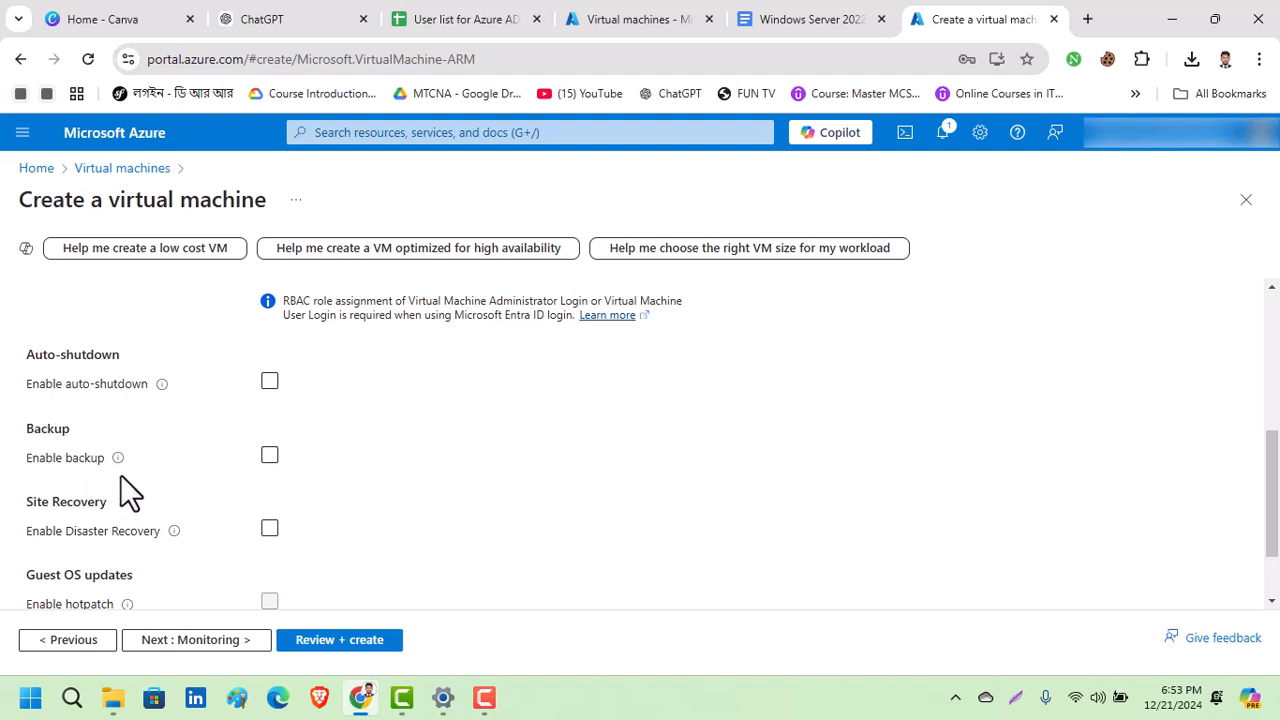
mouse_move(118, 460)
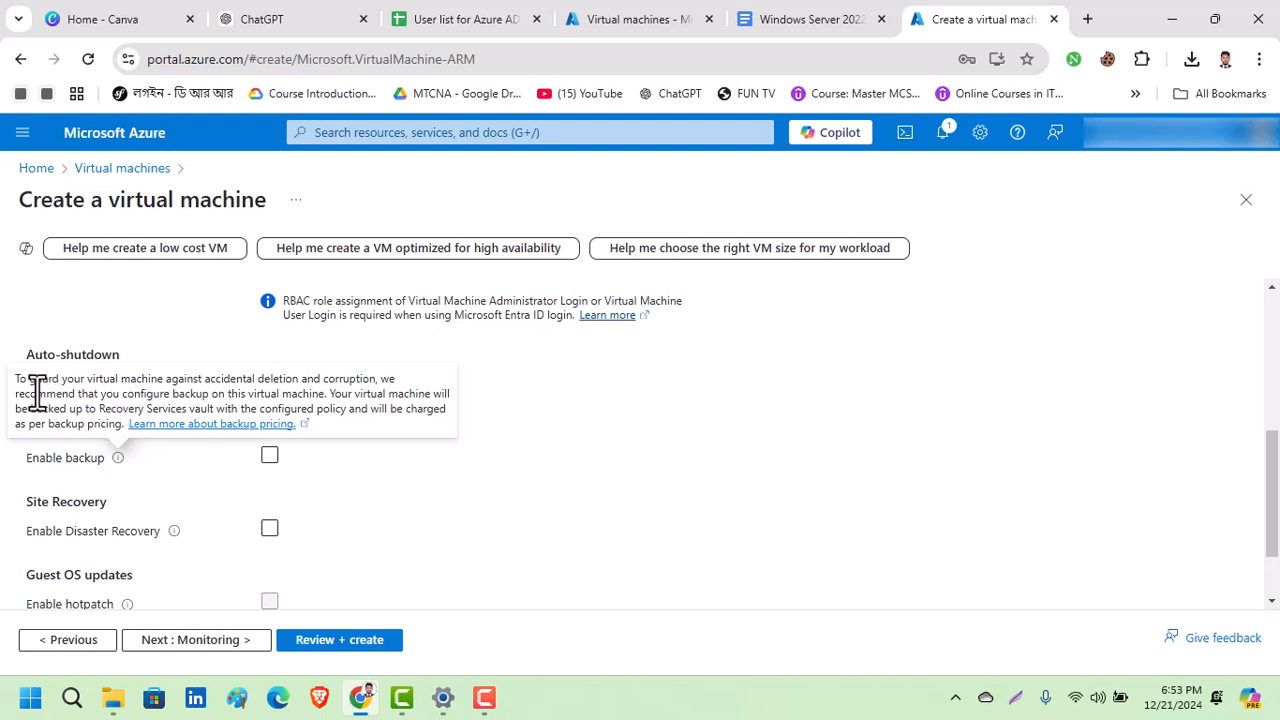
drag(16, 379, 397, 379)
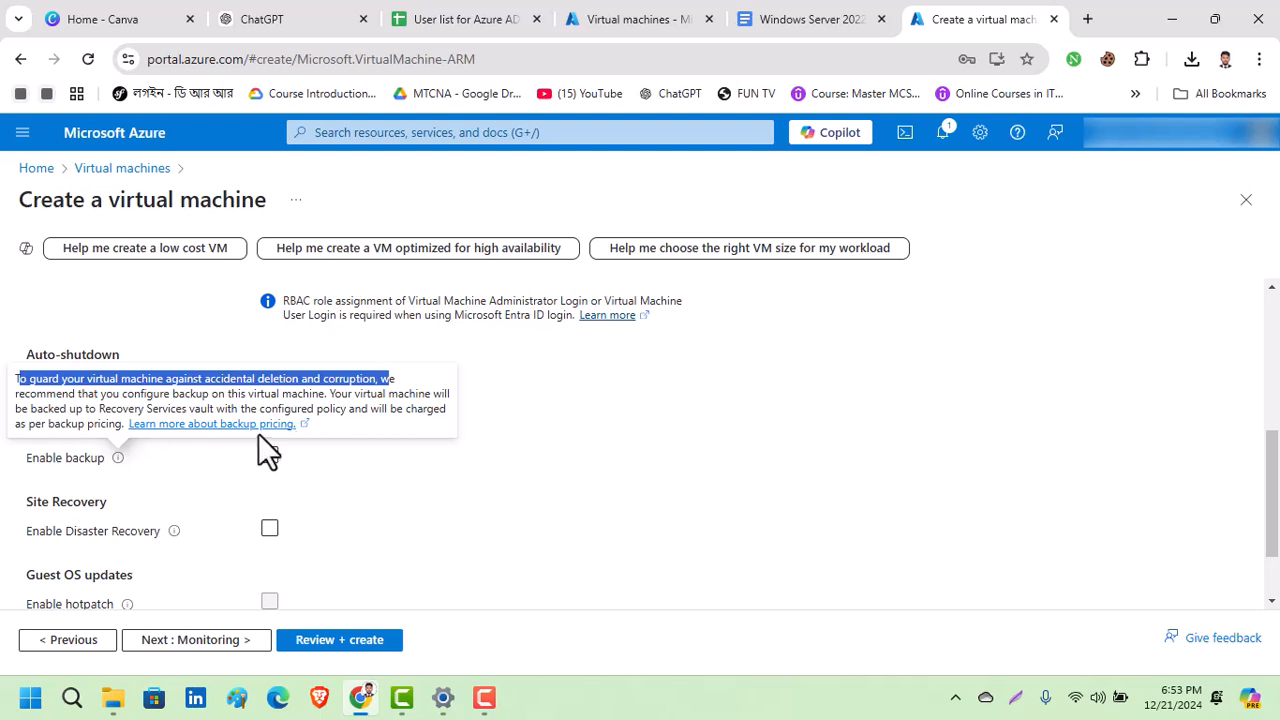
drag(124, 422, 15, 378)
click(196, 450)
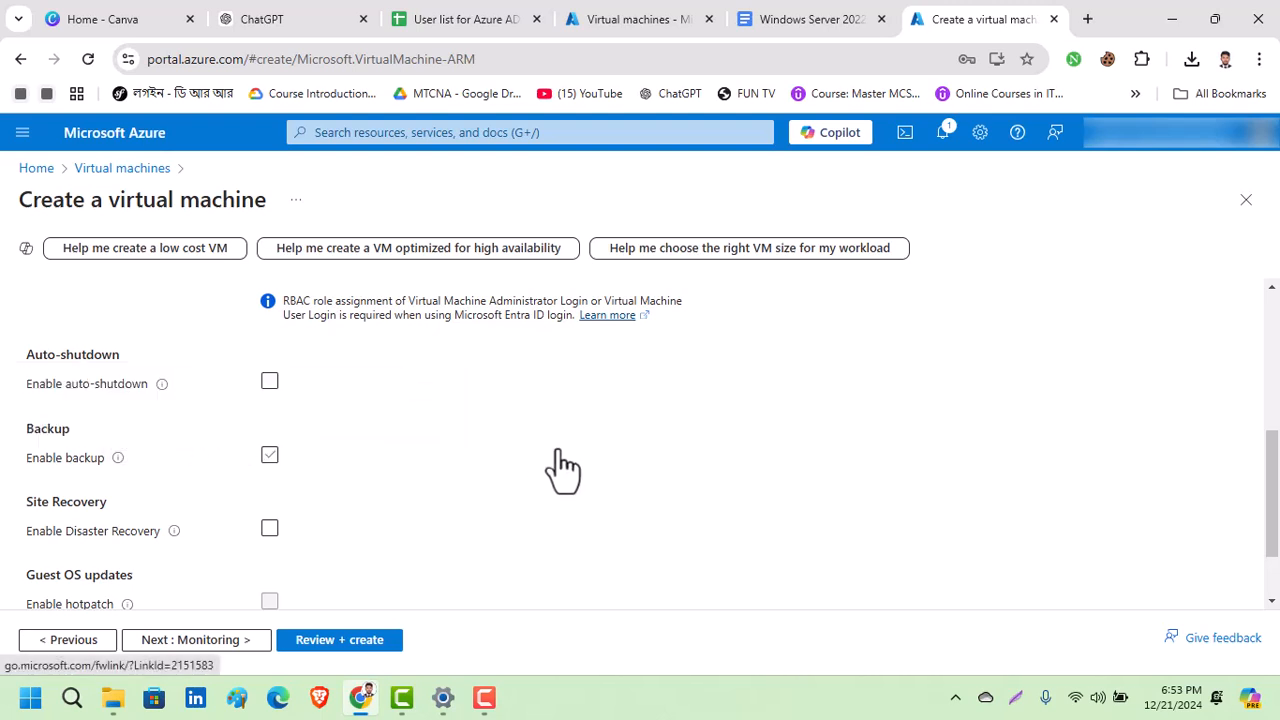
click(270, 456)
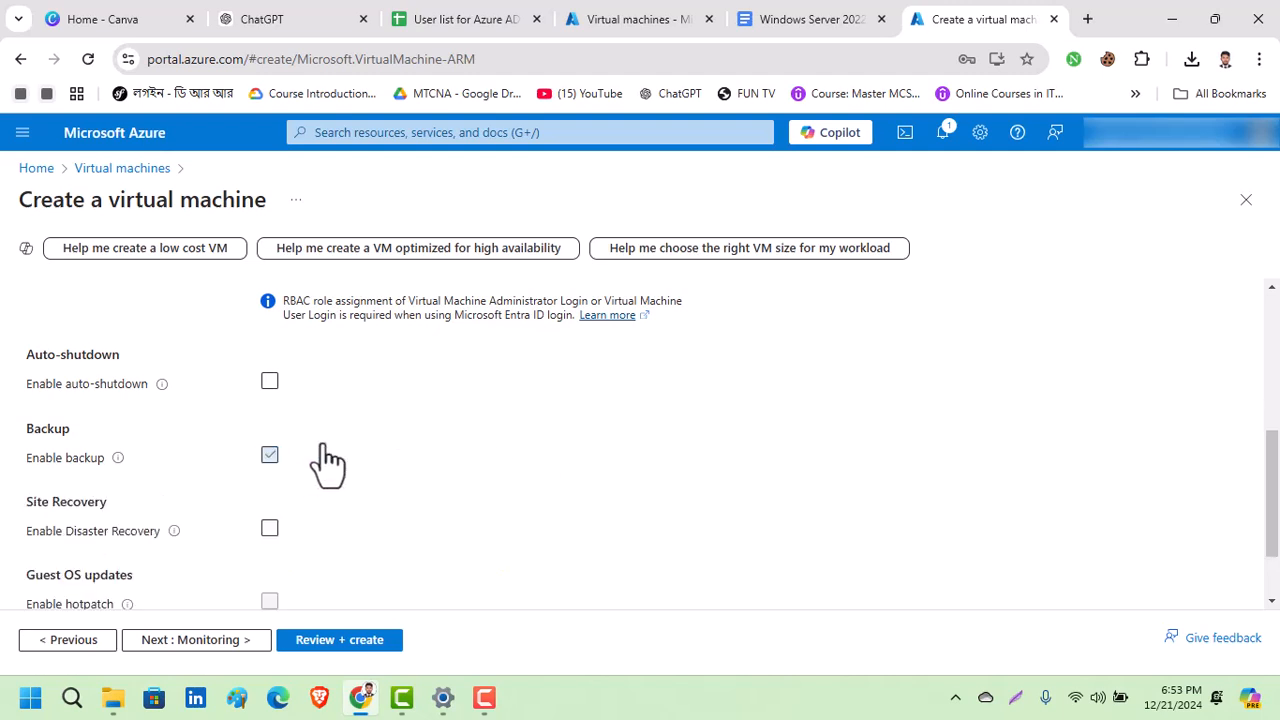
scroll(335, 465, down, 1)
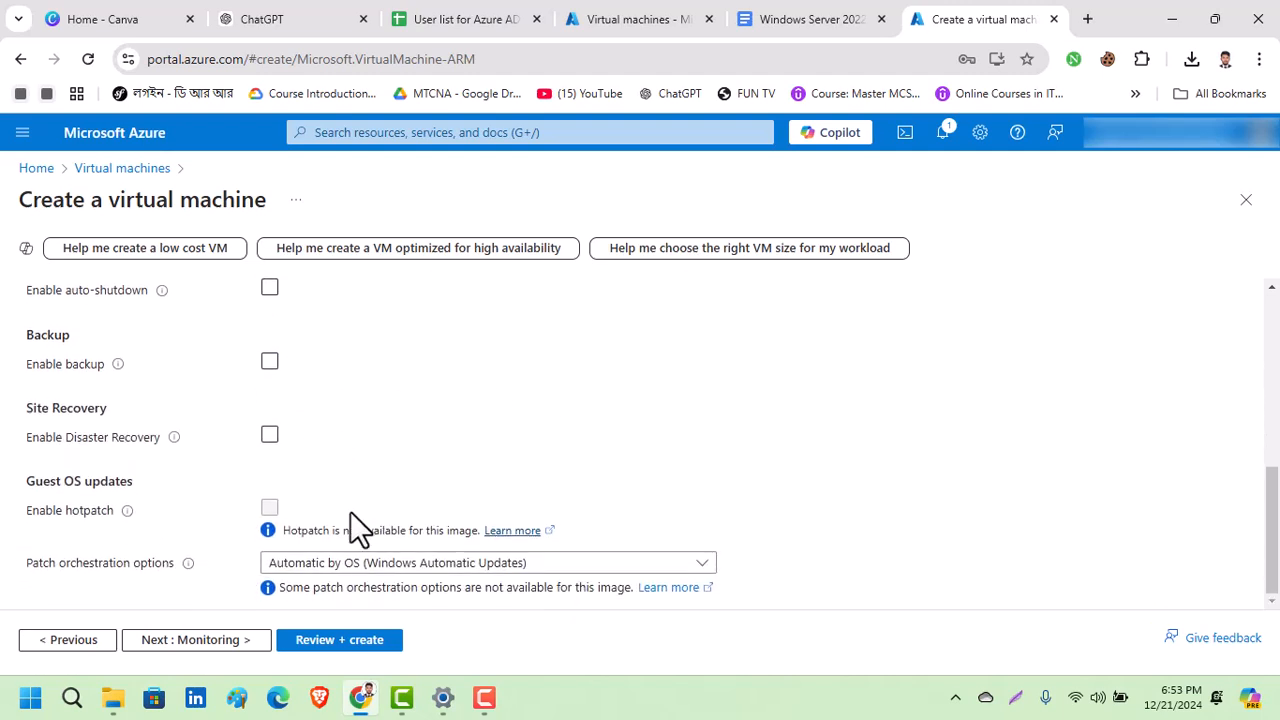
click(196, 643)
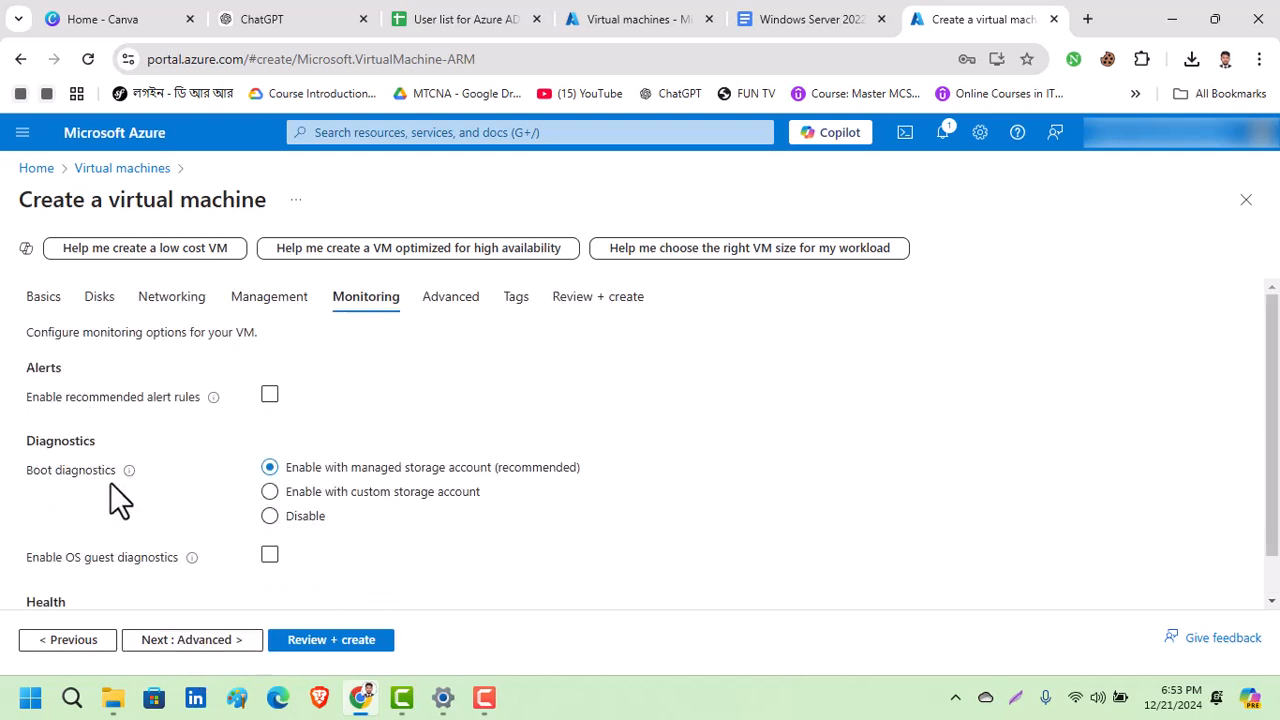
Step: Review the alert, diagnostics and health options and proceed to the advanced settings
scroll(143, 485, down, 1)
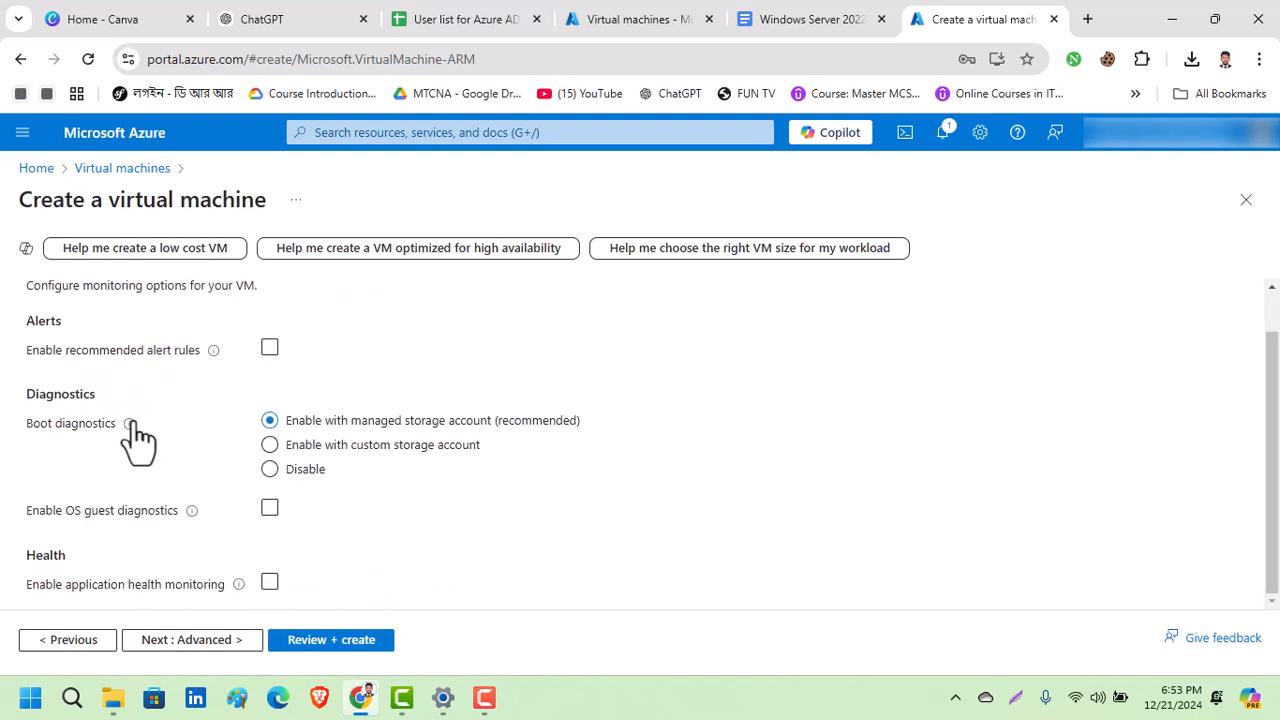
scroll(140, 435, up, 1)
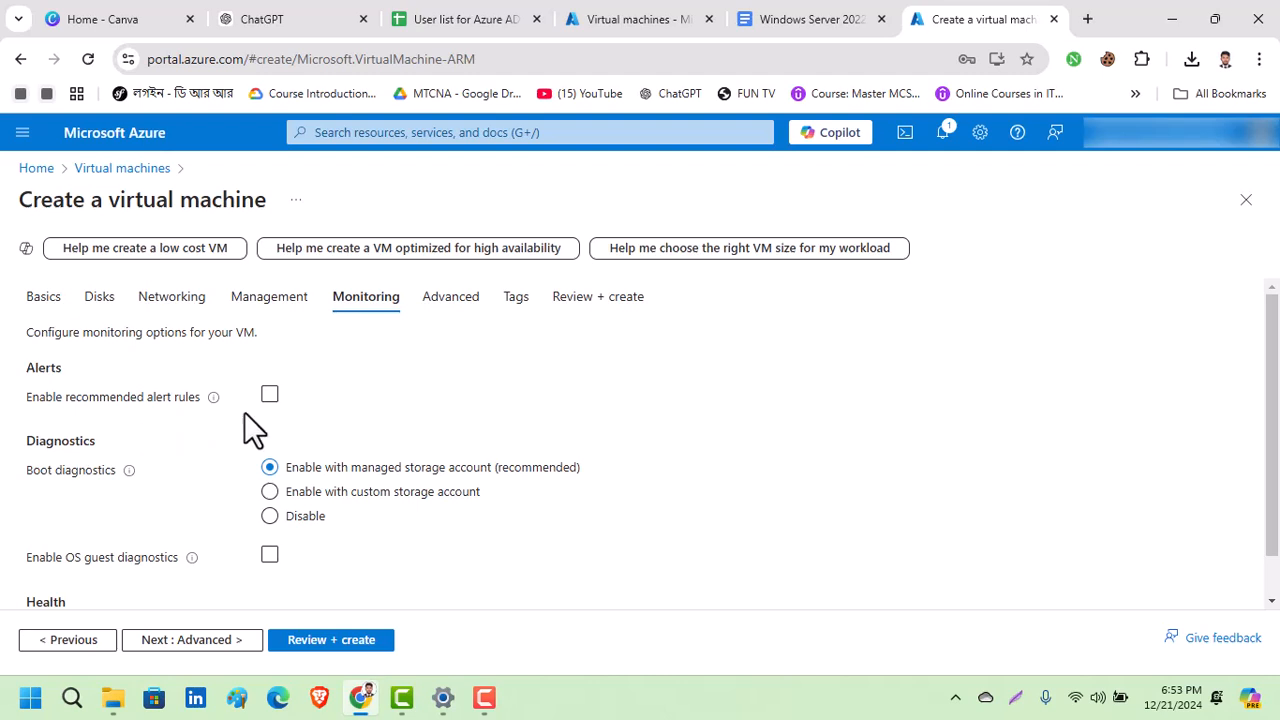
scroll(300, 423, down, 1)
click(195, 640)
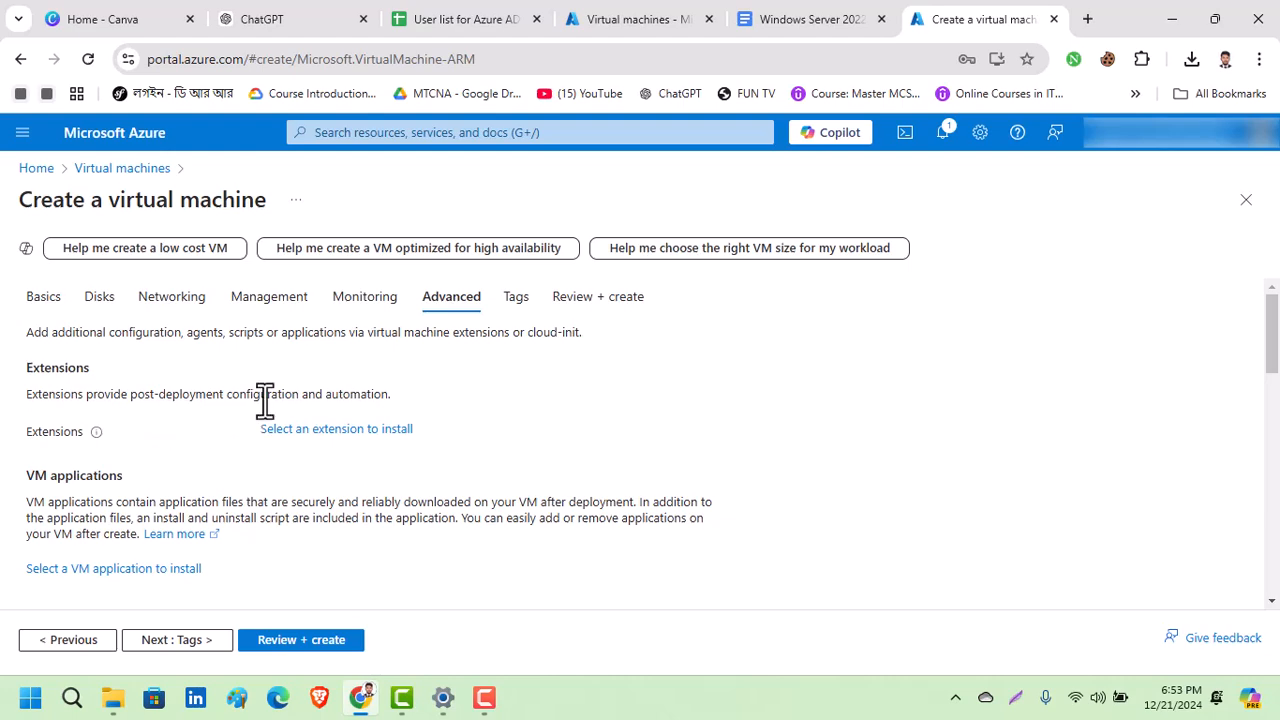
Step: Examine the advanced settings for extensions, VM applications, custom data, user data, NVMe performance, host and capacity reservations
scroll(128, 445, down, 3)
scroll(232, 404, up, 3)
scroll(251, 466, down, 4)
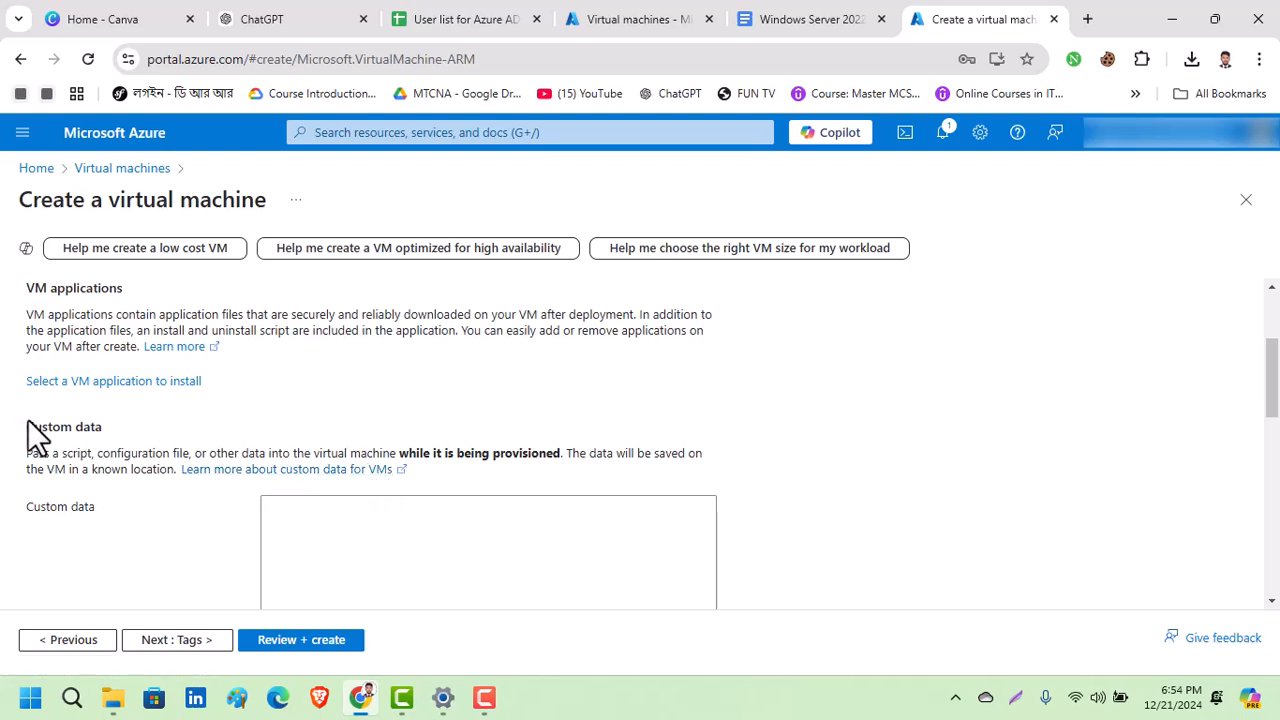
scroll(462, 521, down, 5)
scroll(300, 451, up, 3)
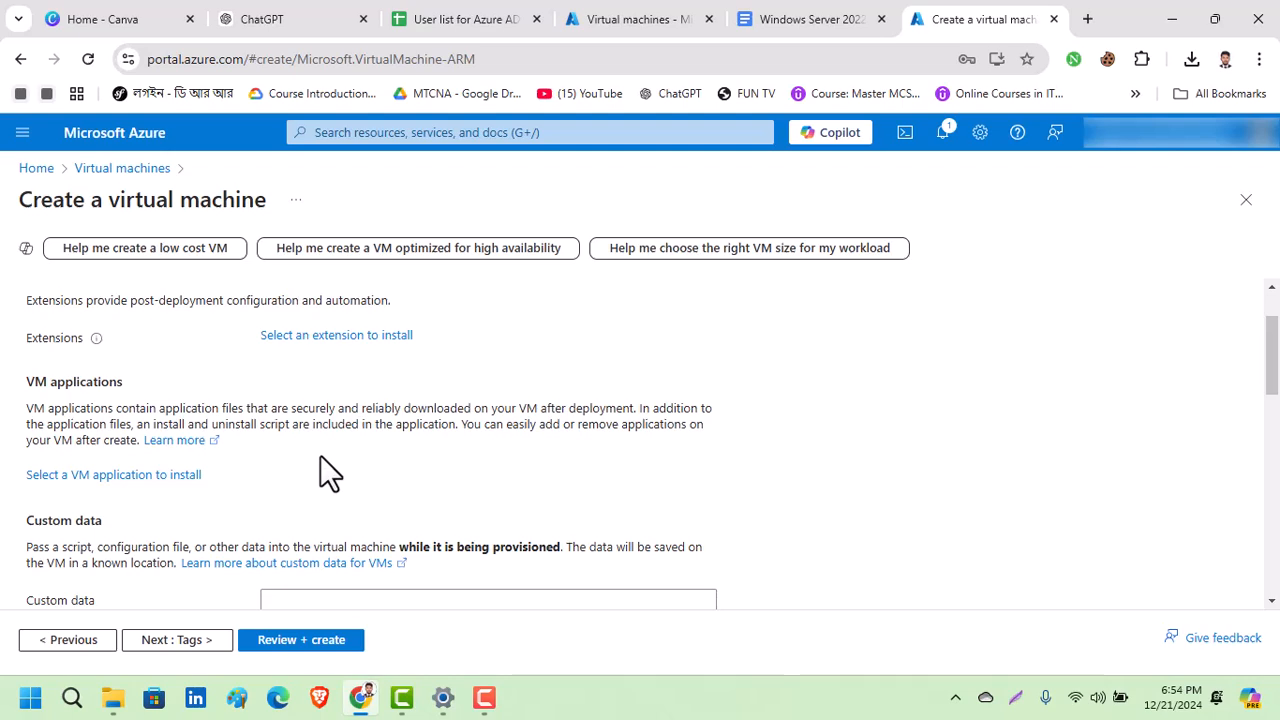
scroll(320, 455, down, 4)
scroll(250, 505, down, 3)
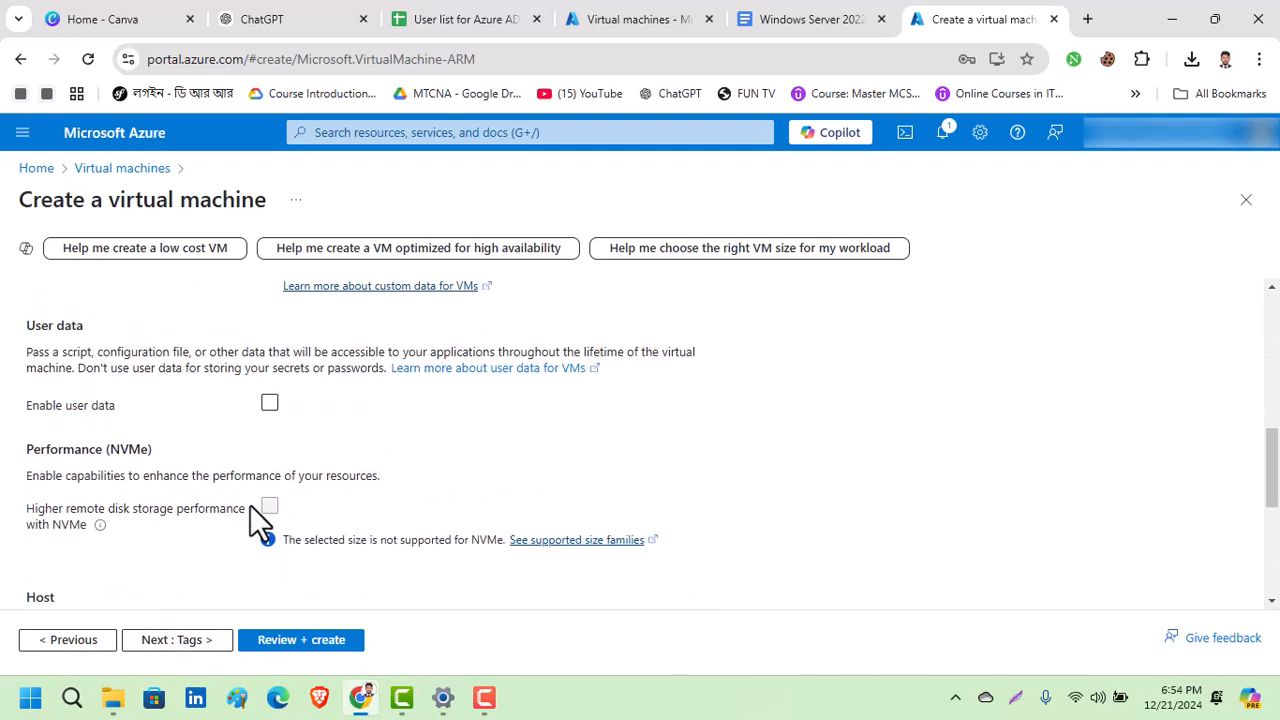
scroll(145, 440, down, 3)
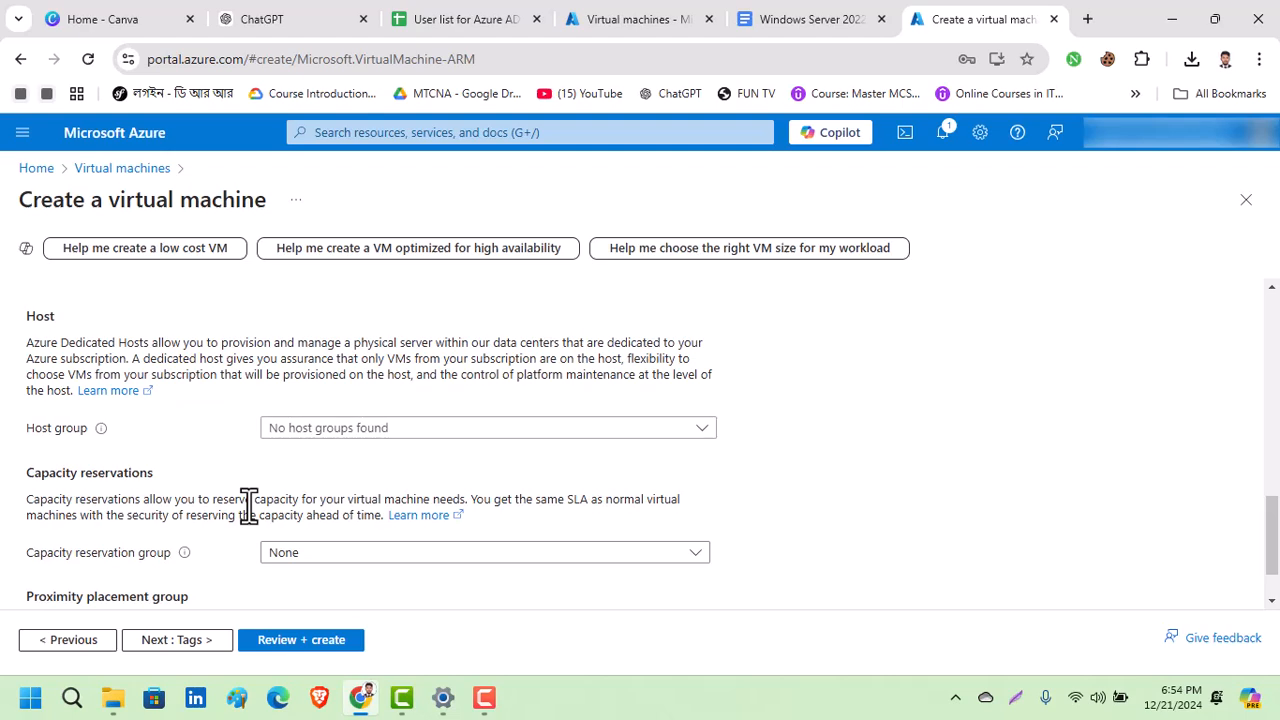
scroll(248, 505, up, 8)
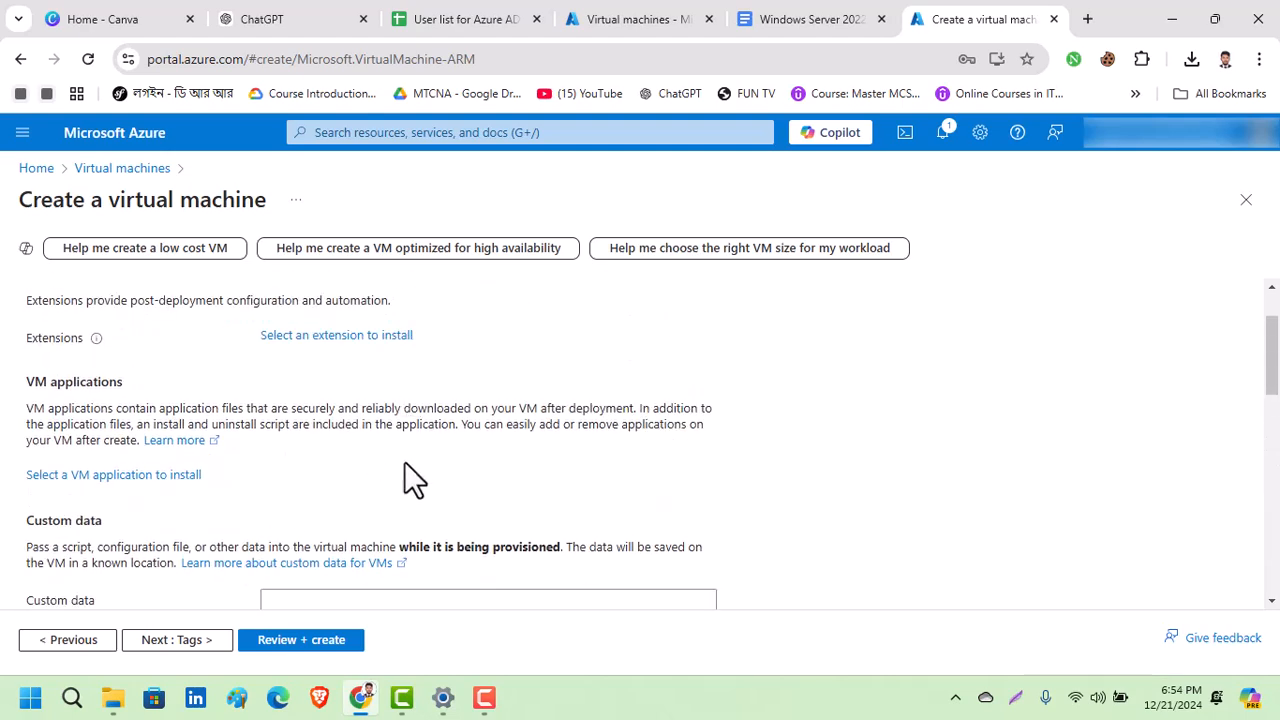
Step: Proceed to the tags settings and add a tag named iatechbd with the value 2025
scroll(405, 463, up, 1)
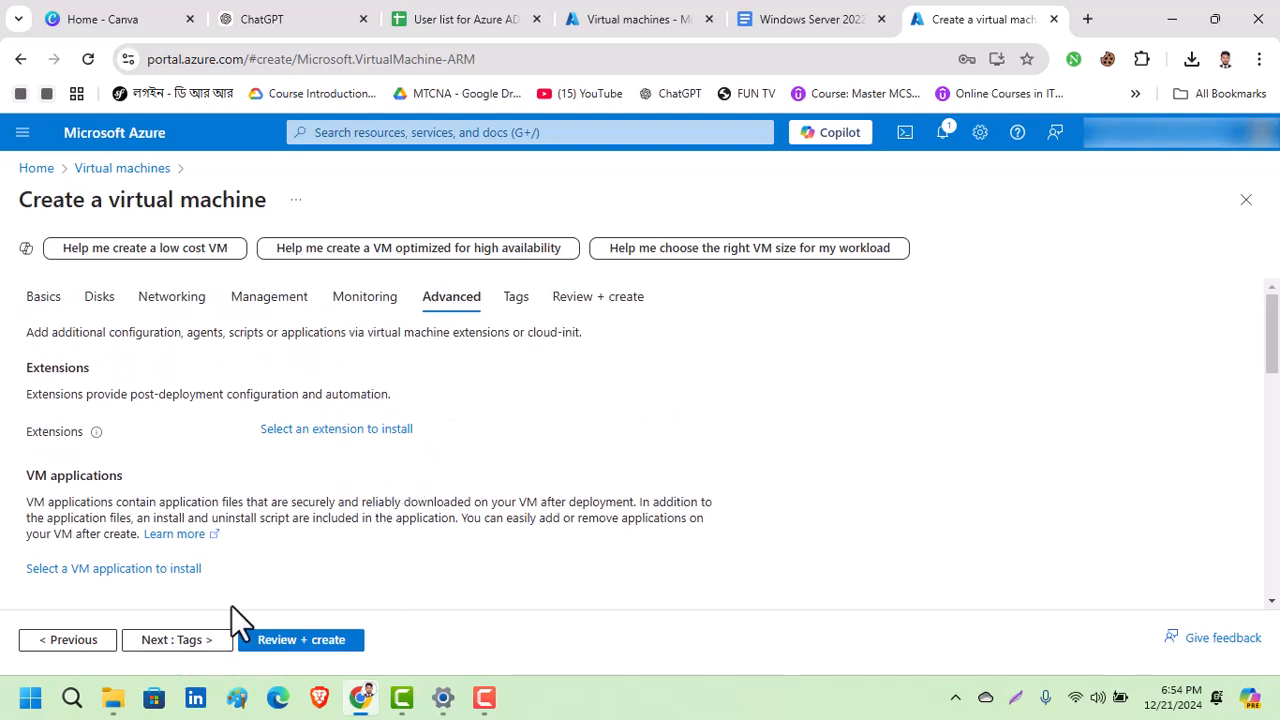
click(177, 640)
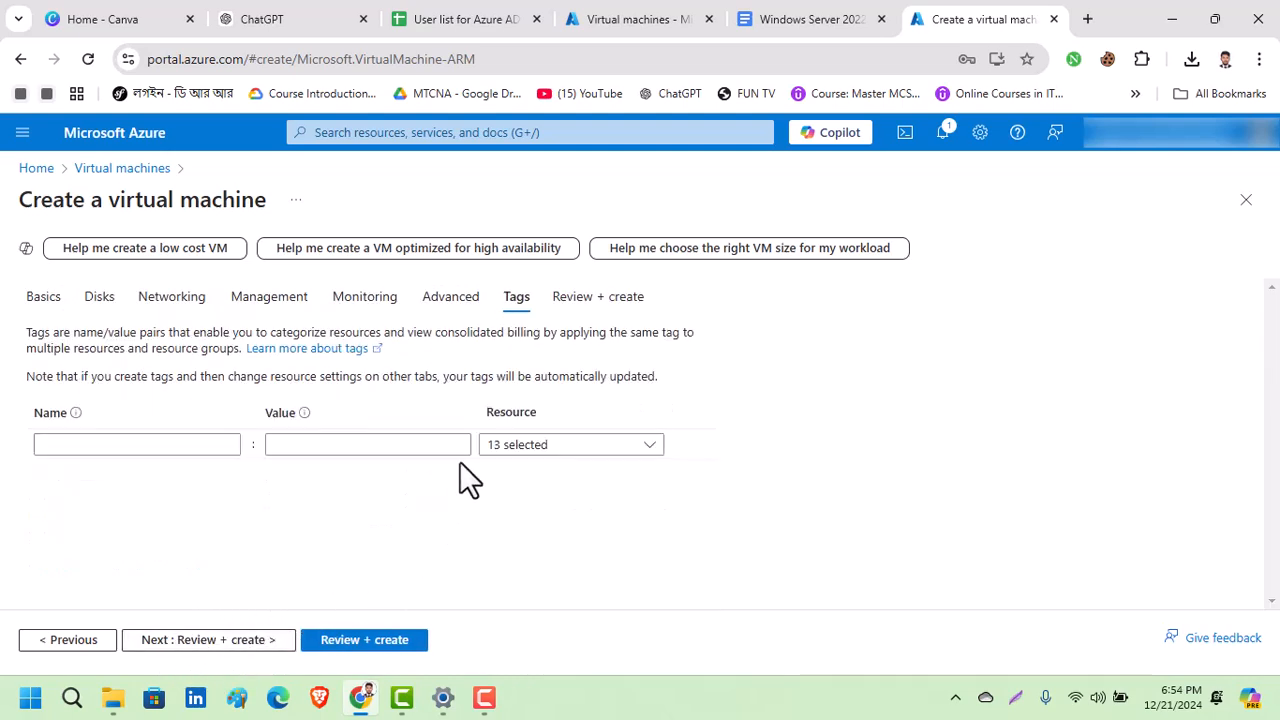
click(153, 452)
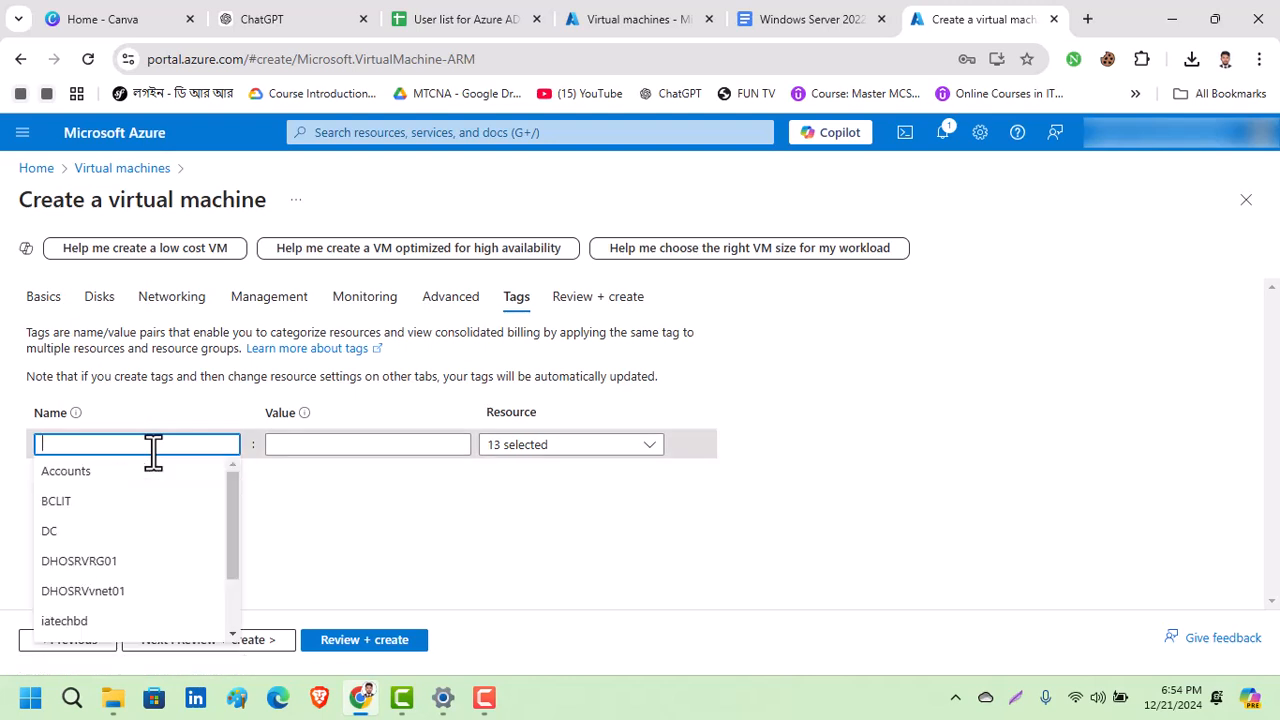
text(ia)
click(101, 501)
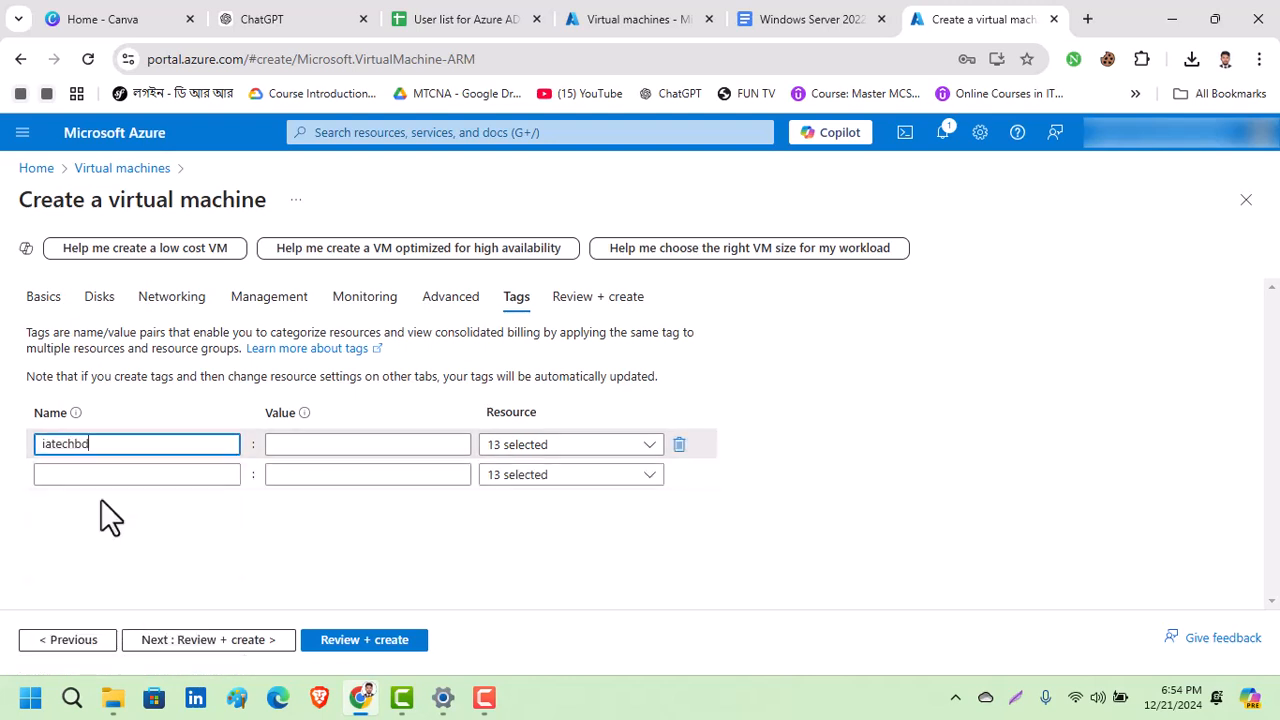
click(318, 446)
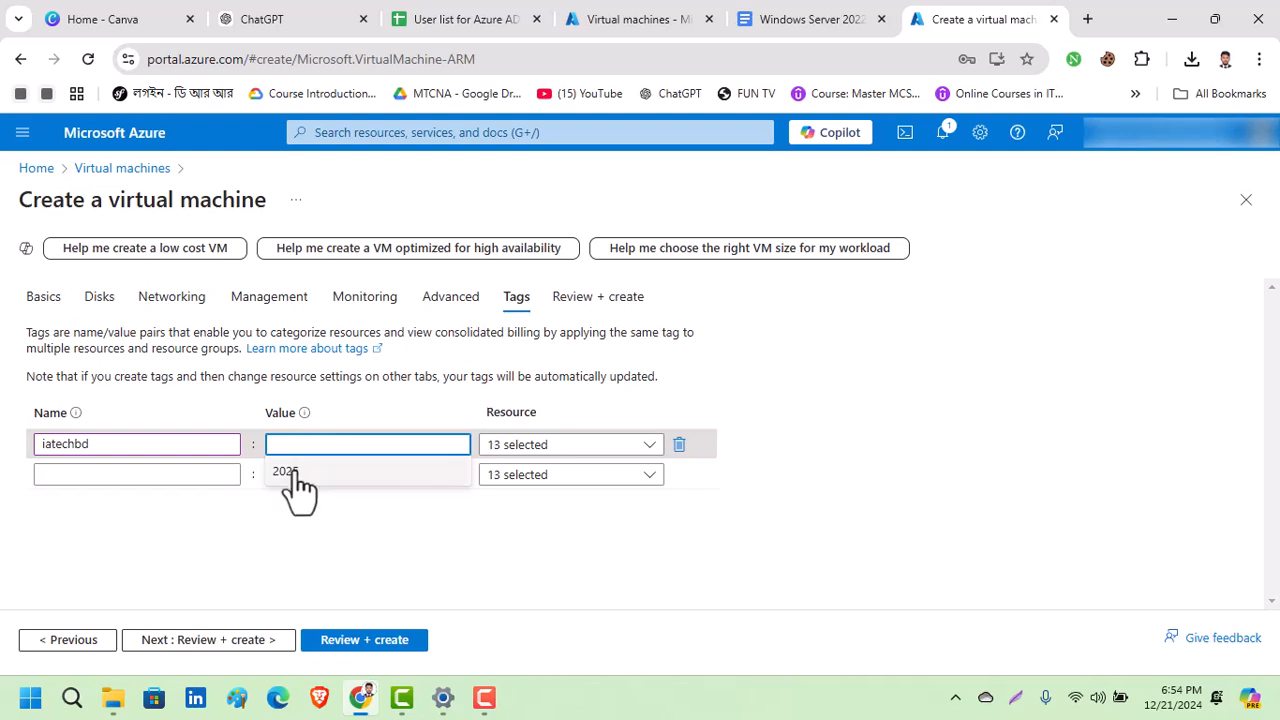
click(285, 471)
Step: Check the resource types covered by the iatechbd tag, keep them all selected and proceed to the final review
click(598, 446)
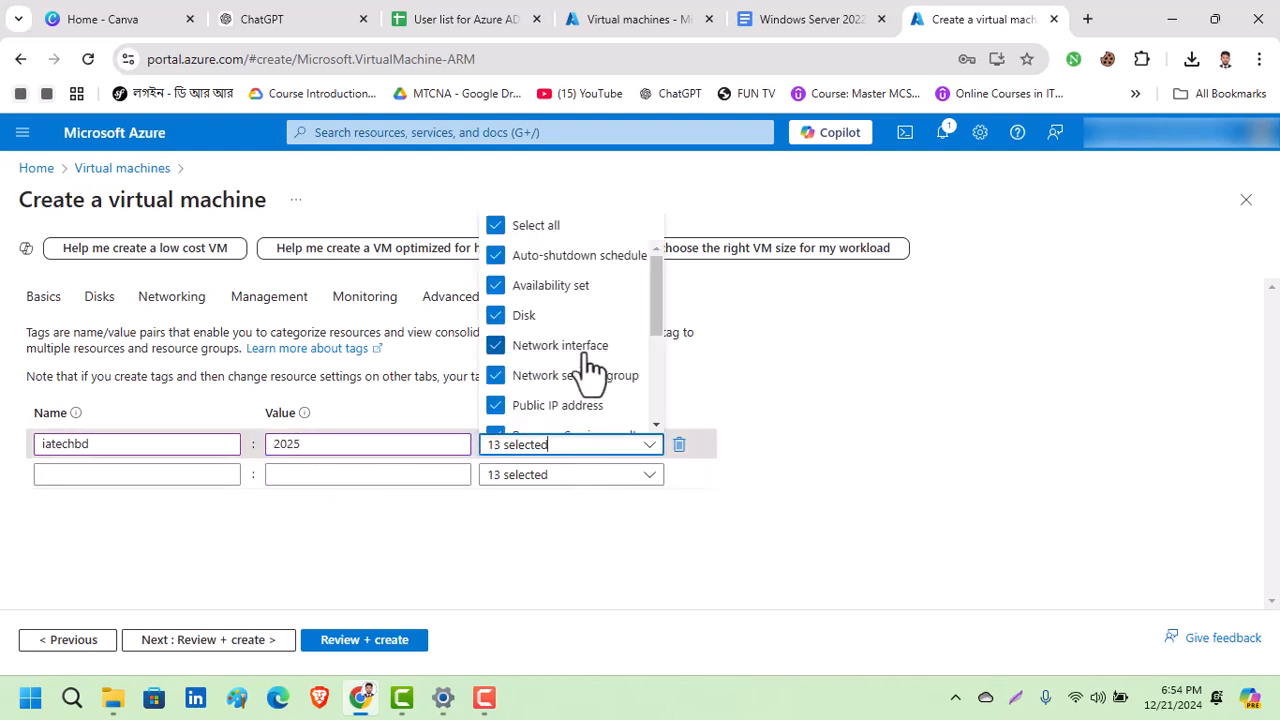
scroll(591, 330, down, 3)
scroll(600, 340, up, 3)
click(820, 395)
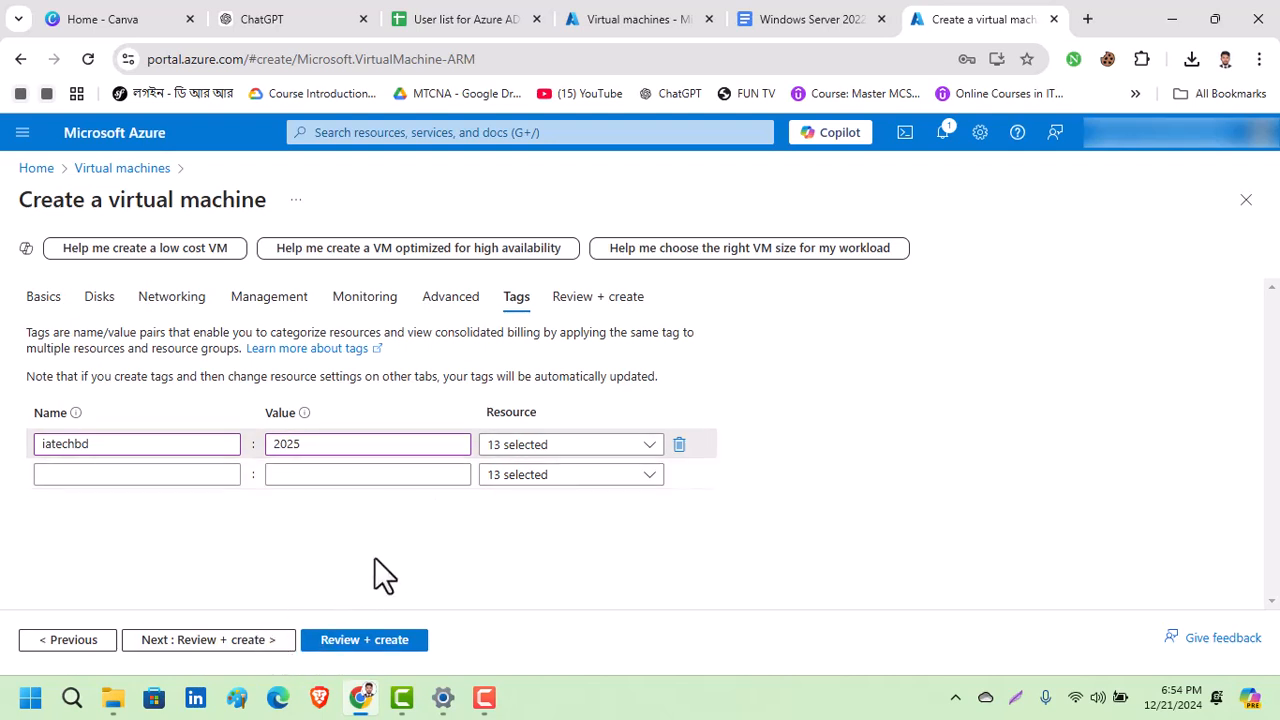
click(246, 645)
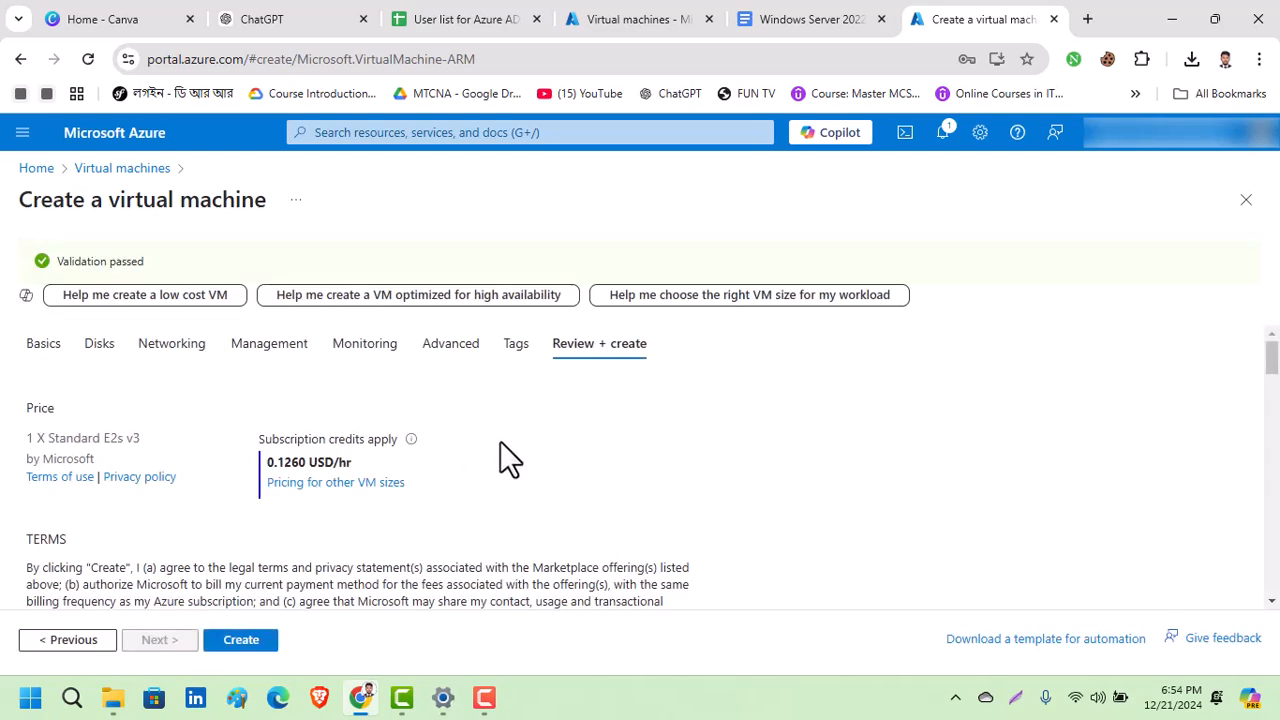
Step: Examine the review summary's price, terms, basics, disks, networking and management sections
scroll(410, 450, down, 1)
scroll(386, 457, up, 1)
scroll(322, 450, down, 2)
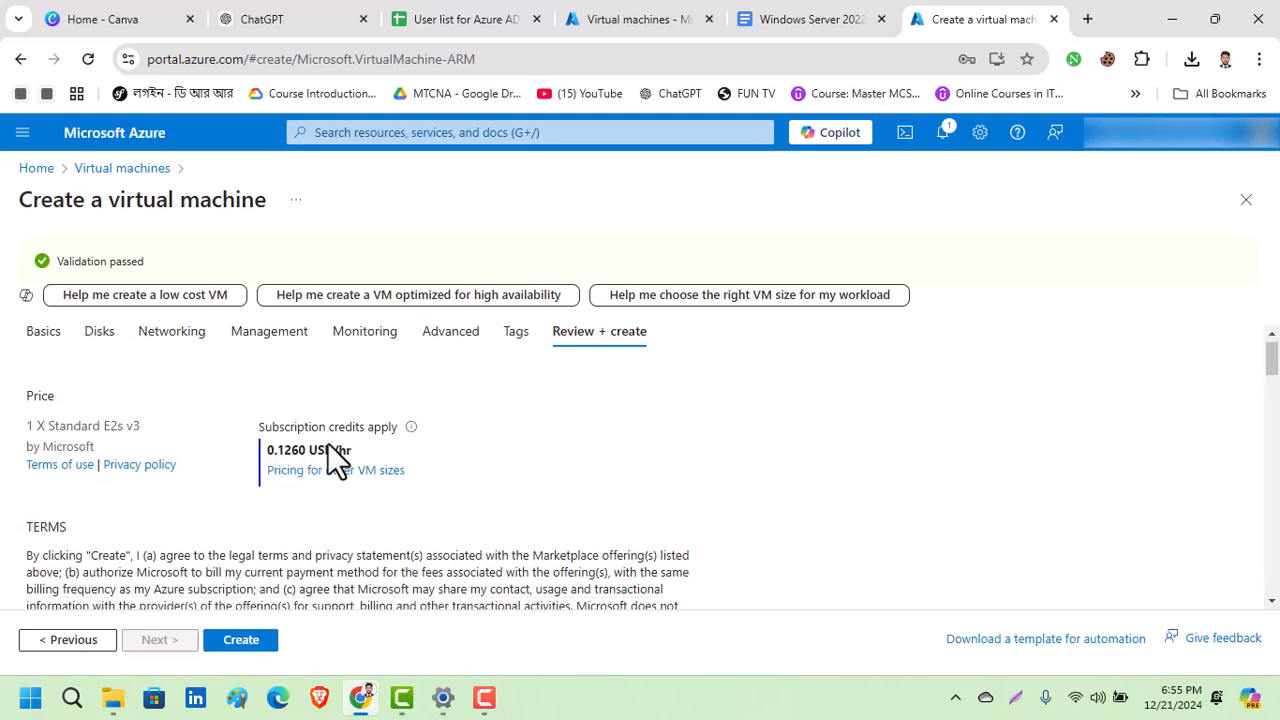
scroll(330, 420, down, 3)
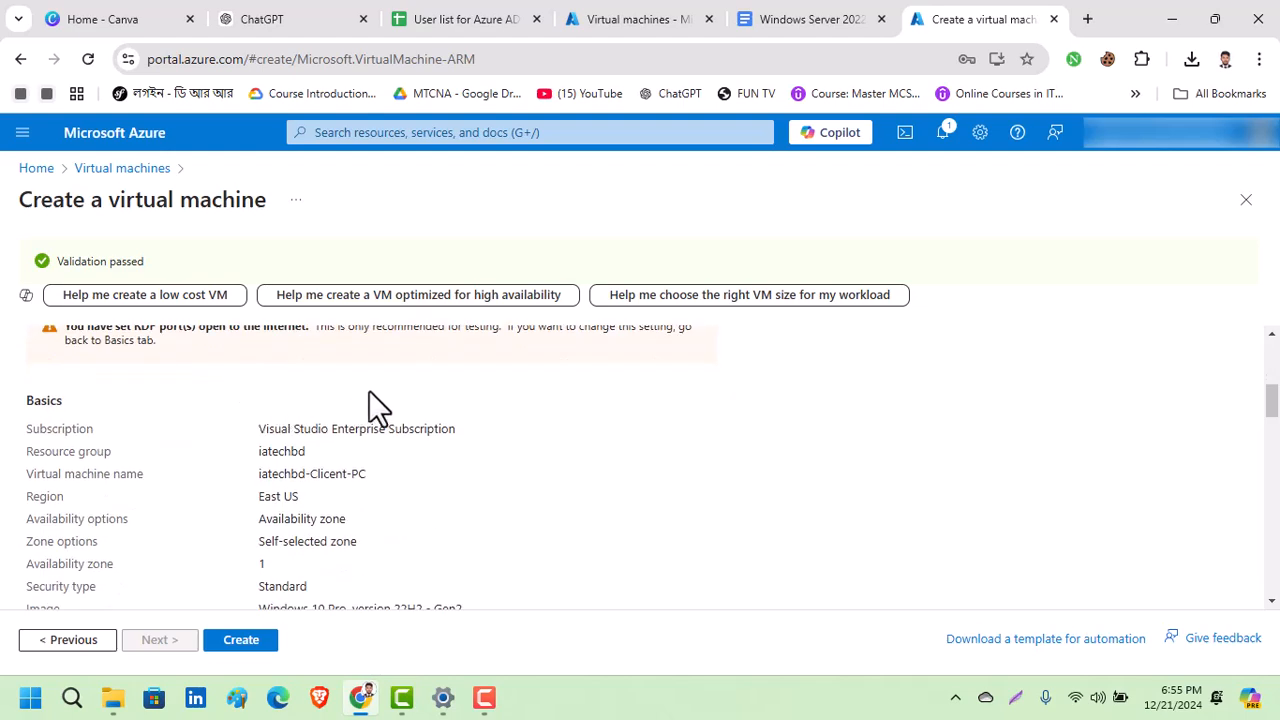
scroll(285, 410, up, 1)
scroll(117, 460, down, 1)
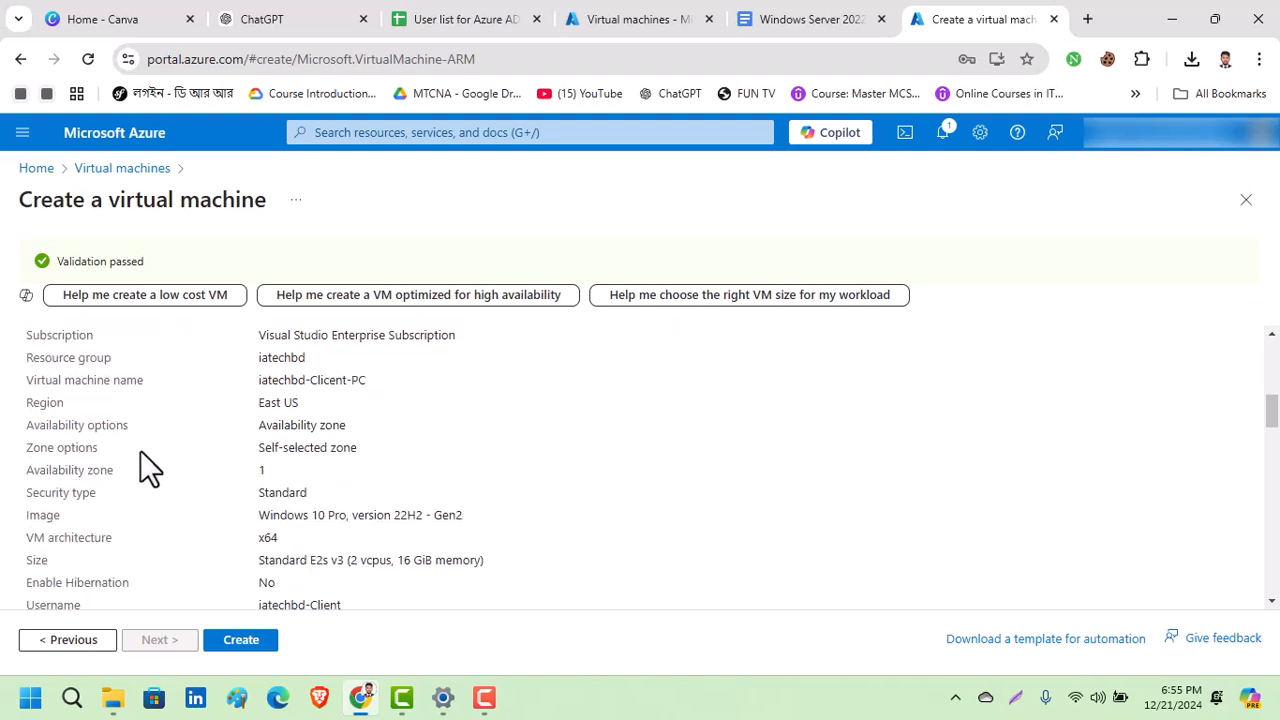
scroll(144, 506, down, 1)
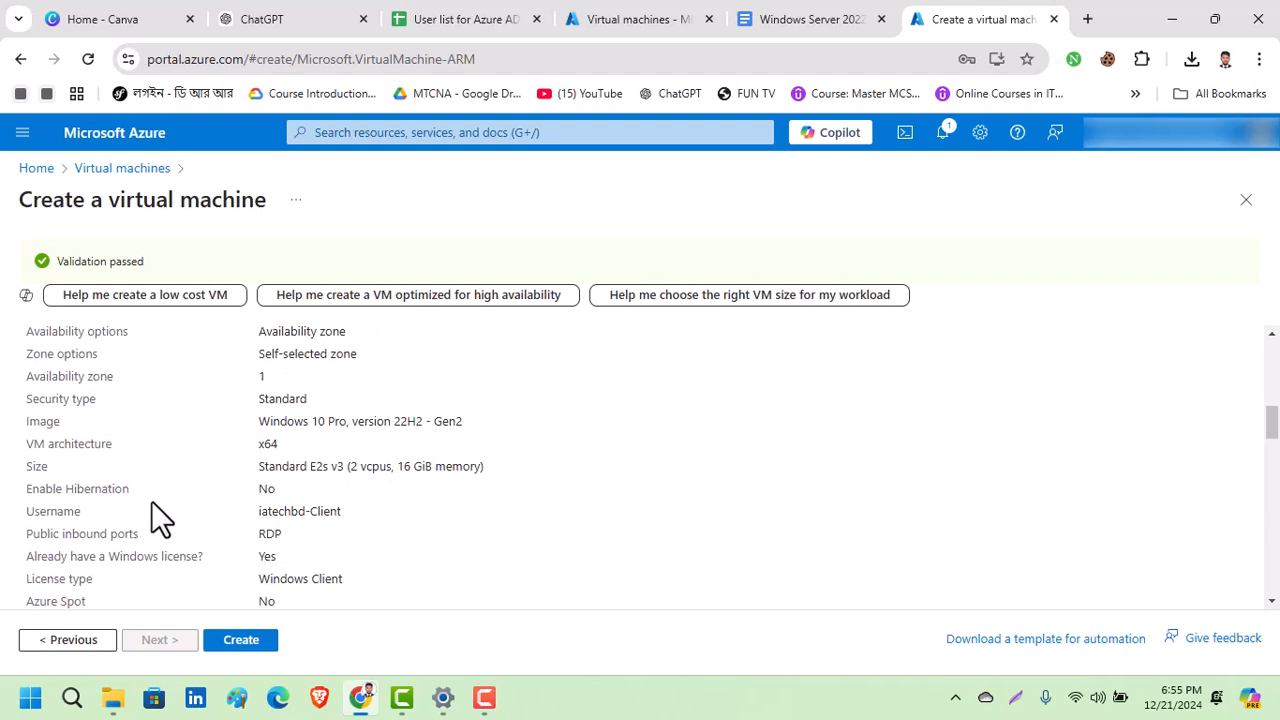
scroll(262, 490, down, 1)
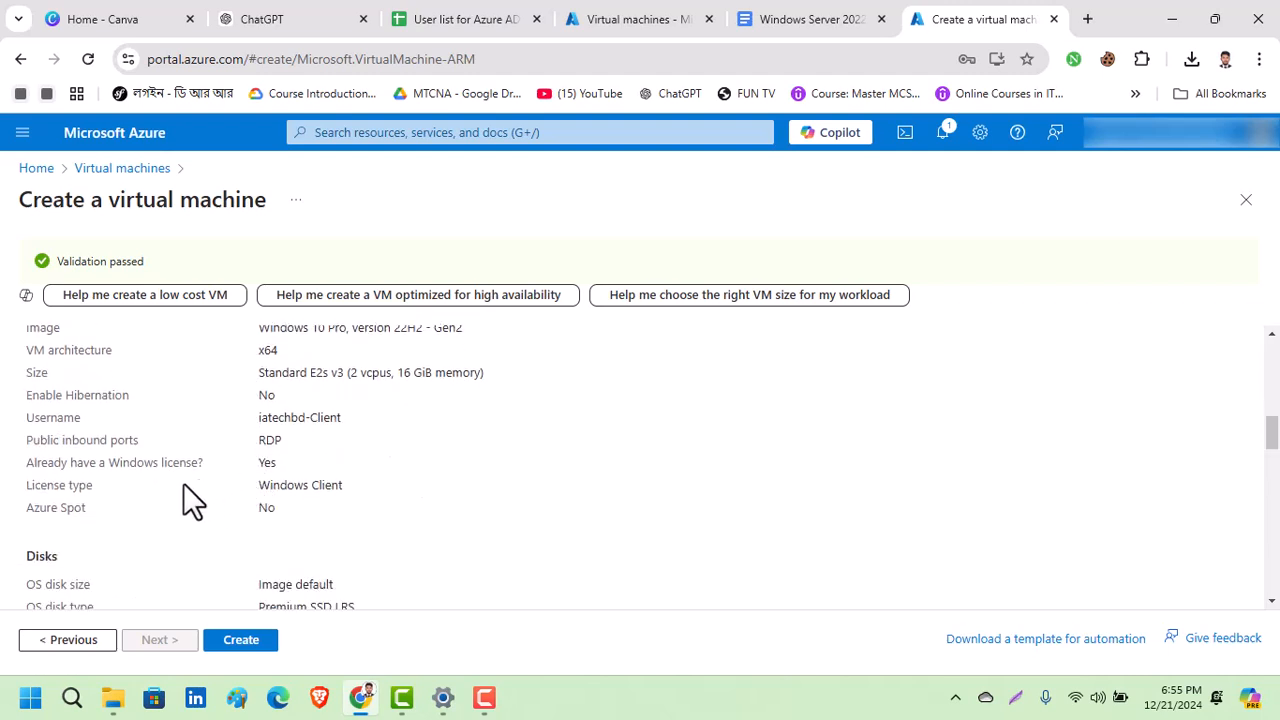
scroll(350, 495, down, 2)
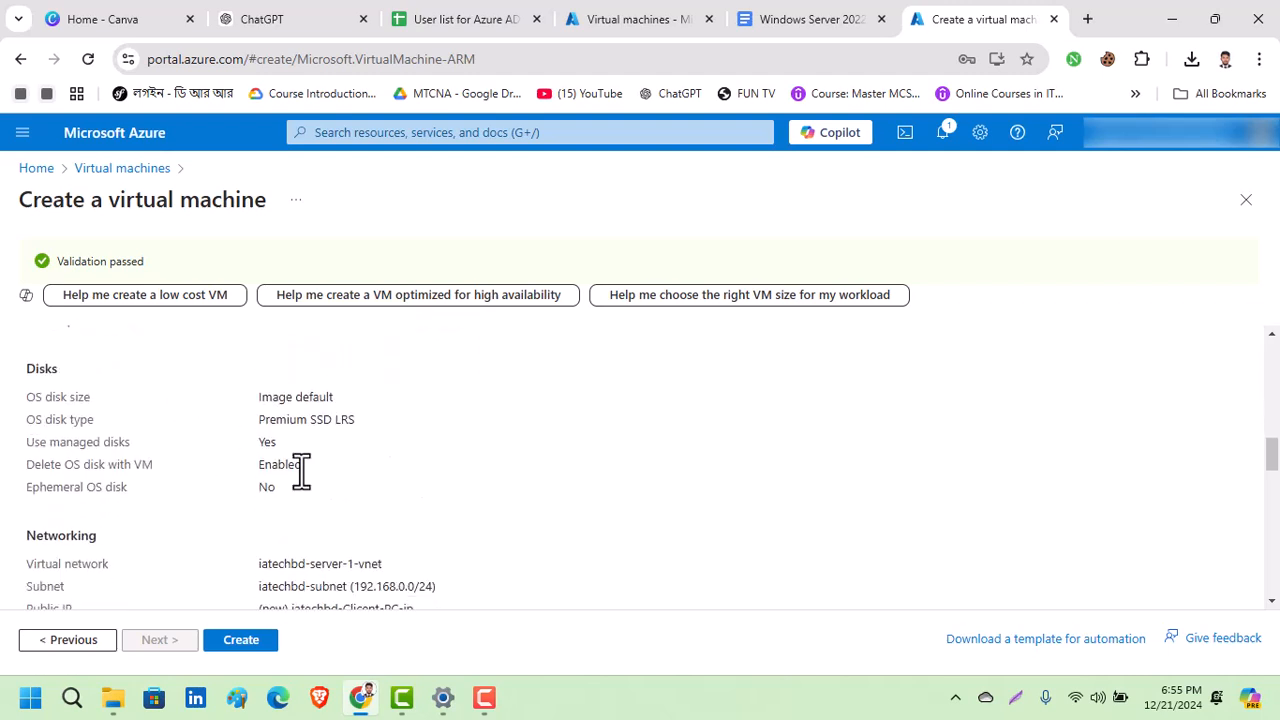
scroll(303, 470, down, 1)
scroll(305, 470, down, 2)
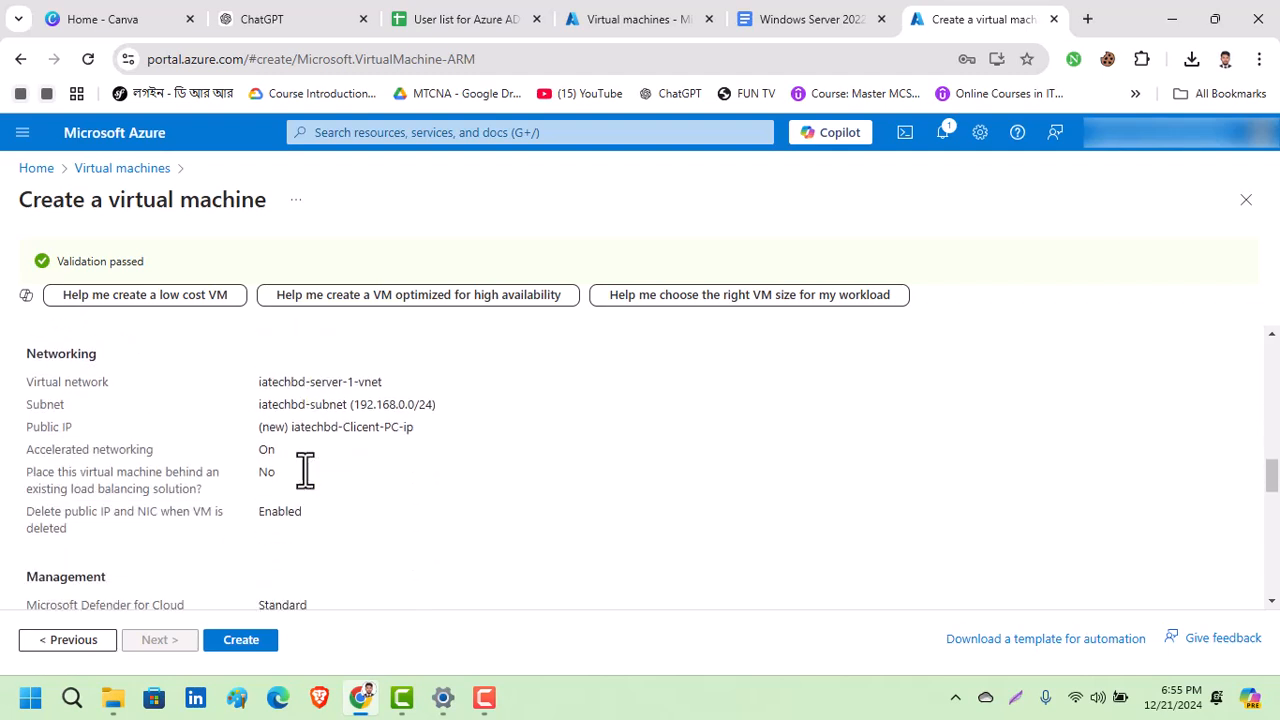
scroll(179, 484, down, 1)
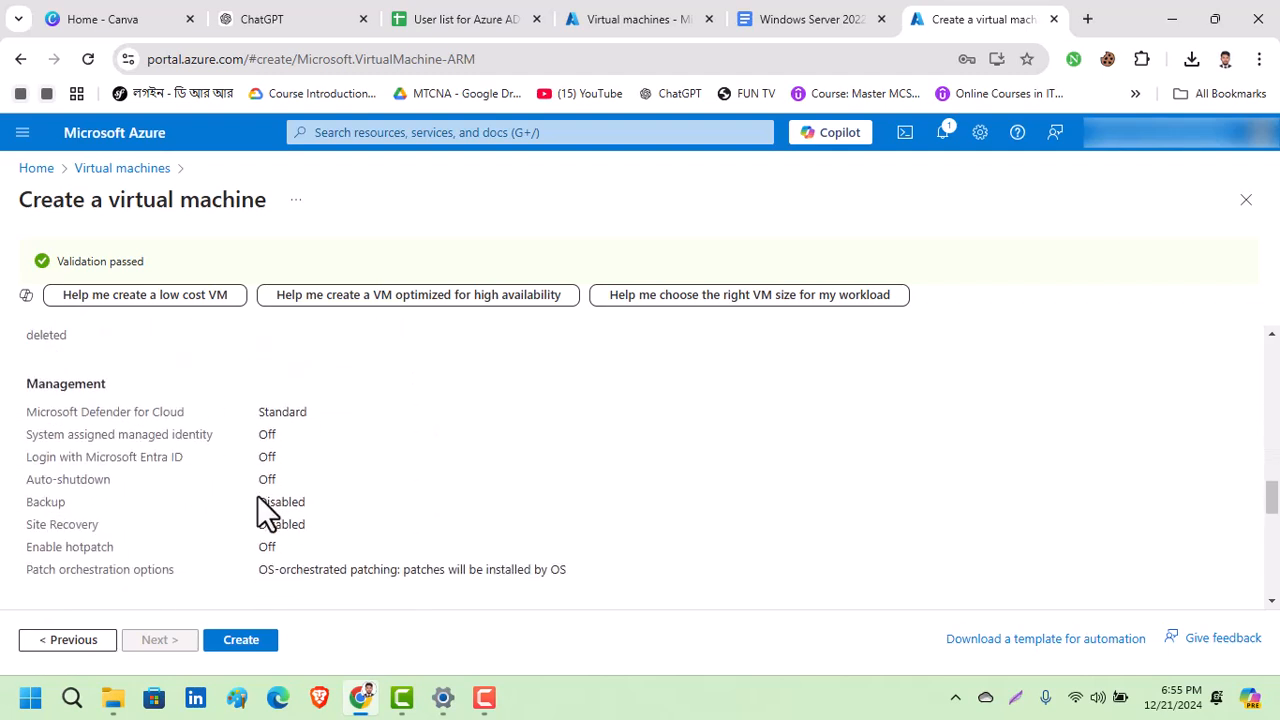
Step: Recheck the configuration summary, its tags and the validation status, and create the virtual machine
scroll(257, 514, up, 3)
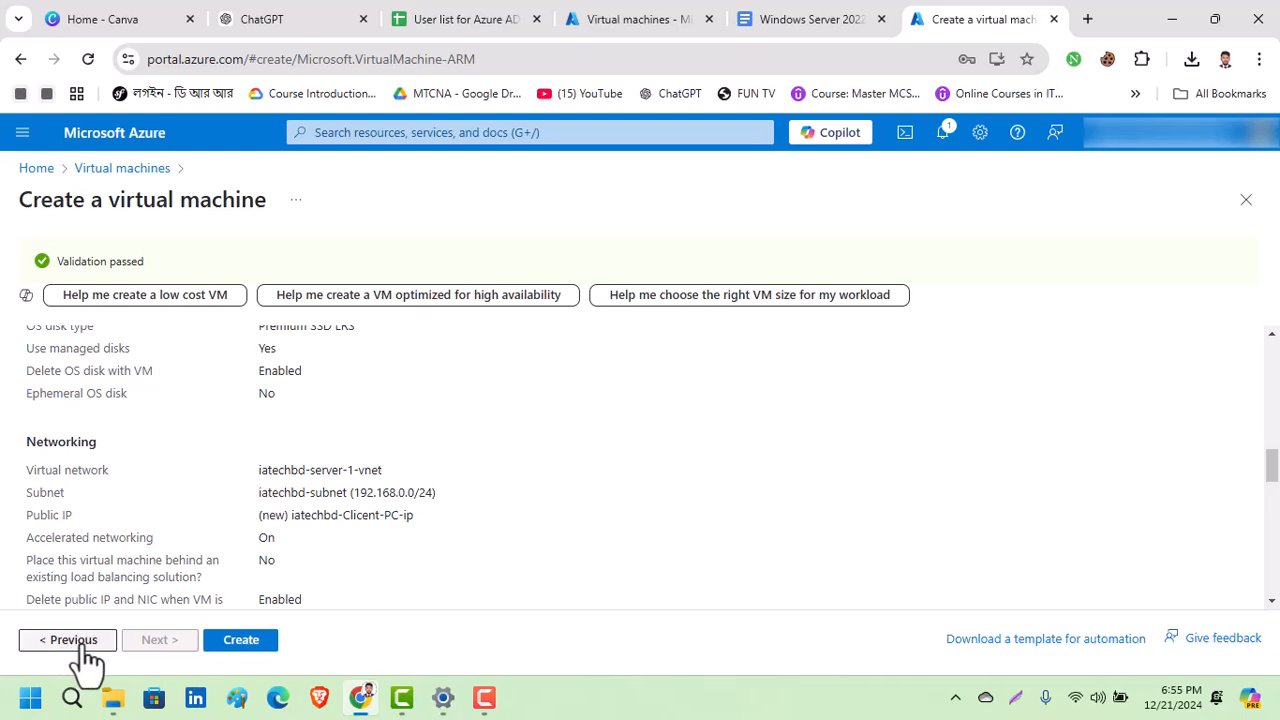
scroll(300, 460, up, 6)
scroll(246, 445, down, 15)
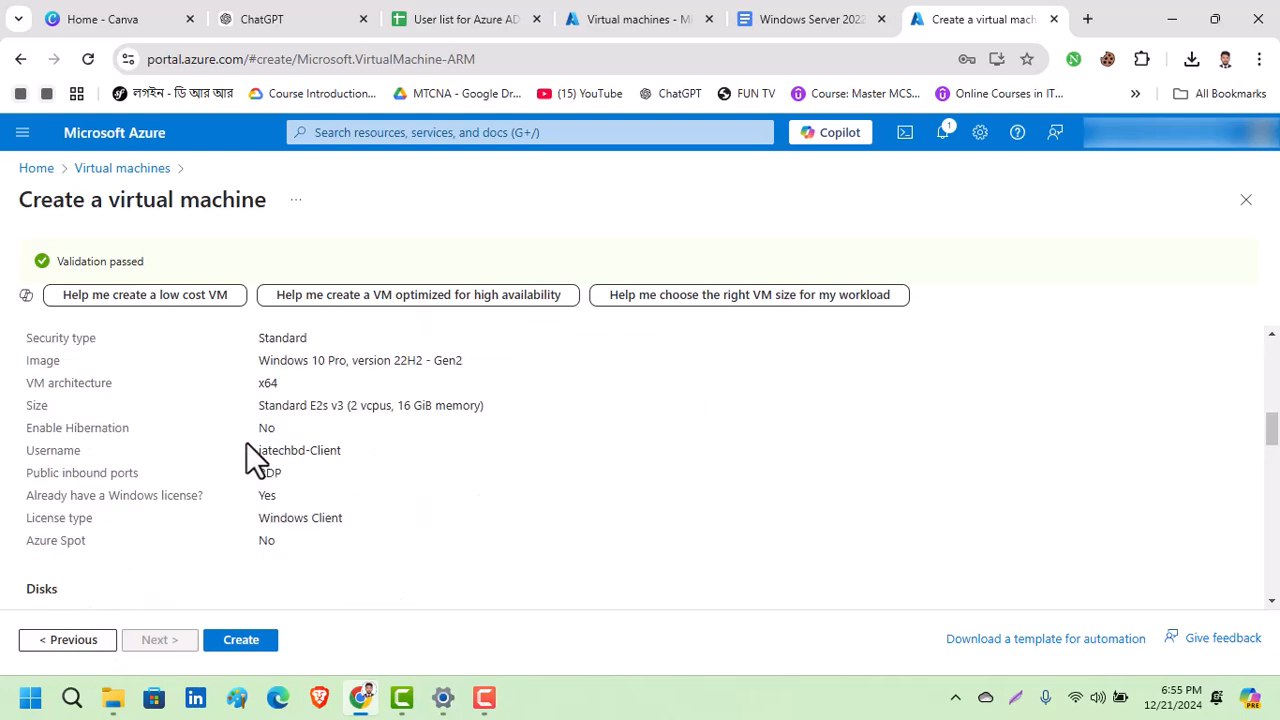
scroll(276, 443, down, 10)
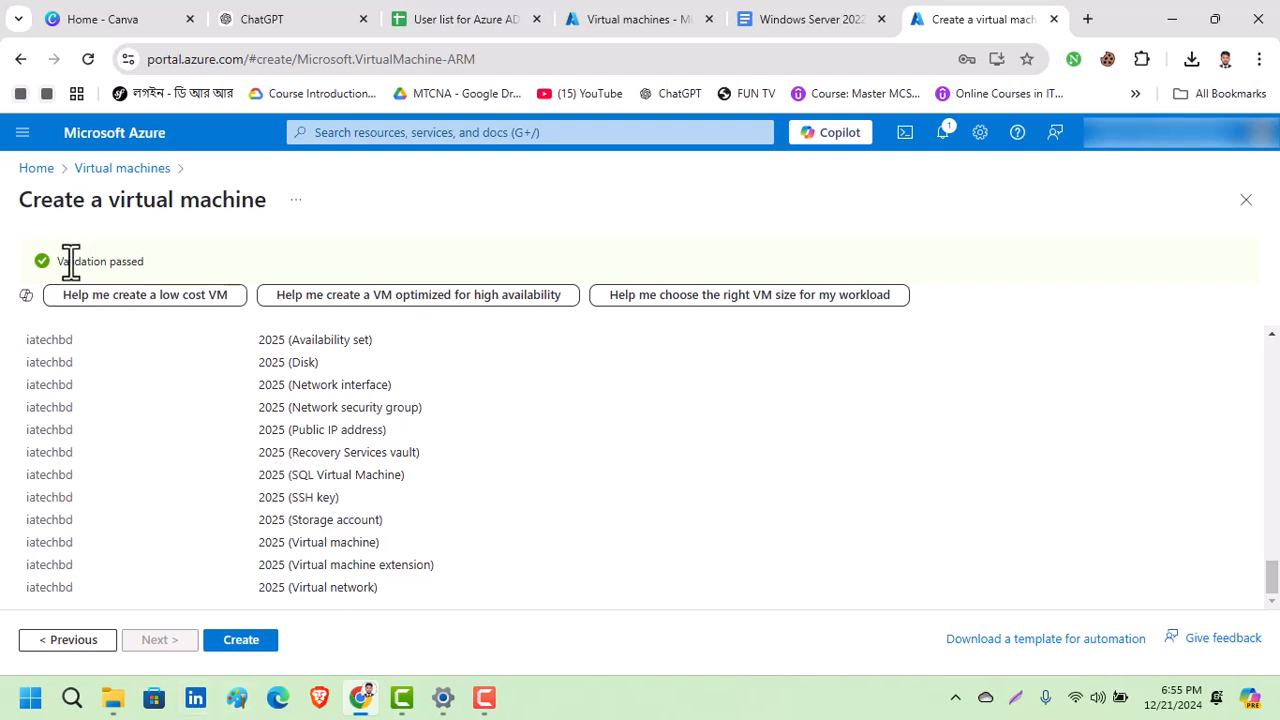
drag(56, 262, 221, 261)
click(566, 457)
scroll(180, 480, up, 10)
scroll(208, 470, down, 15)
click(240, 641)
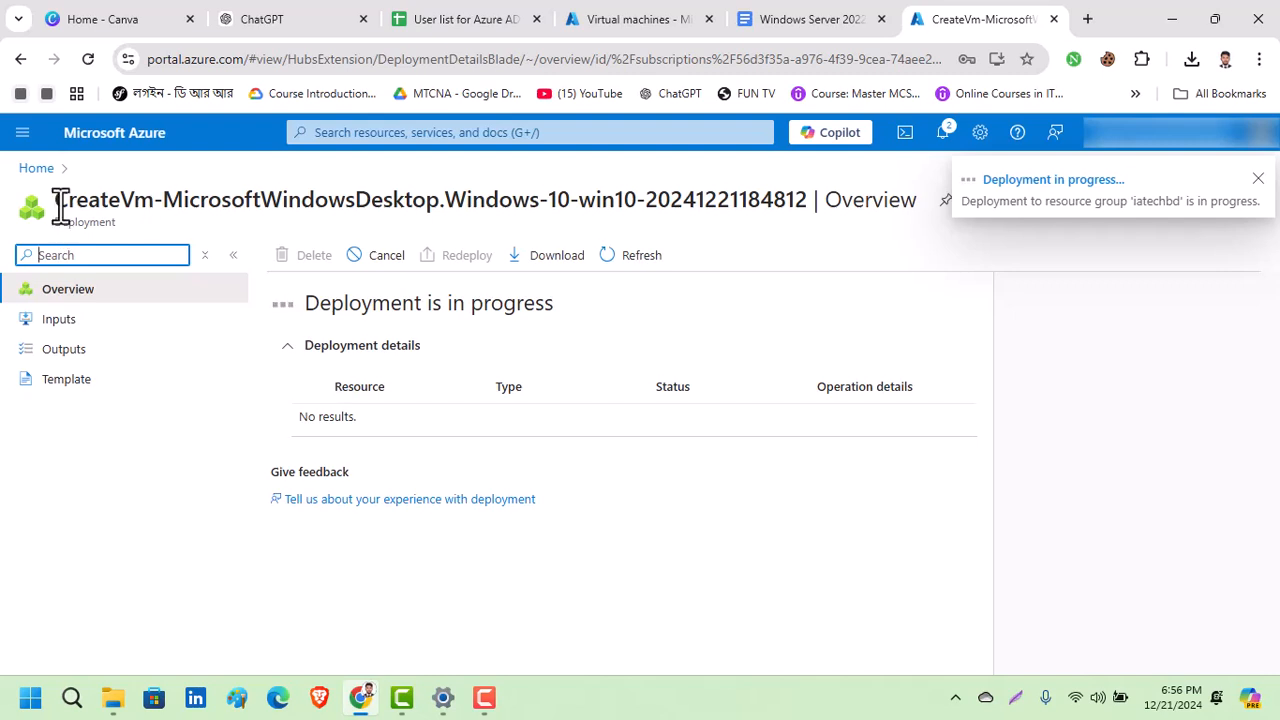
Step: Check the deployment's name and monitor its progress and resource statuses until it finishes
drag(57, 200, 814, 206)
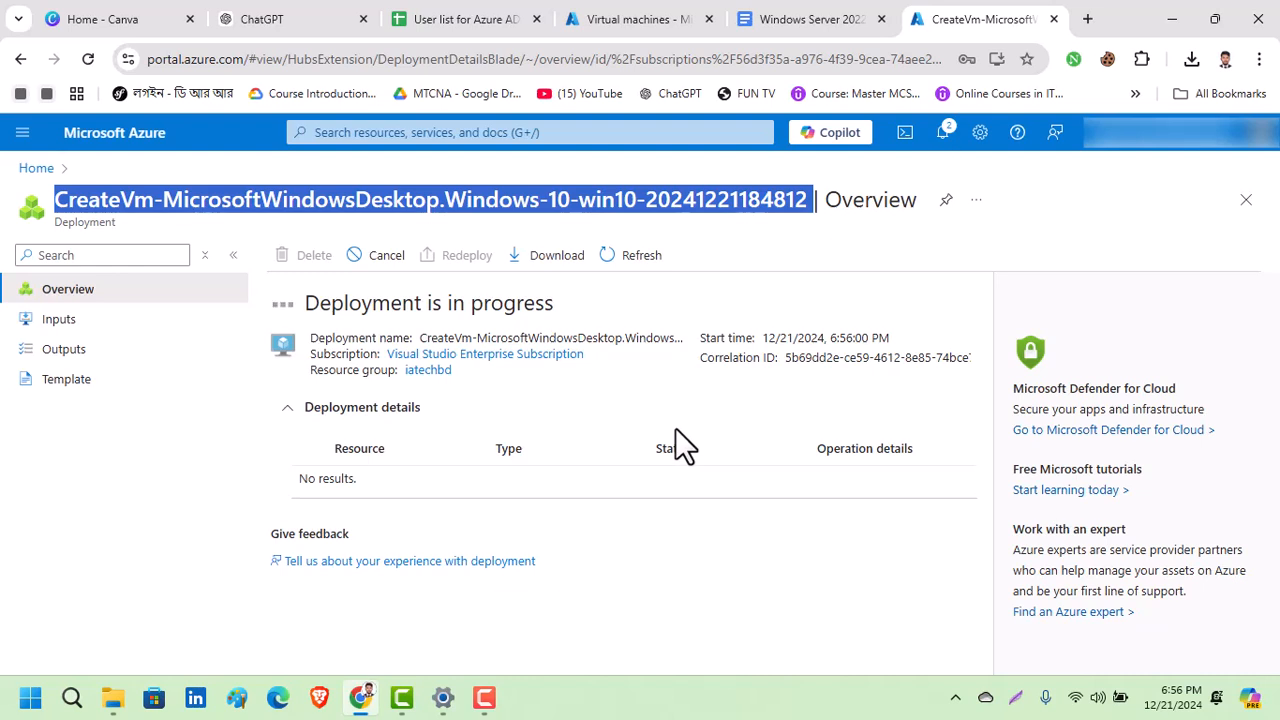
click(699, 190)
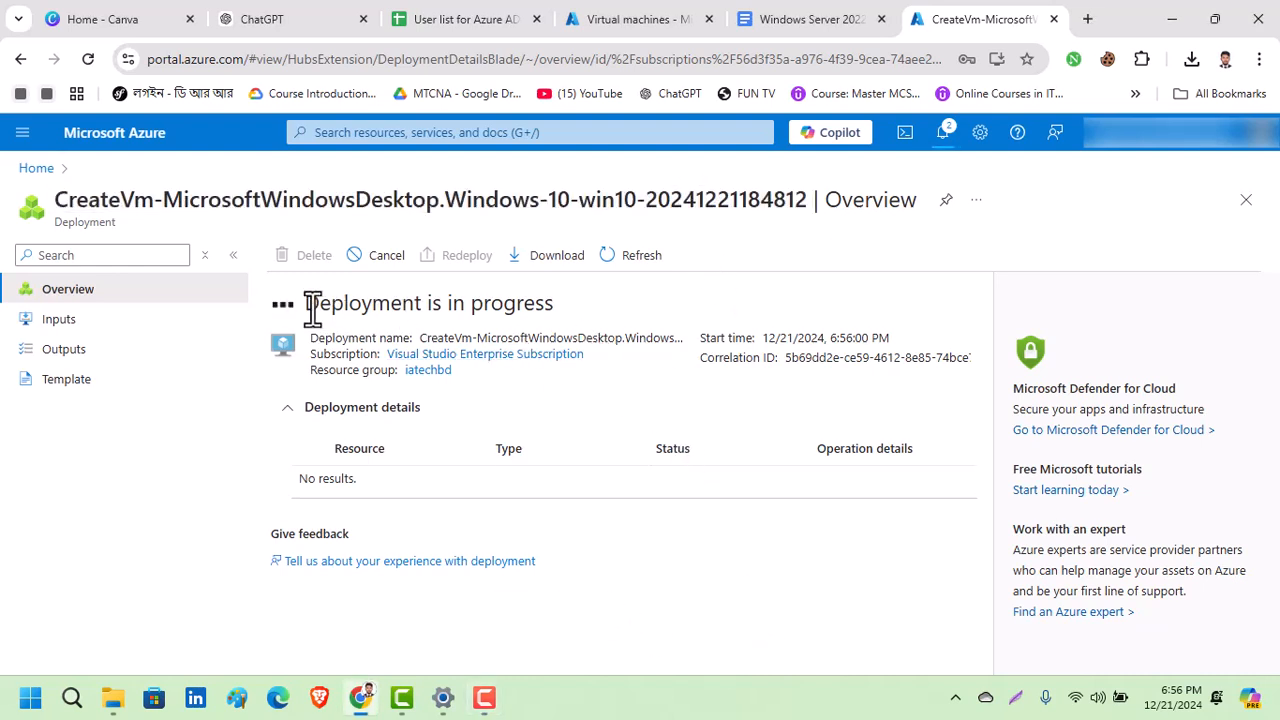
drag(310, 306, 559, 306)
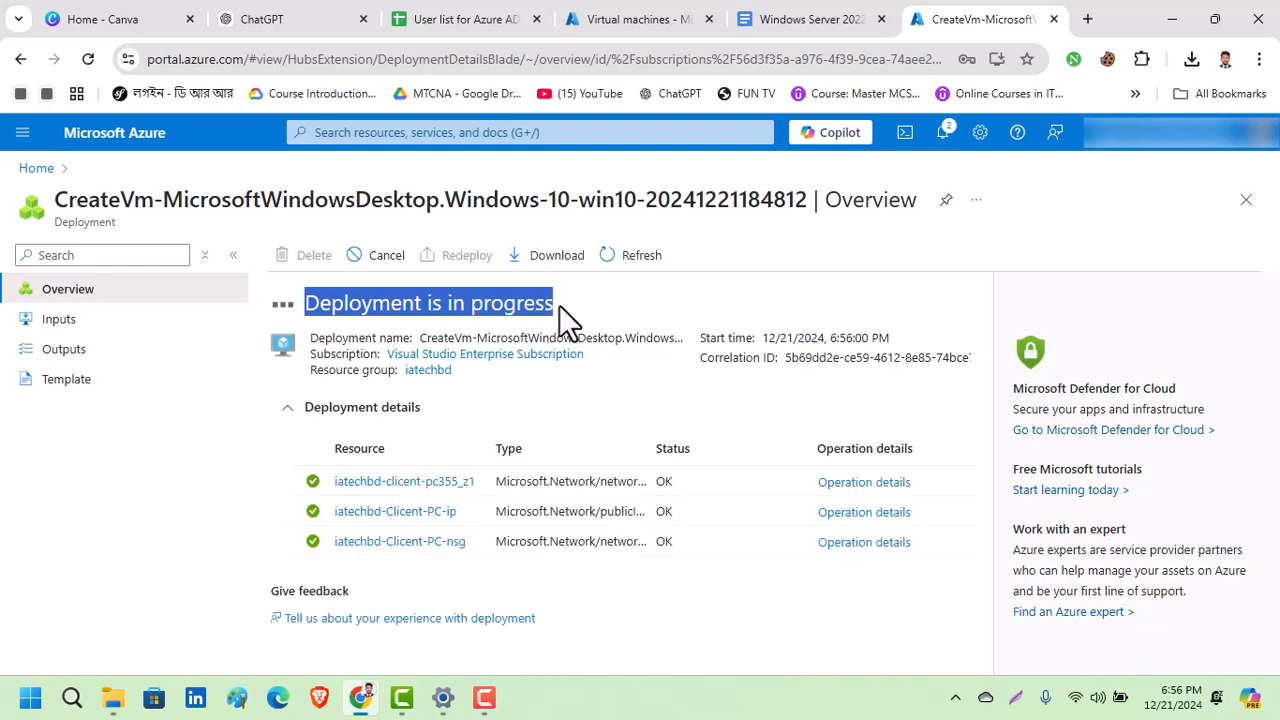
click(625, 293)
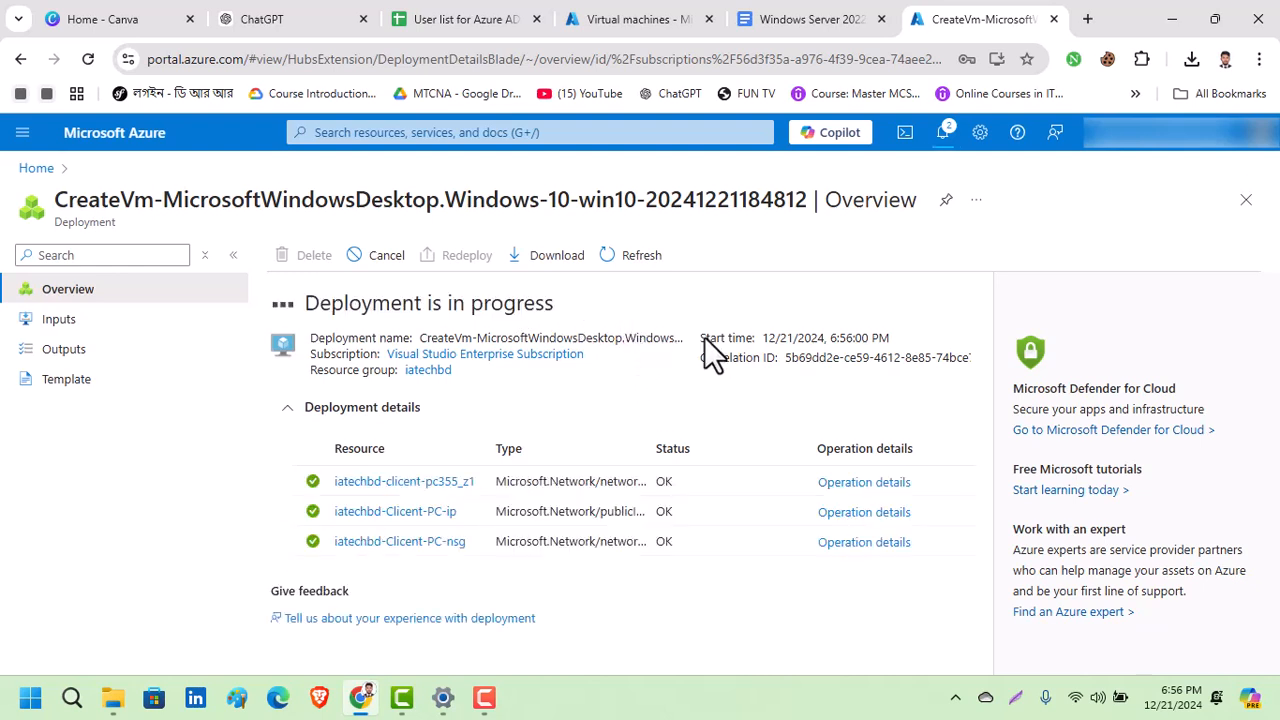
triple_click(337, 304)
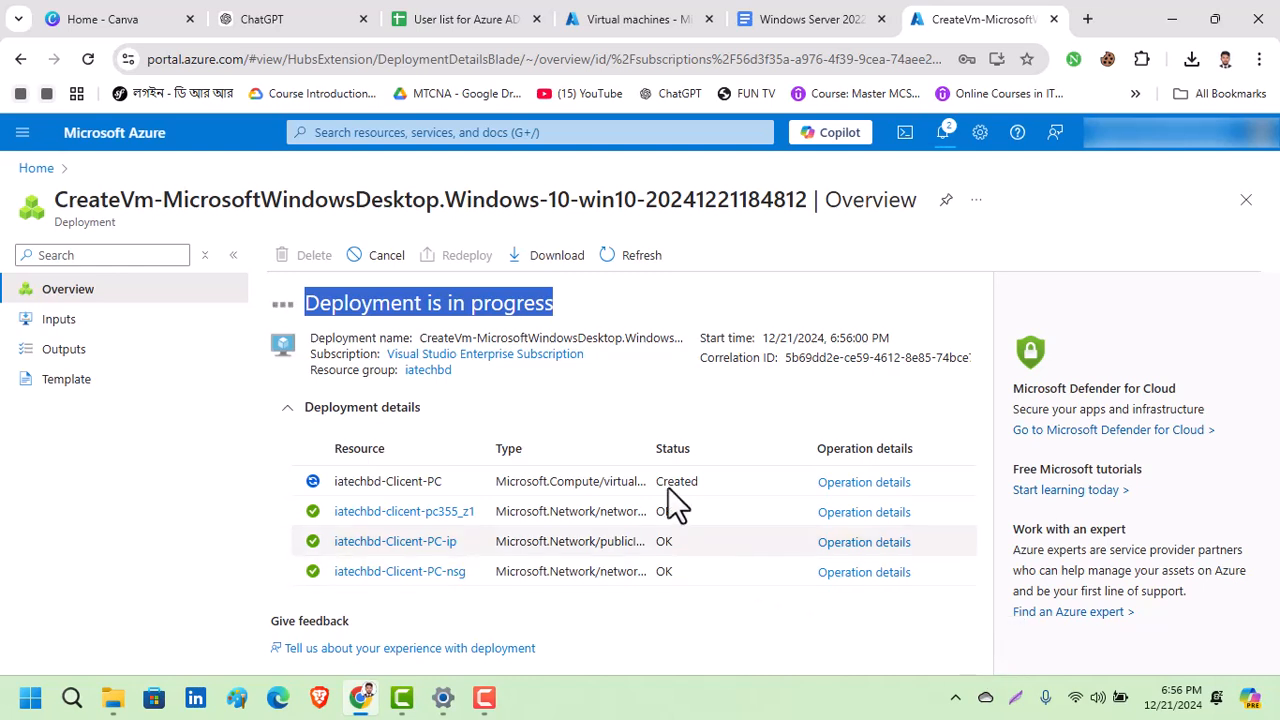
click(559, 308)
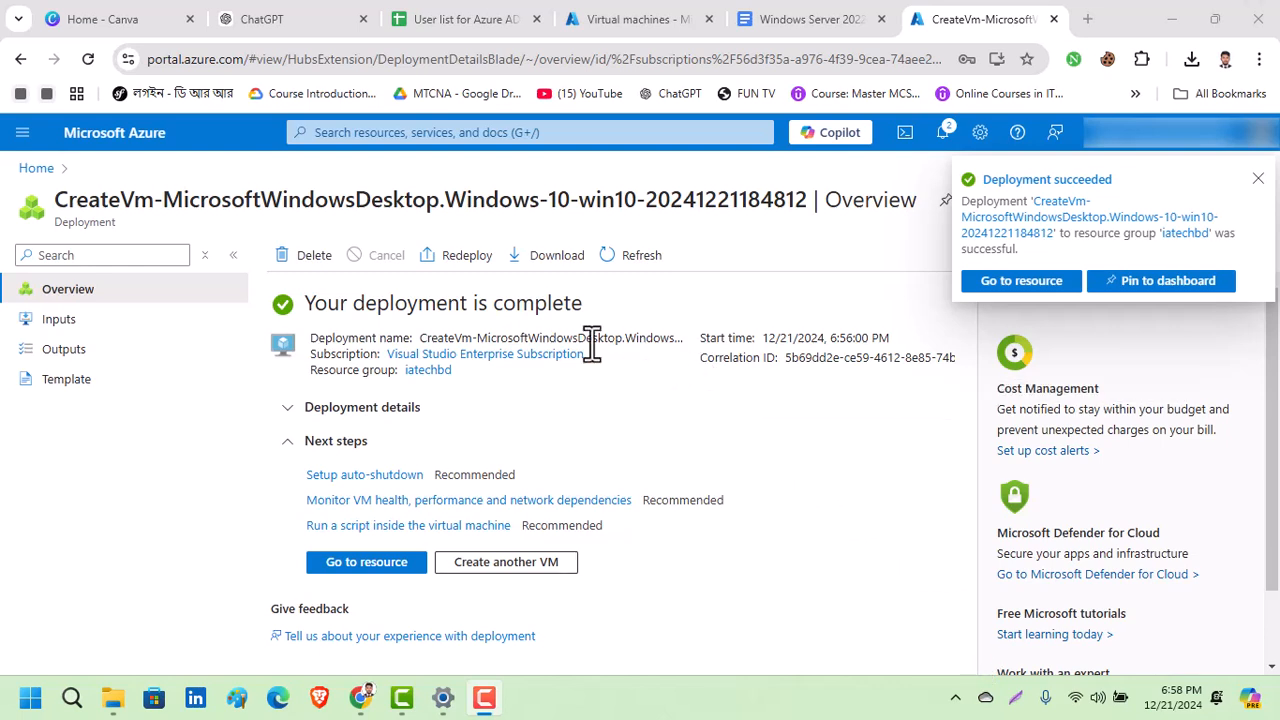
Step: Dismiss the deployment notification and review the deployment details and recommended next steps
click(1258, 180)
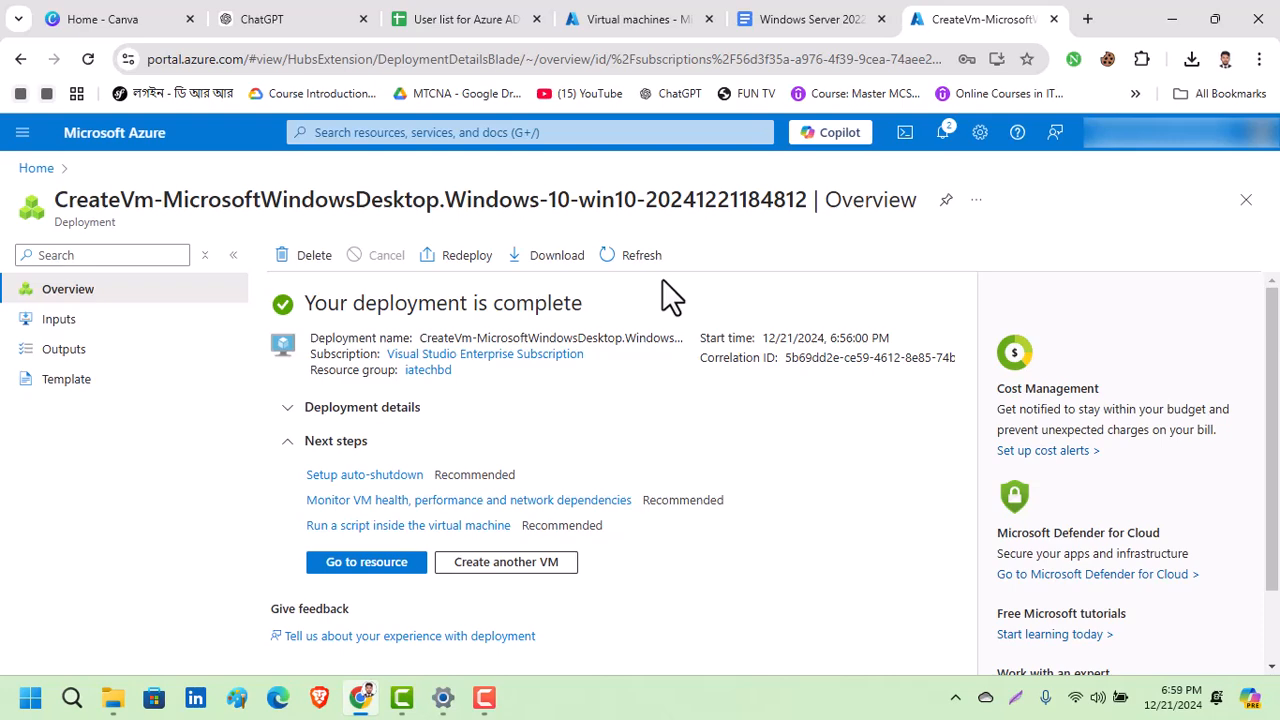
scroll(630, 375, down, 2)
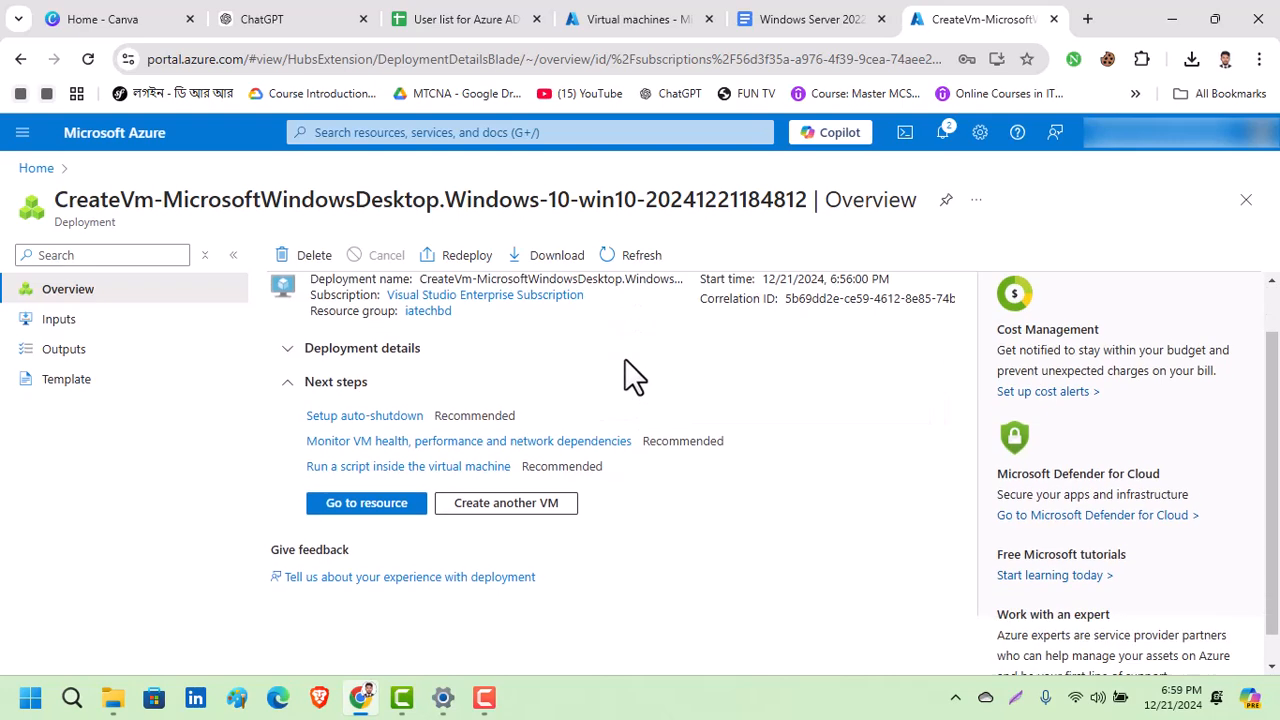
scroll(624, 370, up, 2)
scroll(624, 374, down, 2)
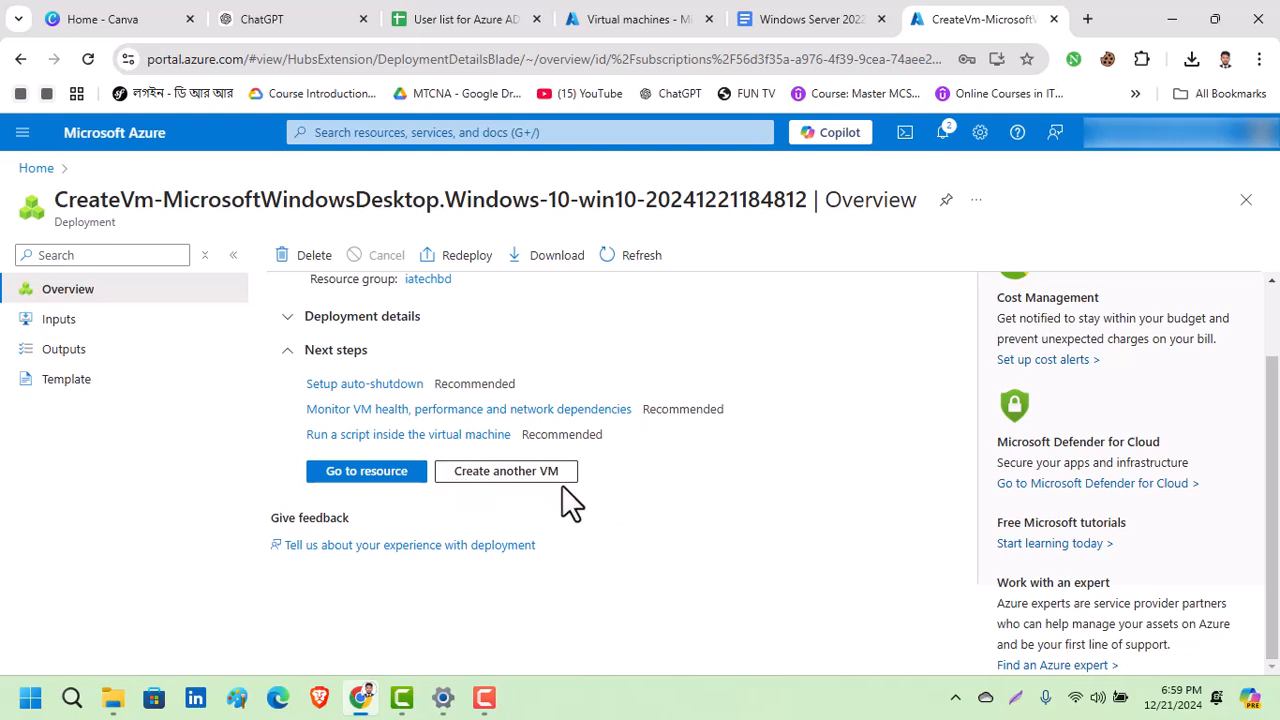
scroll(528, 490, up, 1)
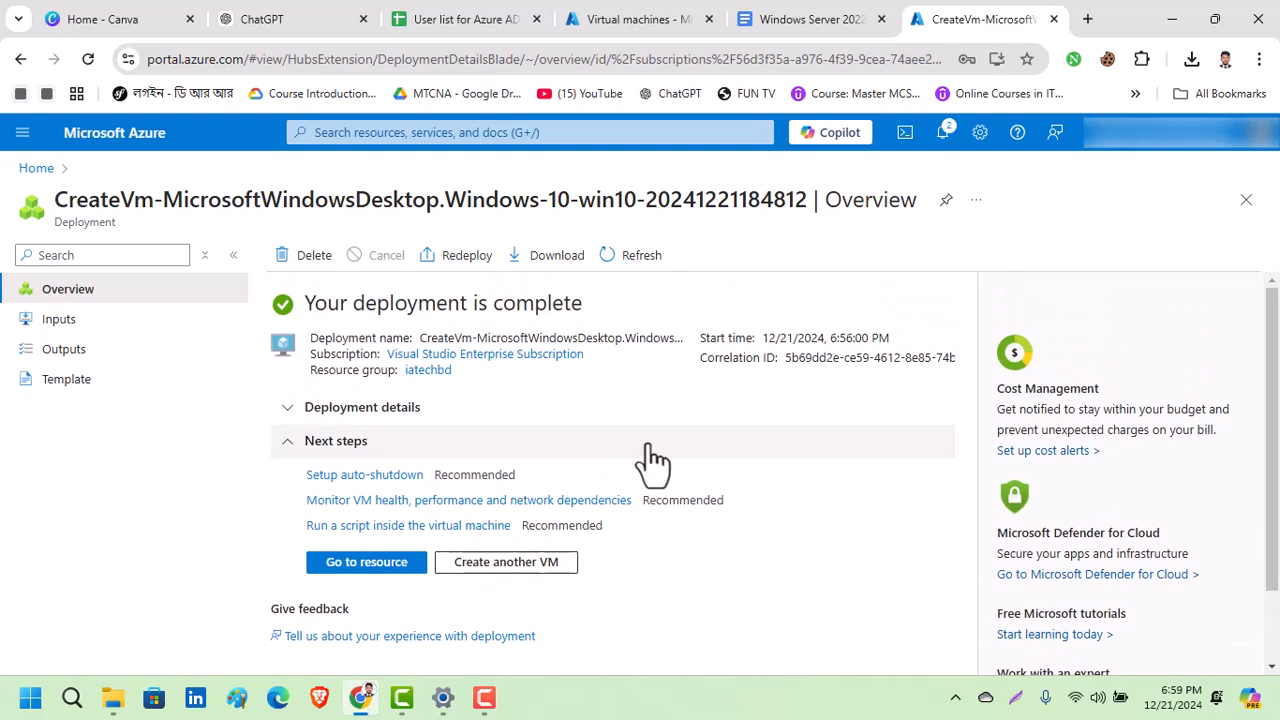
Step: Open the iatechbd-Clicent-PC machine from the virtual machines list and examine its overview details
click(36, 168)
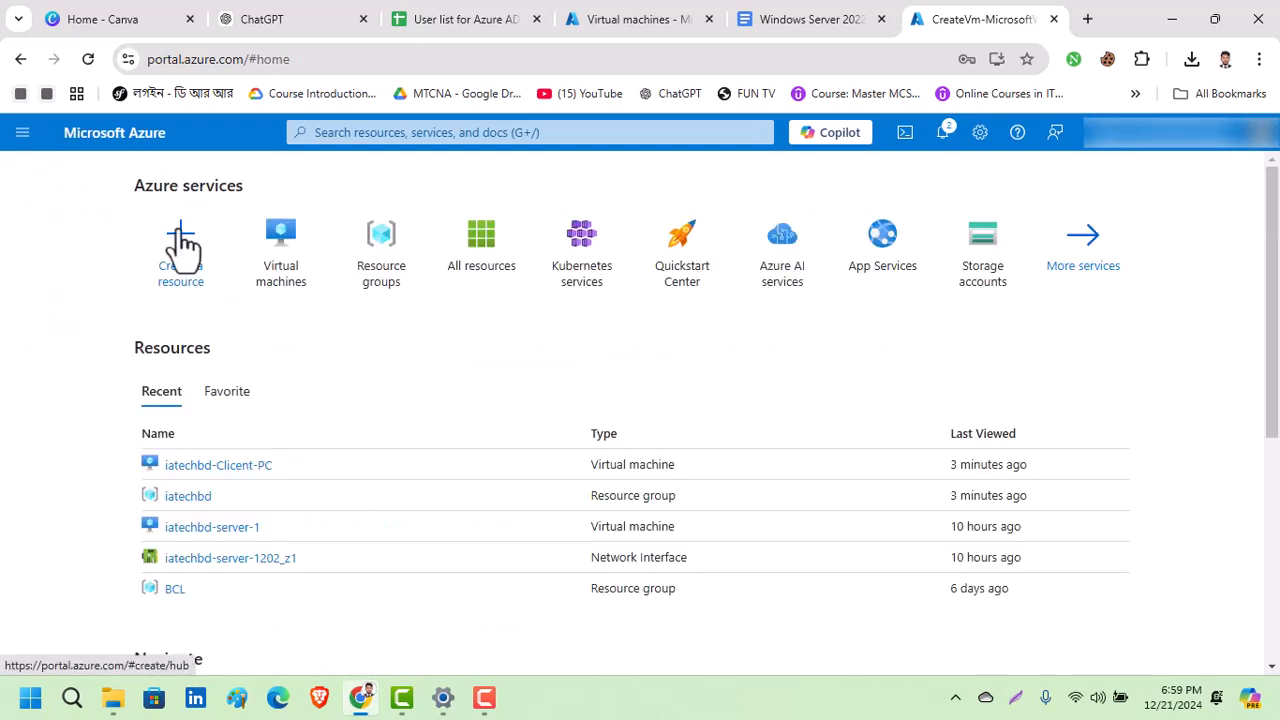
click(295, 245)
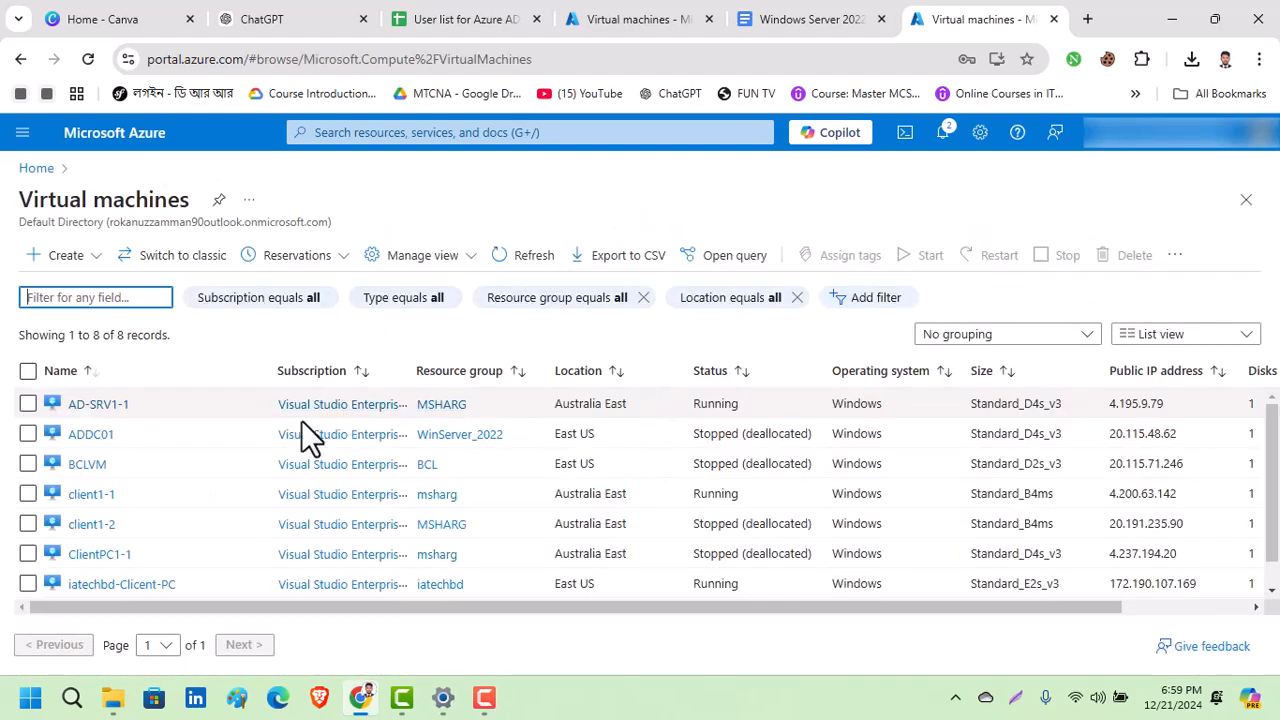
scroll(220, 438, down, 1)
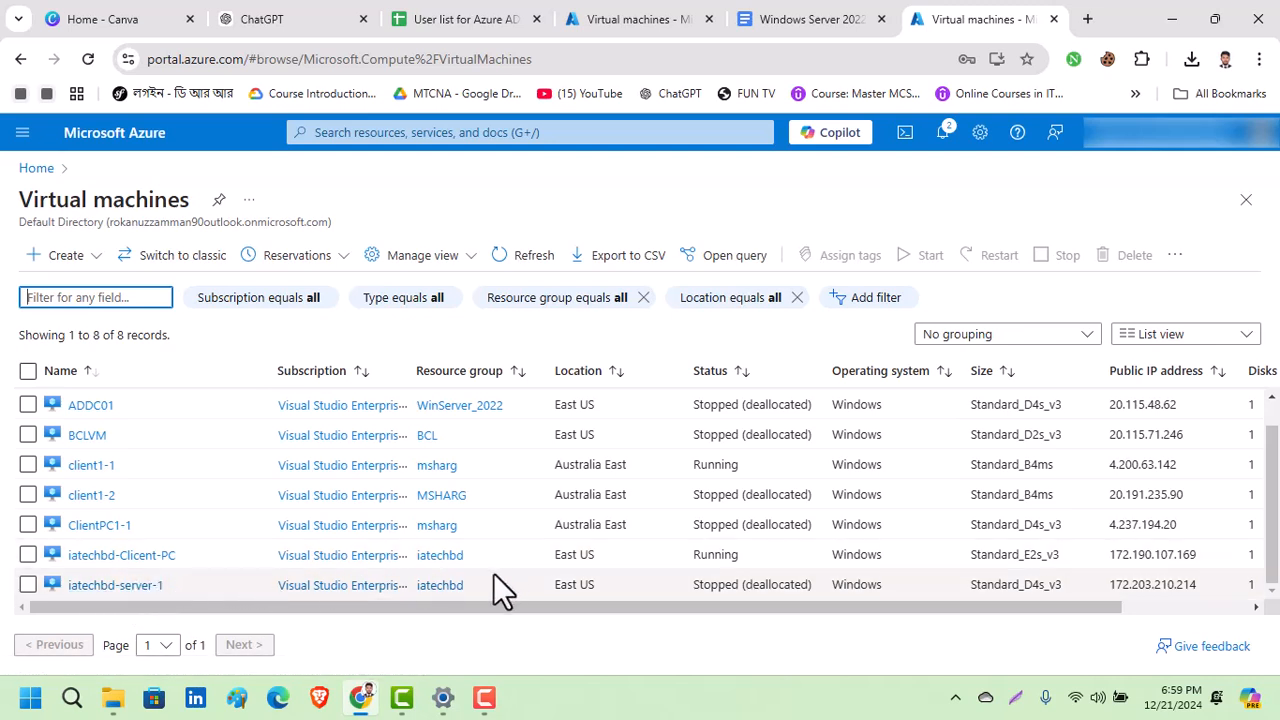
click(140, 562)
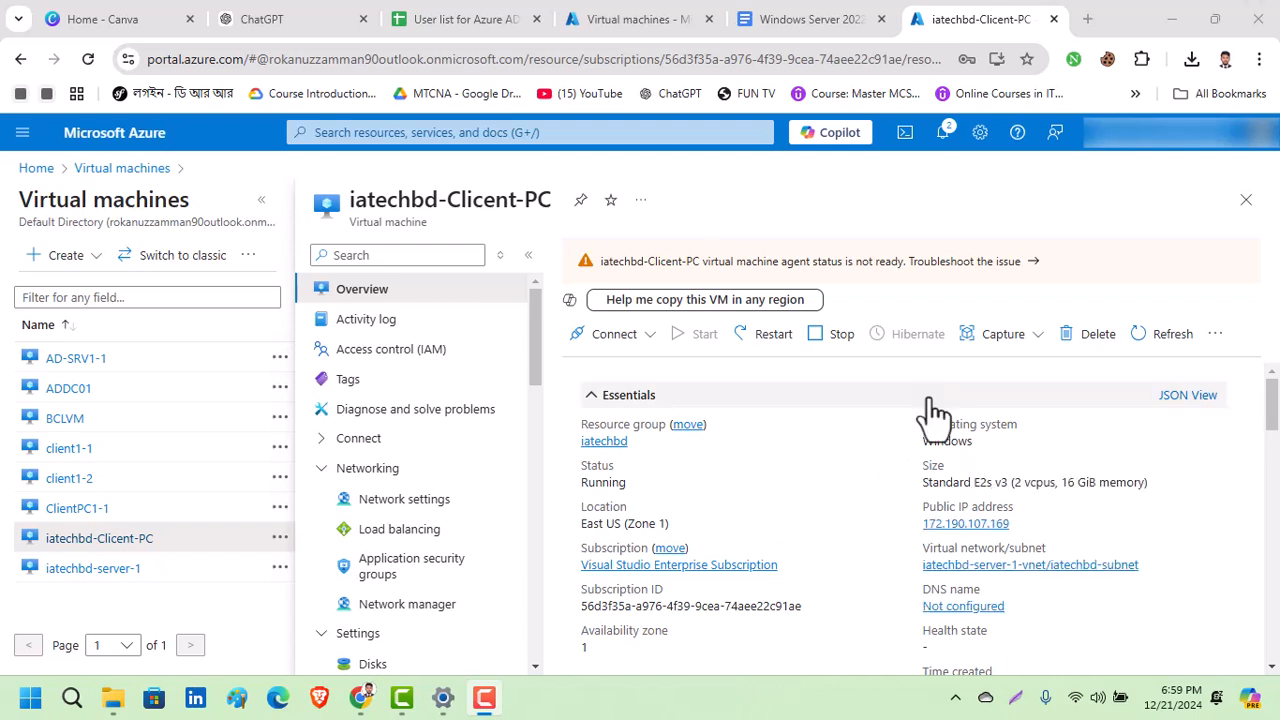
scroll(891, 390, down, 1)
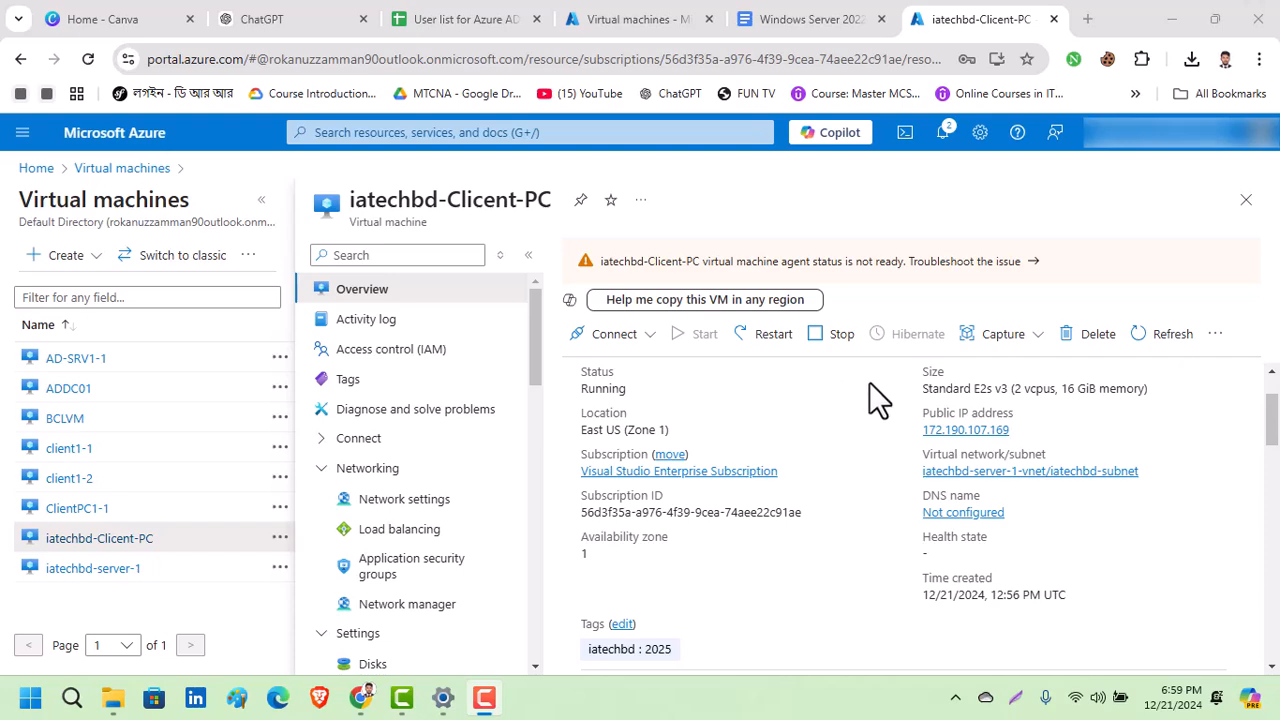
Step: Review the client machine's essentials, including its status, size, public IP address, virtual network and tags
scroll(869, 382, down, 5)
scroll(892, 436, up, 8)
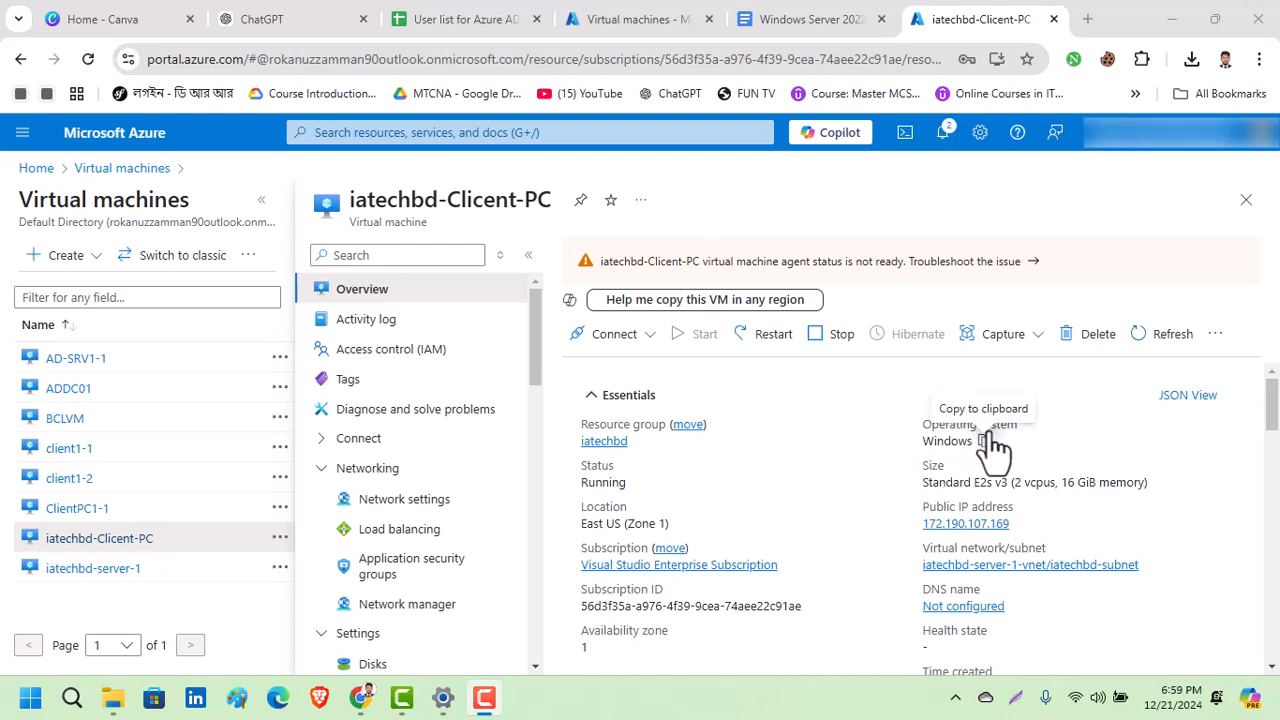
scroll(977, 453, down, 1)
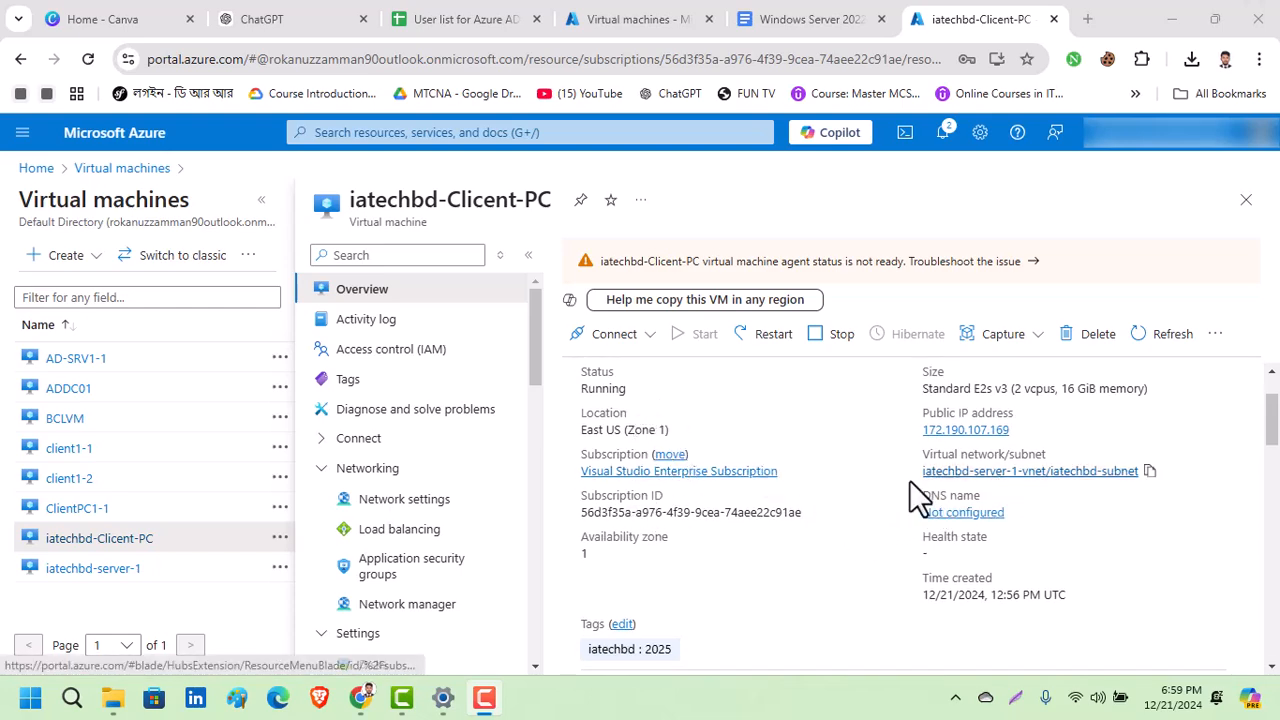
scroll(914, 497, down, 1)
scroll(914, 505, down, 1)
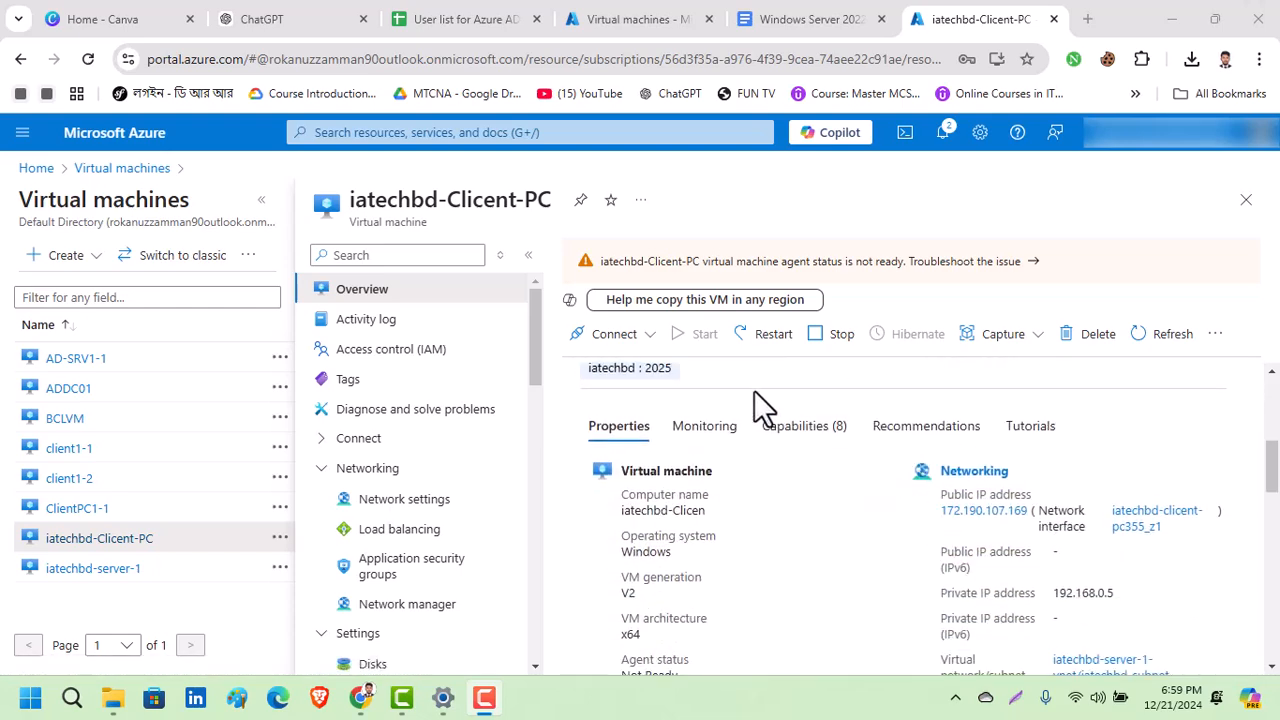
scroll(790, 410, up, 2)
scroll(1091, 485, down, 2)
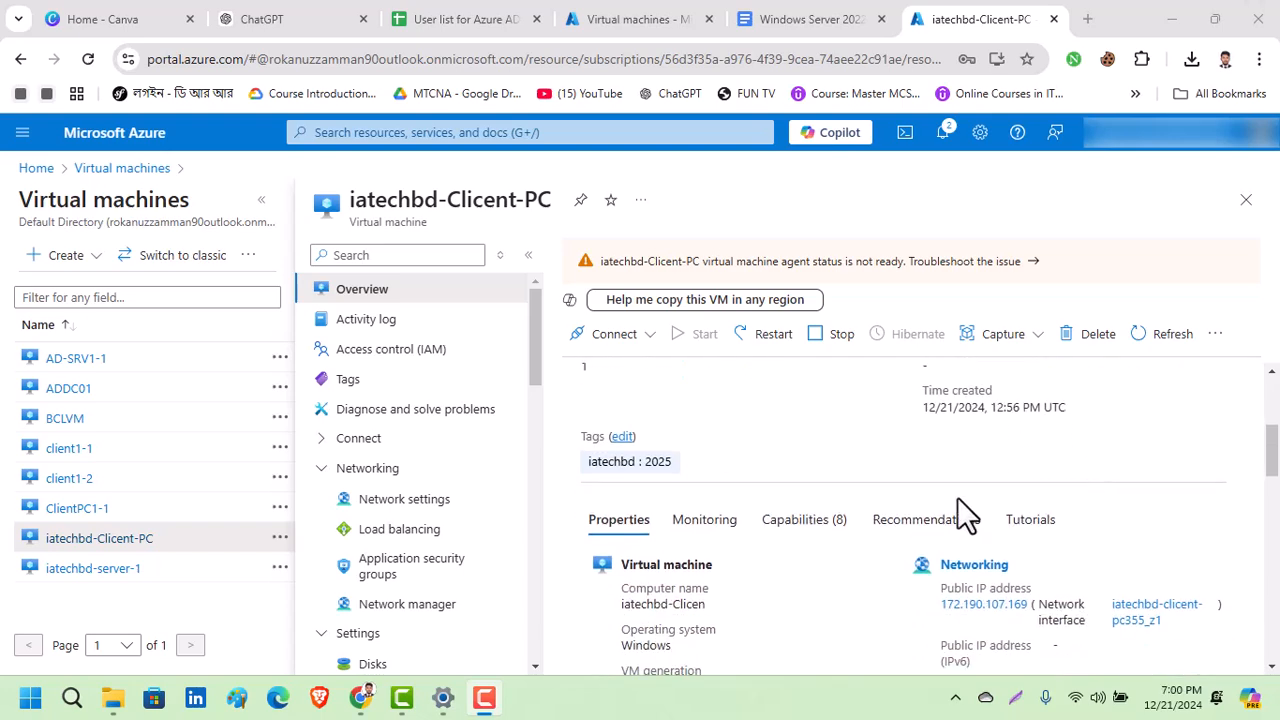
Step: Look through the machine's monitoring, capabilities, recommendations and tutorials sections, and return to its properties
click(700, 430)
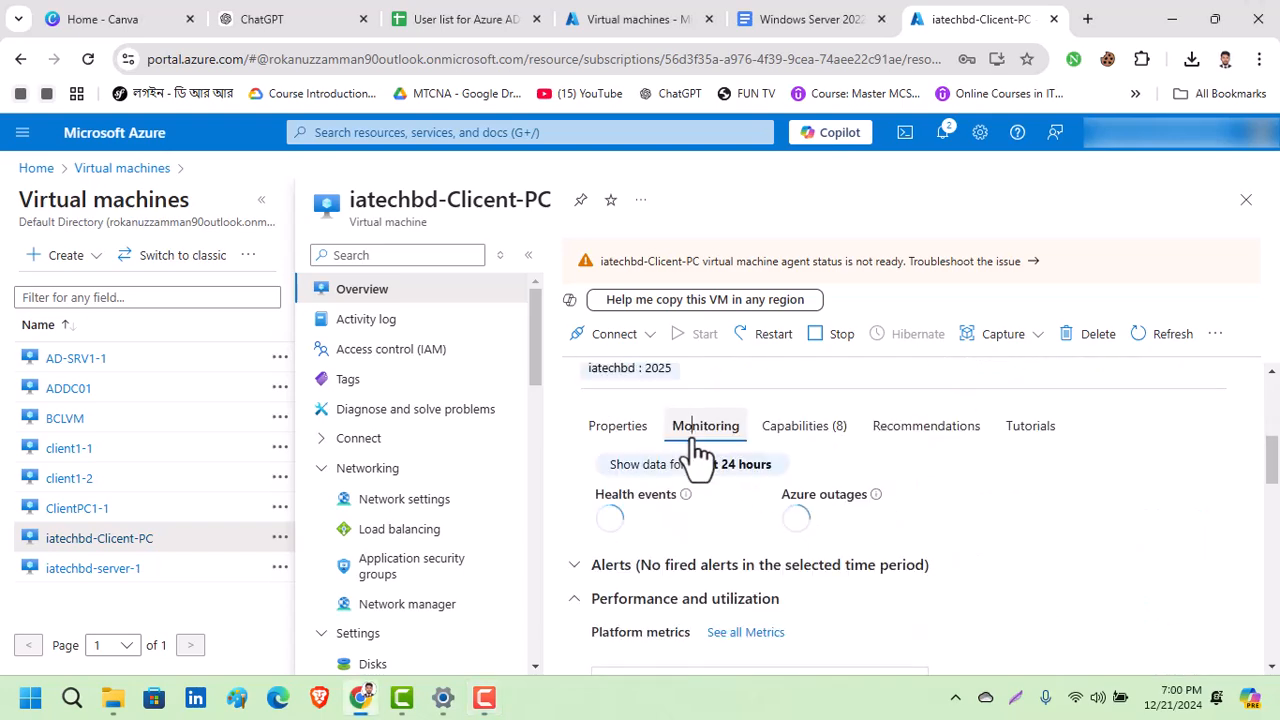
click(810, 435)
click(926, 428)
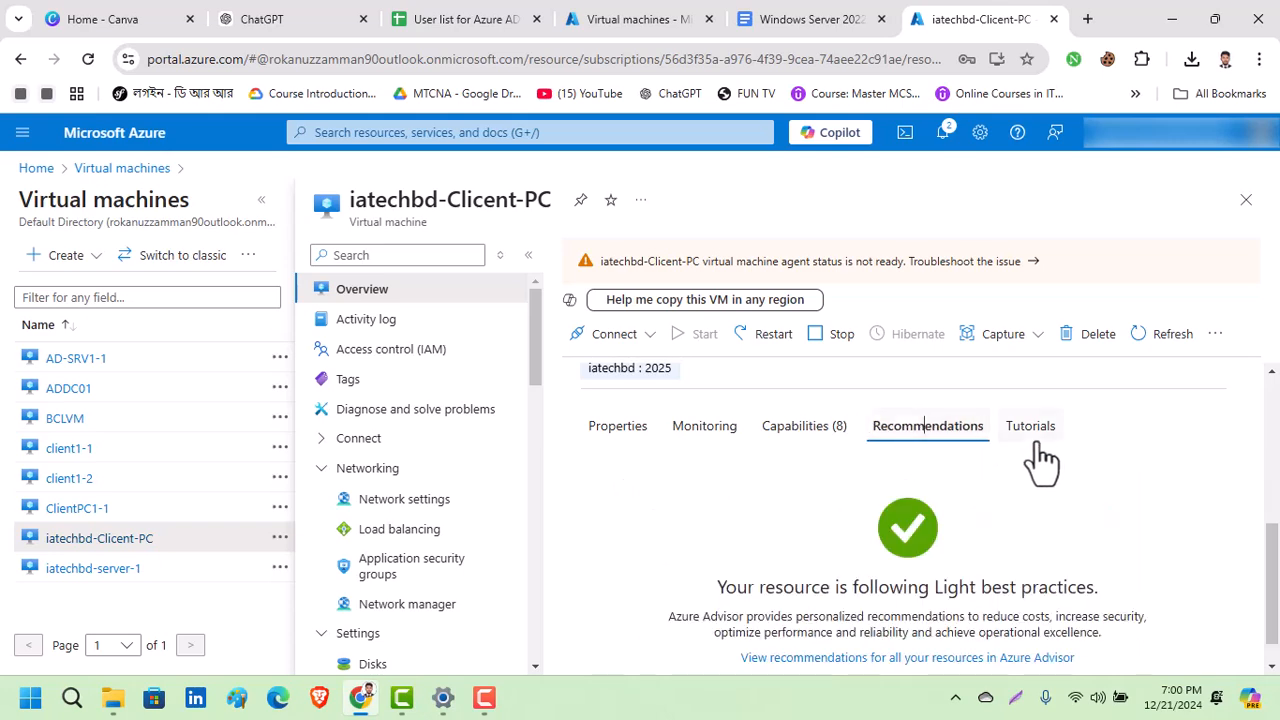
click(1035, 432)
click(758, 430)
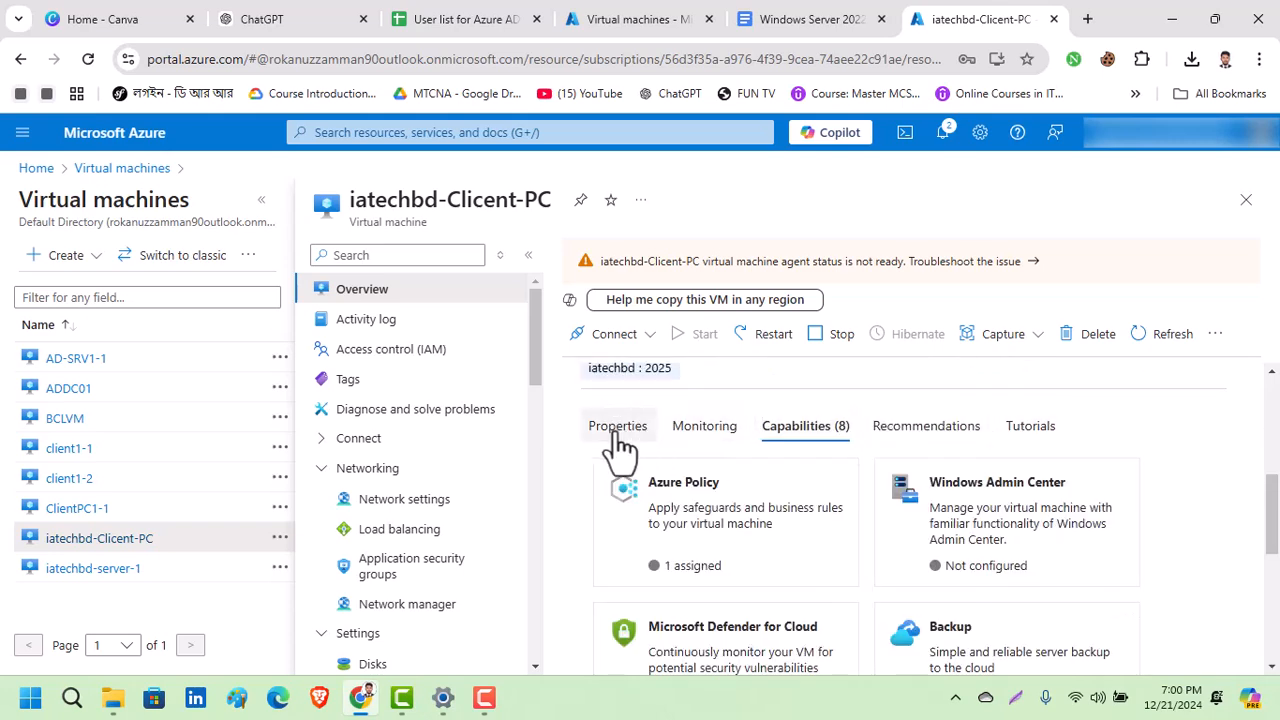
click(618, 432)
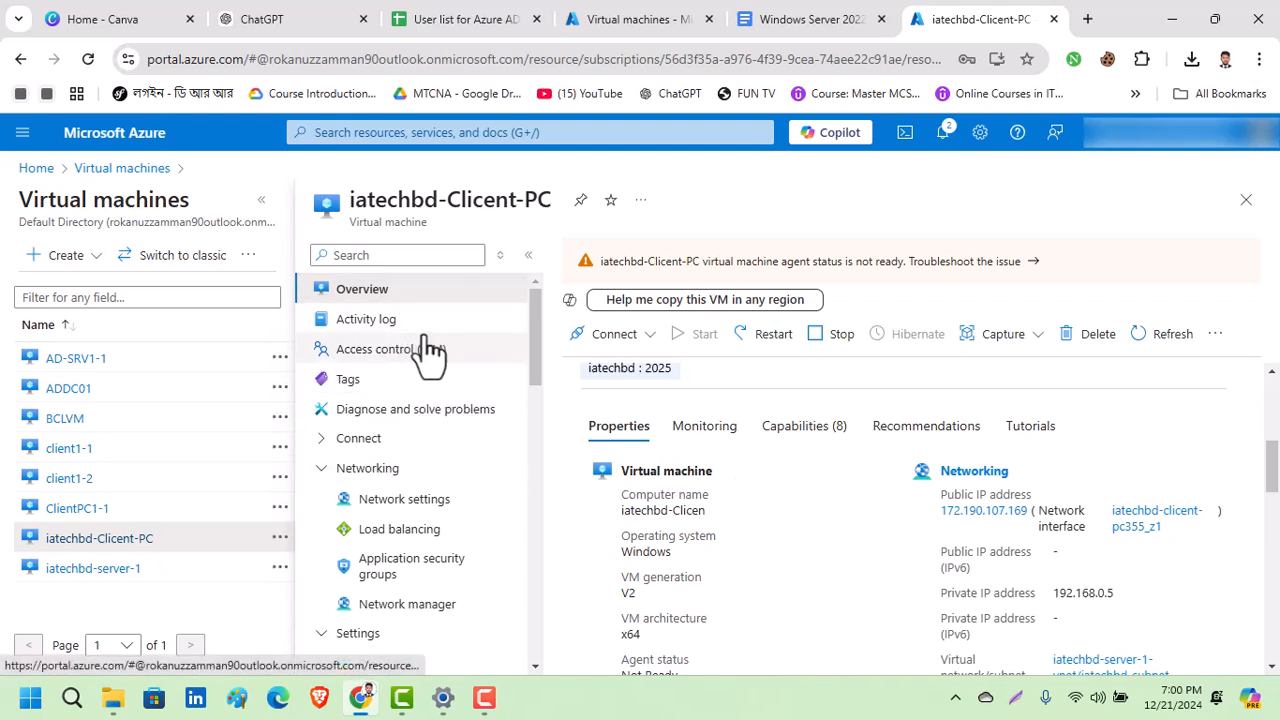
Step: Examine the management options available for the machine, from networking and settings to backup and monitoring, and return to the essentials
scroll(450, 382, down, 2)
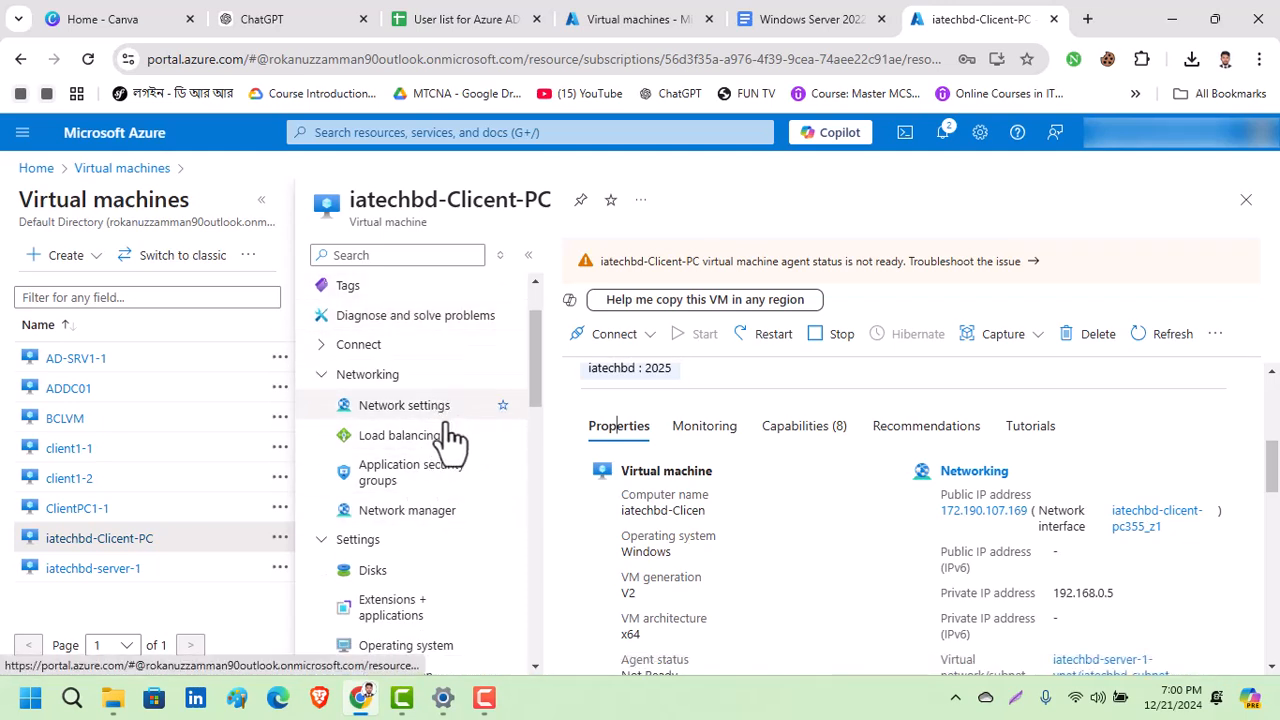
scroll(437, 462, down, 2)
scroll(434, 460, down, 2)
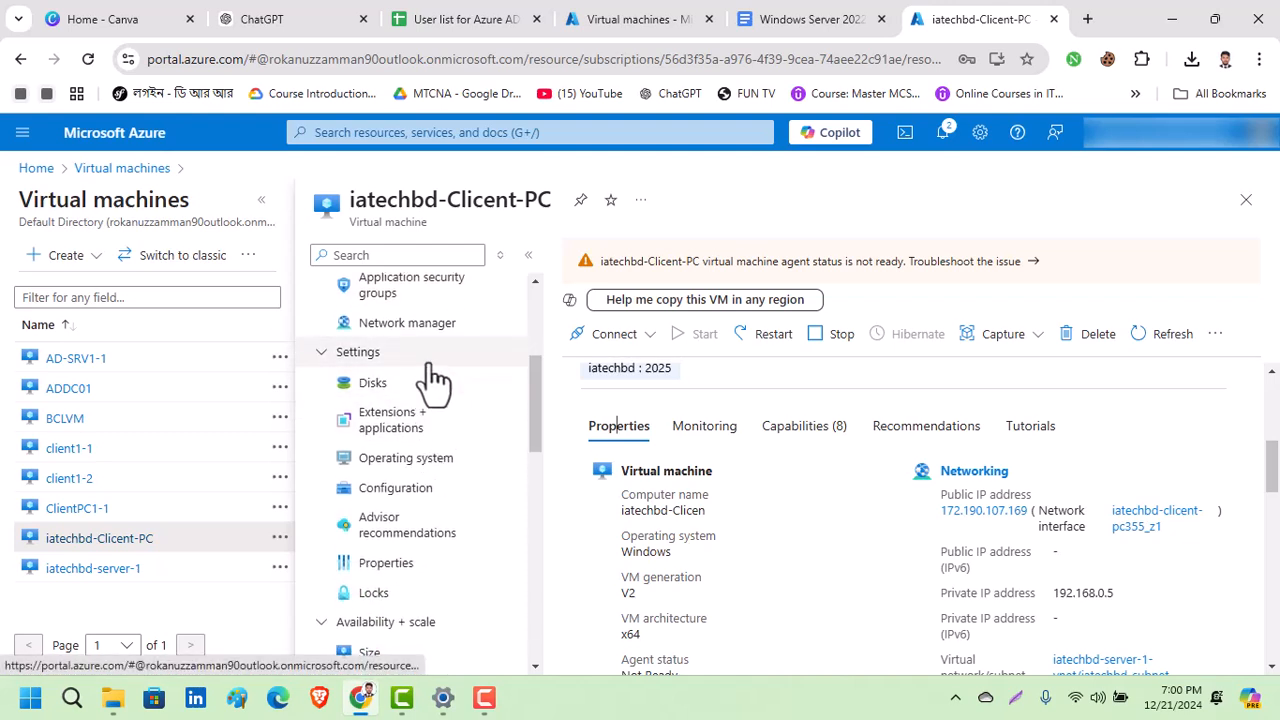
scroll(470, 432, down, 3)
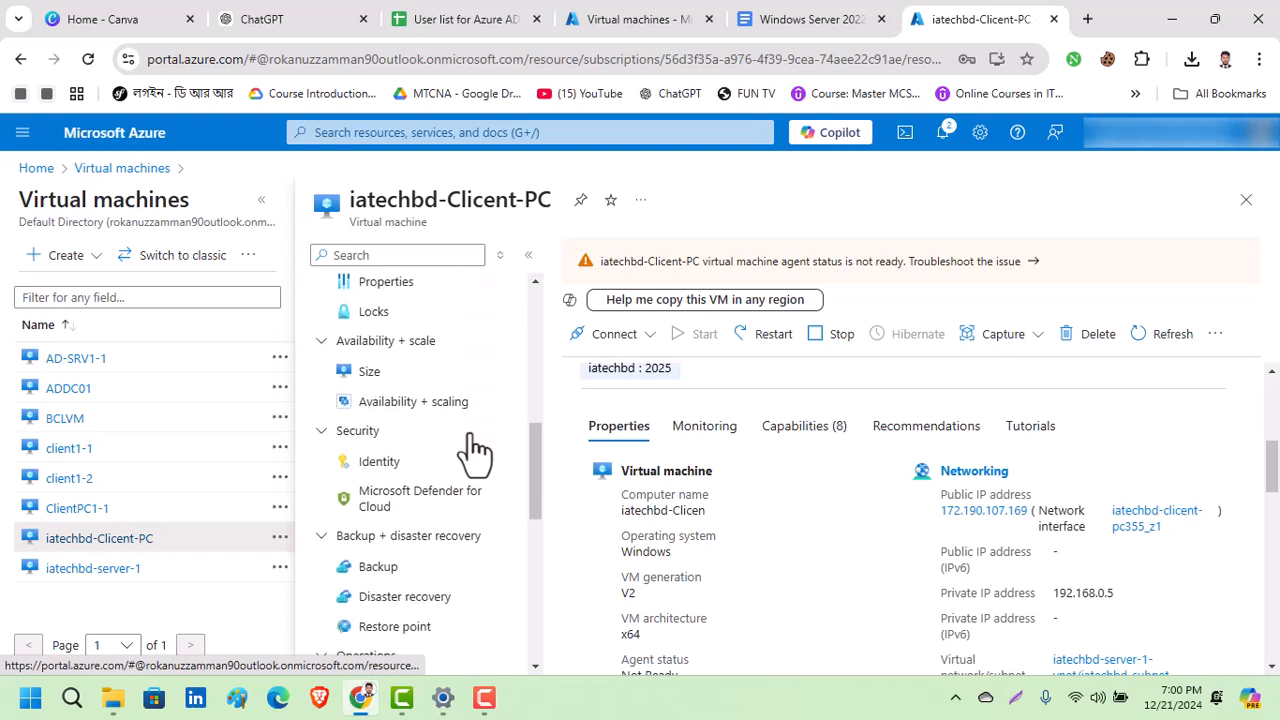
scroll(434, 443, down, 5)
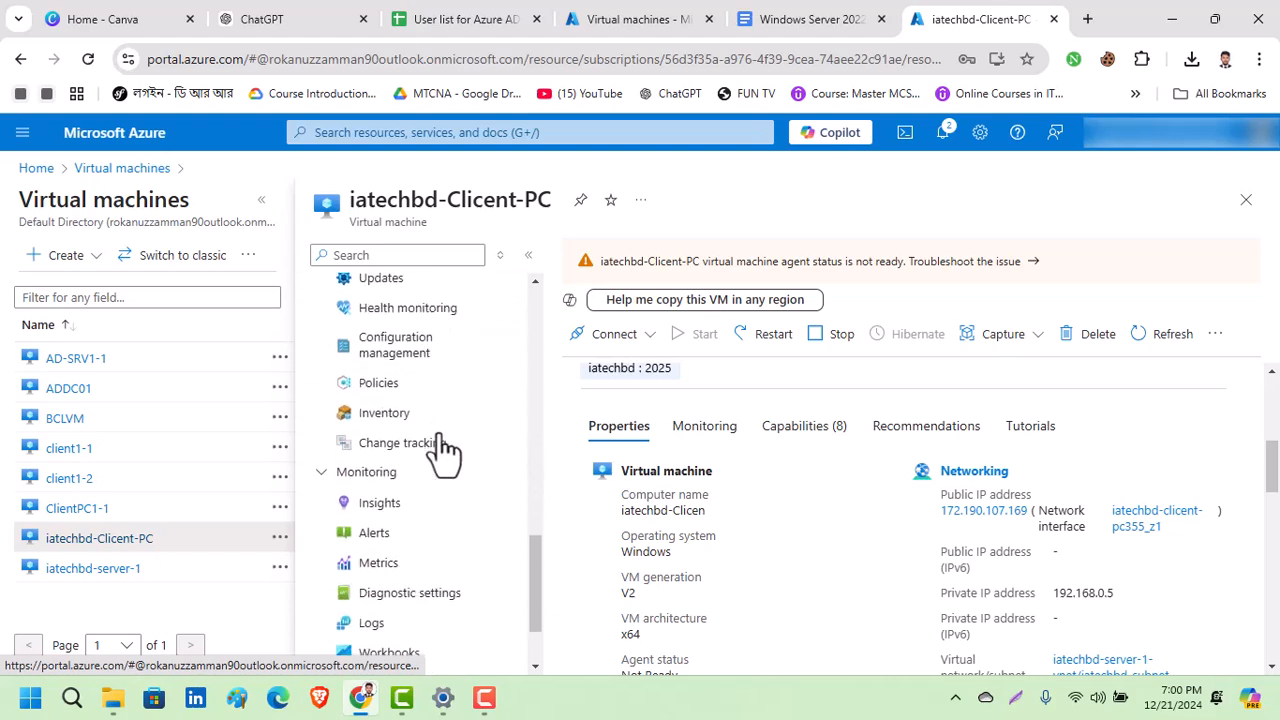
scroll(445, 452, up, 5)
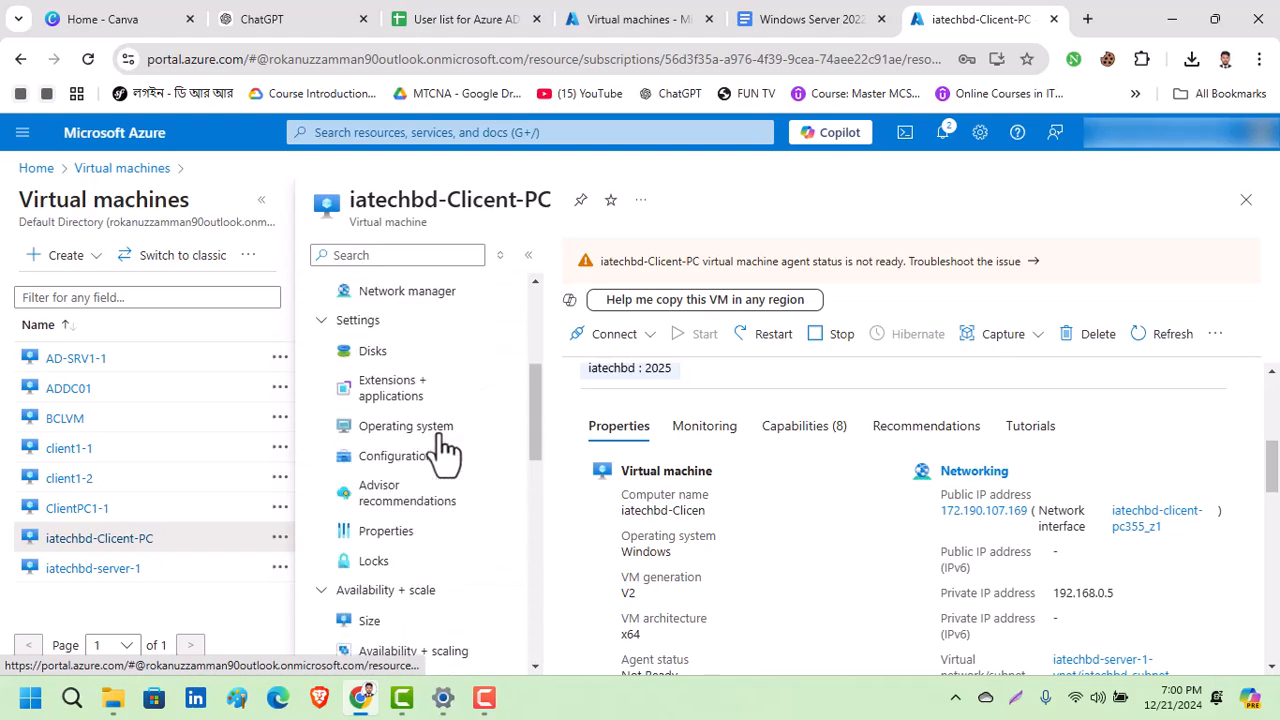
scroll(445, 452, down, 5)
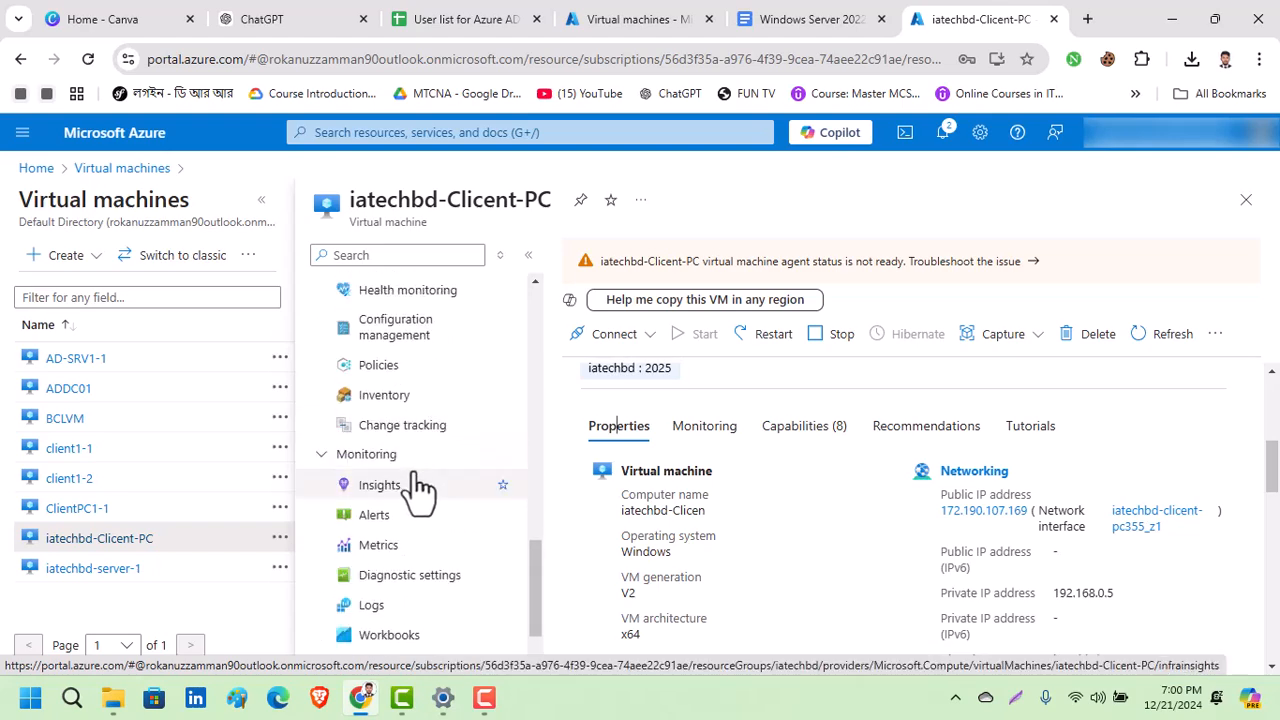
scroll(425, 480, up, 10)
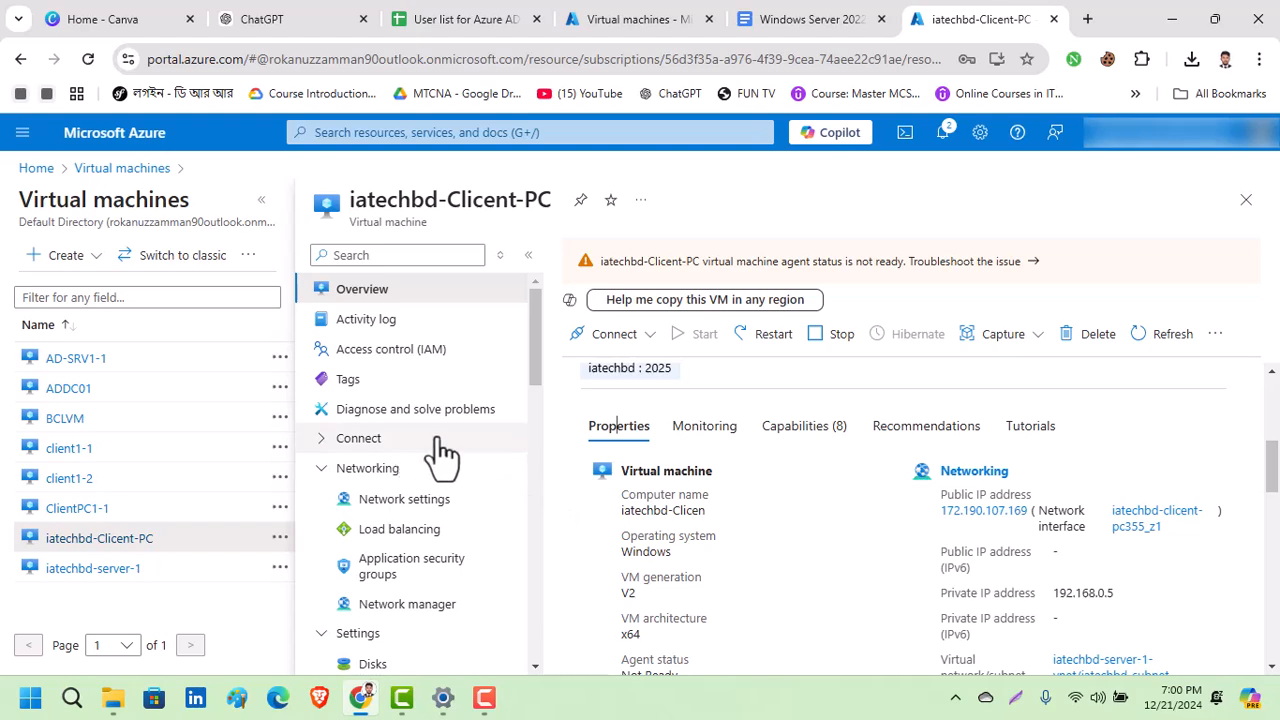
scroll(754, 470, up, 3)
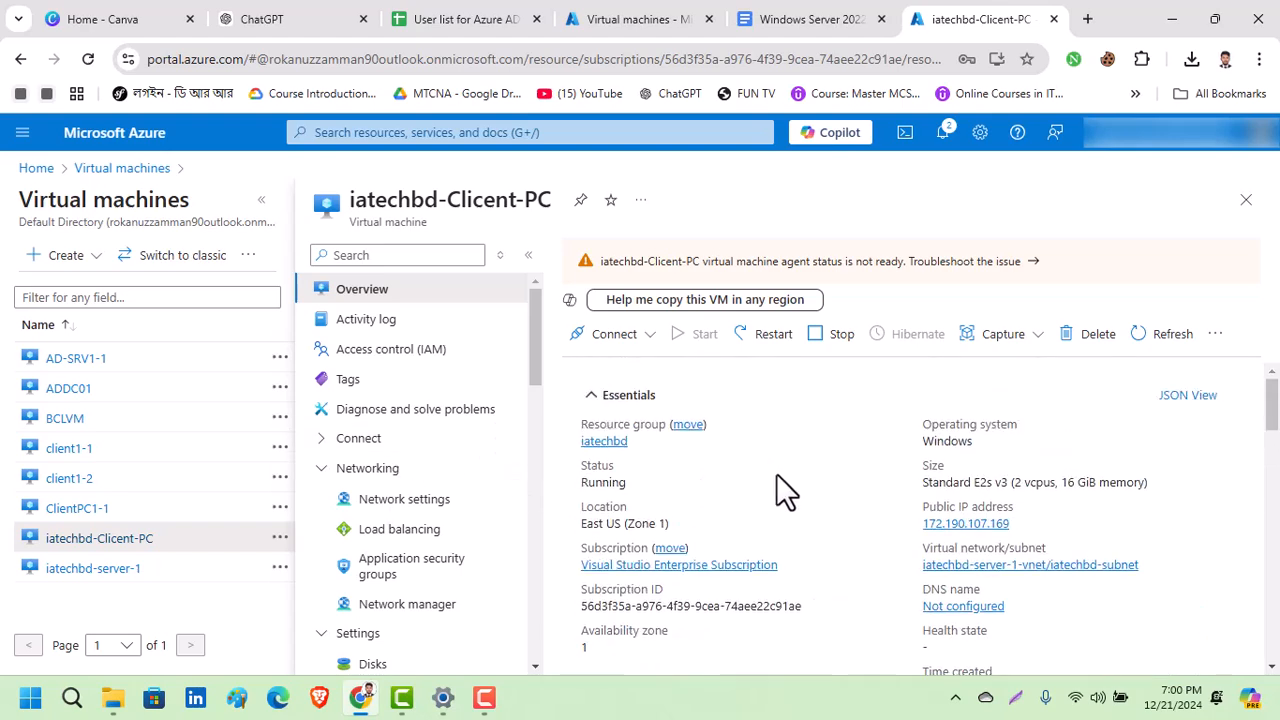
Step: Open the connection options for iatechbd-Clicent-PC and copy the public IP address 172.190.107.169 from the Native RDP details
click(622, 335)
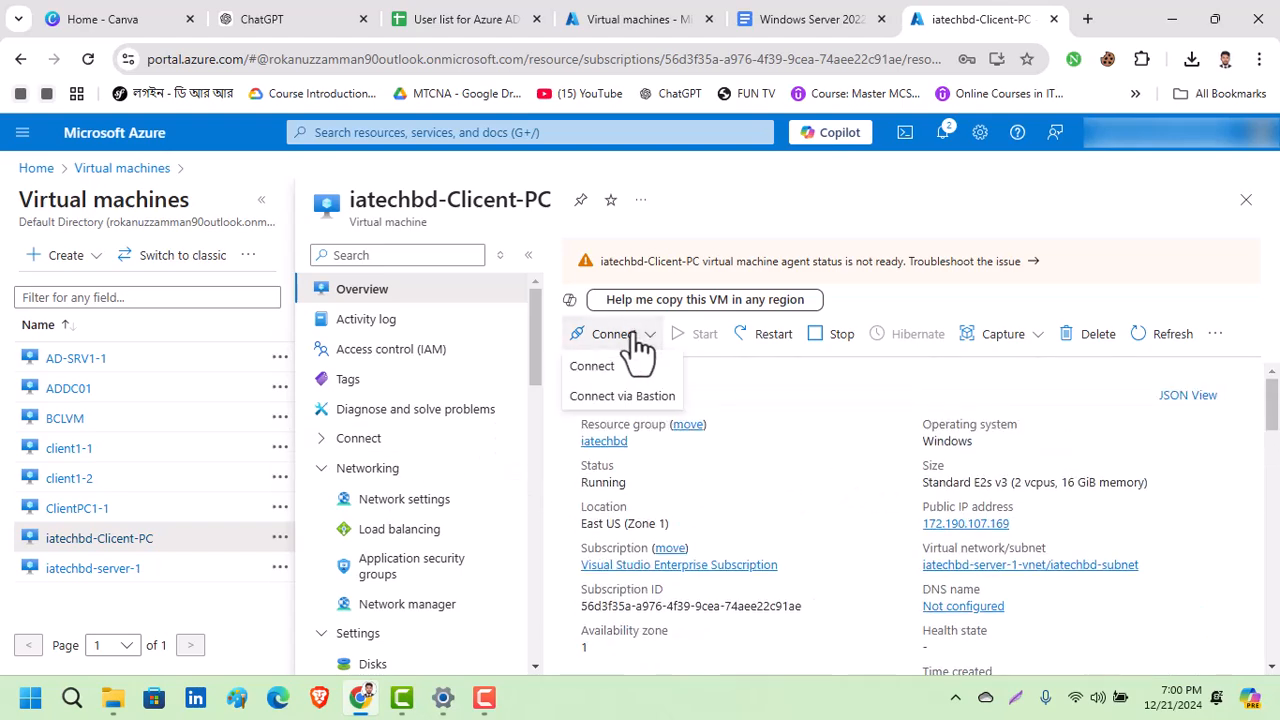
click(620, 368)
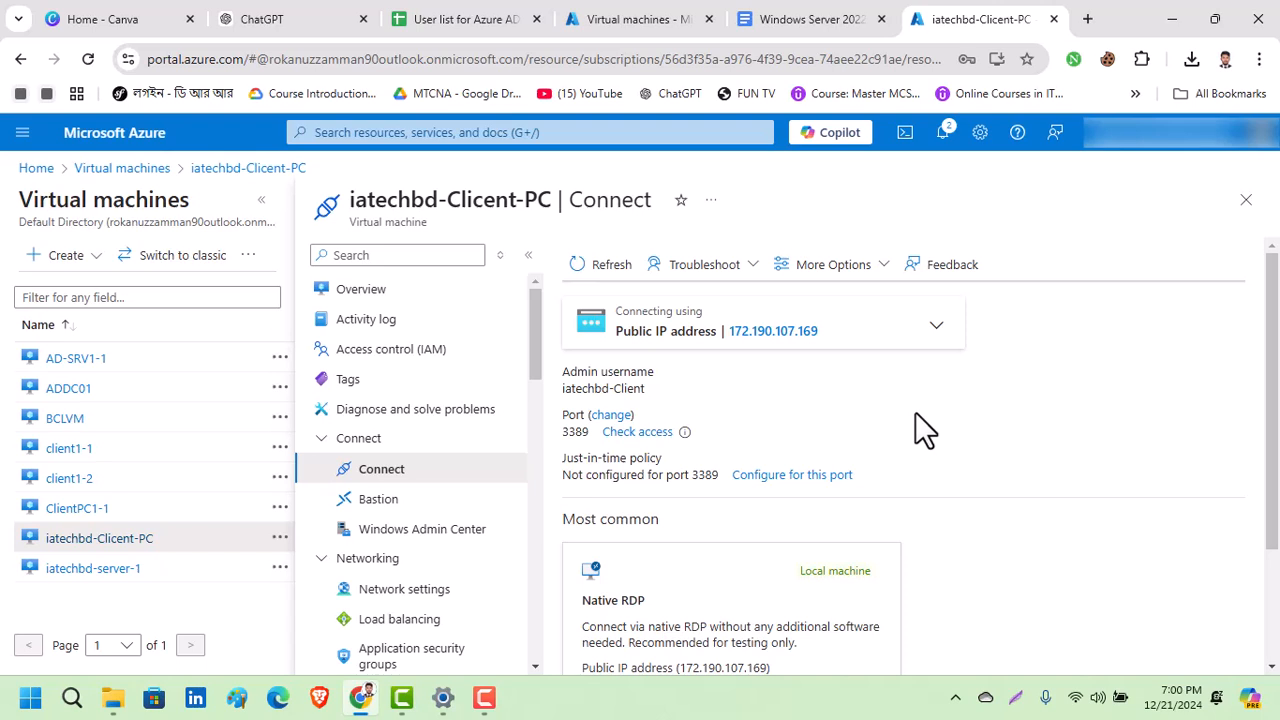
scroll(790, 396, down, 2)
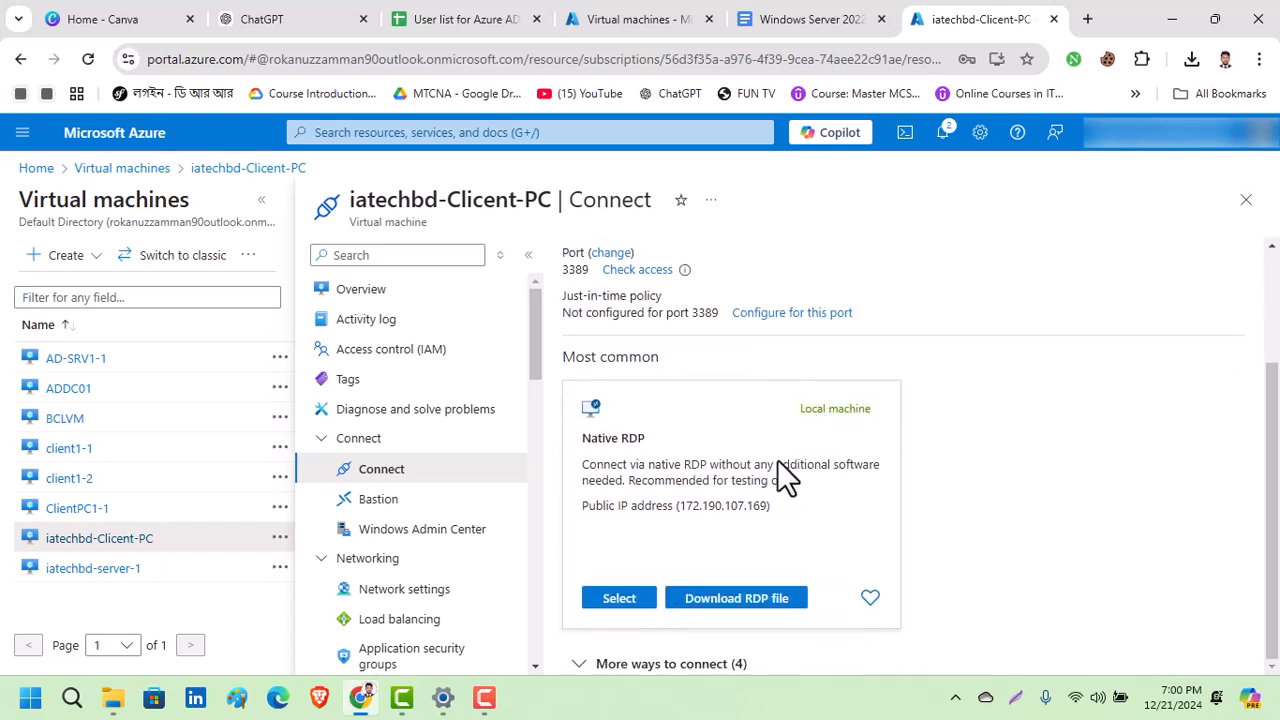
drag(681, 503, 750, 511)
right_click(764, 506)
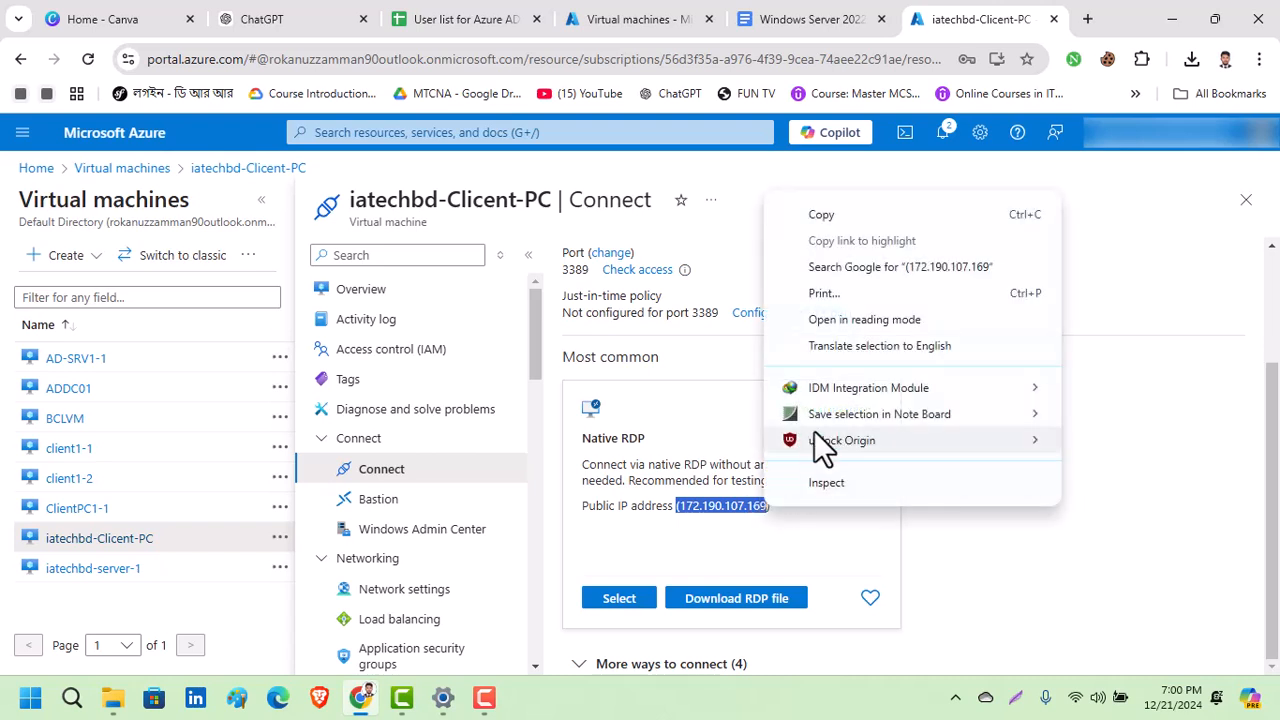
click(865, 213)
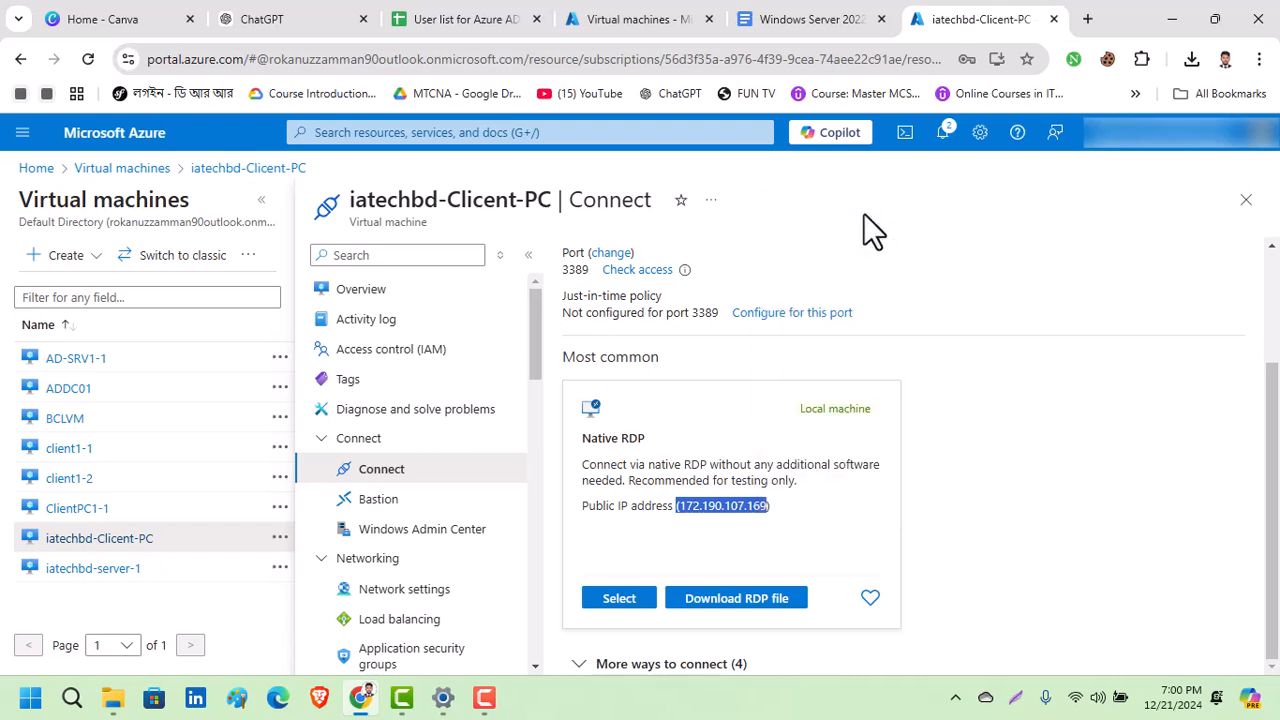
click(1189, 62)
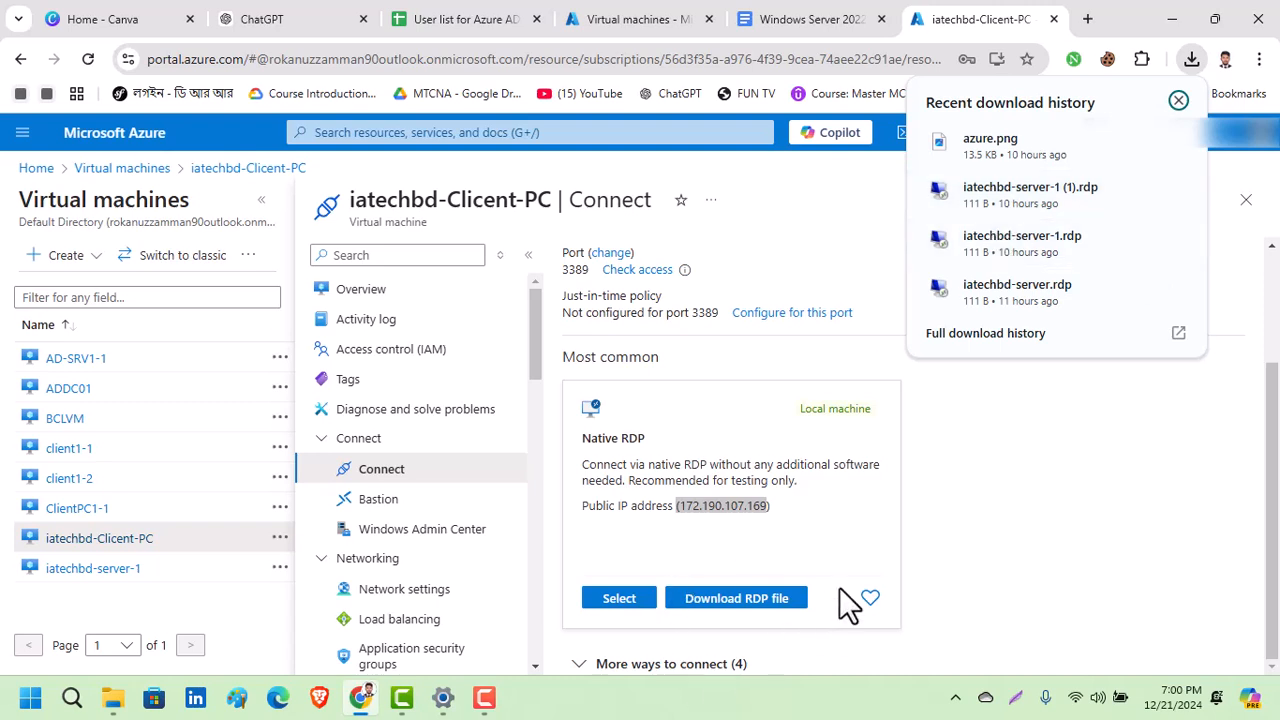
click(1029, 208)
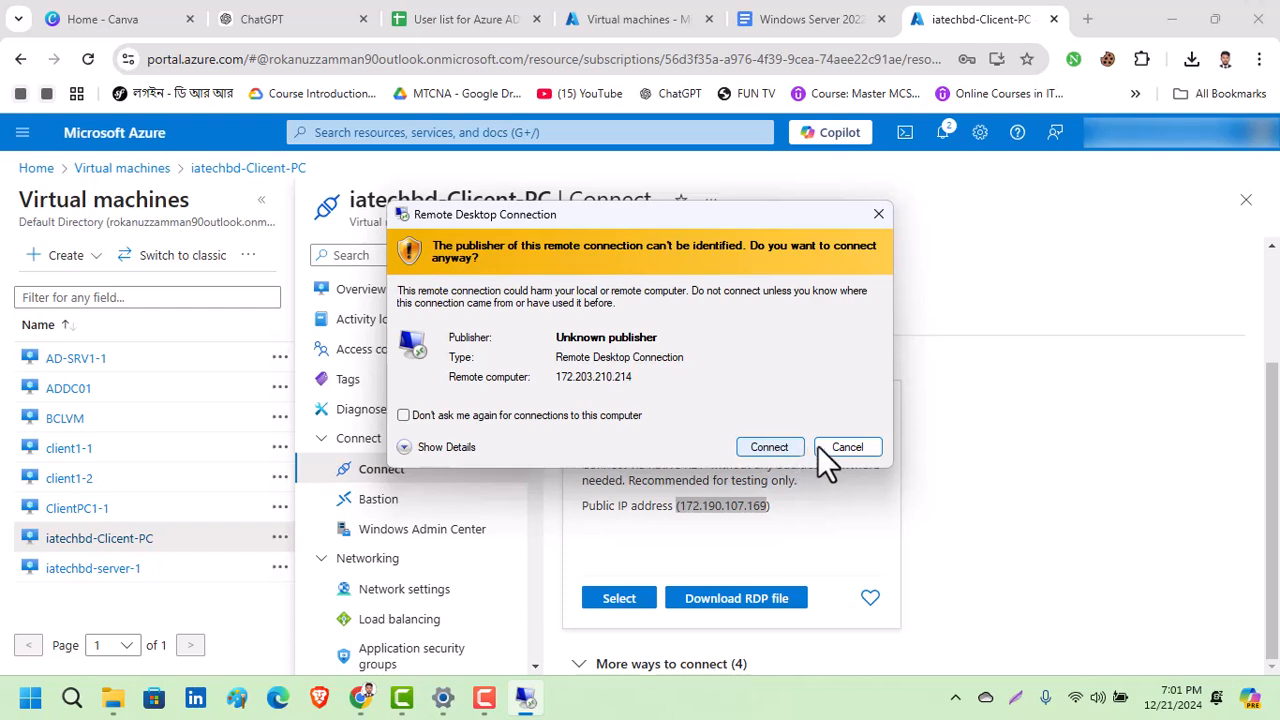
click(848, 448)
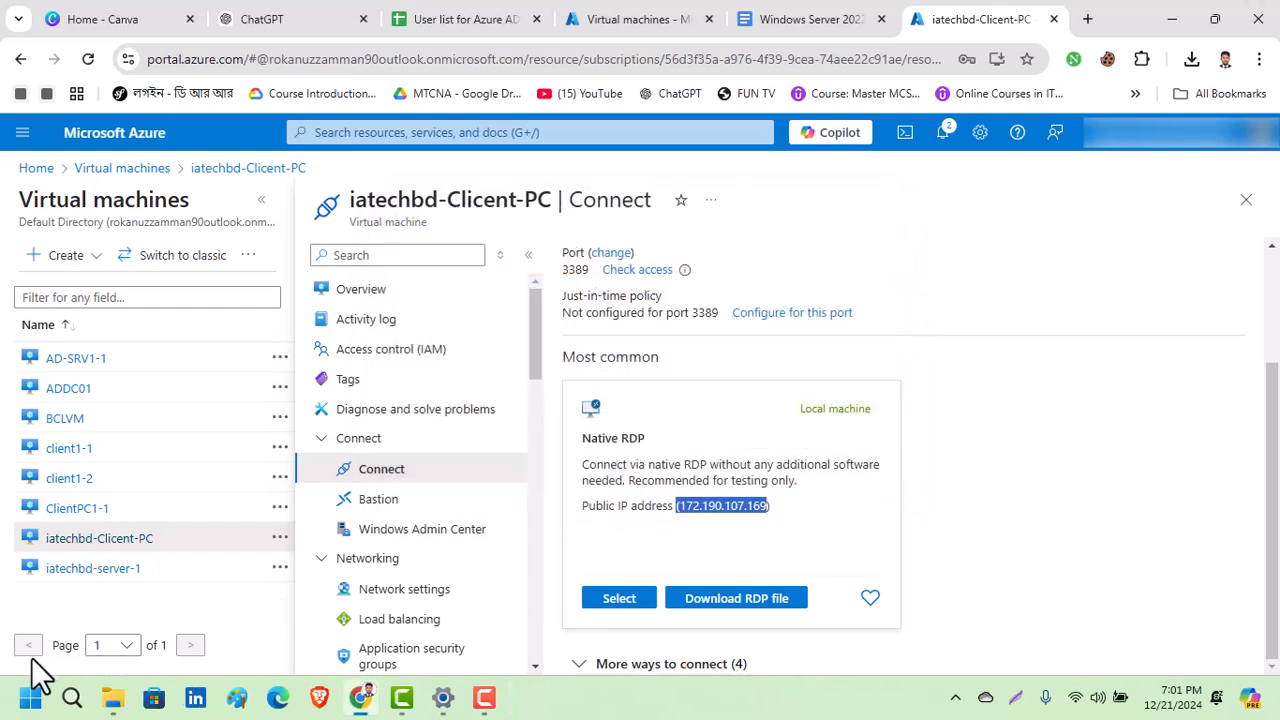
Step: Open Remote Desktop Connection and start a connection to 172.190.107.169, removing the stray parenthesis from the pasted address
key(super)
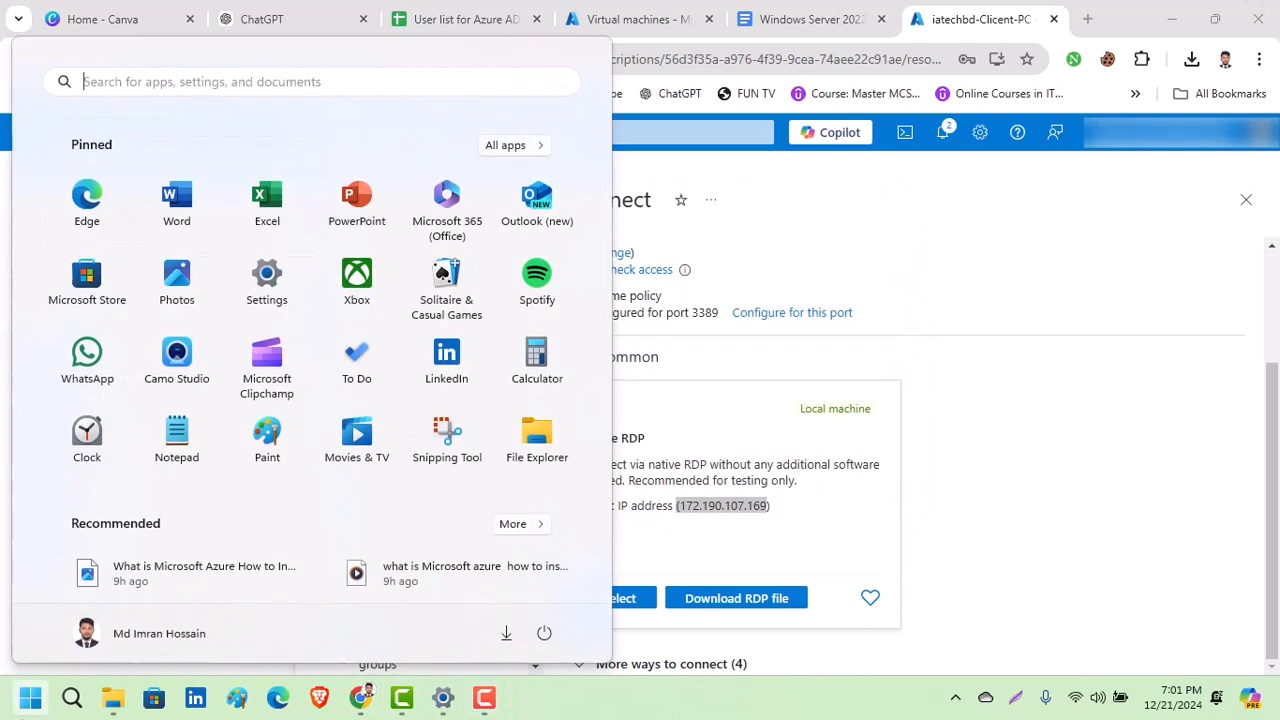
text(remo)
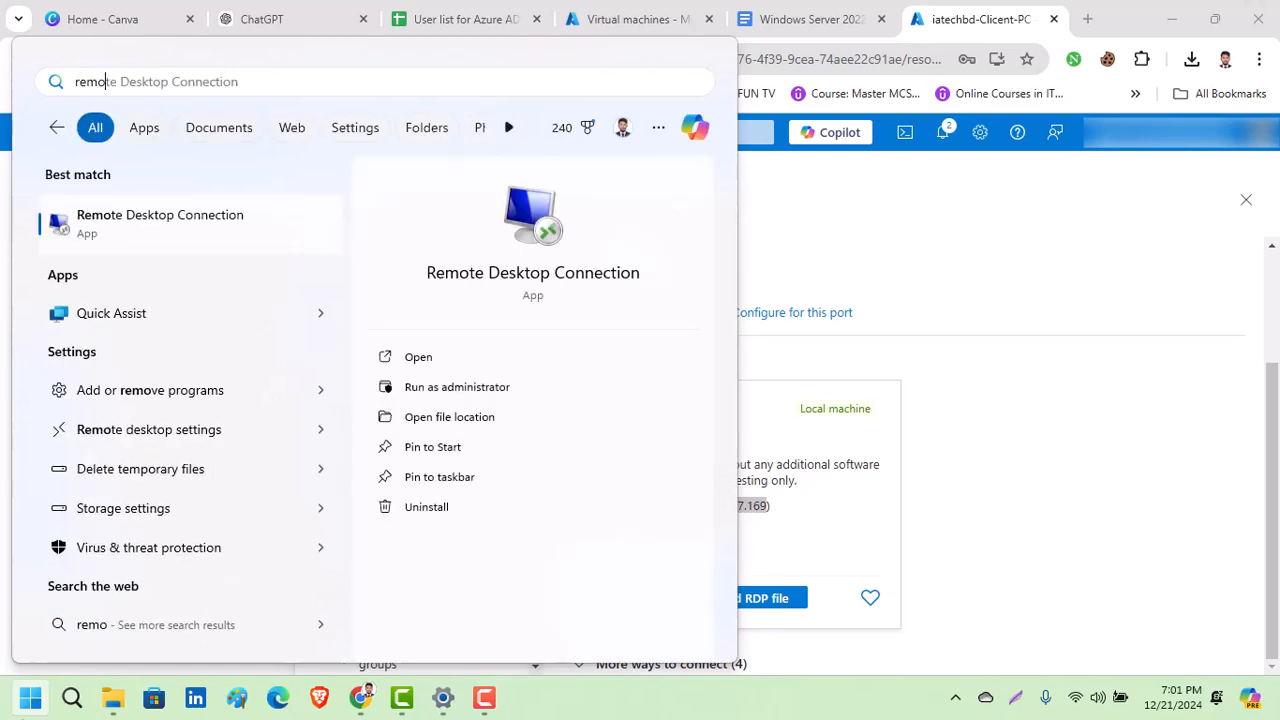
click(240, 233)
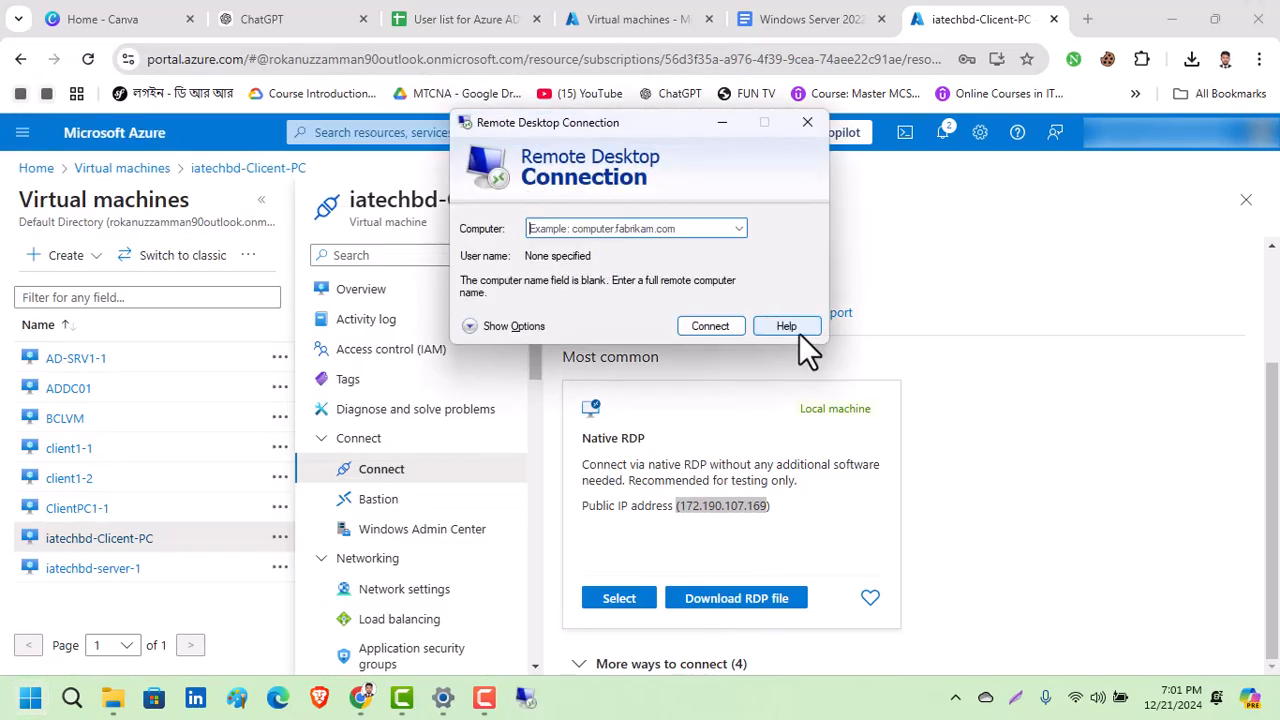
click(638, 228)
key(ctrl+v)
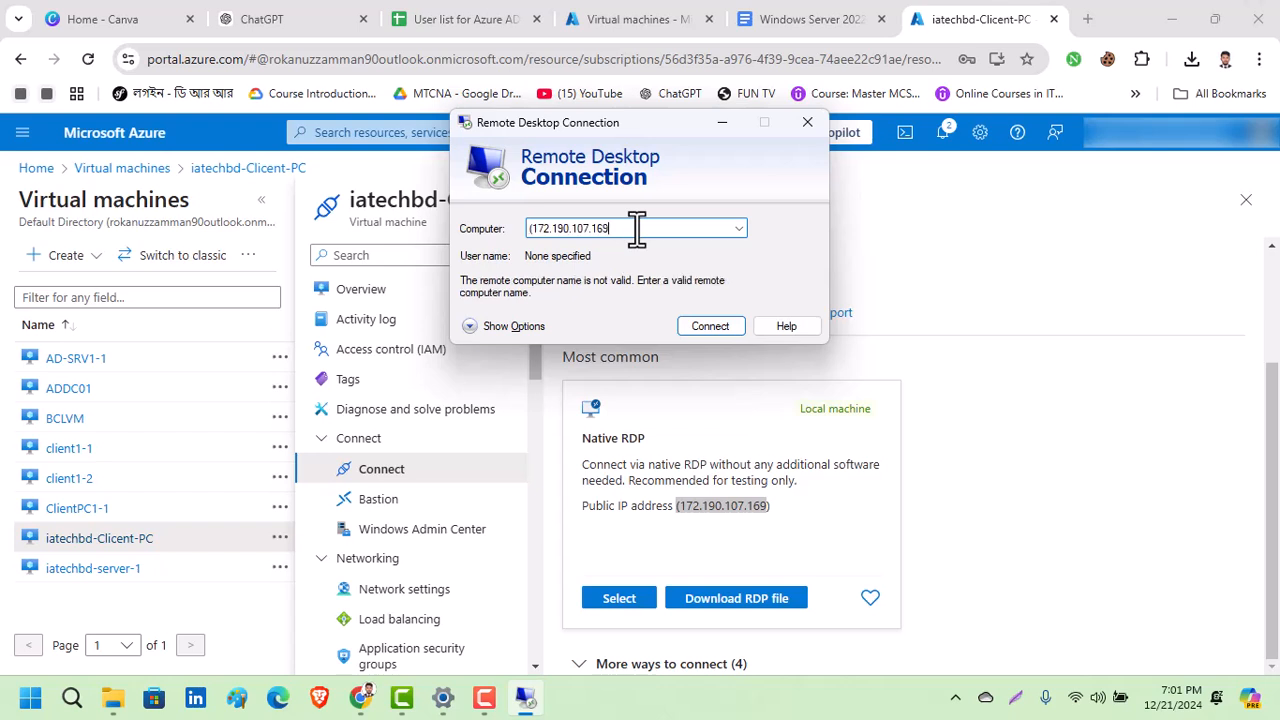
click(537, 228)
key(BackSpace)
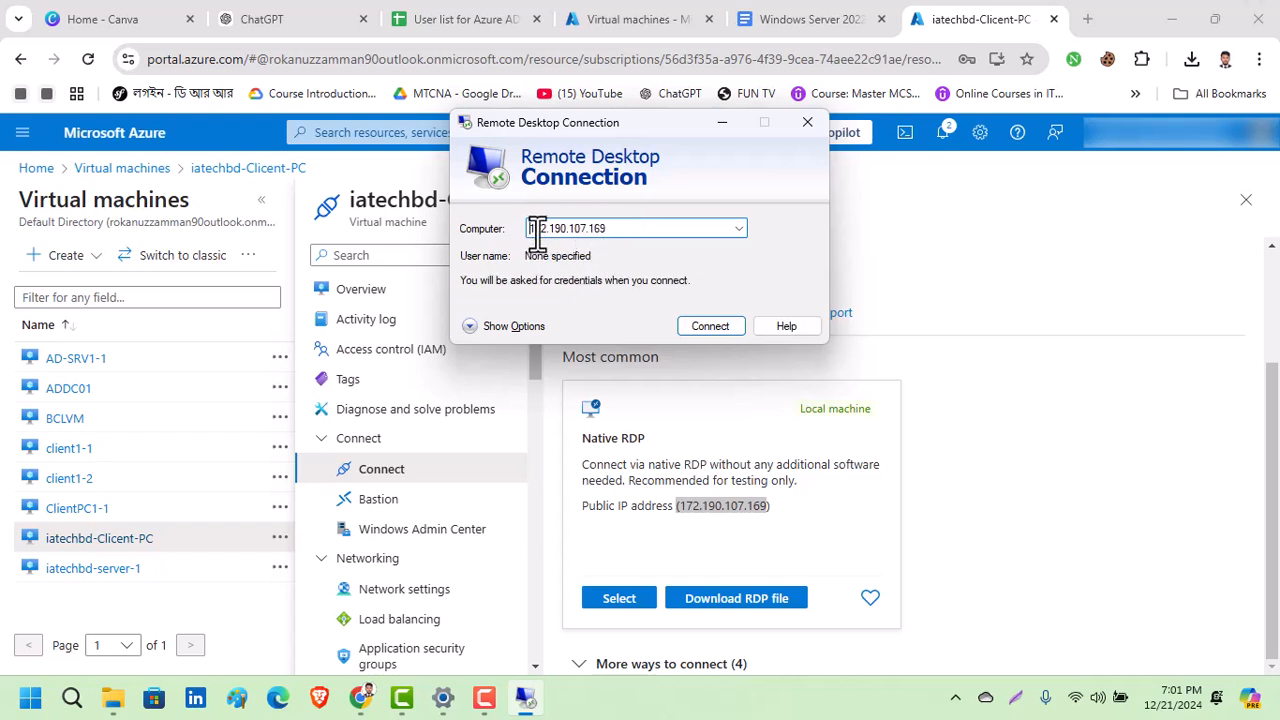
click(729, 320)
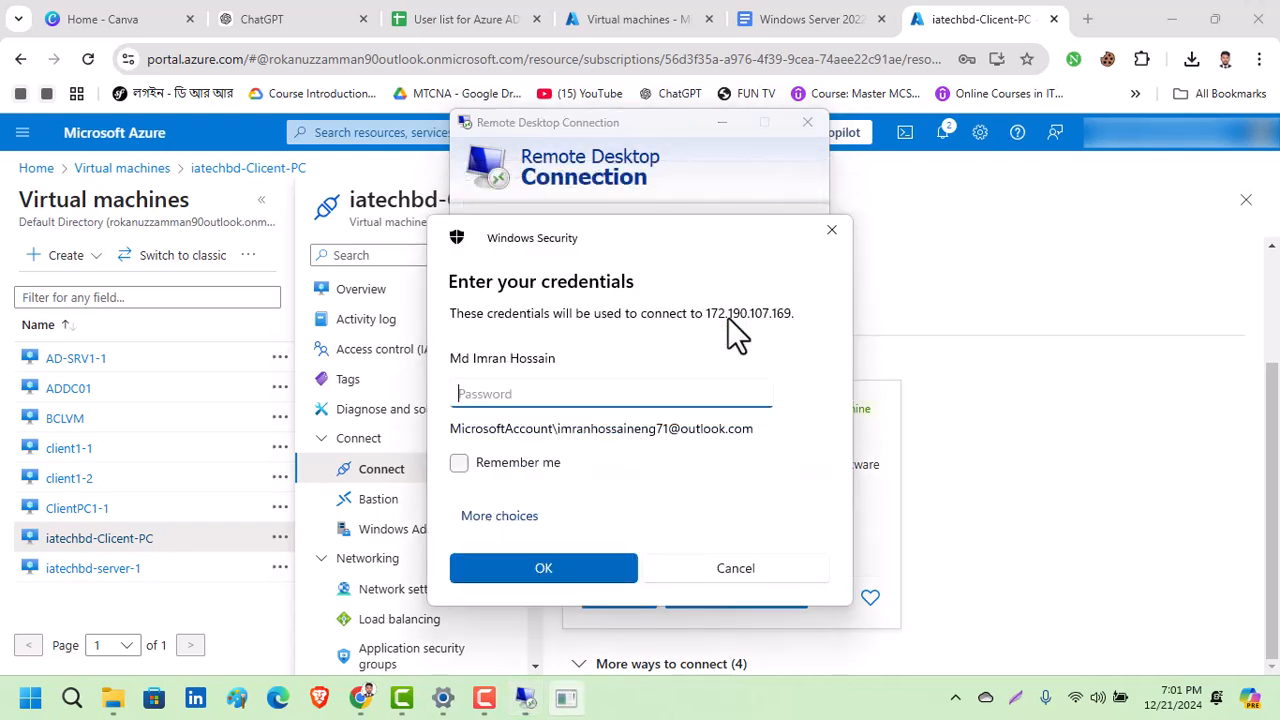
Step: Copy the client password from Sheet2 of the User list for Azure AD Creations spreadsheet and try to sign in with it
click(441, 22)
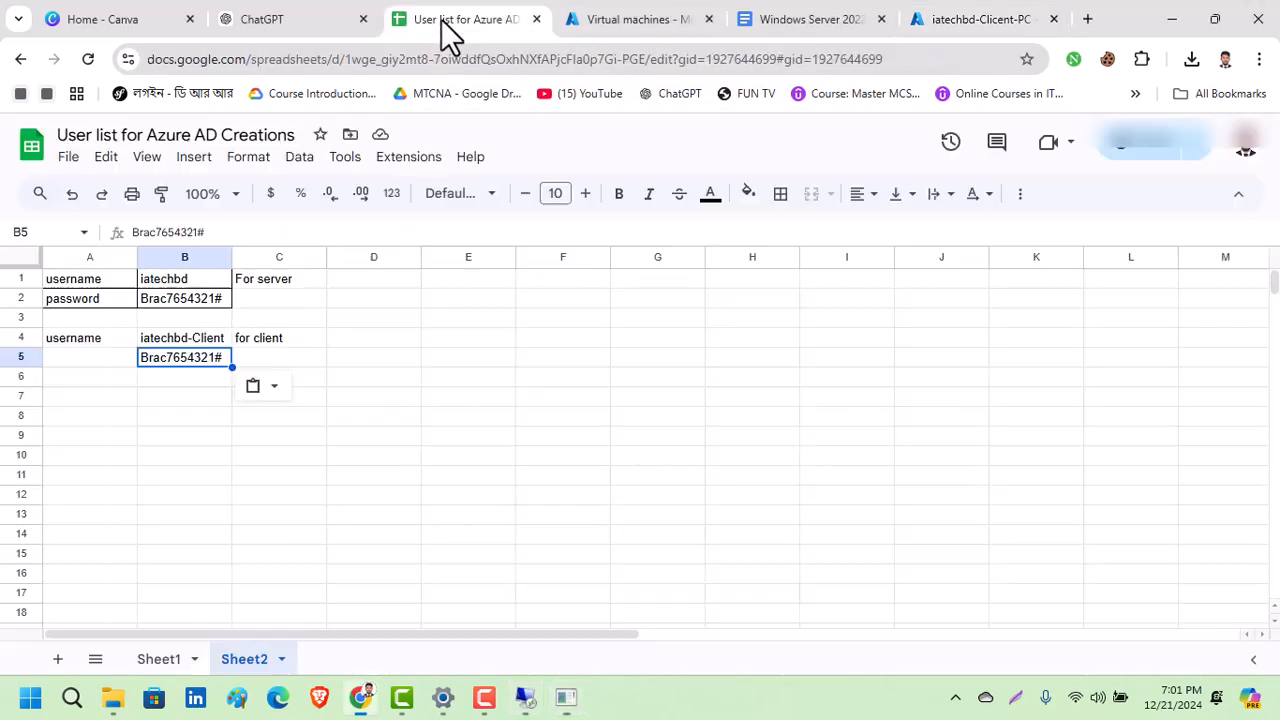
click(342, 400)
click(189, 366)
click(570, 690)
key(ctrl+v)
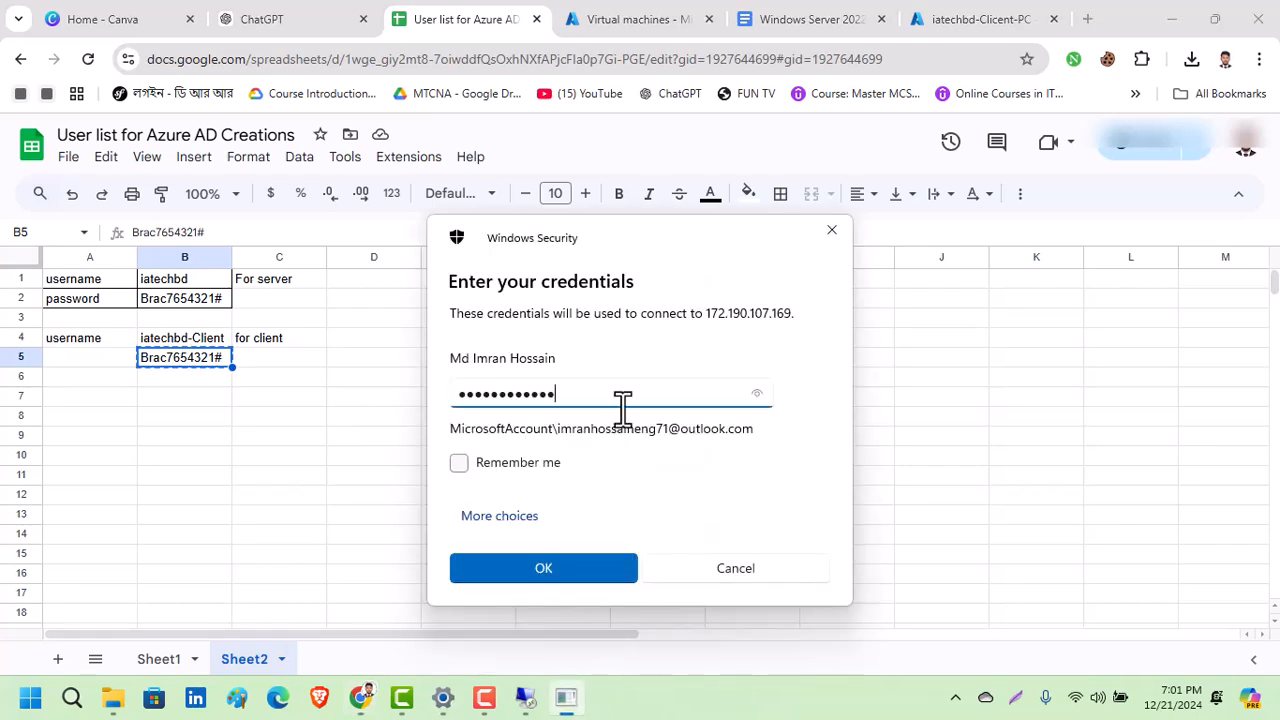
click(578, 566)
Step: Try to sign in once more with the client password at the renewed credentials prompt
click(1172, 19)
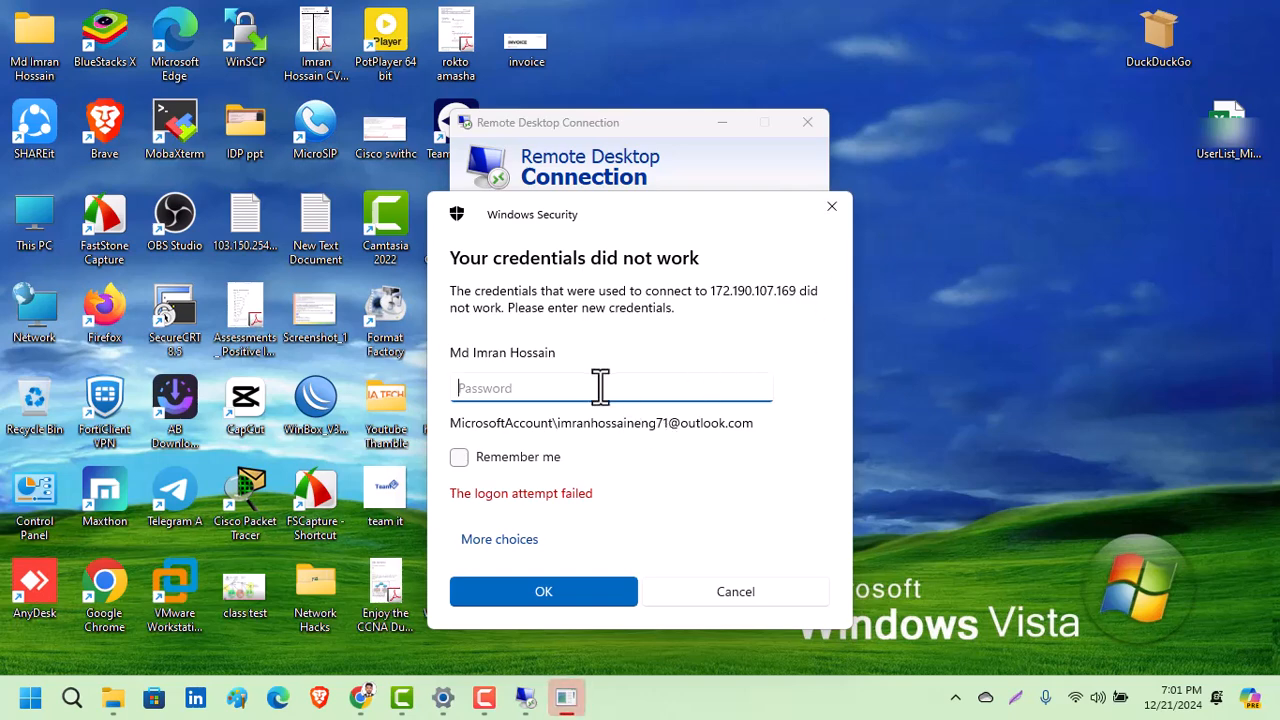
text(************)
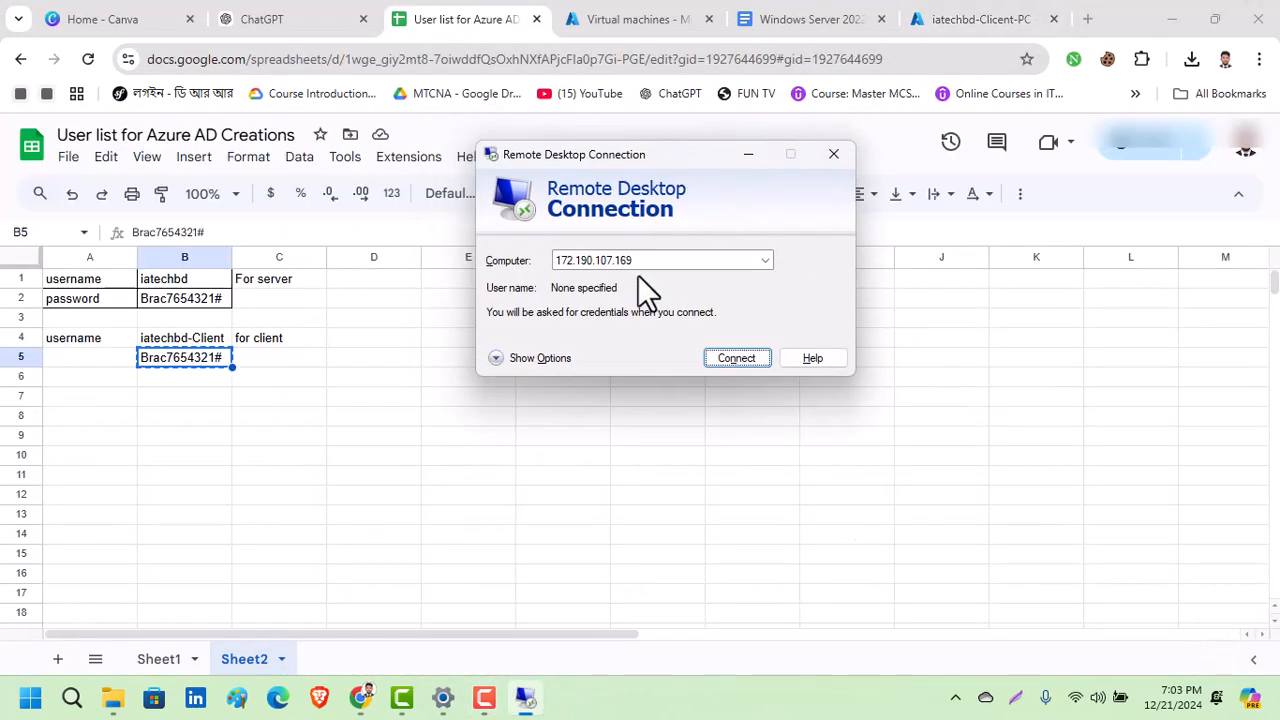
Step: Reconnect to 172.190.107.169 and choose a different account, using the username iatechbd-Client copied from Sheet2
click(743, 360)
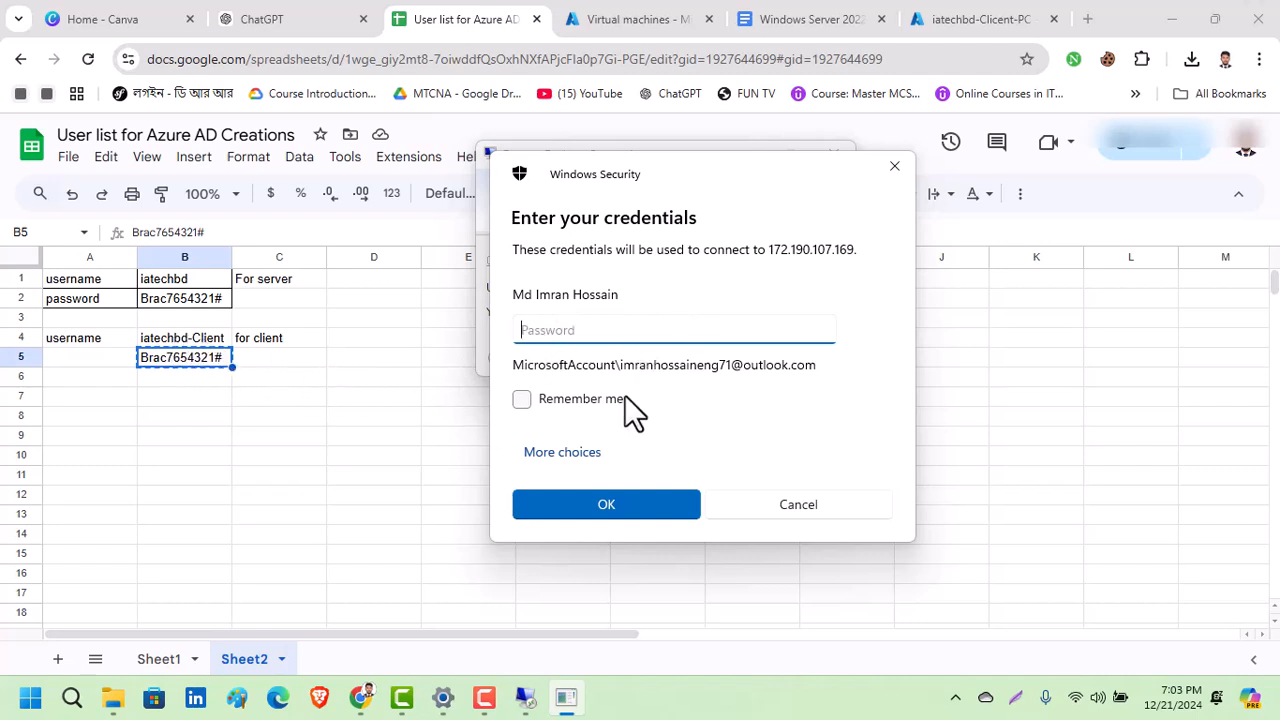
click(578, 452)
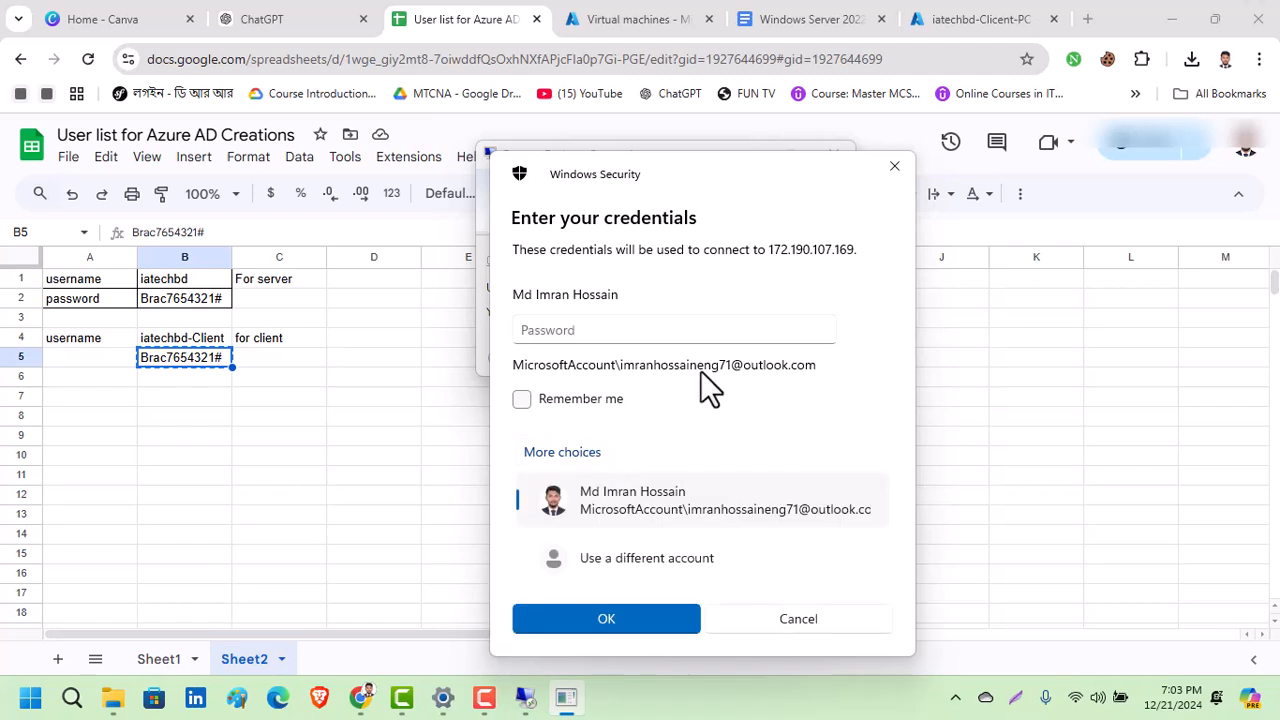
click(652, 557)
click(168, 340)
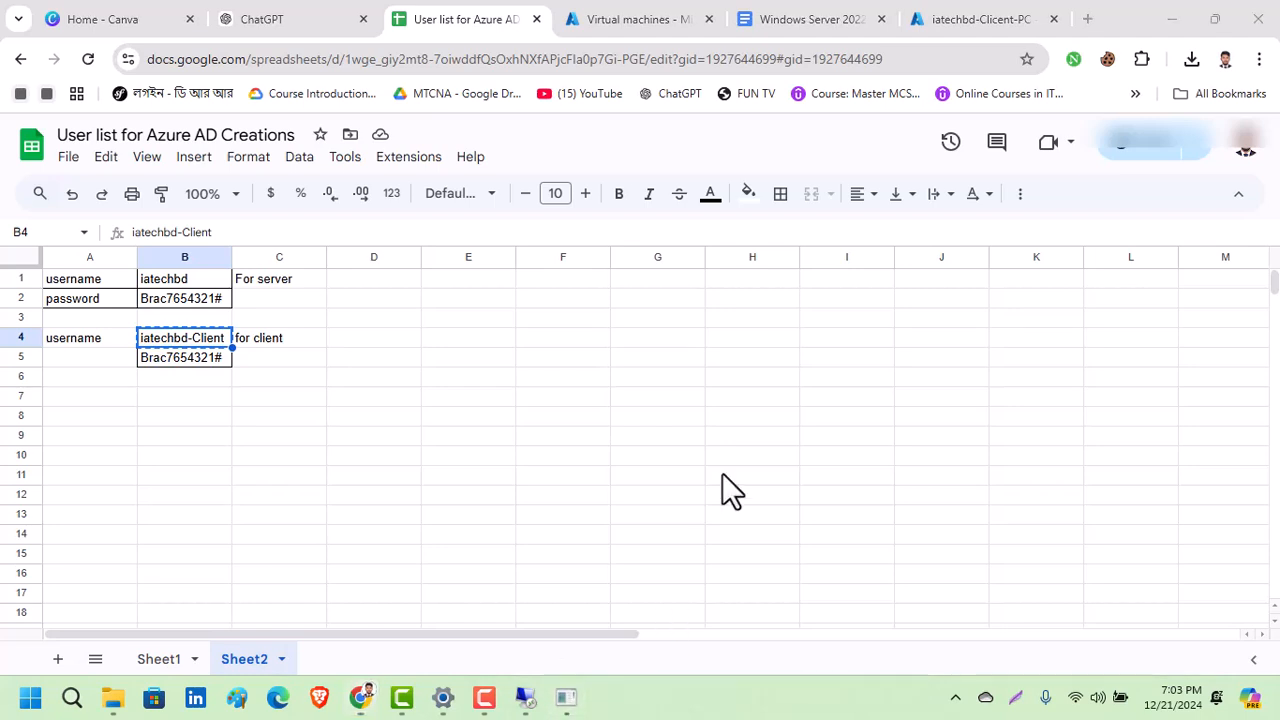
click(566, 698)
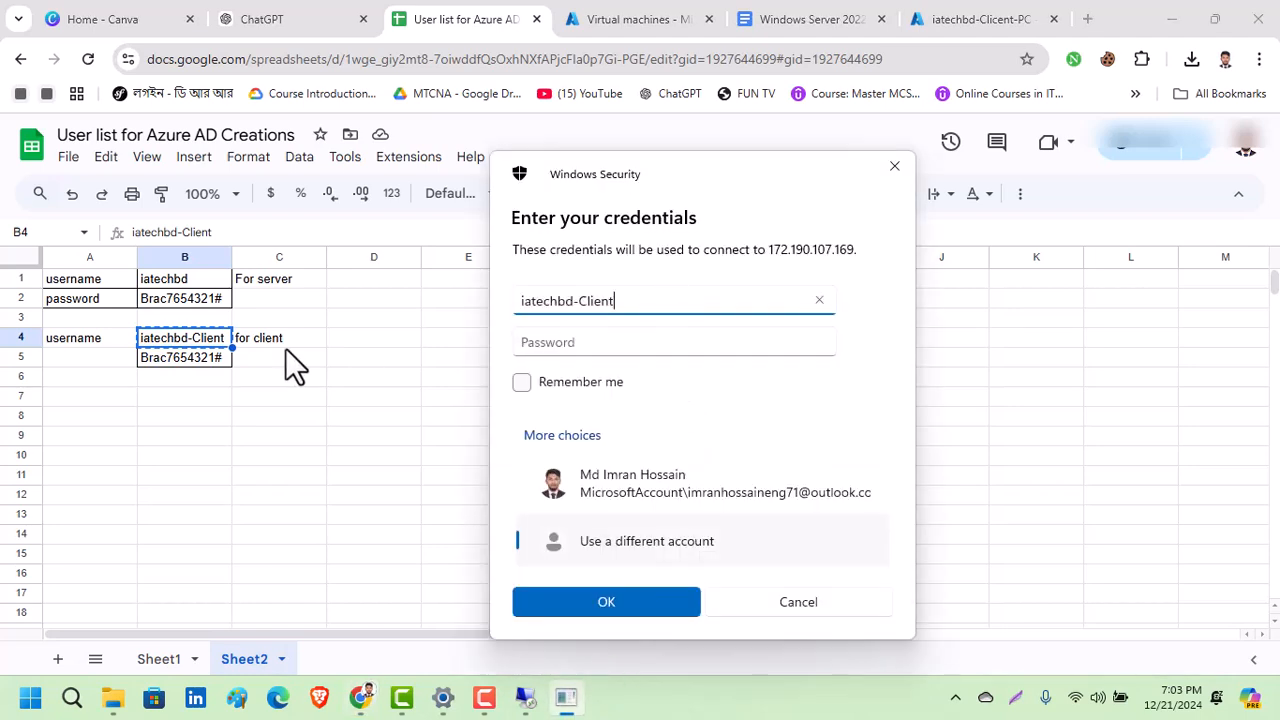
Step: Copy the client password from Sheet2 into the password field of the credentials prompt and submit the sign-in
click(198, 364)
key(ctrl+c)
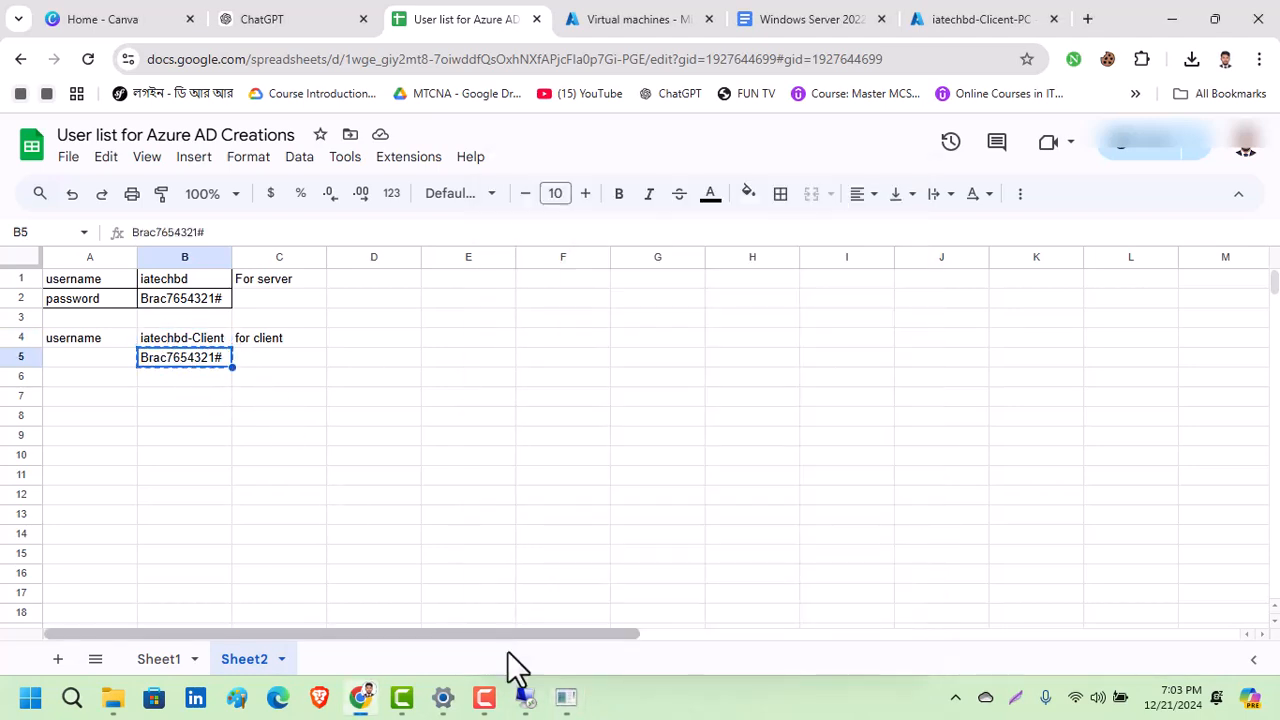
click(566, 698)
click(603, 342)
key(ctrl+v)
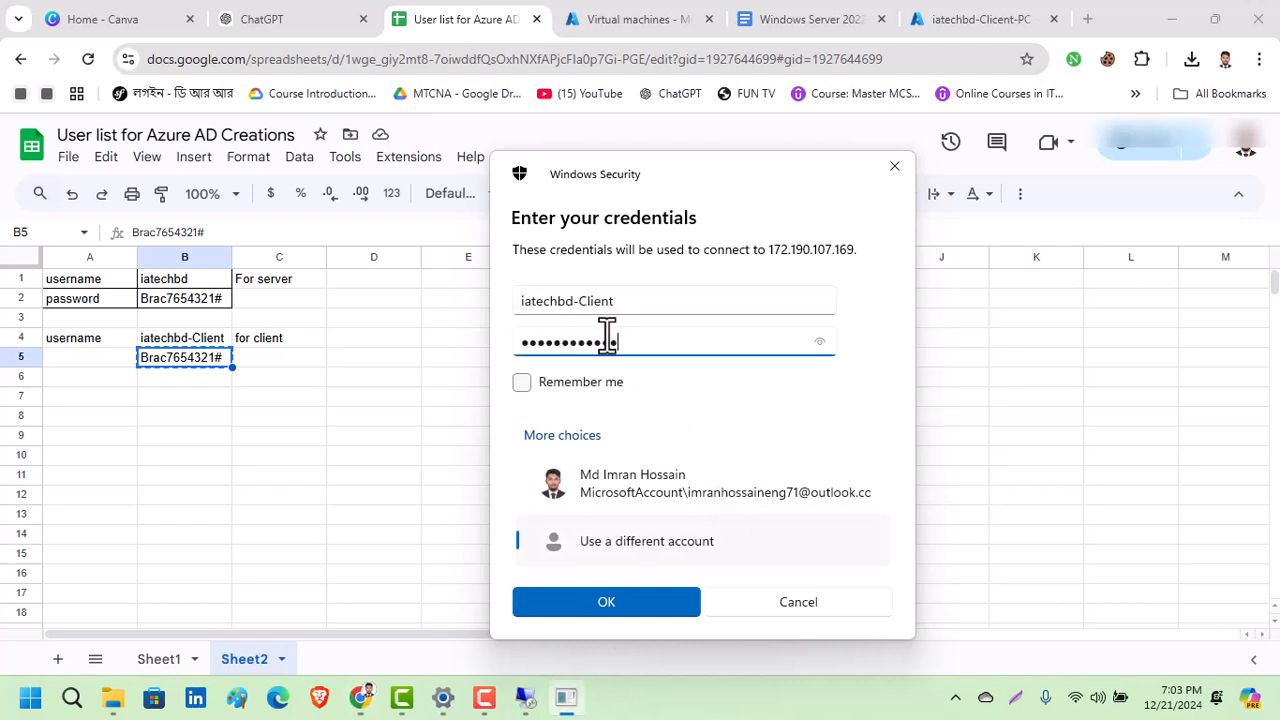
click(620, 603)
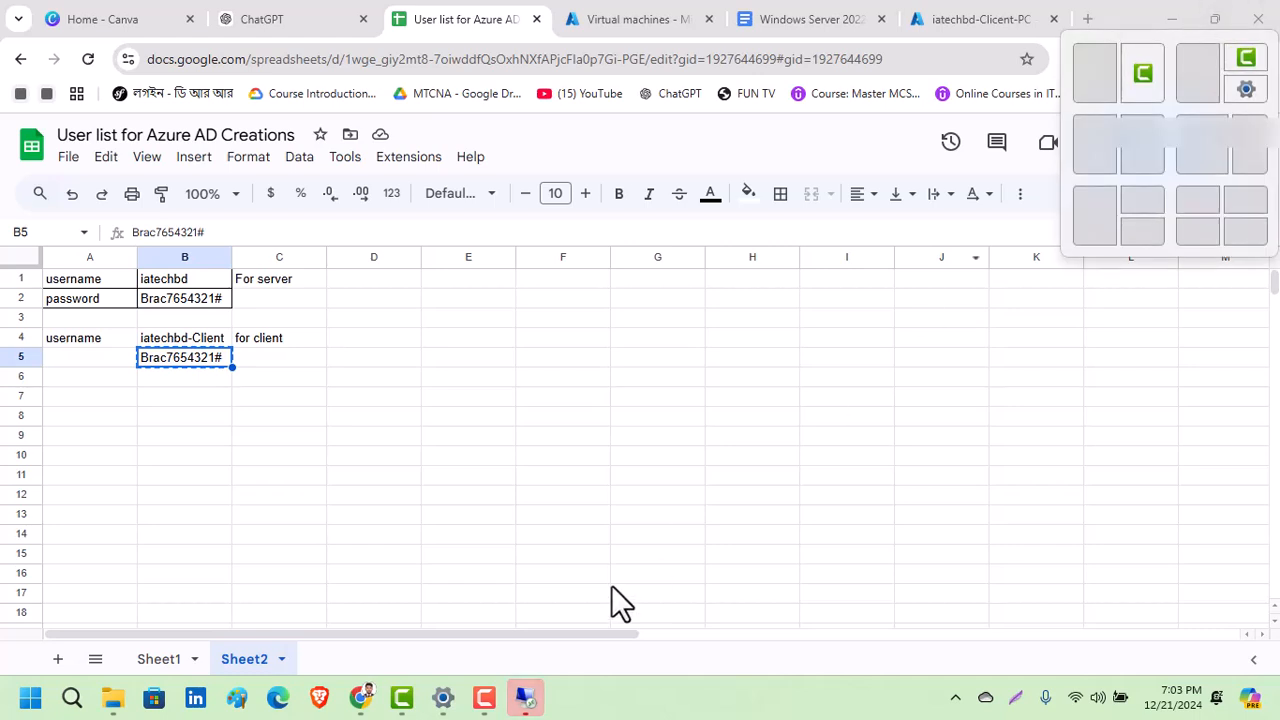
Step: Connect despite the remote computer's certificate errors and accept the offered privacy settings for the device
click(535, 702)
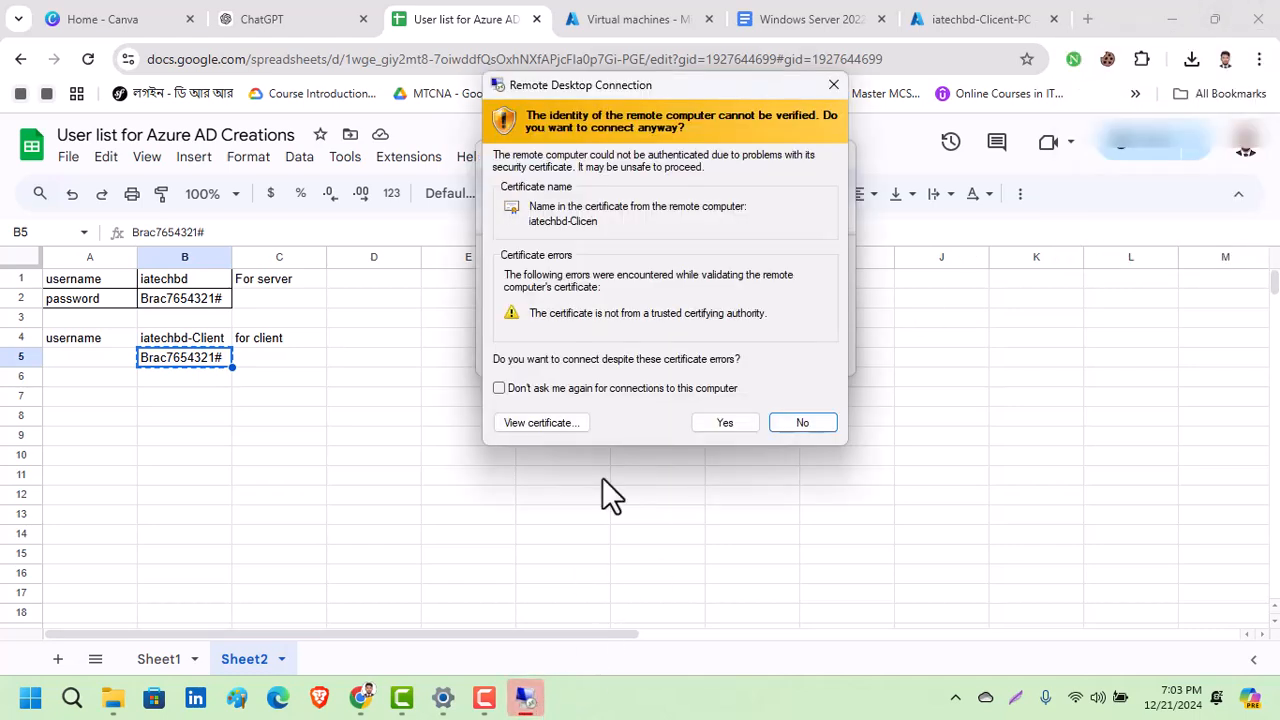
click(733, 423)
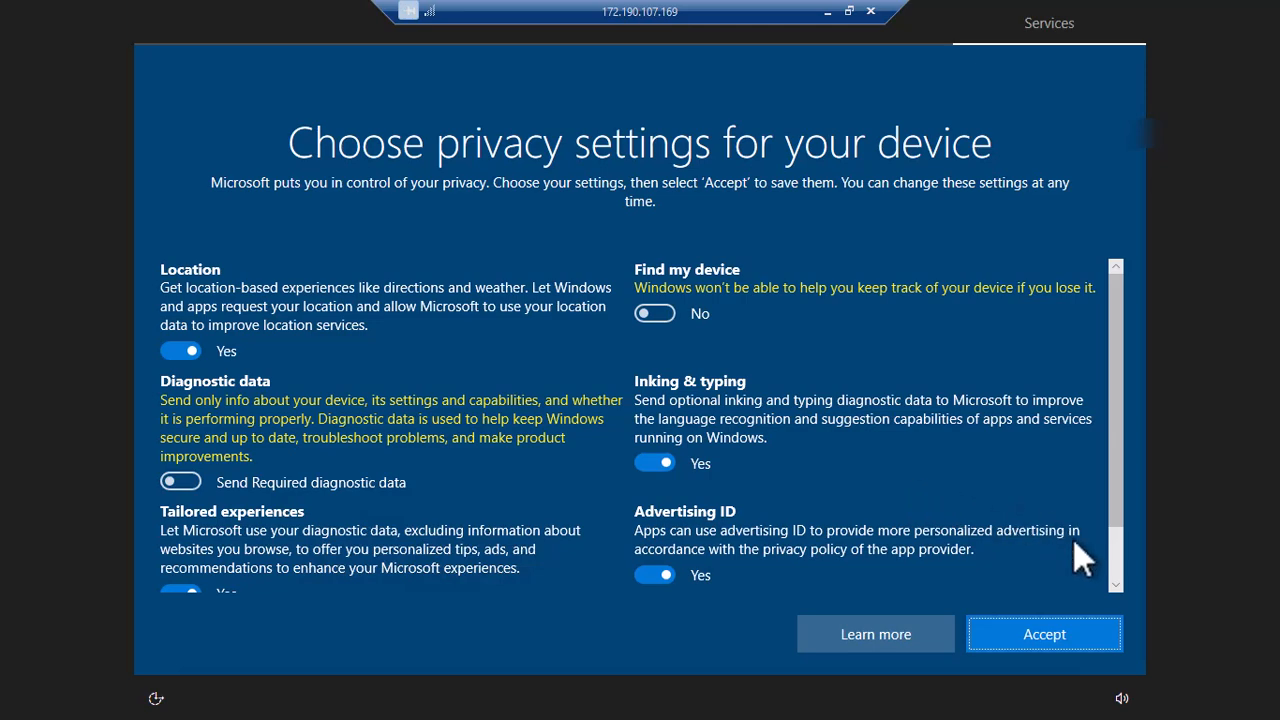
click(1050, 632)
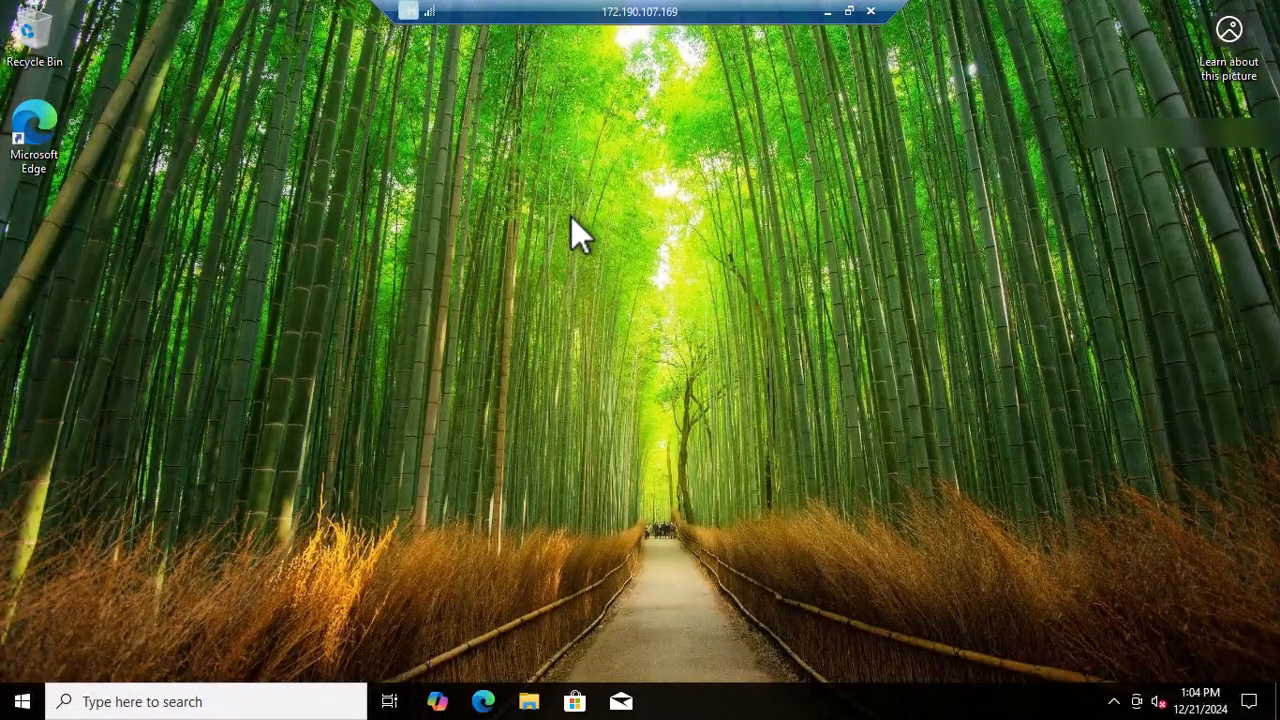
Step: Refresh the remote desktop and dismiss the network discovery prompt without choosing an answer
right_click(658, 312)
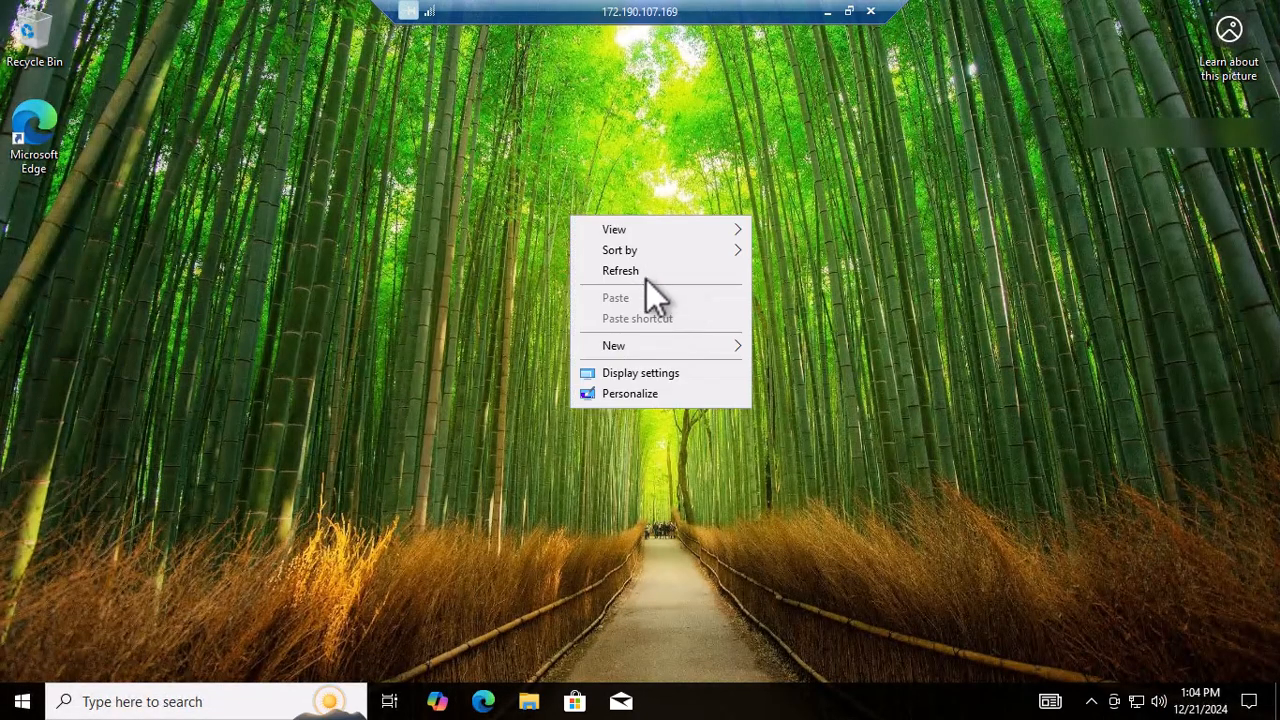
click(646, 272)
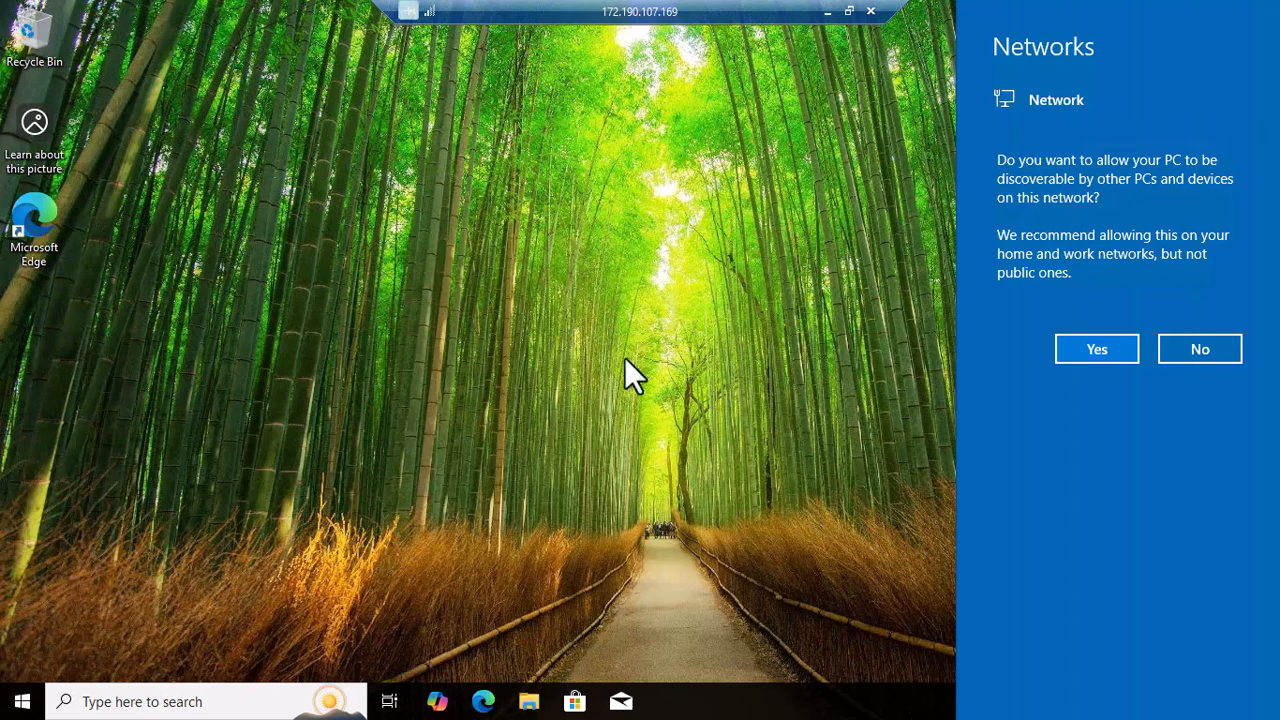
click(511, 166)
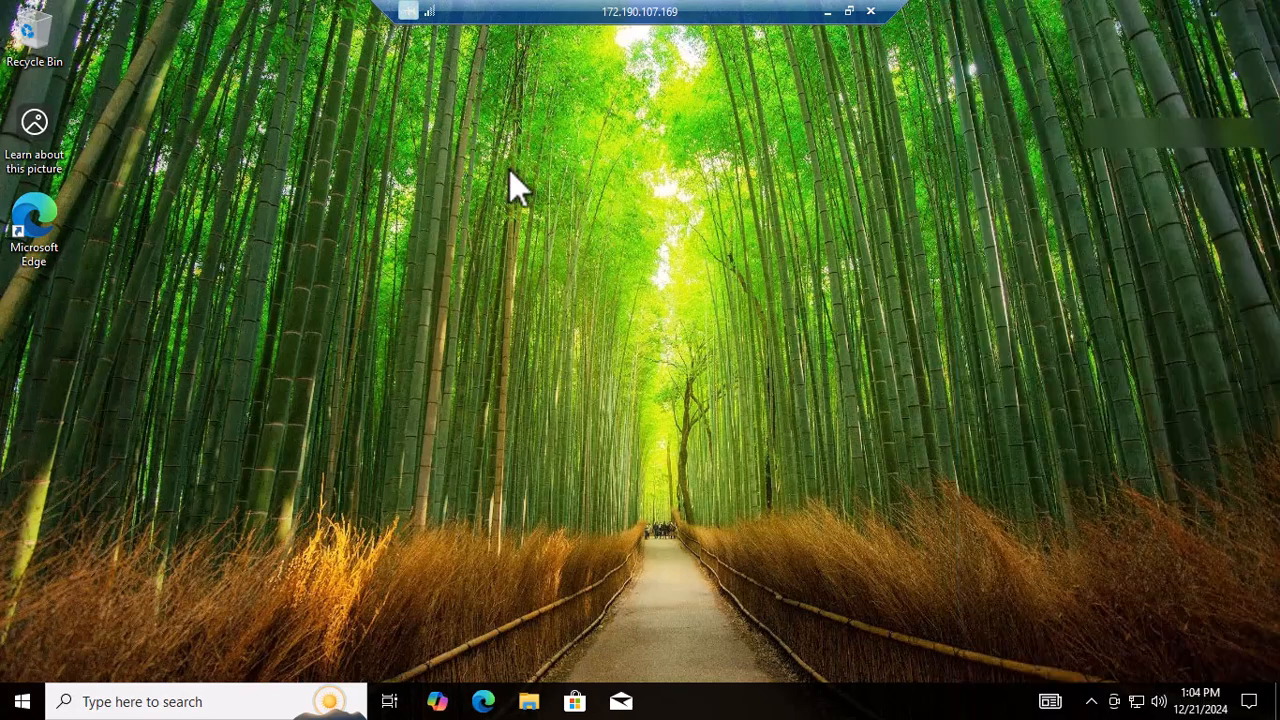
right_click(193, 207)
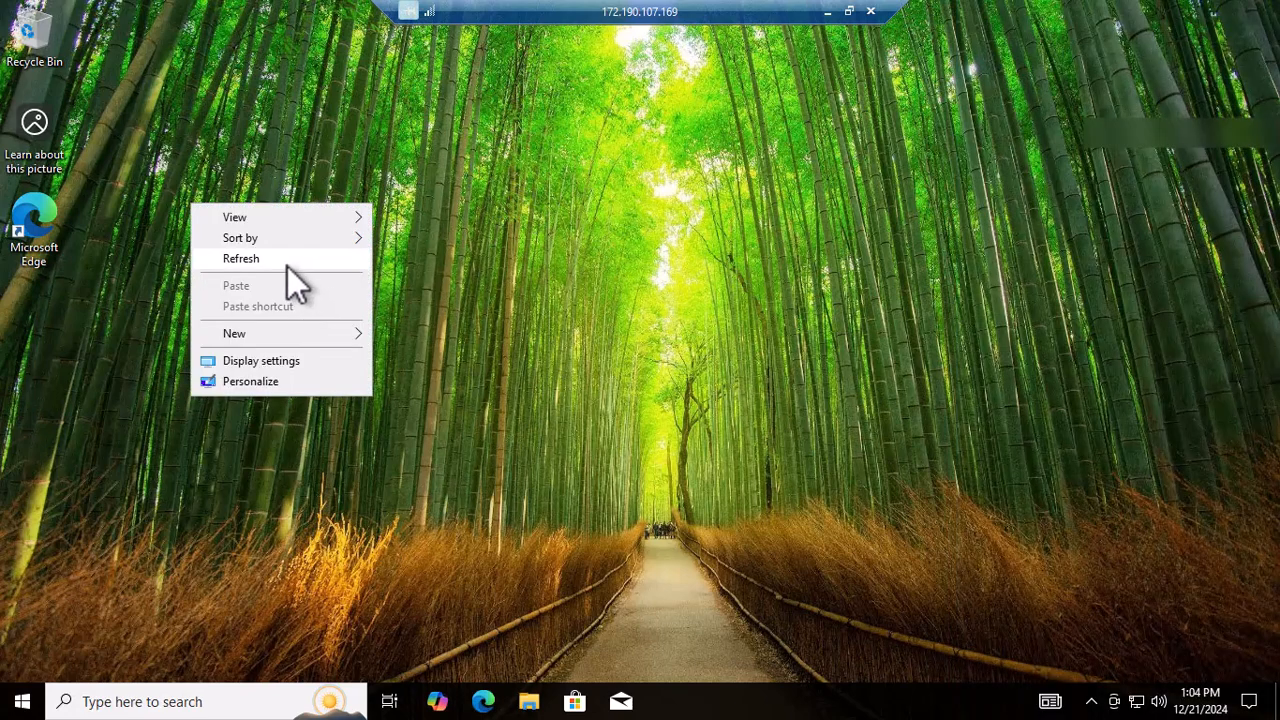
click(287, 264)
Step: Open the remote machine's personalization settings, close the Microsoft Edge welcome window, and look through the lock screen options
right_click(292, 130)
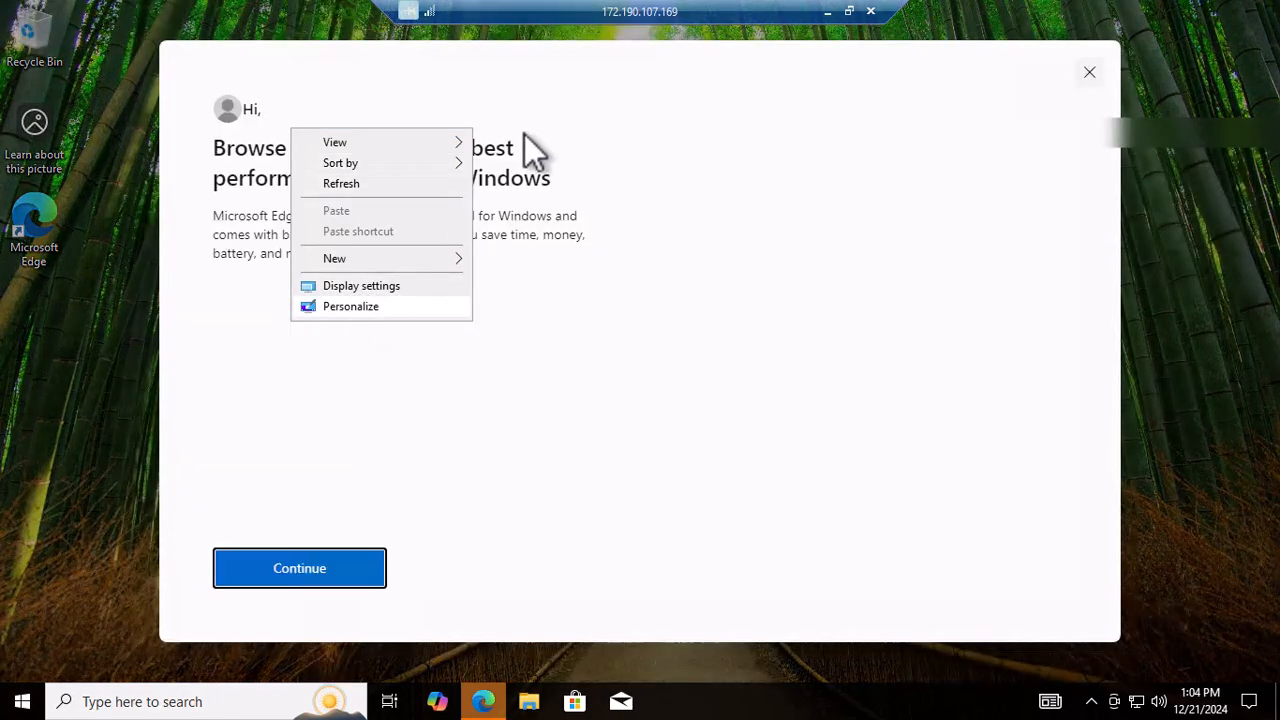
click(350, 306)
click(1089, 72)
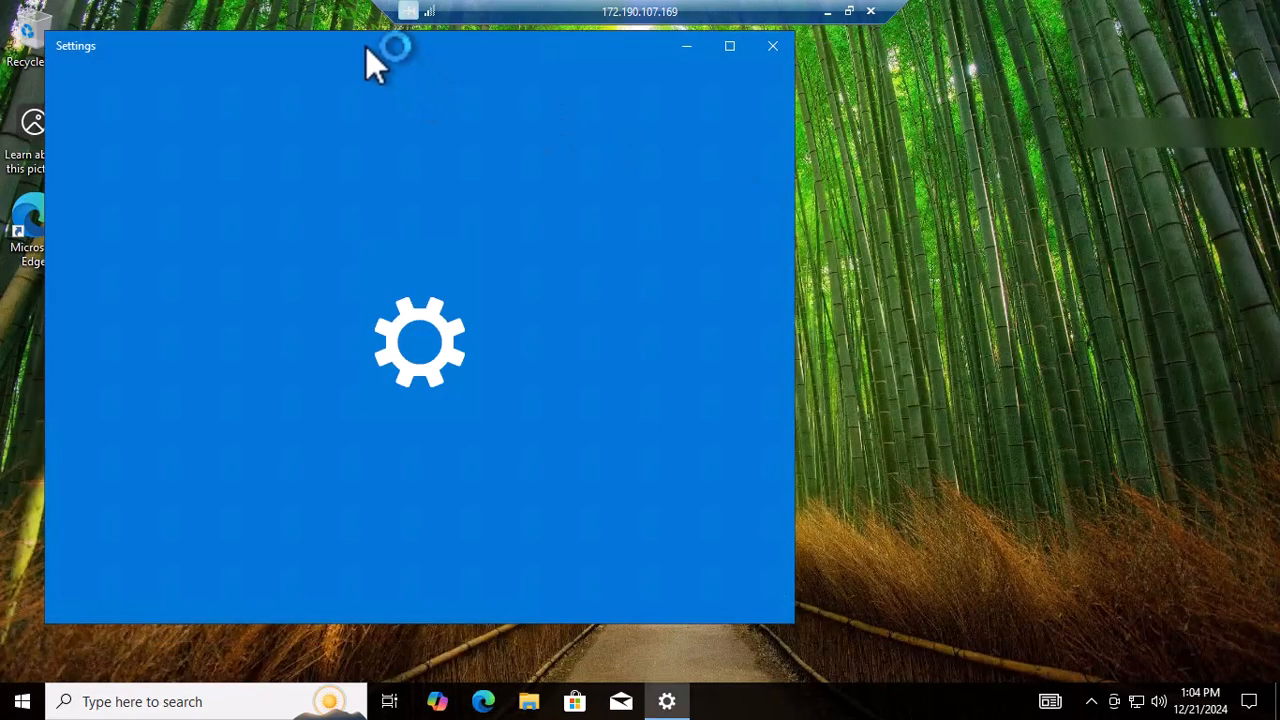
drag(366, 47, 407, 55)
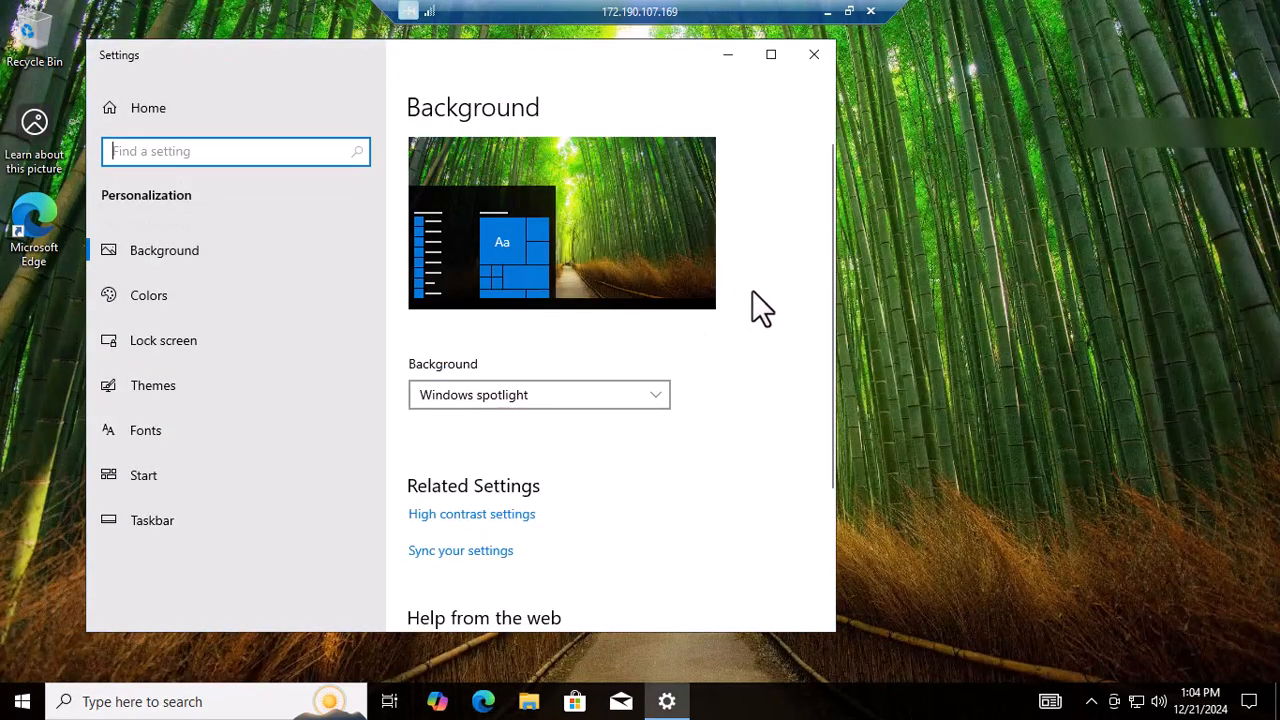
click(178, 386)
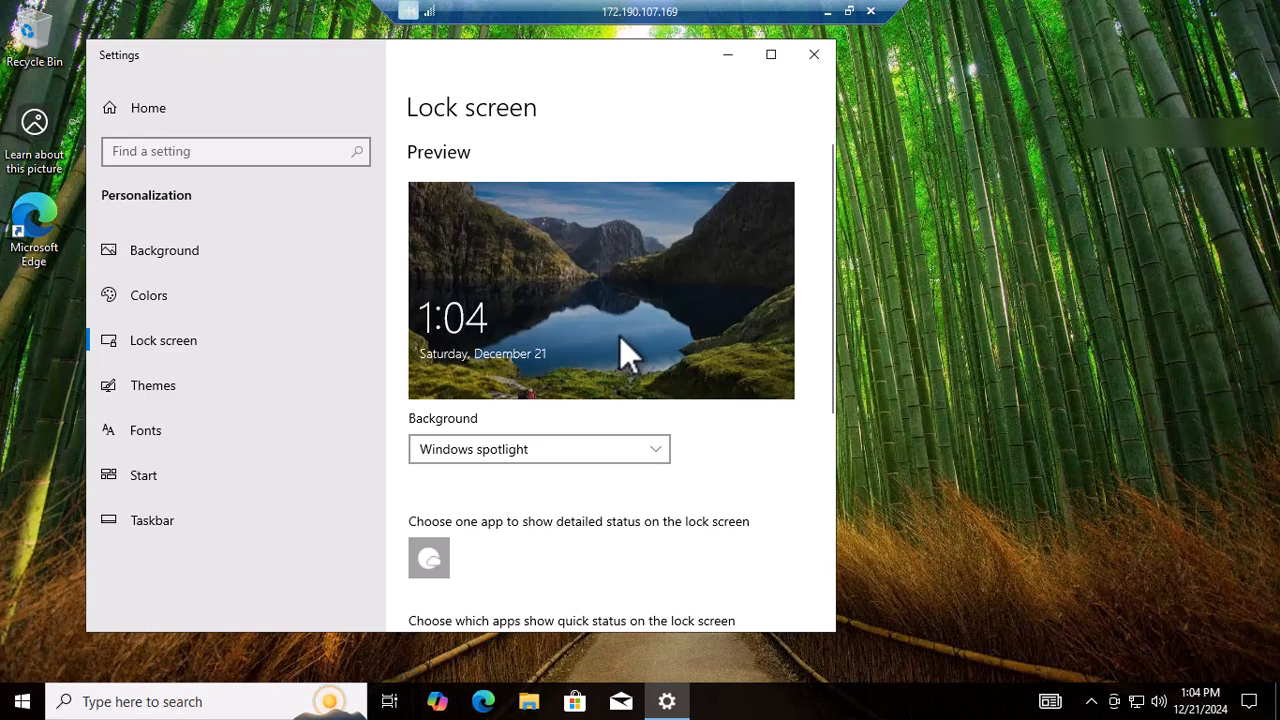
scroll(634, 394, down, 5)
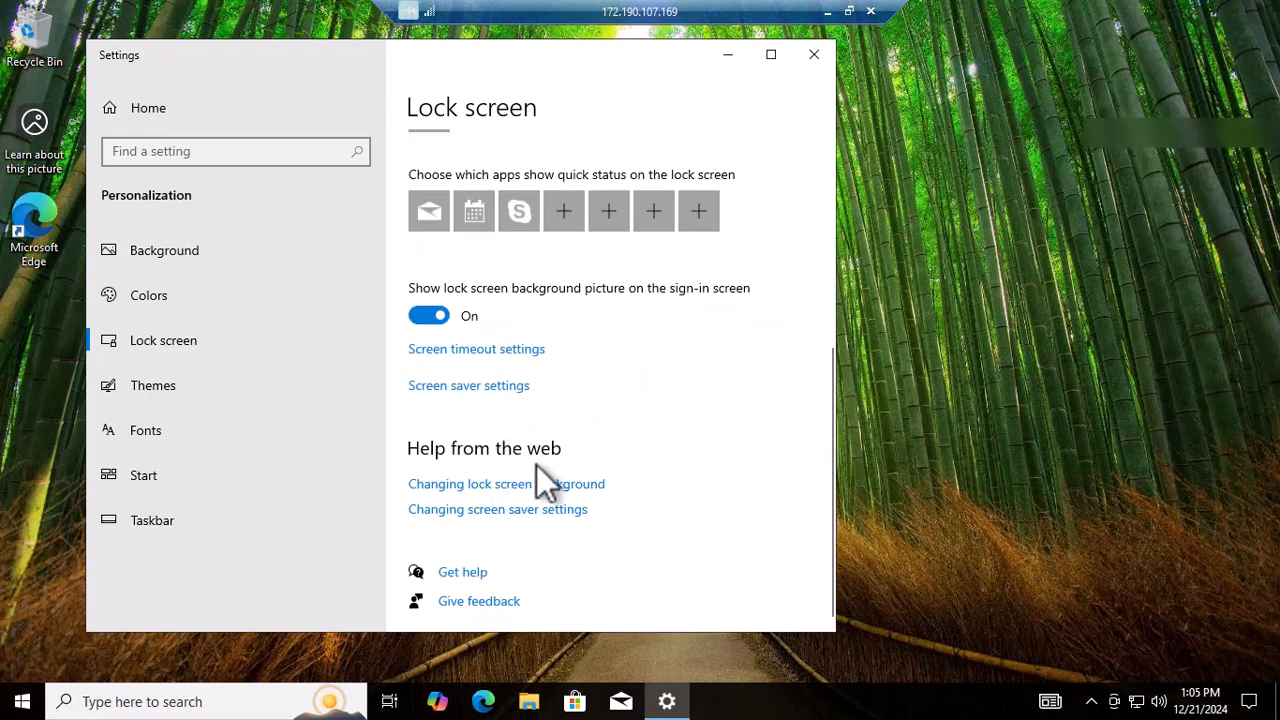
Step: Enable the Computer desktop icon through the Themes page's desktop icon settings and close the Settings window
click(771, 55)
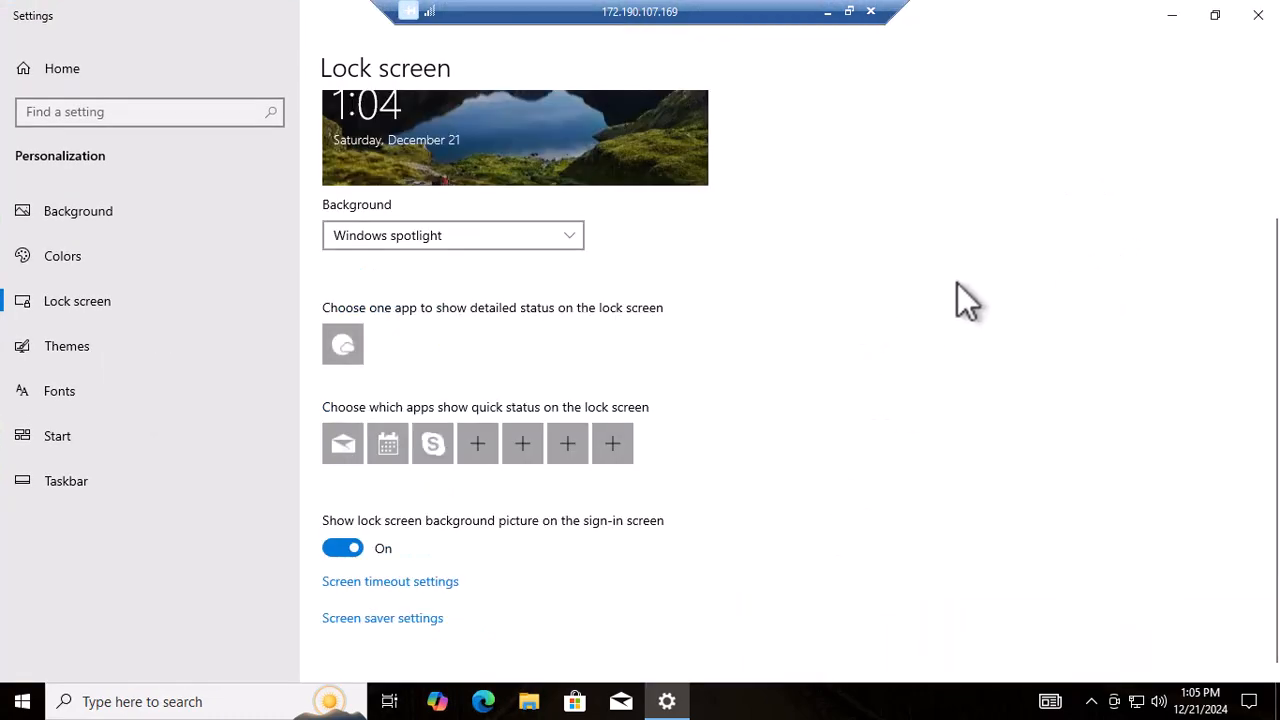
click(98, 350)
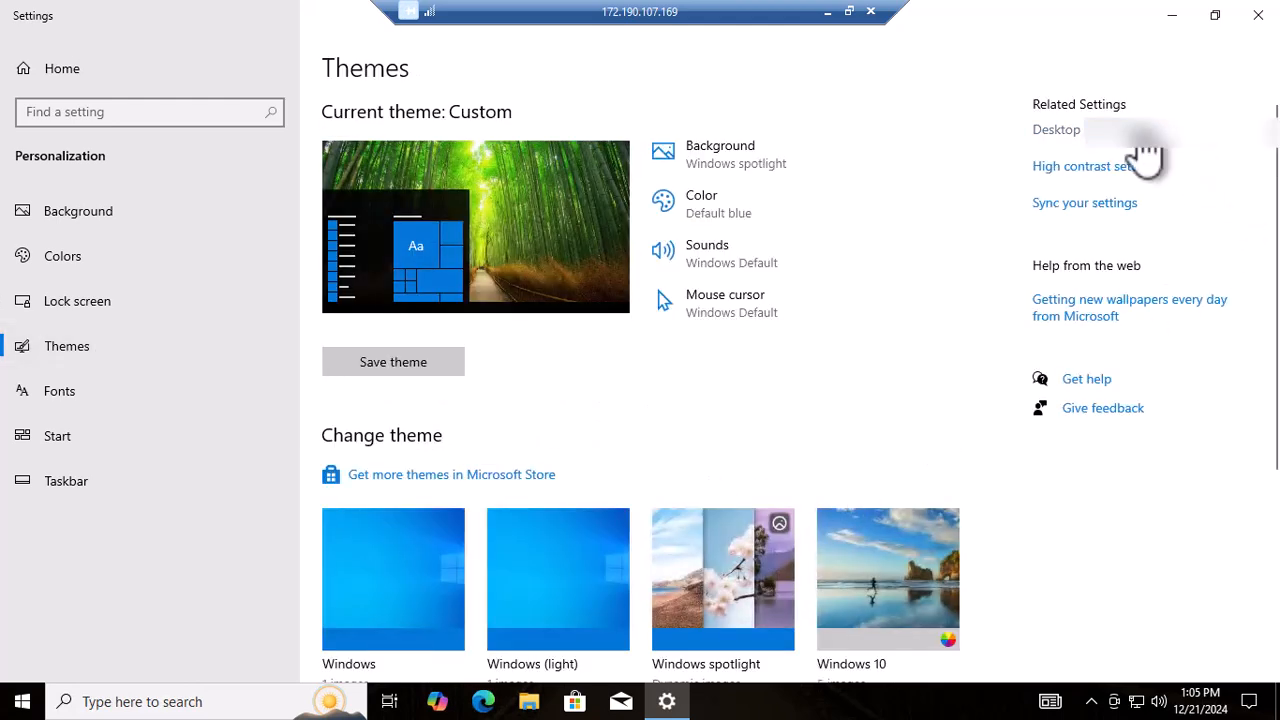
click(1141, 132)
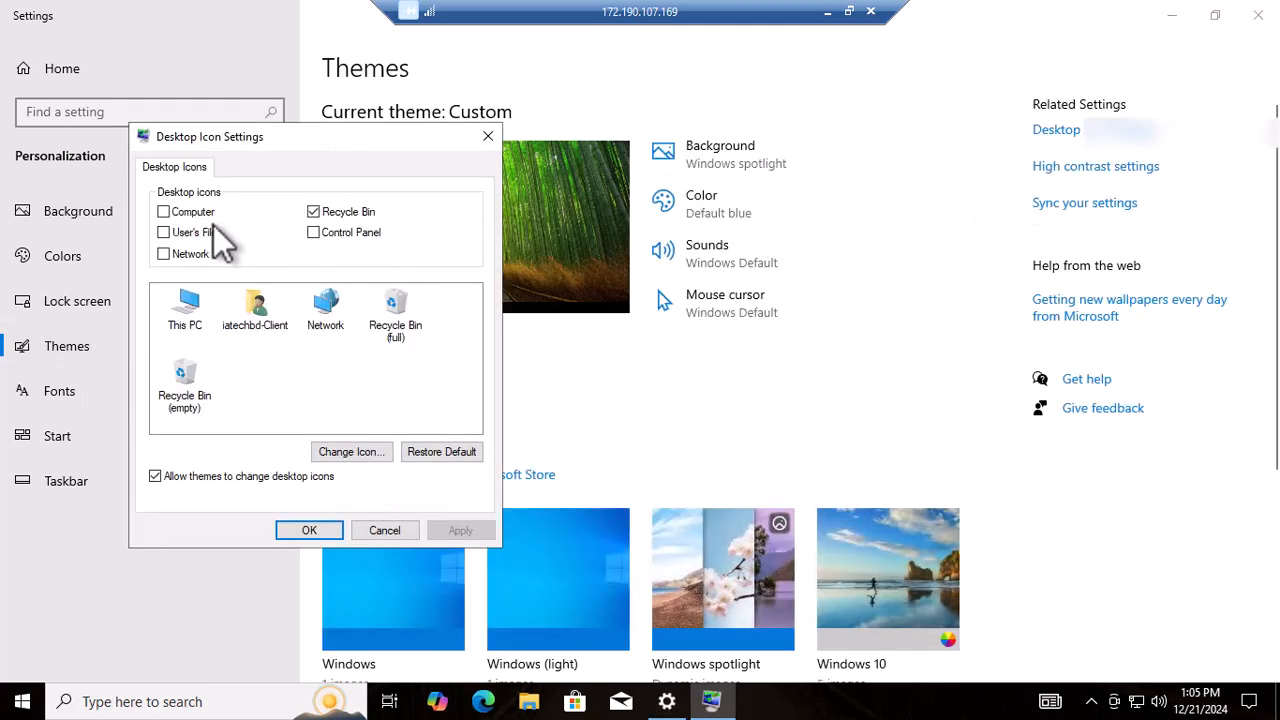
click(163, 212)
click(290, 531)
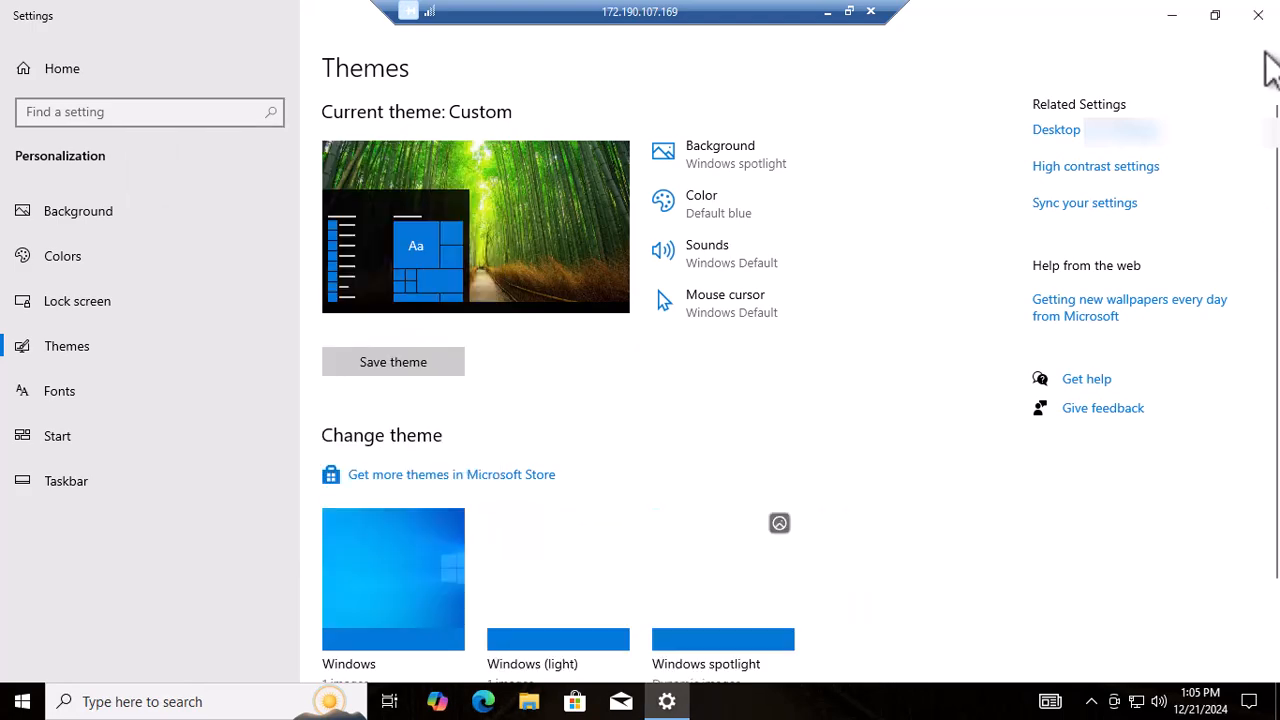
click(1260, 24)
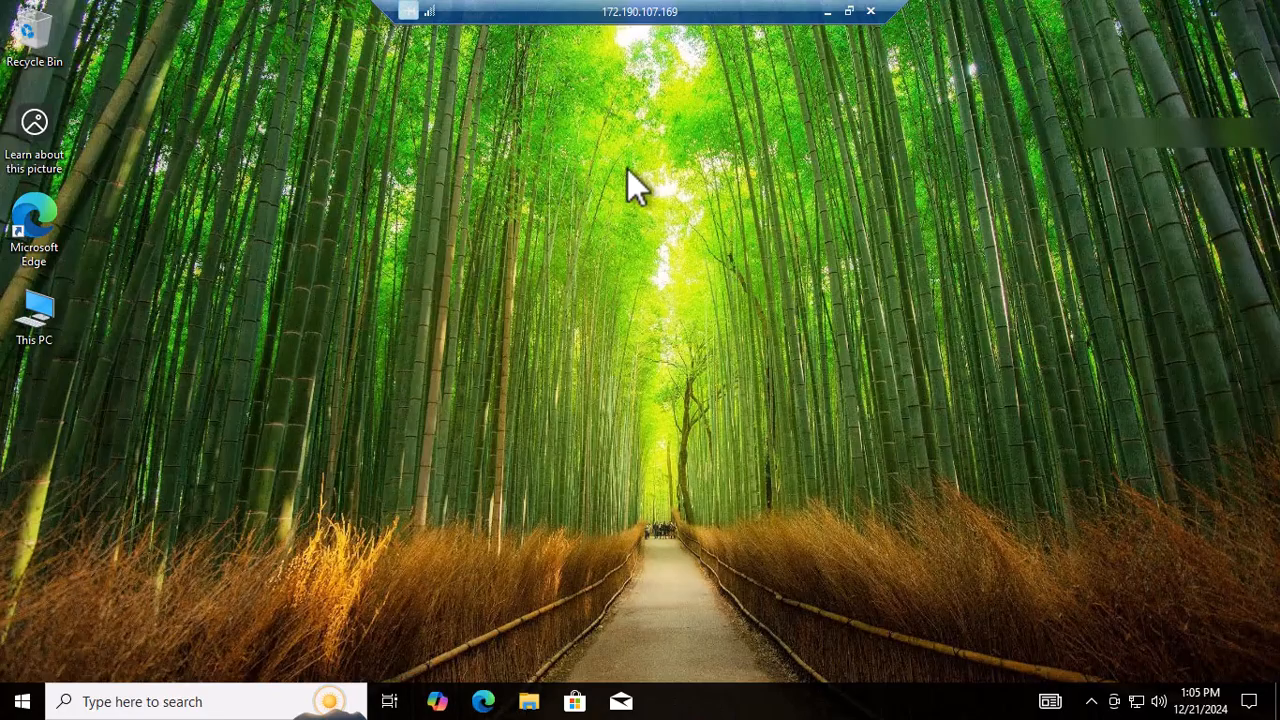
Step: Examine the device name, processor, installed RAM and Windows specifications in the properties of This PC, and close them
right_click(41, 312)
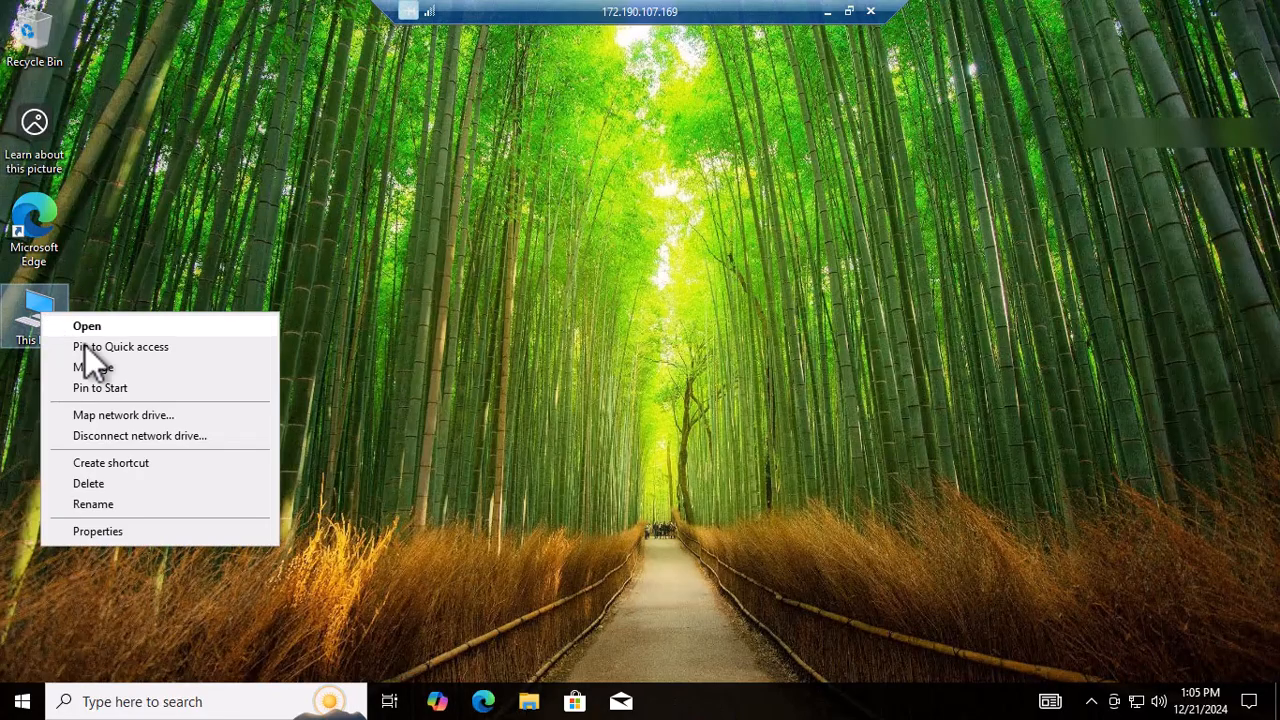
click(108, 532)
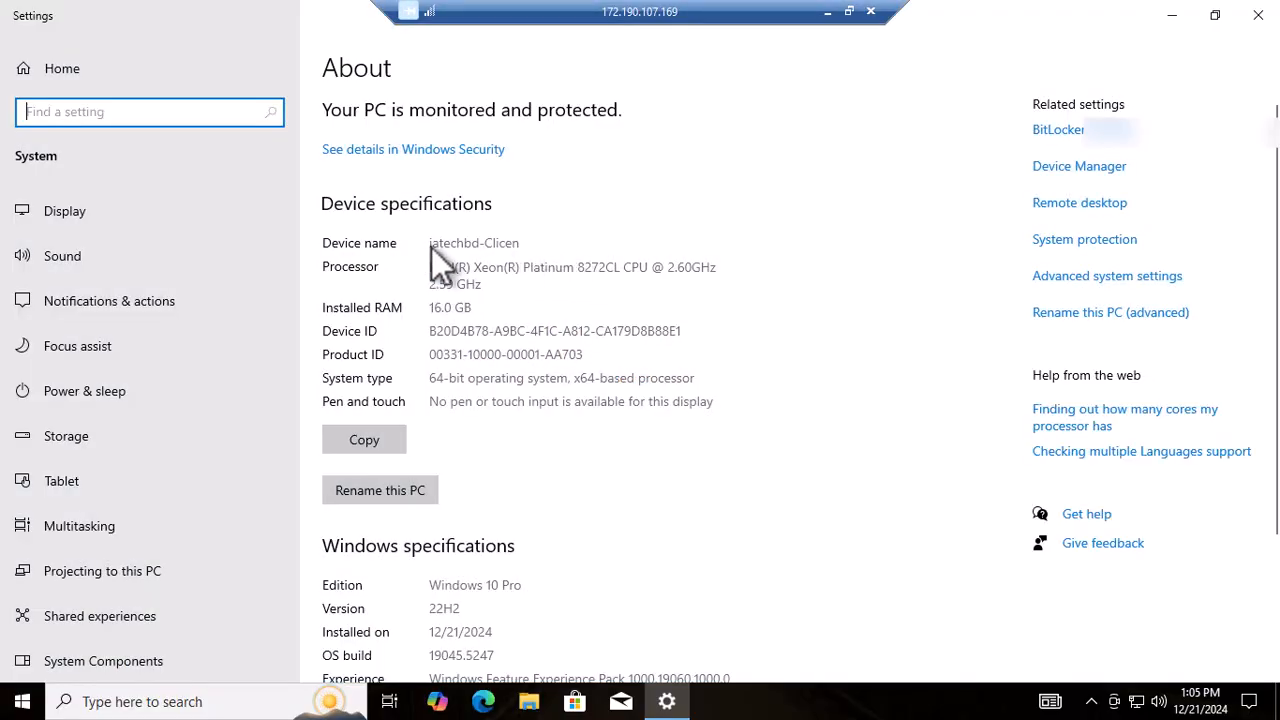
drag(431, 247, 522, 250)
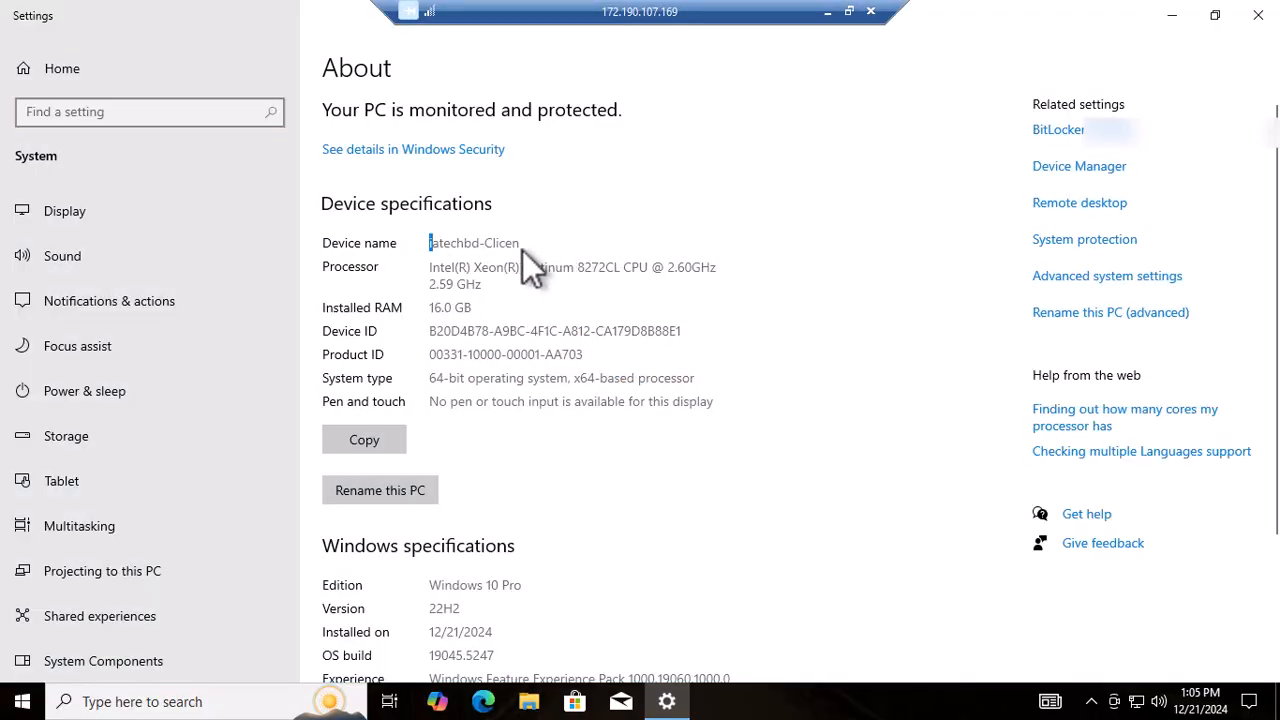
drag(486, 289, 411, 266)
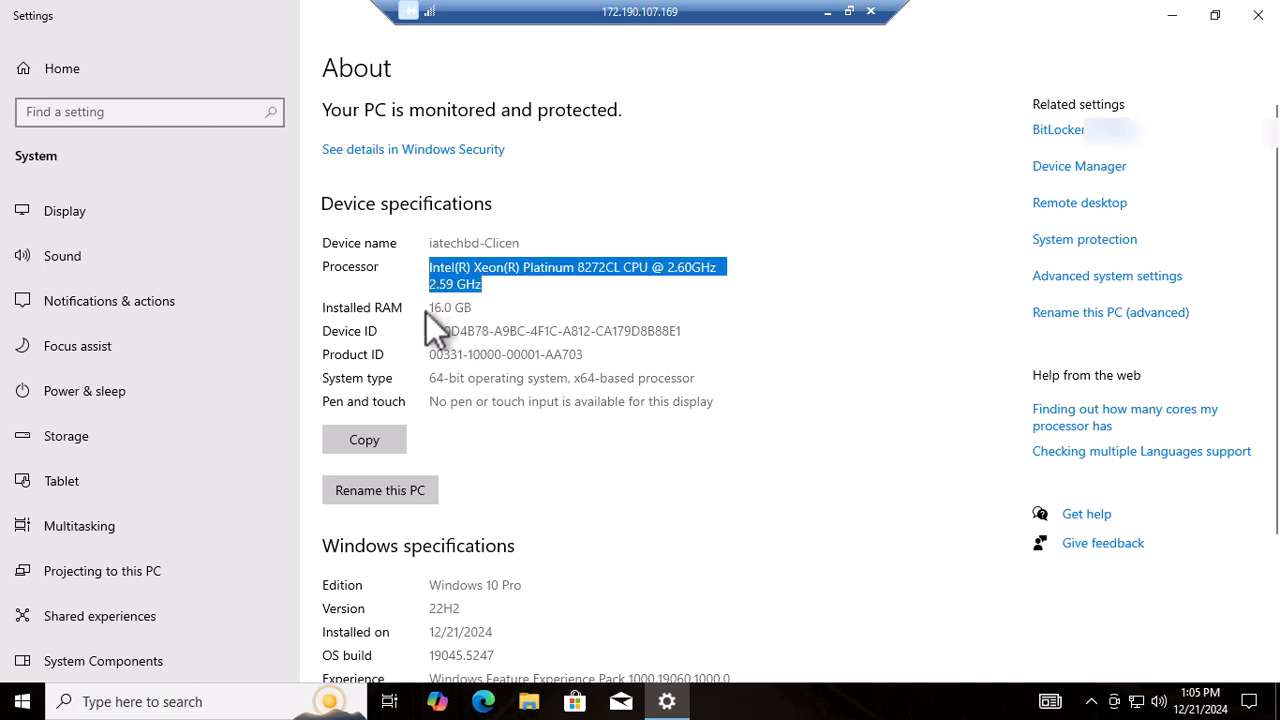
drag(472, 308, 418, 312)
click(591, 369)
scroll(600, 366, down, 4)
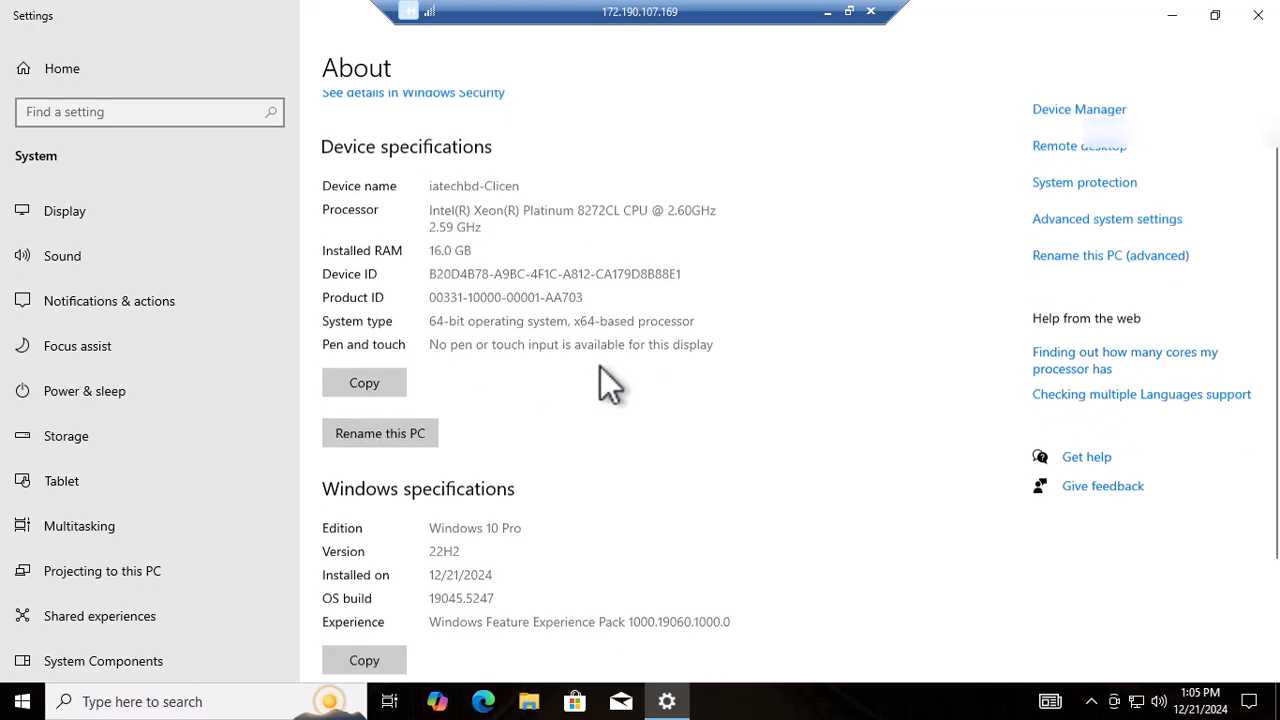
click(1258, 15)
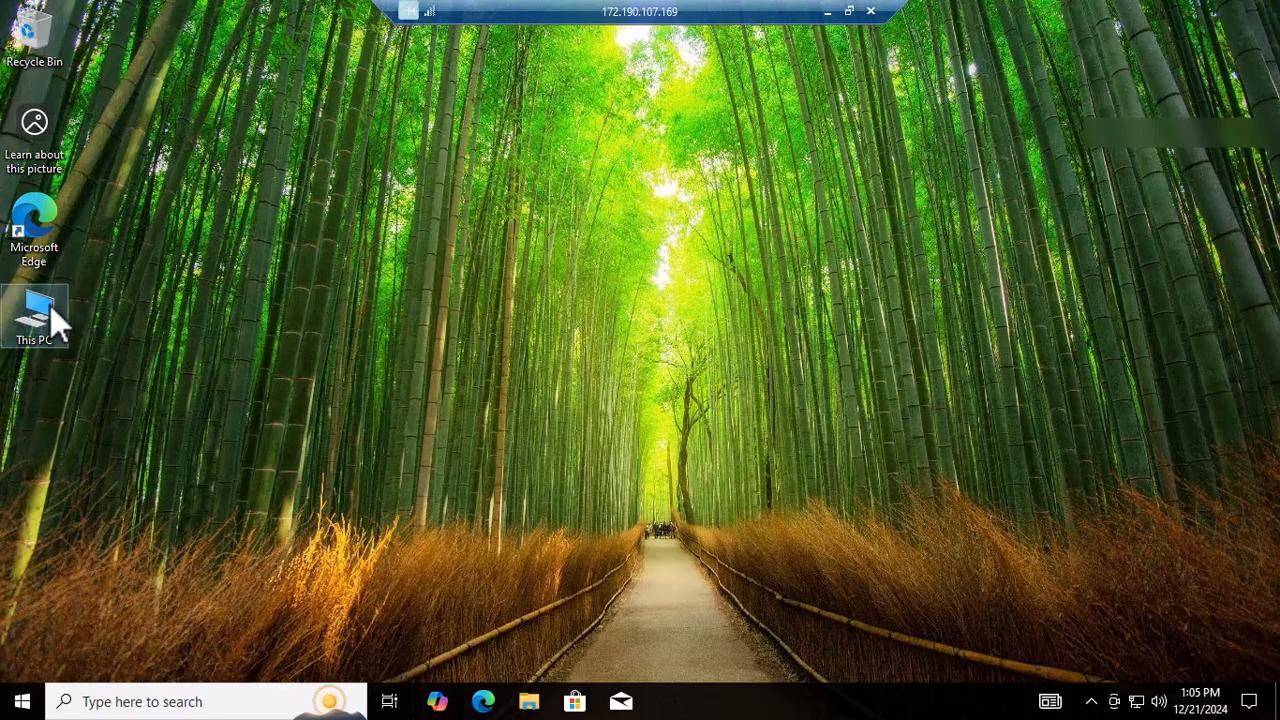
Step: Open This PC in File Explorer and check the capacity of the Windows (C:) and Temporary Storage (D:) drives
key(super+e)
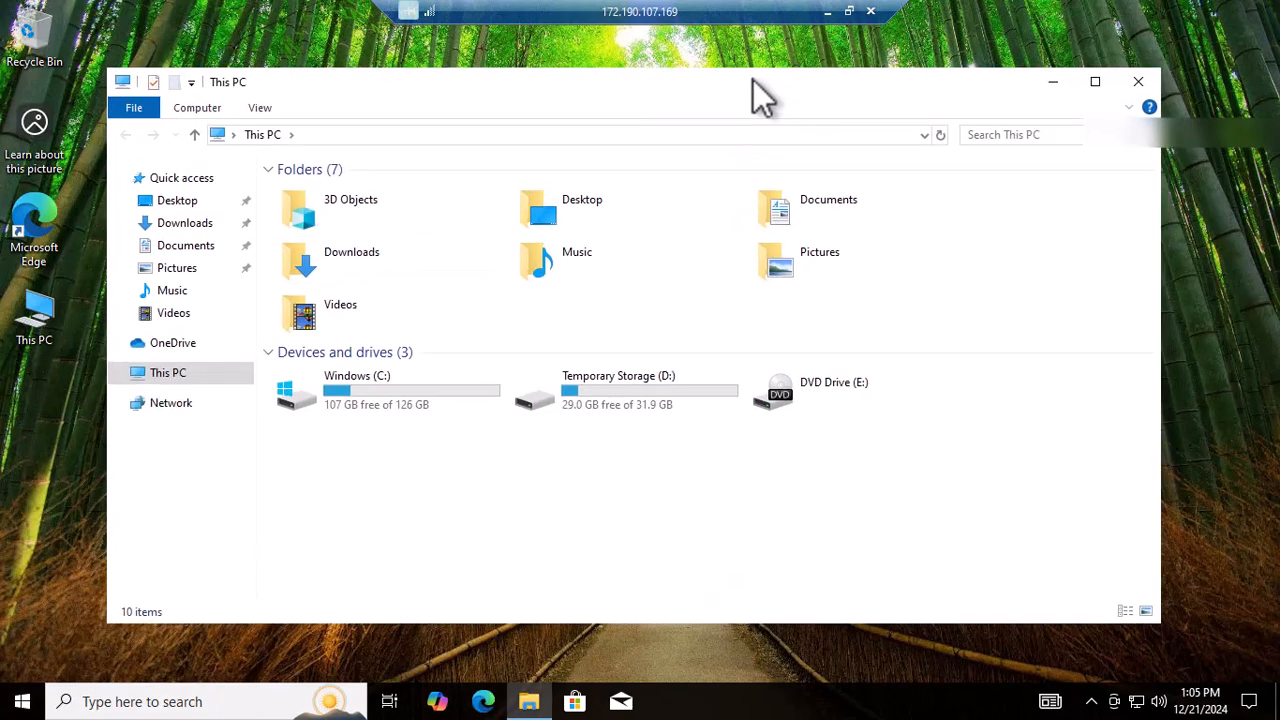
click(371, 395)
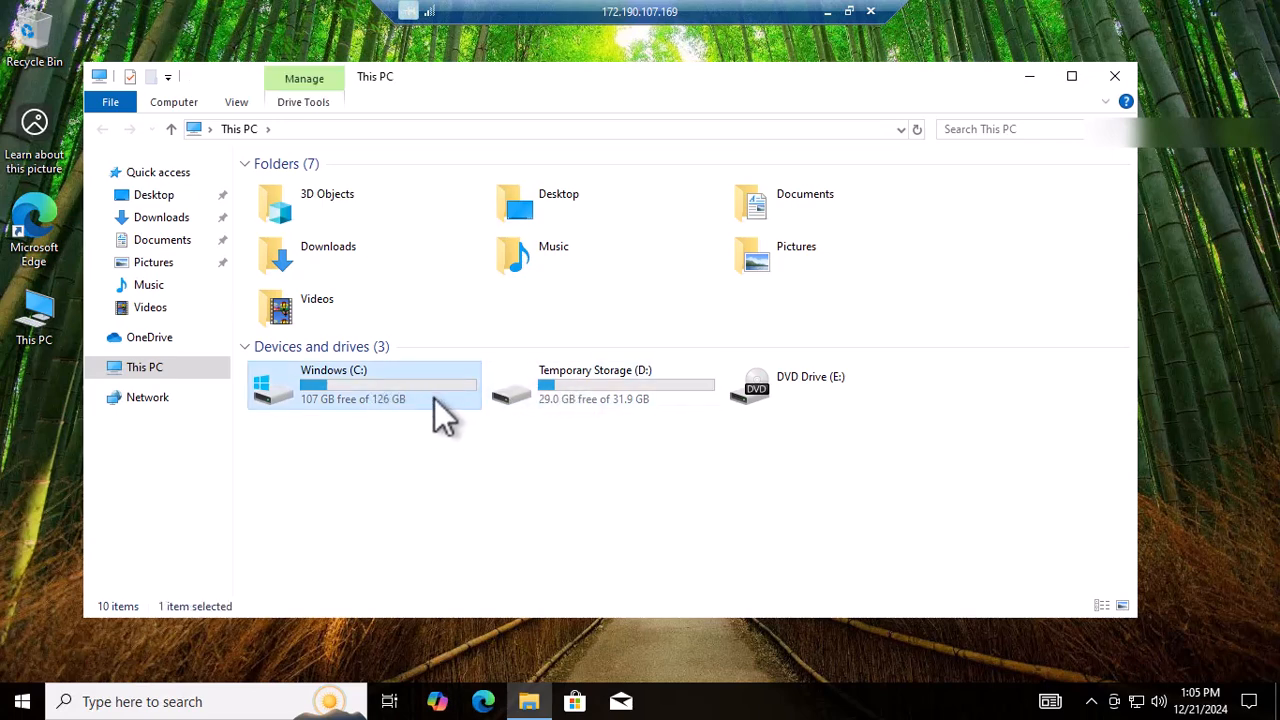
click(633, 389)
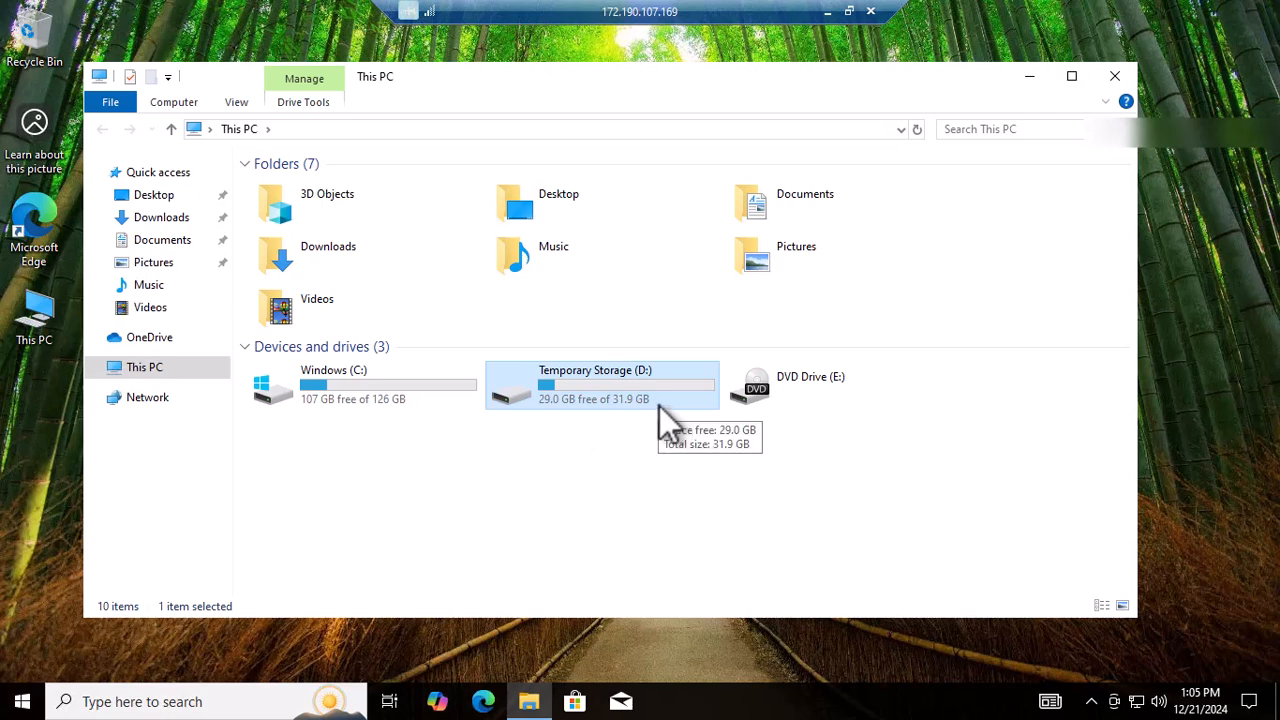
Step: Read the data loss warning in the DATALOSS_WARNING_README file on the Temporary Storage (D:) drive and close the file
double_click(607, 390)
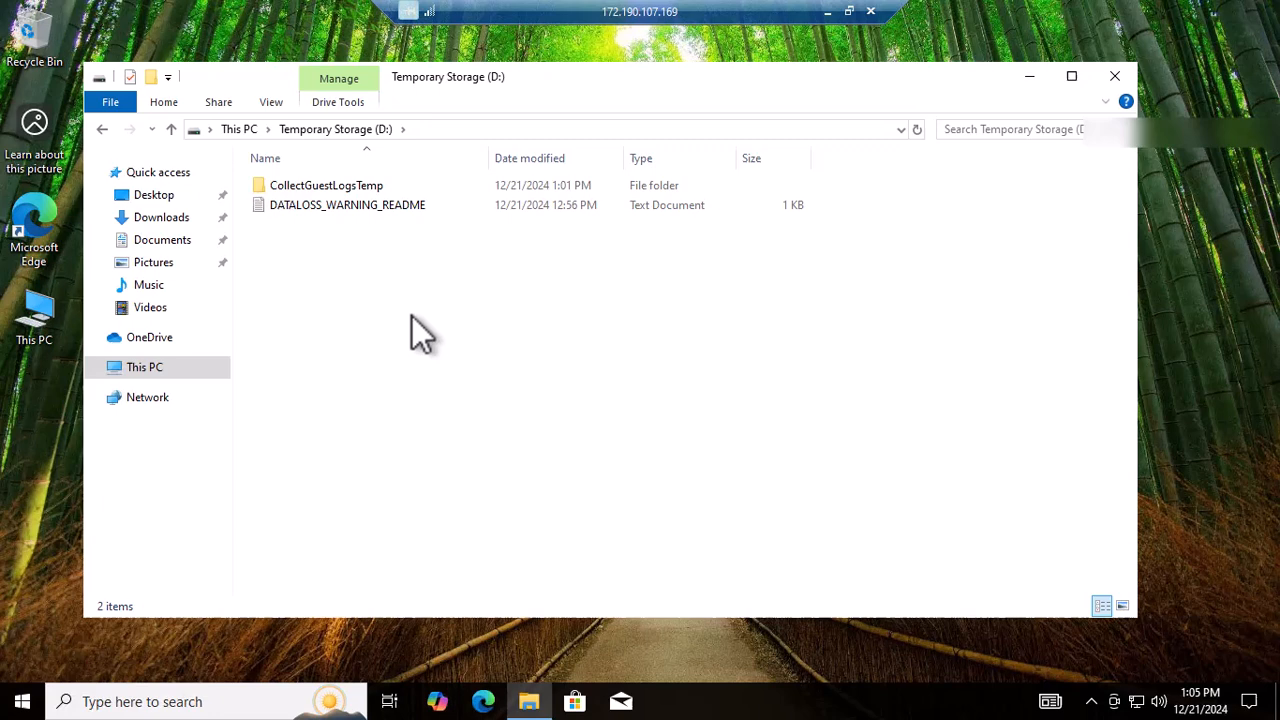
double_click(351, 209)
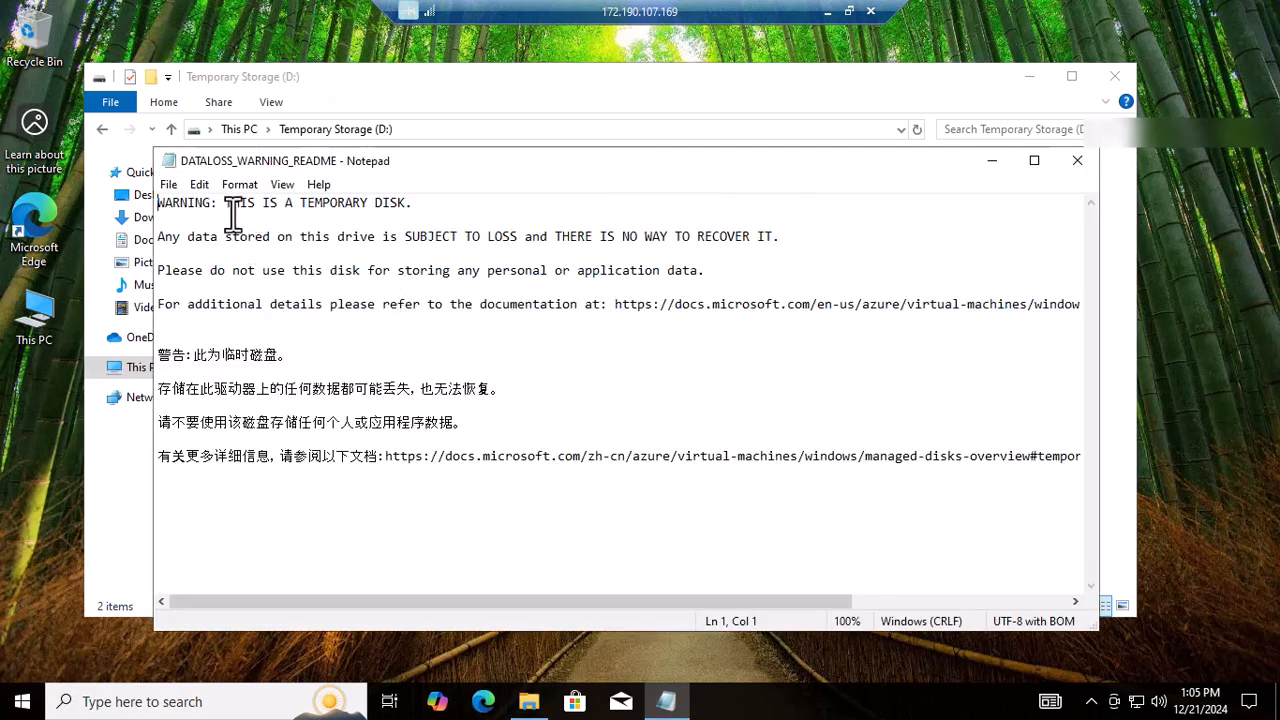
triple_click(166, 248)
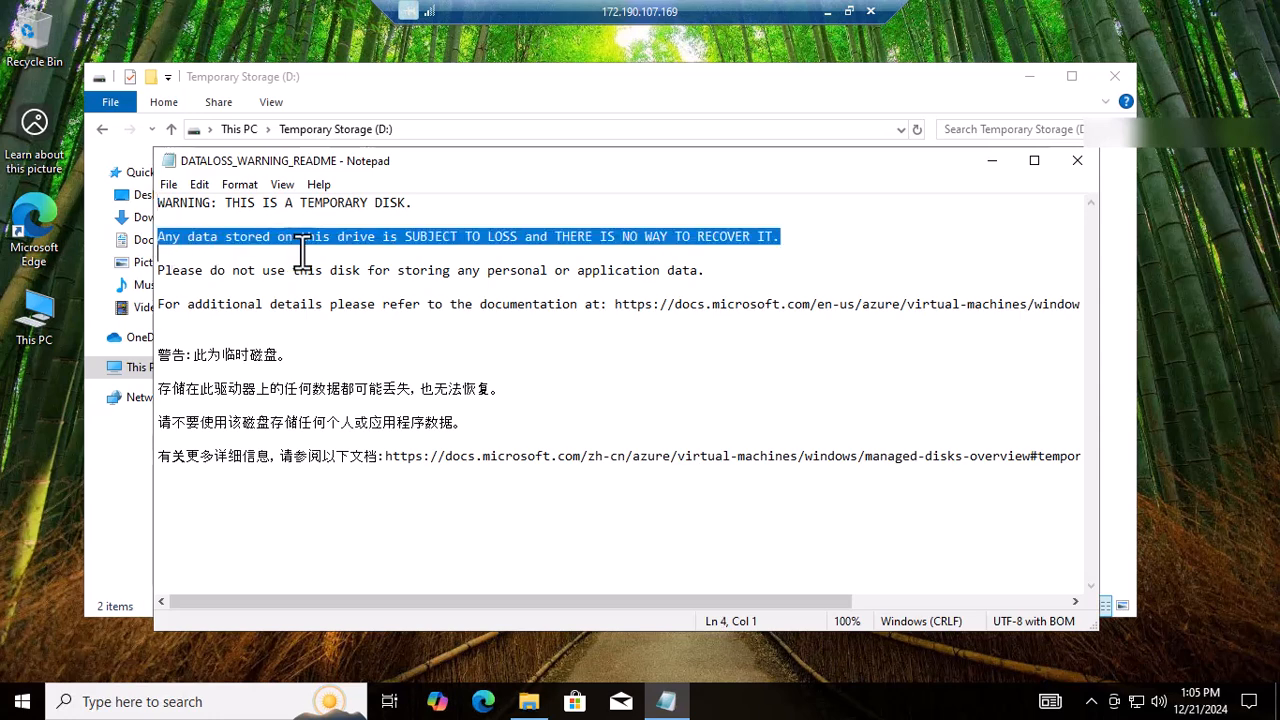
click(390, 252)
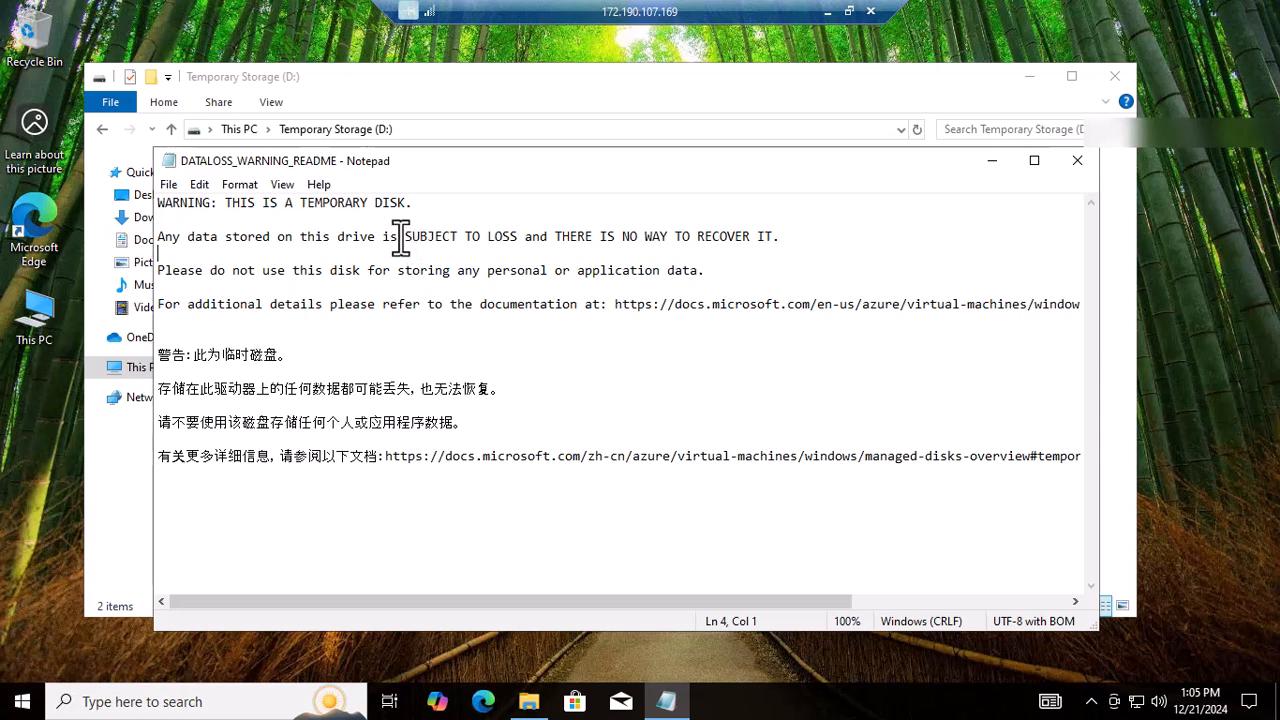
drag(400, 237, 826, 235)
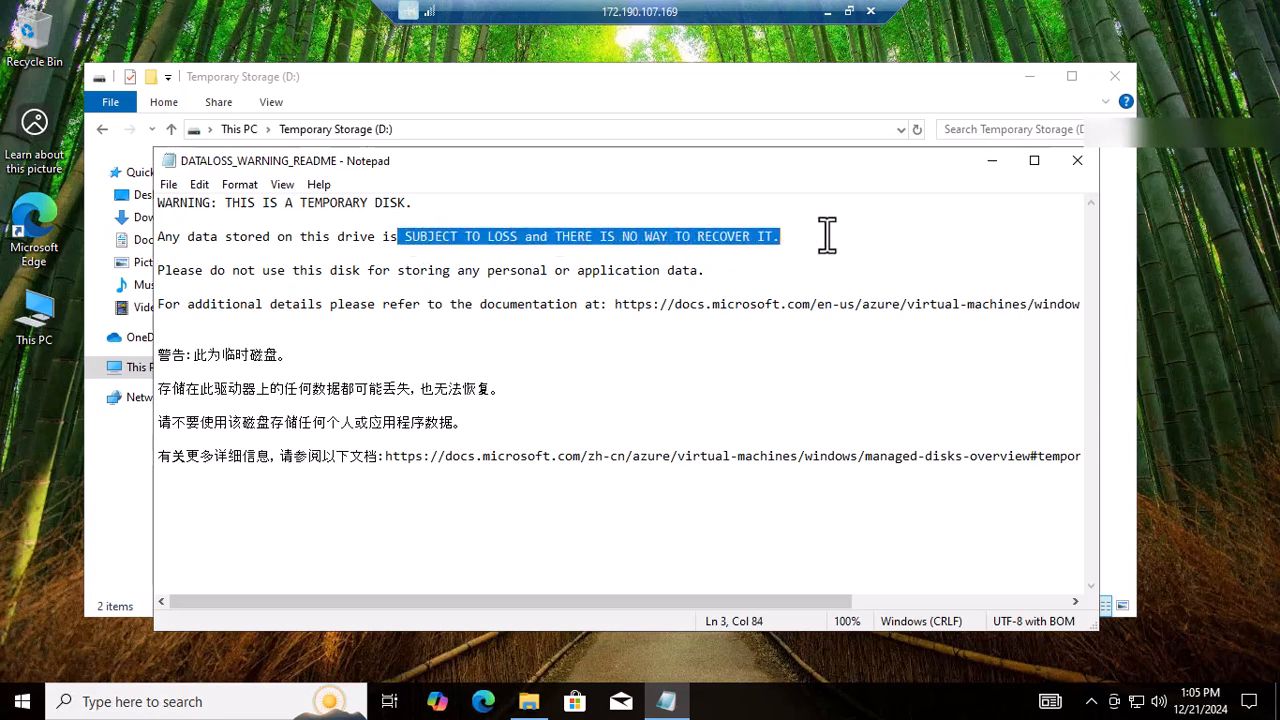
click(826, 235)
click(1077, 161)
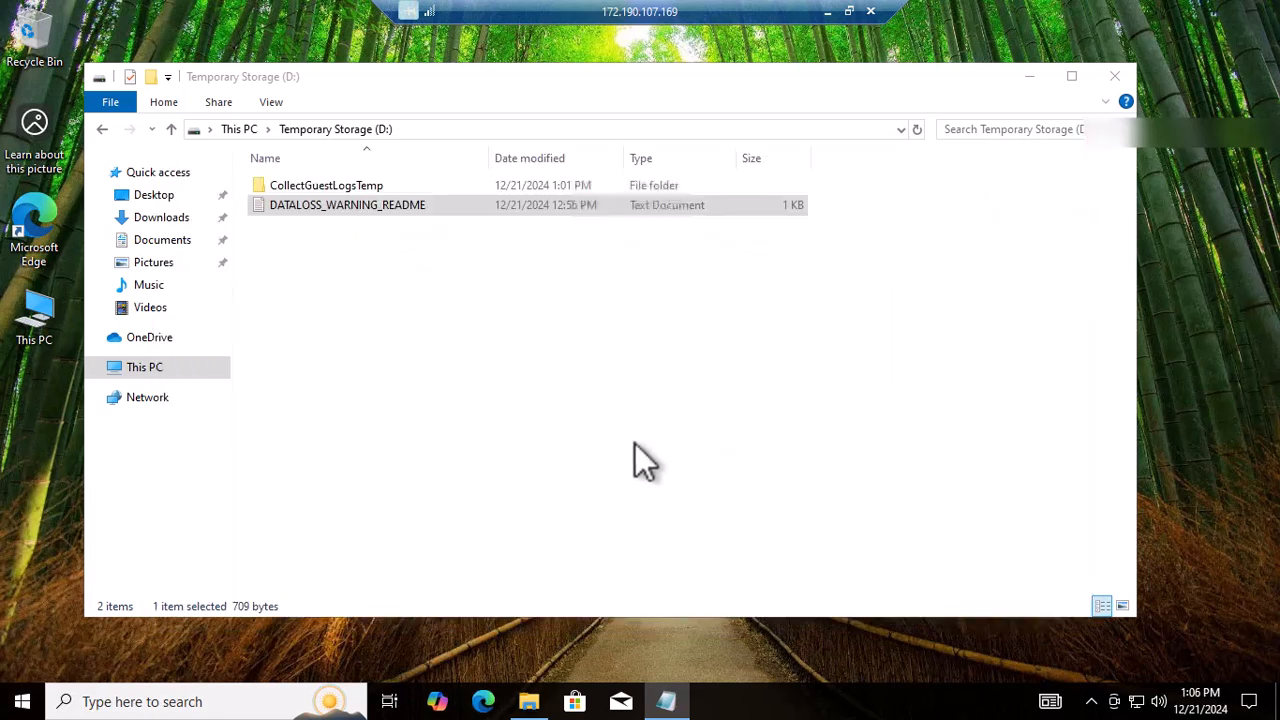
Step: Return to This PC to view the drives again and close File Explorer
click(603, 445)
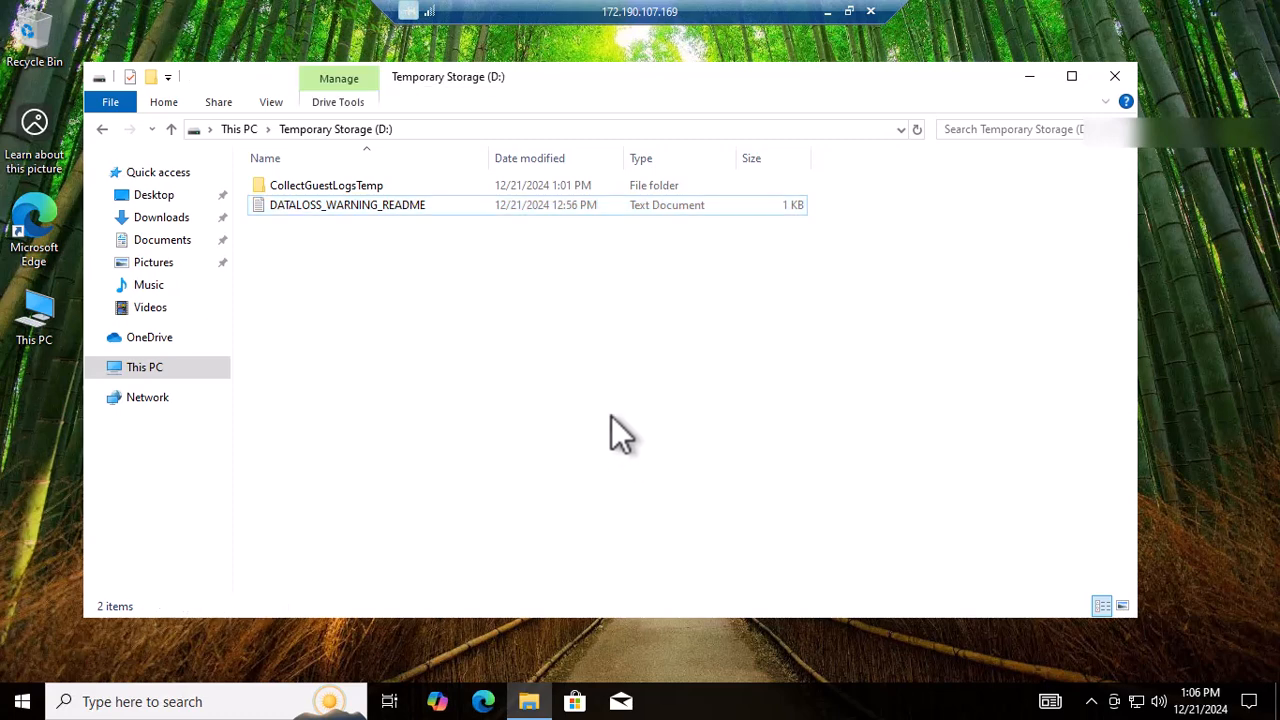
click(239, 133)
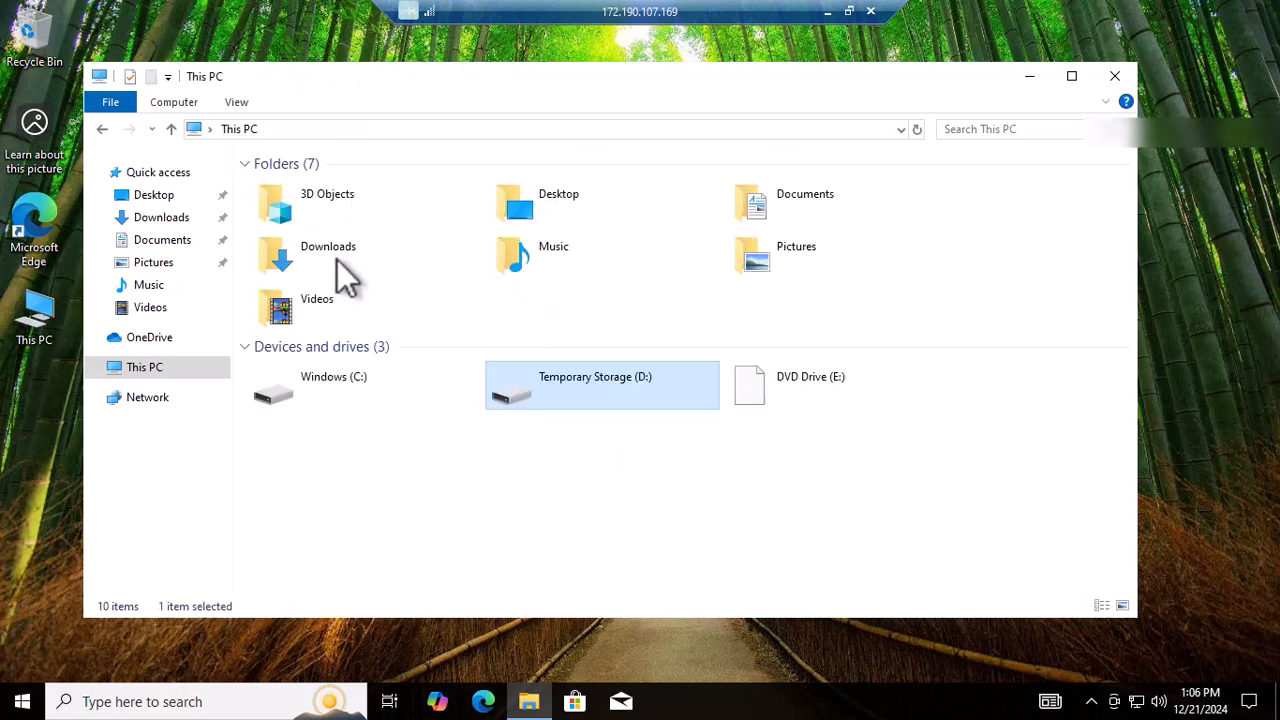
click(601, 517)
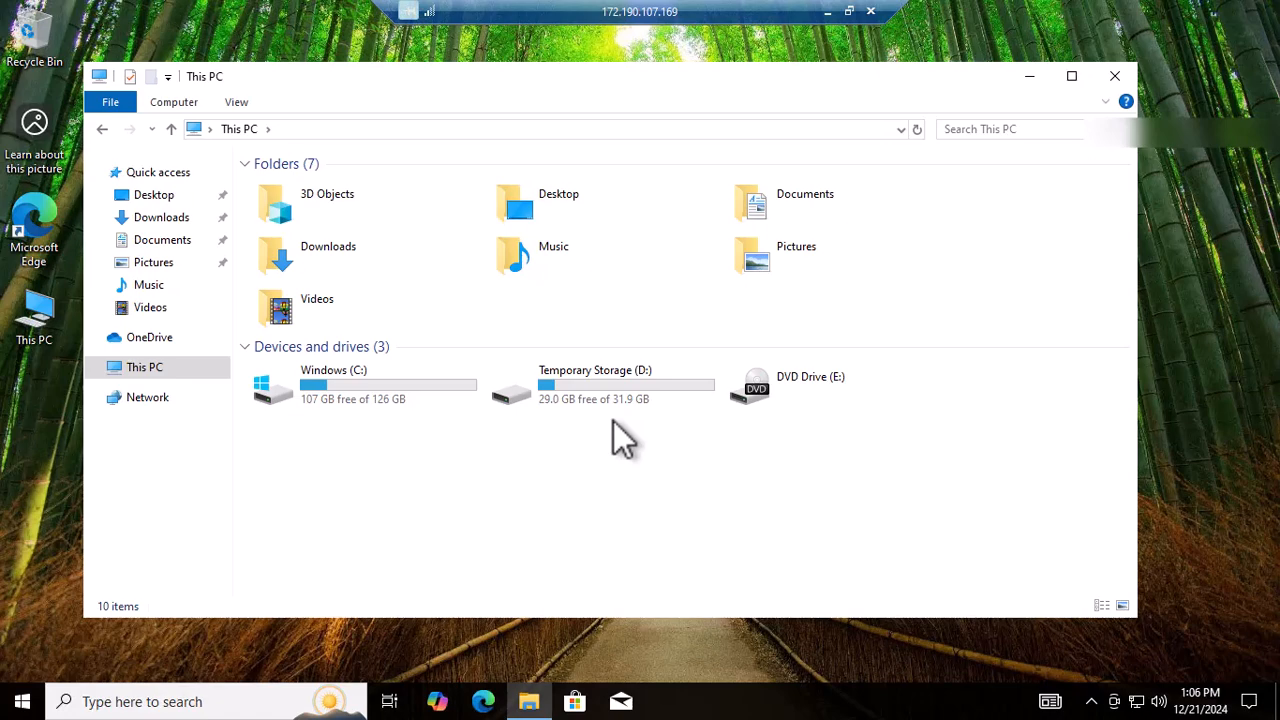
click(1115, 76)
click(449, 366)
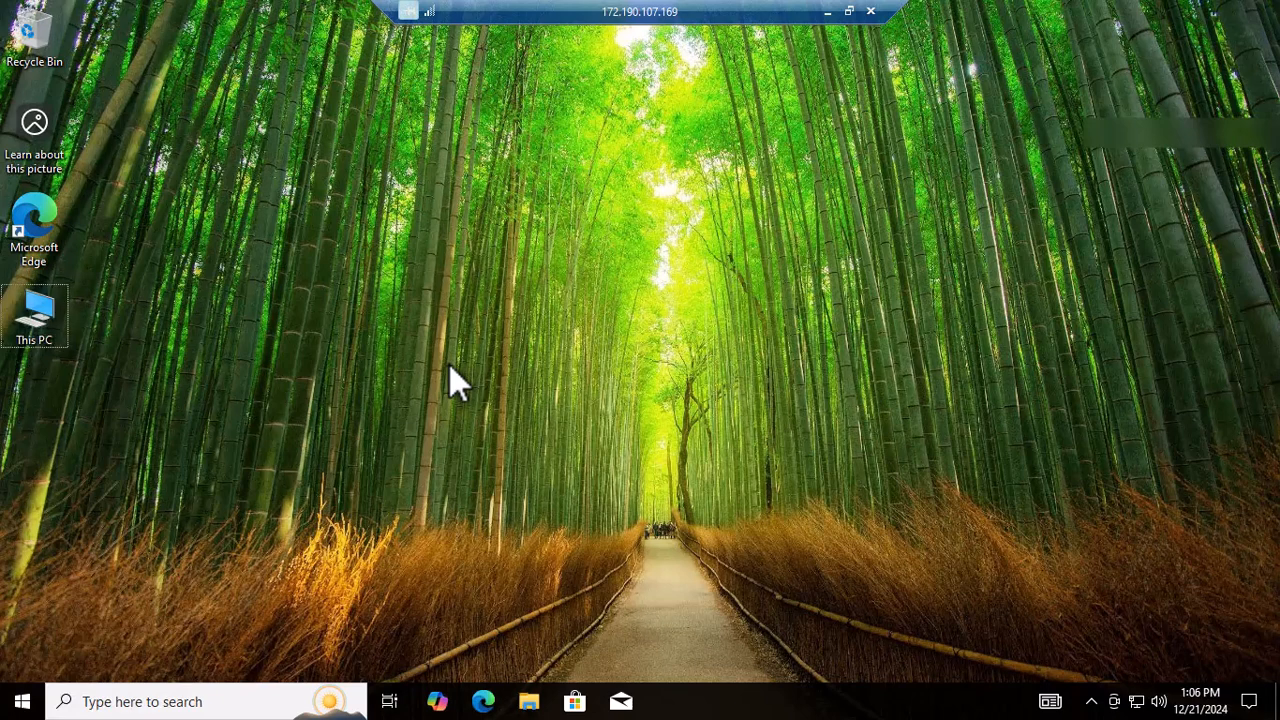
Step: Open a Command Prompt on the remote machine and run ipconfig
key(super+r)
text(cmd)
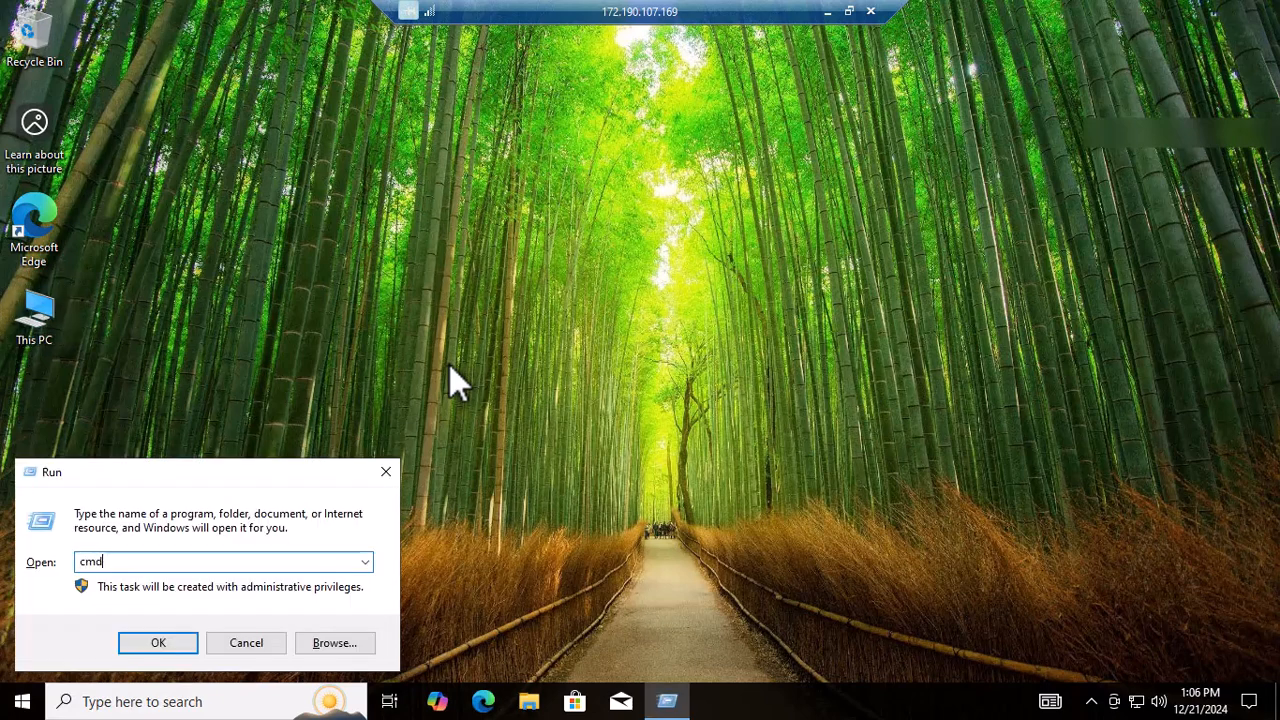
key(Return)
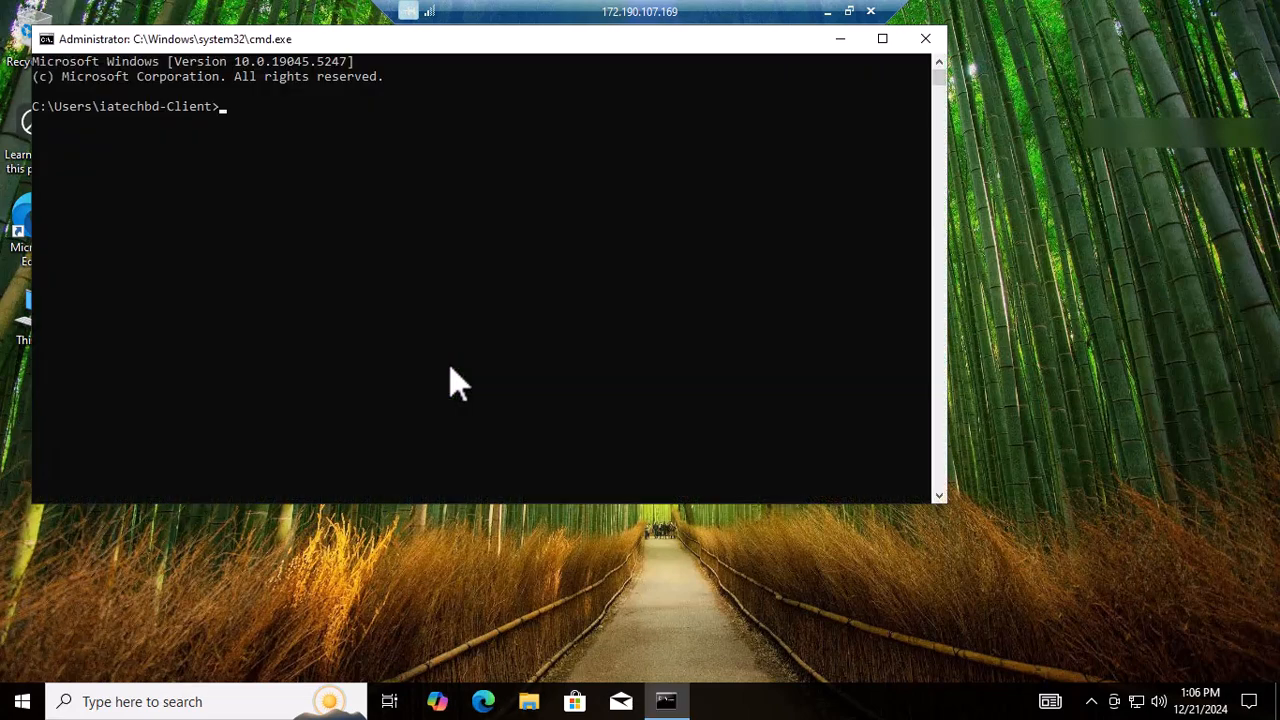
text(ipconfig)
key(Return)
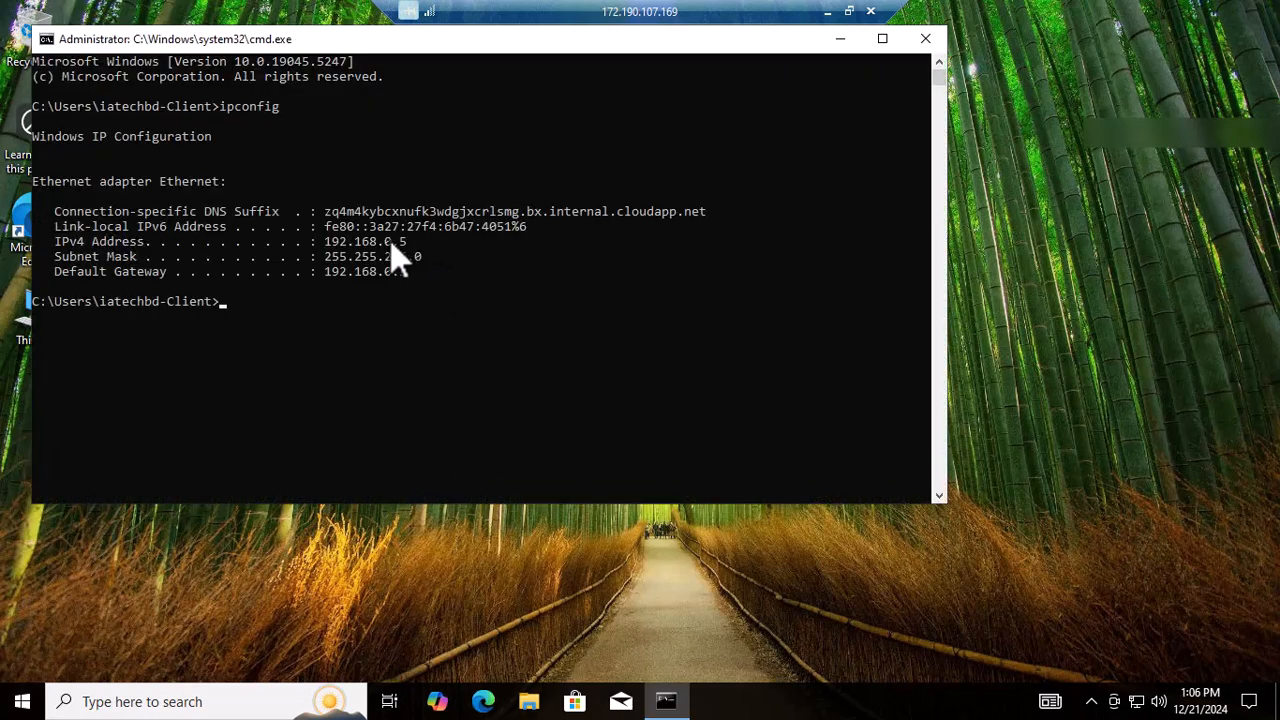
Step: Check the machine's IPv4 address in the ipconfig output and close the Command Prompt
drag(326, 244, 418, 247)
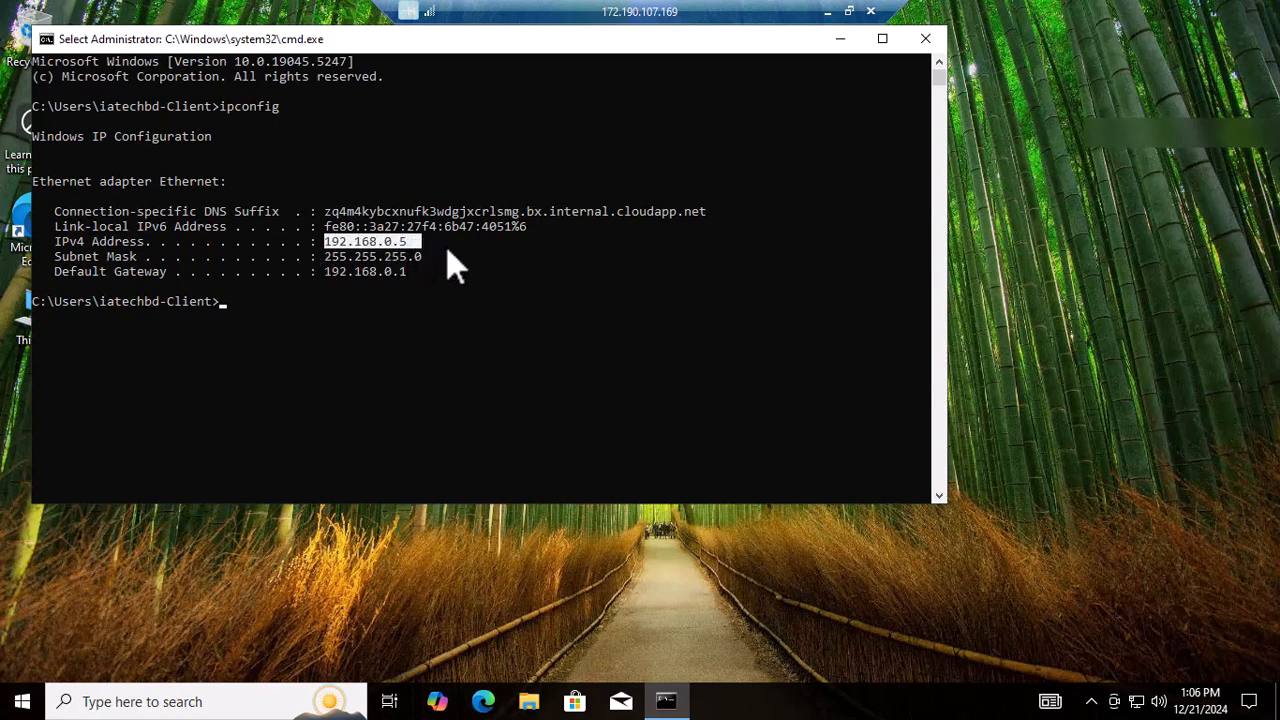
click(447, 249)
mouse_move(313, 243)
mouse_down()
mouse_move(420, 250)
mouse_move(334, 252)
mouse_up()
click(604, 286)
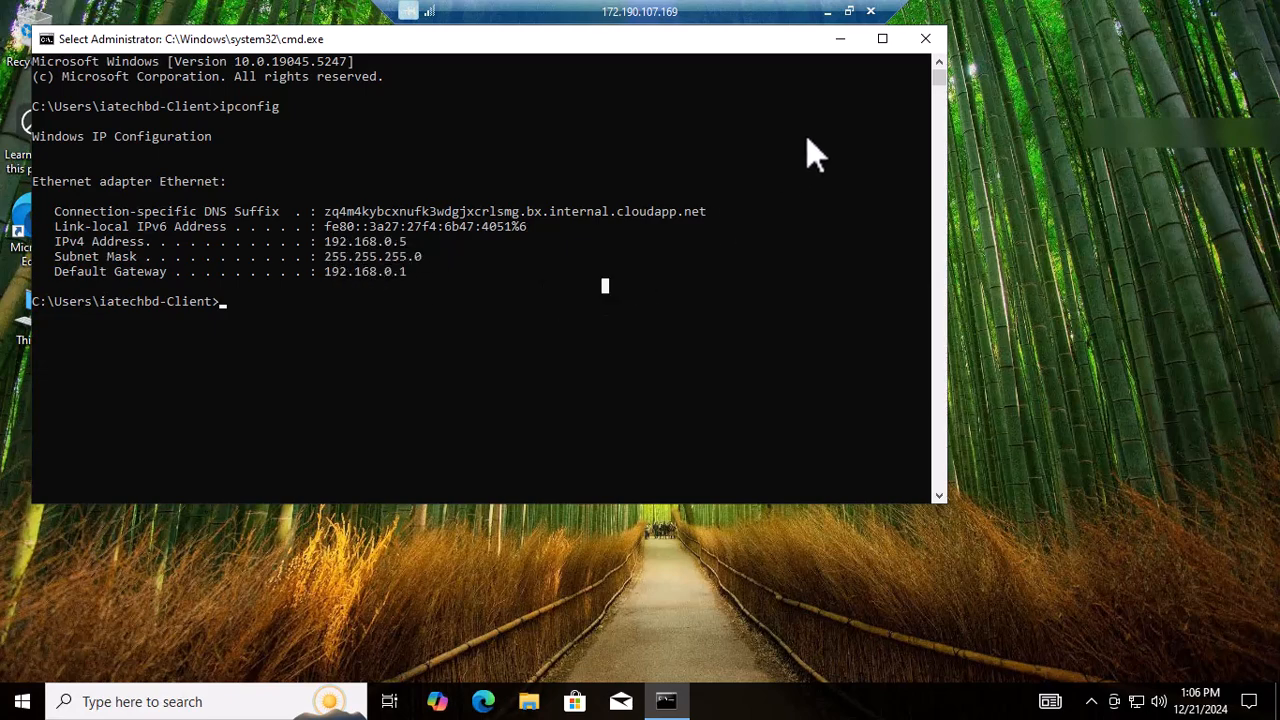
click(936, 40)
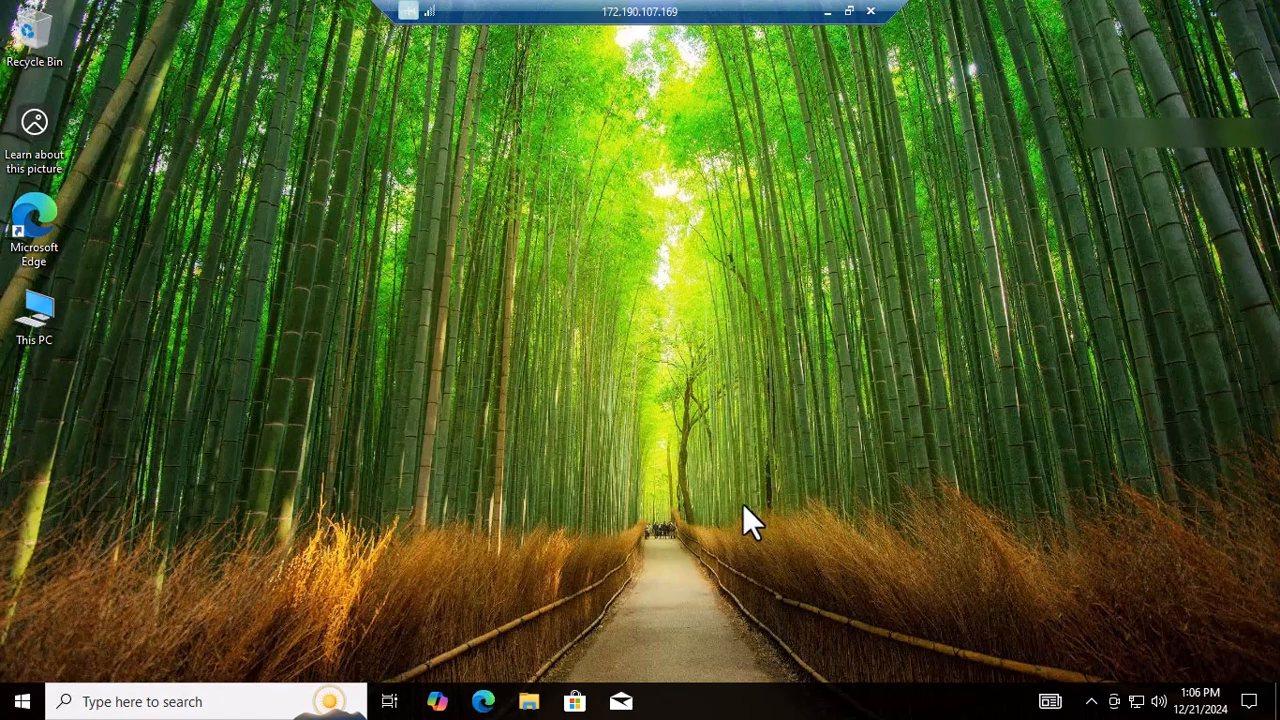